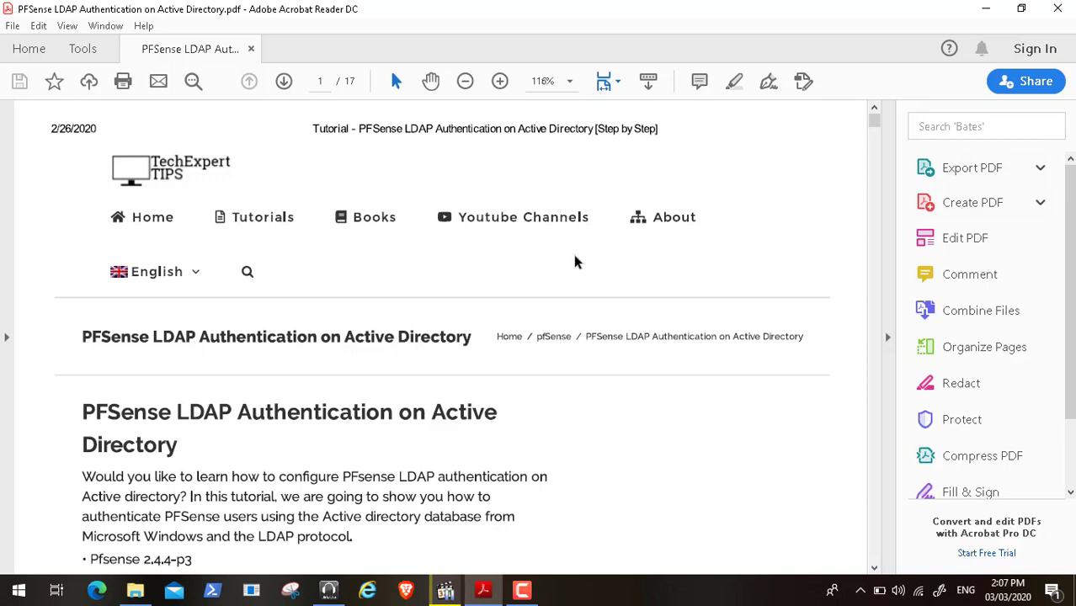
# - Scroll the tutorial past the related pfSense tutorials list to the page 2 firewall section
pyautogui.click(875, 568)
pyautogui.click(874, 568)
pyautogui.click(875, 569)
pyautogui.click(875, 569)
pyautogui.click(874, 569)
pyautogui.click(874, 568)
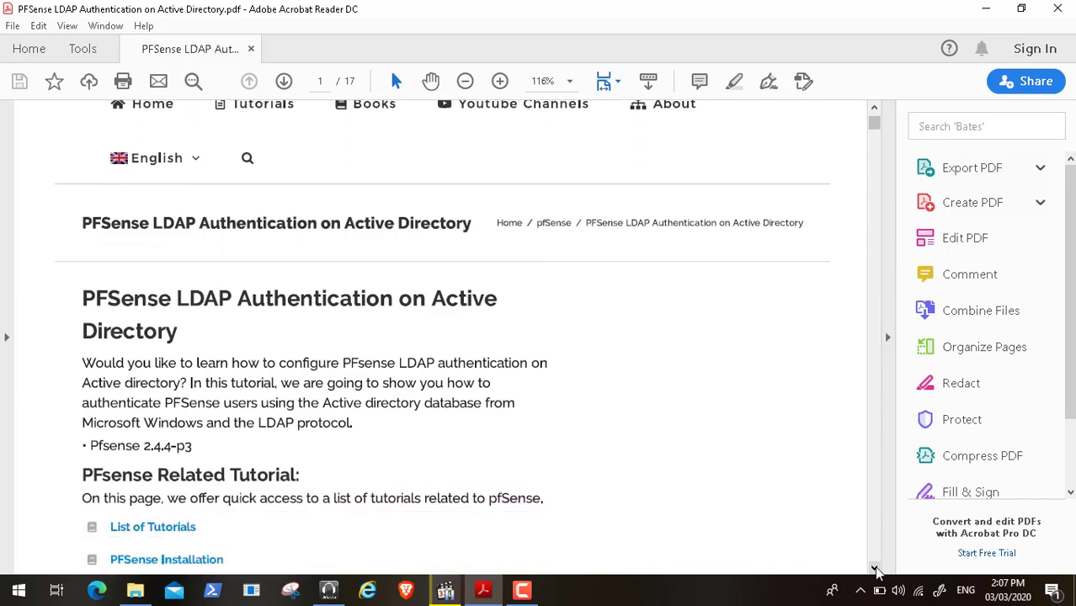
pyautogui.click(874, 568)
pyautogui.click(874, 569)
pyautogui.click(874, 569)
pyautogui.click(875, 569)
pyautogui.click(874, 569)
pyautogui.click(874, 569)
pyautogui.click(874, 569)
pyautogui.click(874, 569)
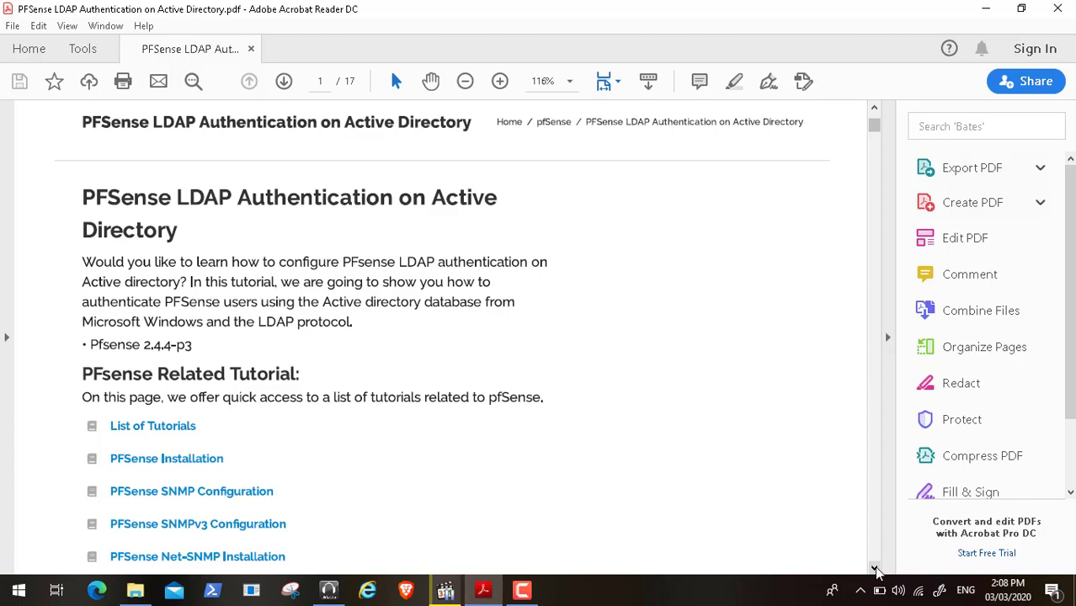
pyautogui.click(876, 570)
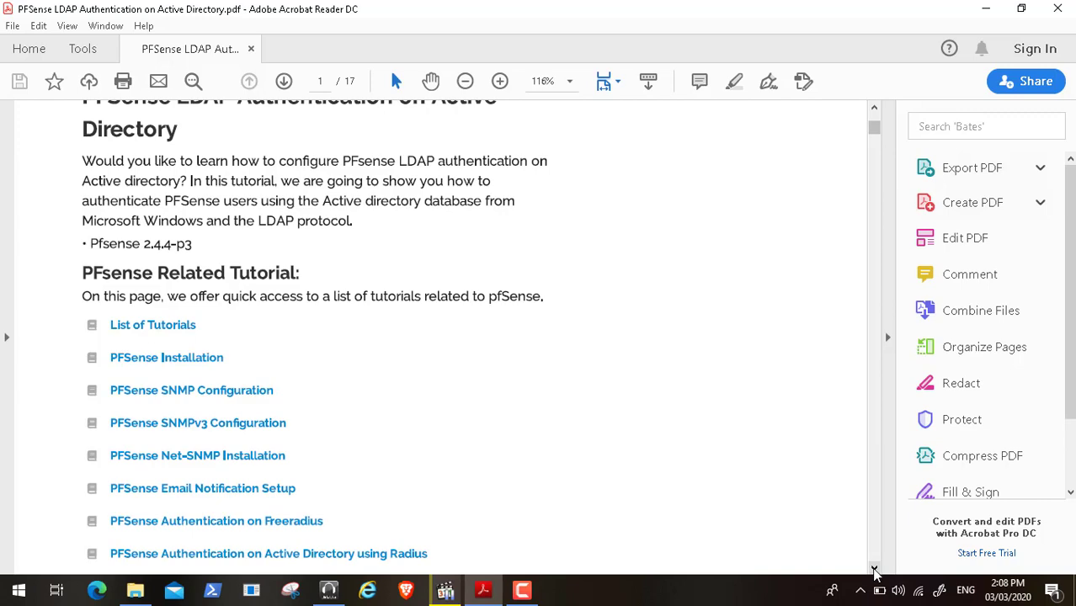
pyautogui.click(875, 570)
pyautogui.click(875, 569)
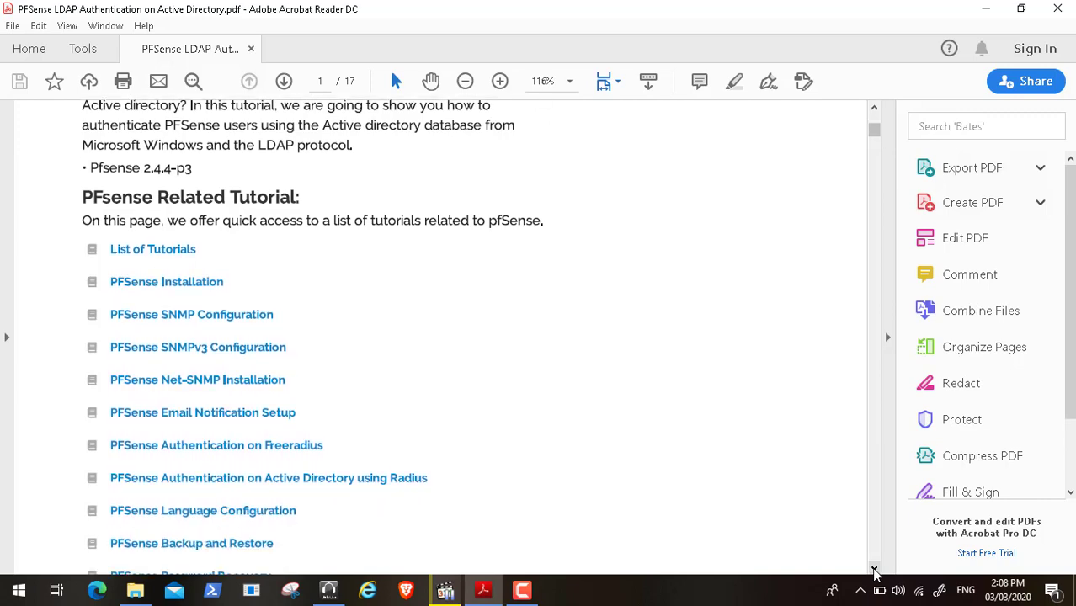
pyautogui.click(876, 570)
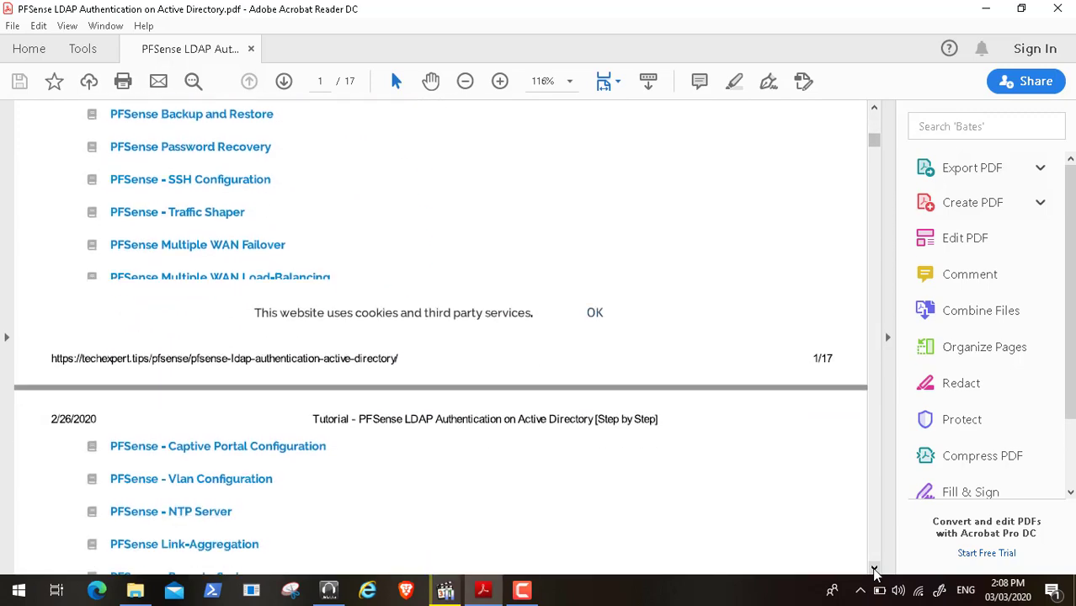
pyautogui.click(875, 570)
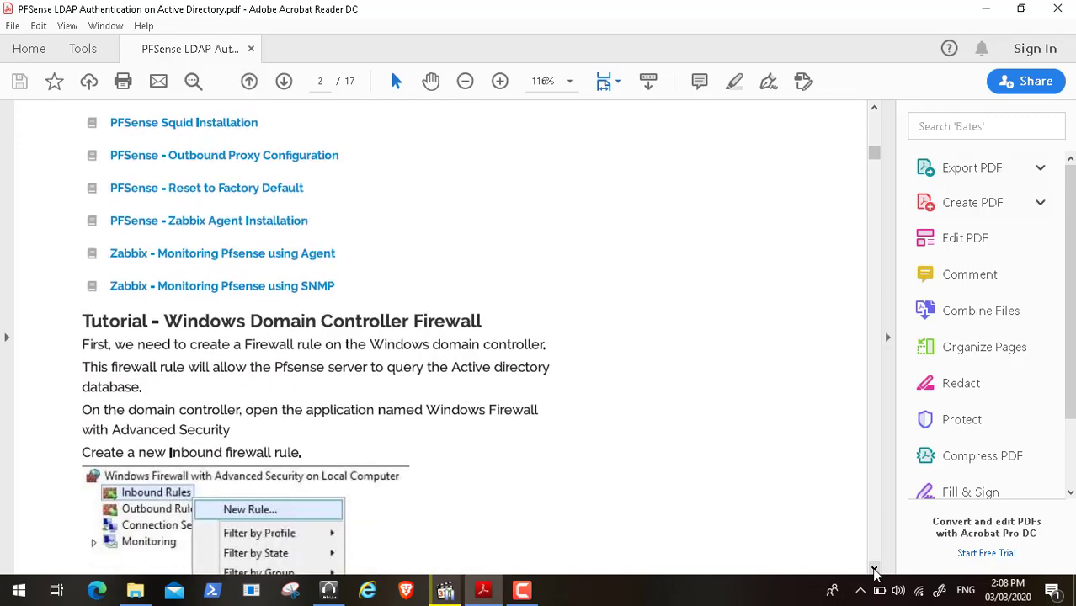
# - Read past the PORT option and inbound rule screenshots to the rule type screenshot on page 3
pyautogui.click(875, 570)
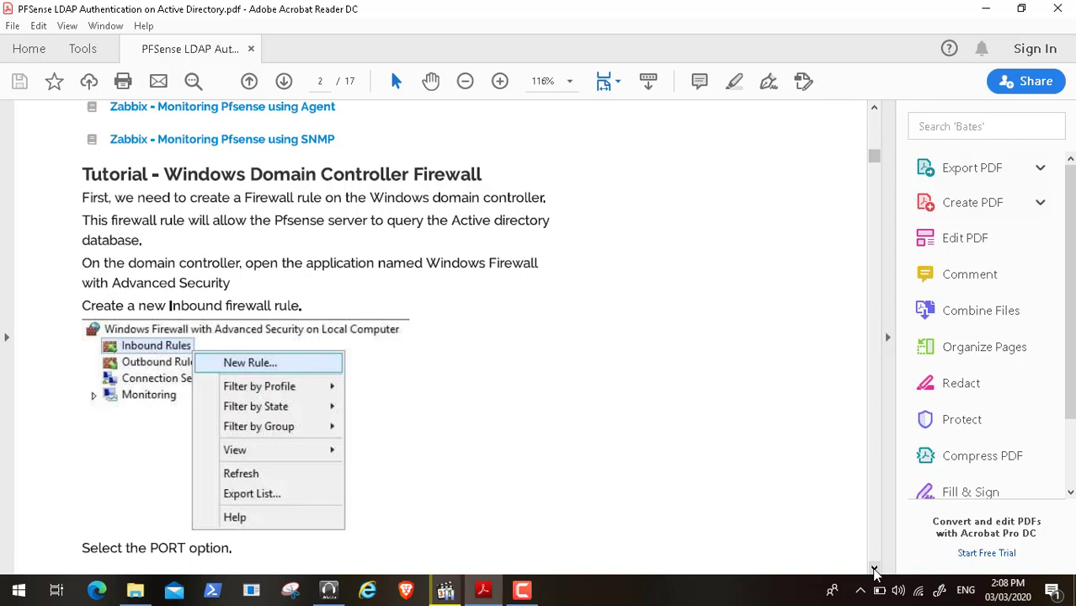
pyautogui.click(875, 569)
pyautogui.click(875, 569)
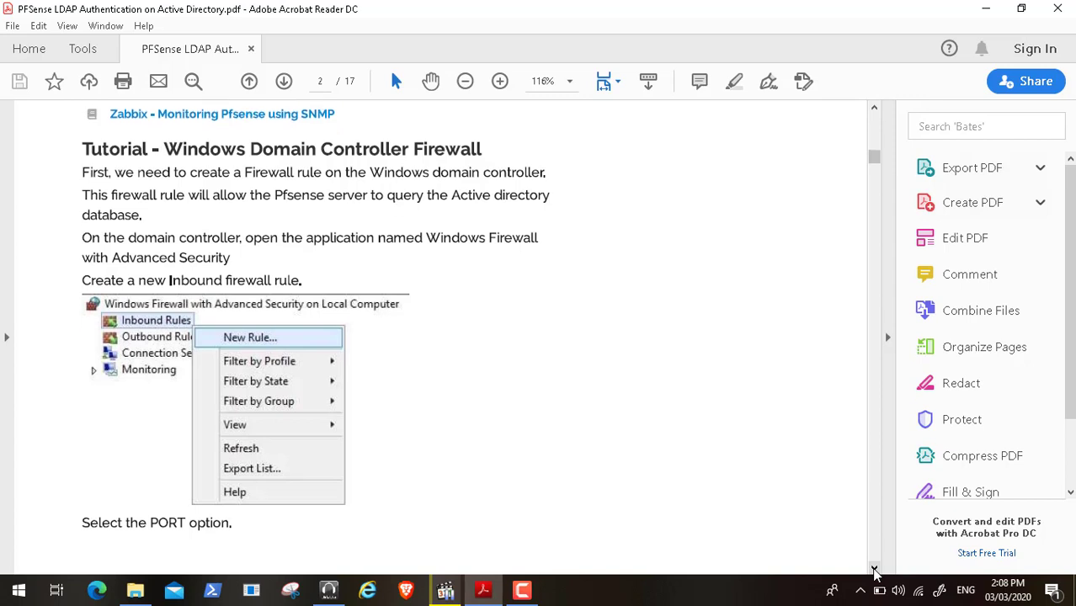
pyautogui.click(874, 569)
pyautogui.click(874, 568)
pyautogui.click(875, 569)
pyautogui.click(874, 569)
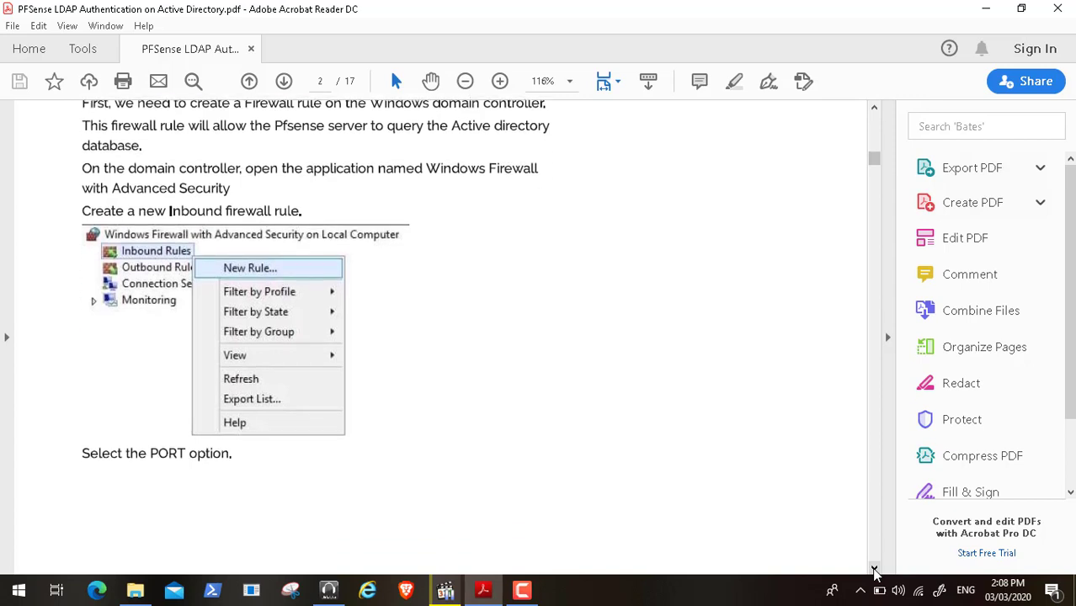
pyautogui.click(874, 568)
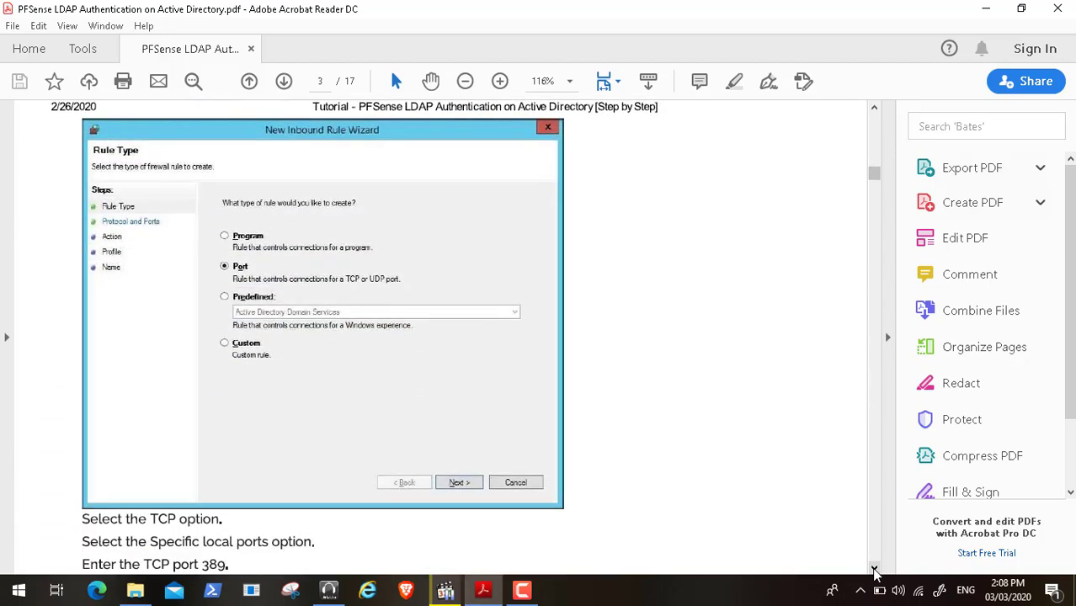
# - Read the TCP port 389 instructions and the full protocol and ports screenshot
pyautogui.click(875, 569)
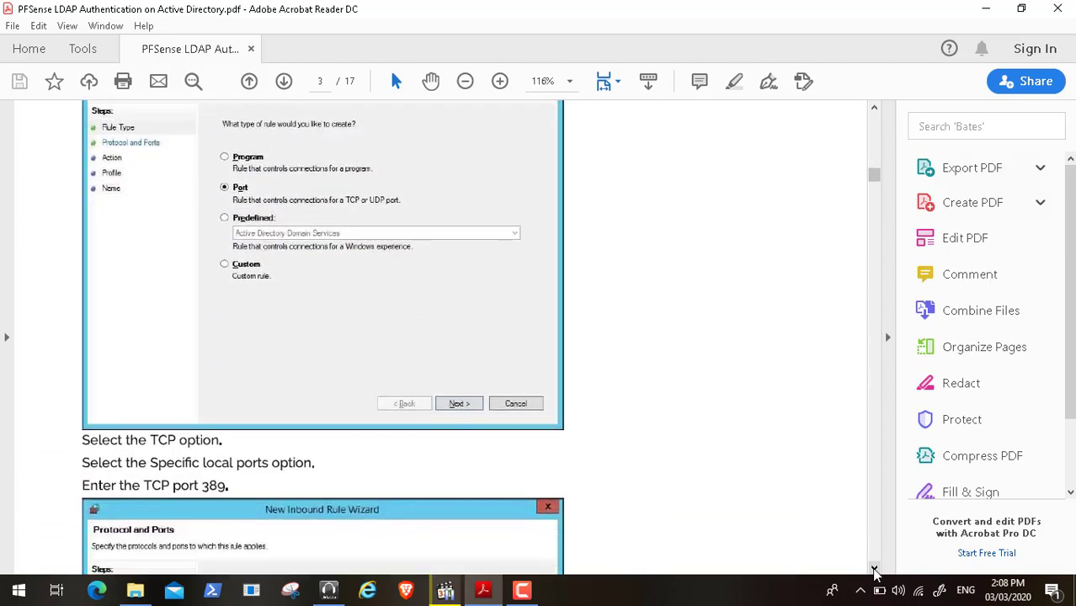
pyautogui.click(874, 569)
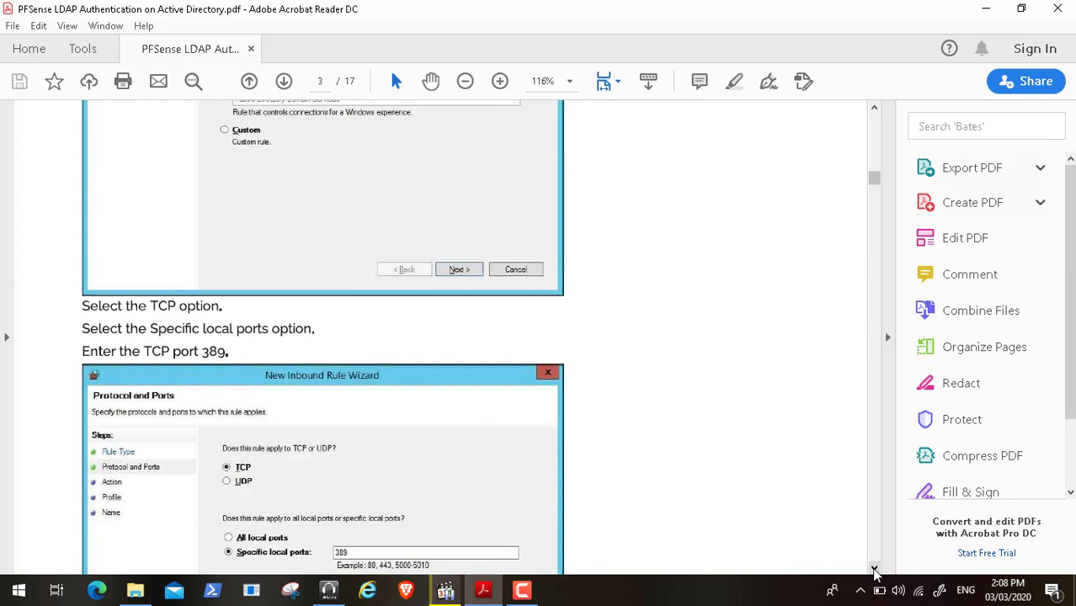
pyautogui.click(874, 569)
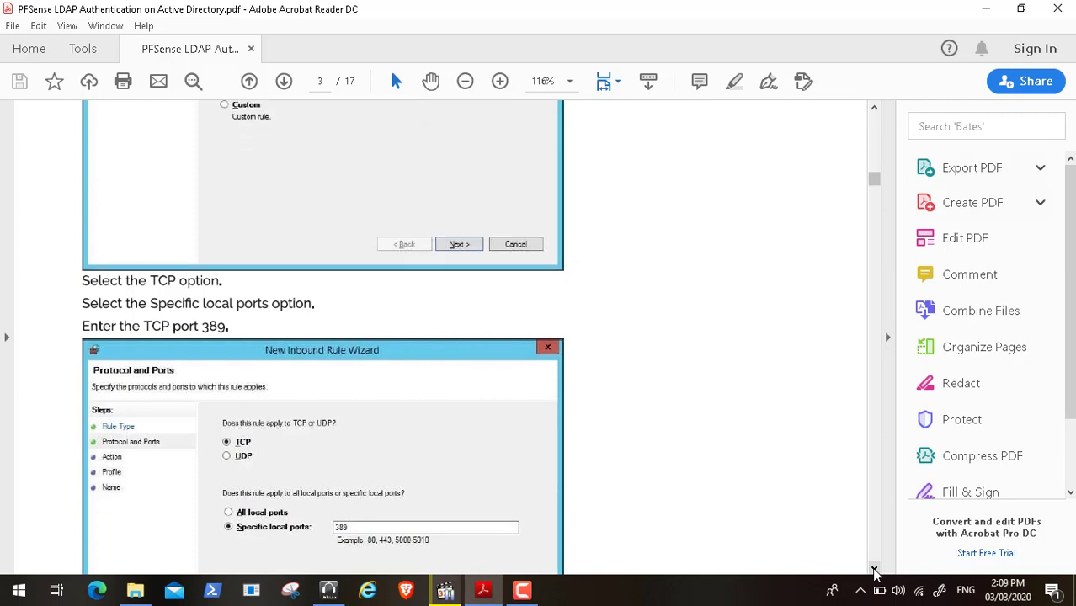
pyautogui.click(875, 569)
pyautogui.click(874, 569)
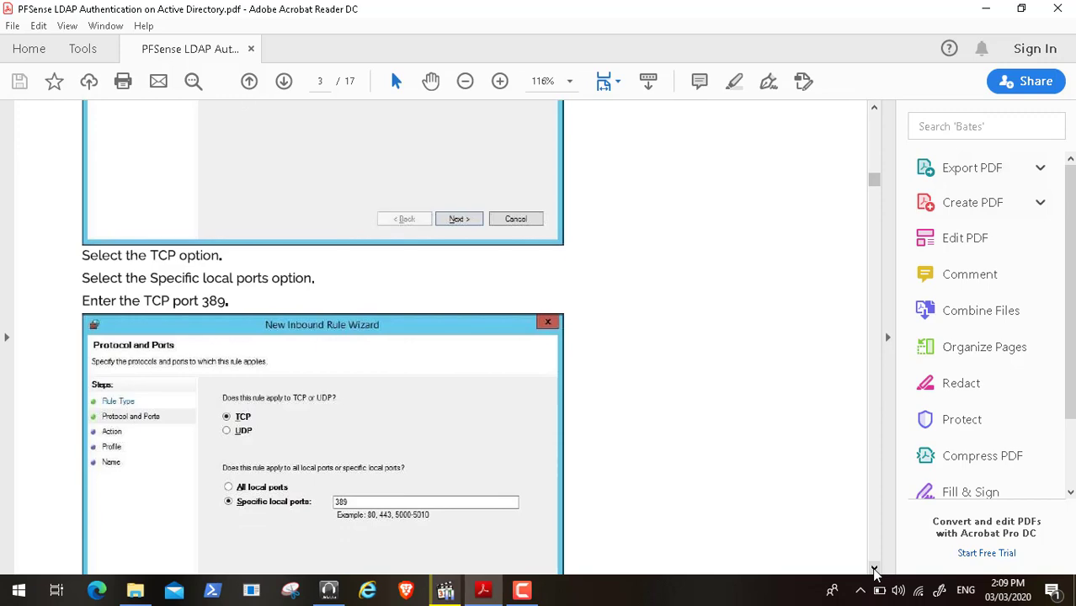
pyautogui.click(875, 569)
pyautogui.click(875, 569)
# - Continue through the Allow the connection step and the Domain, Private and Public profile screenshot
pyautogui.click(875, 570)
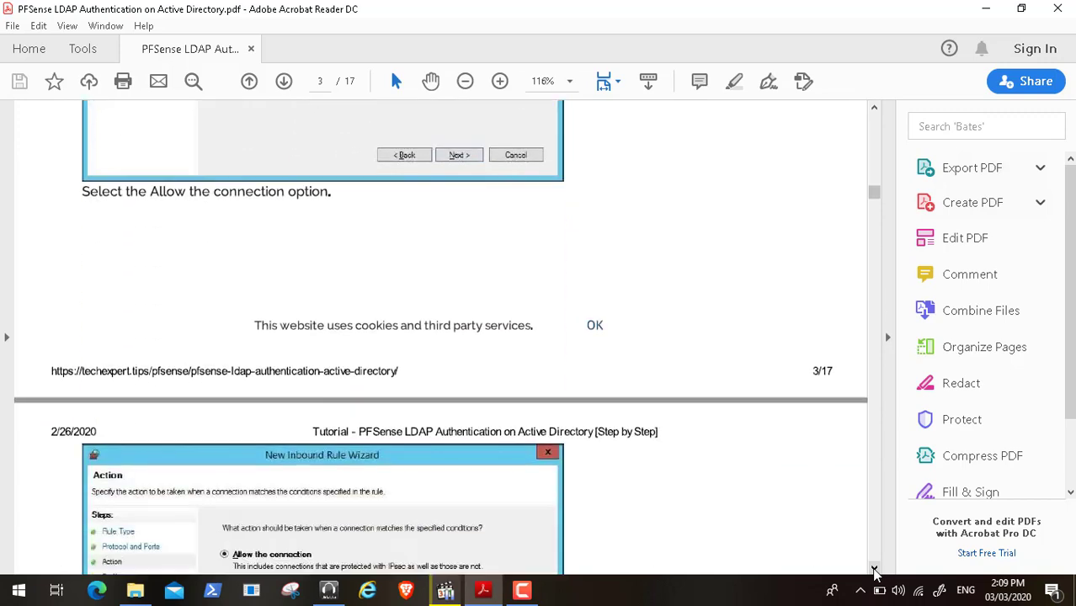
pyautogui.click(874, 570)
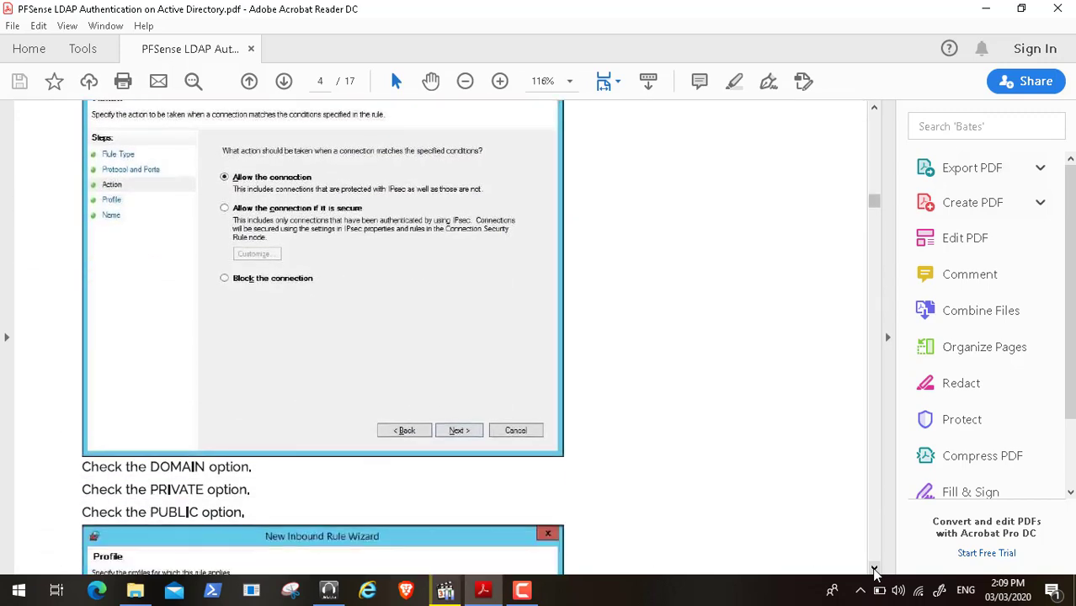
pyautogui.click(874, 570)
pyautogui.click(875, 569)
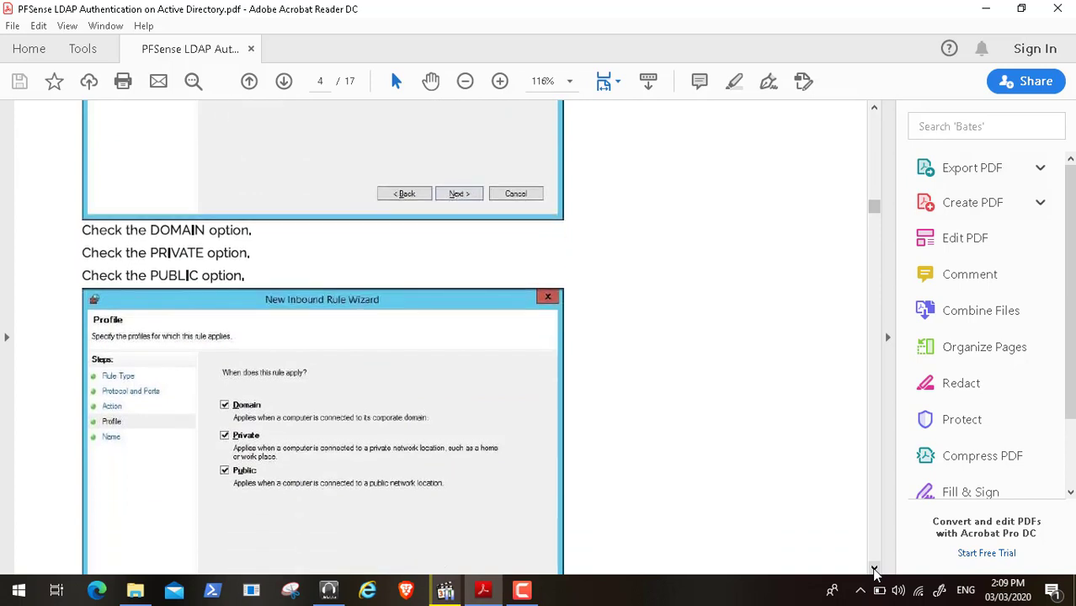
pyautogui.click(874, 570)
pyautogui.click(874, 570)
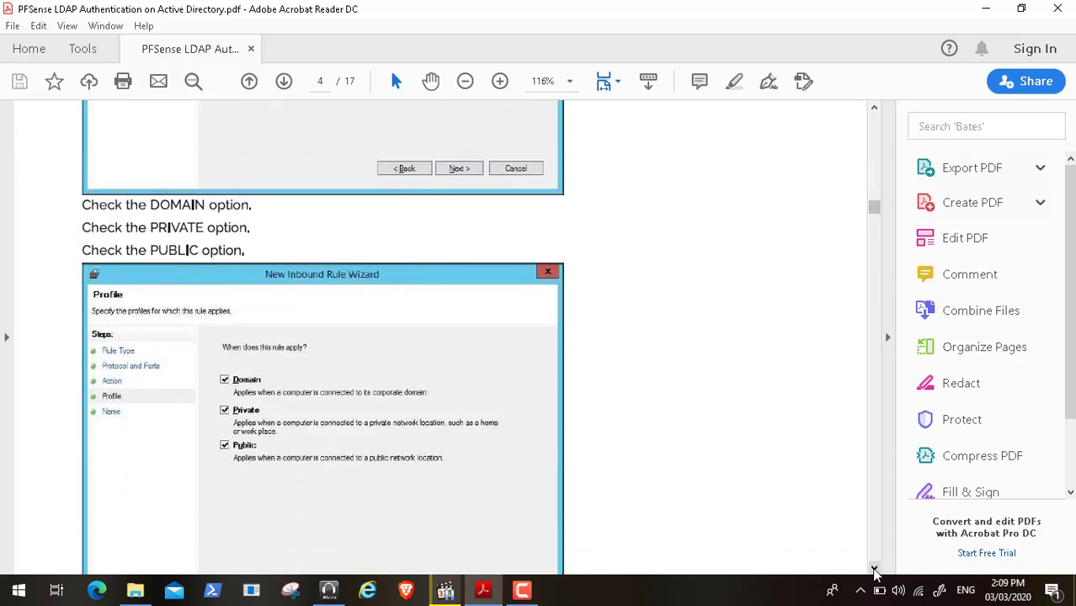
pyautogui.moveTo(874, 570); pyautogui.dragTo(875, 570)
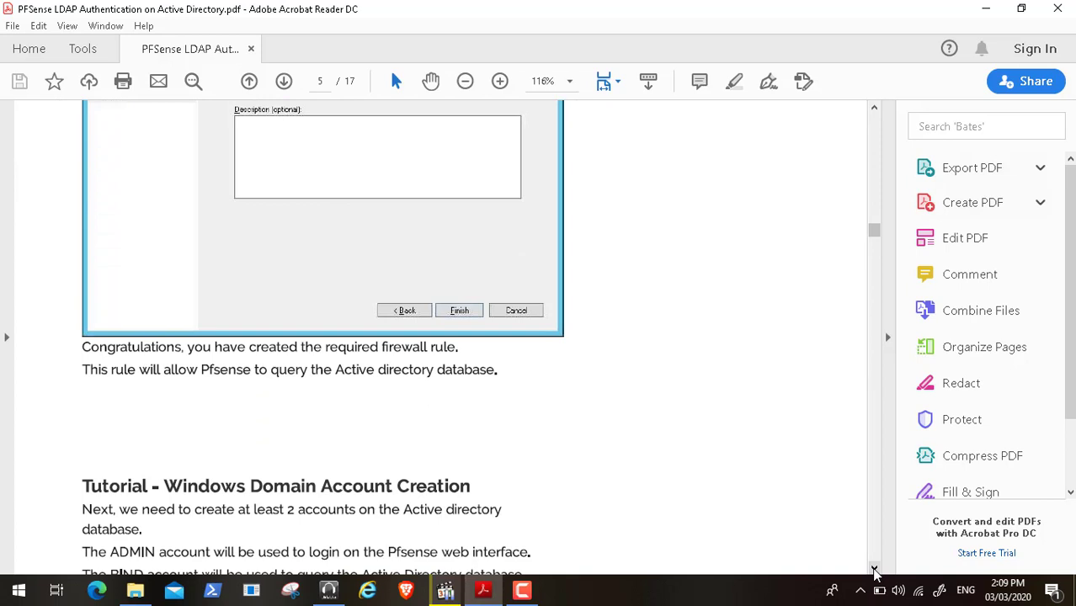
# - Scroll down to the Windows Domain Account Creation section on page 5
pyautogui.click(873, 569)
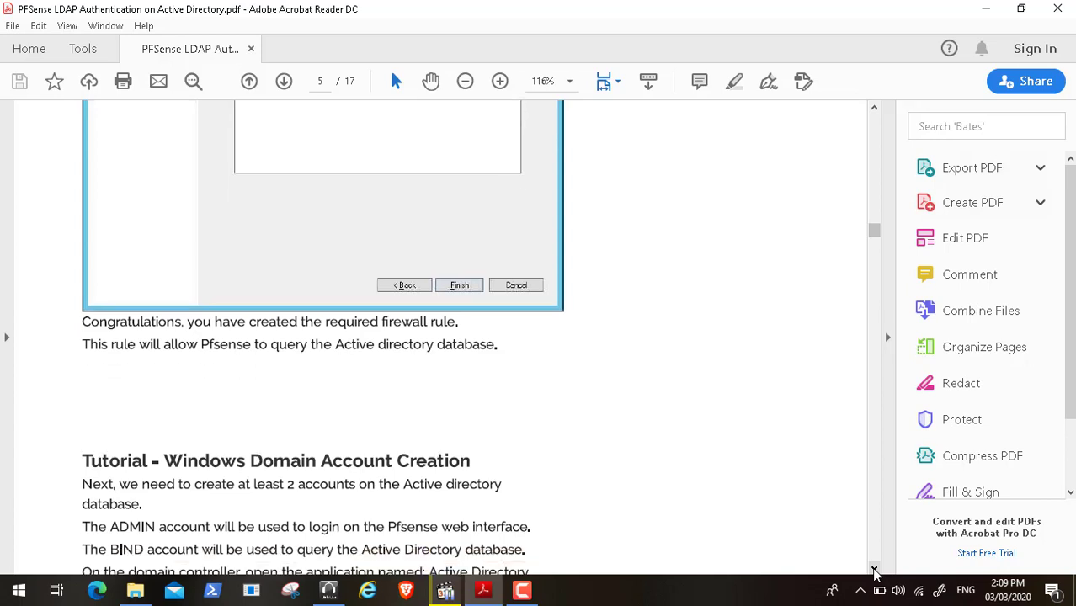
pyautogui.click(874, 569)
pyautogui.click(873, 569)
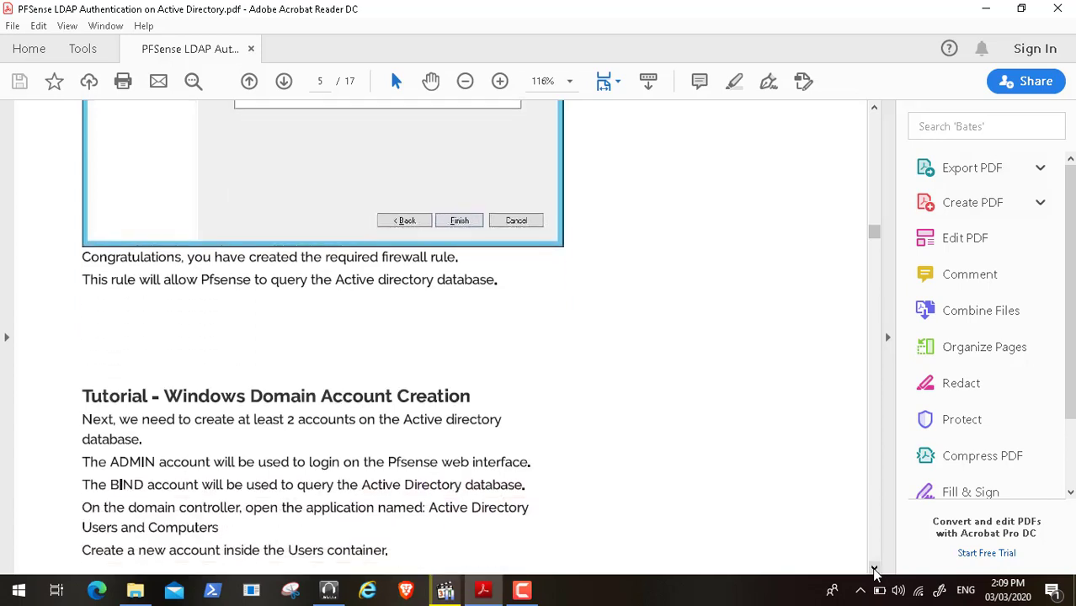
pyautogui.click(873, 570)
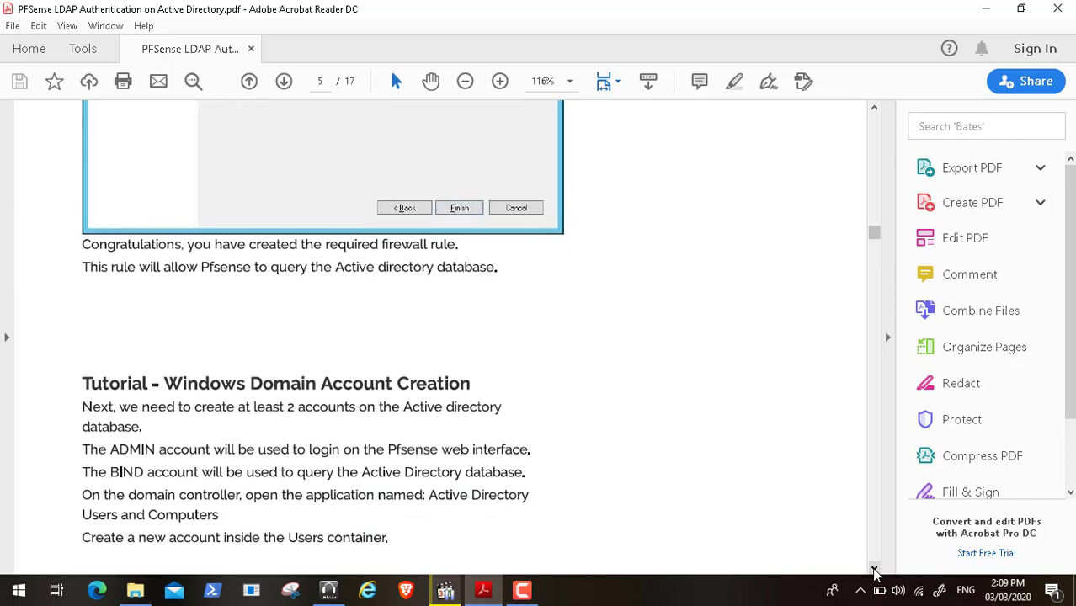
pyautogui.click(874, 570)
pyautogui.click(873, 570)
pyautogui.click(873, 569)
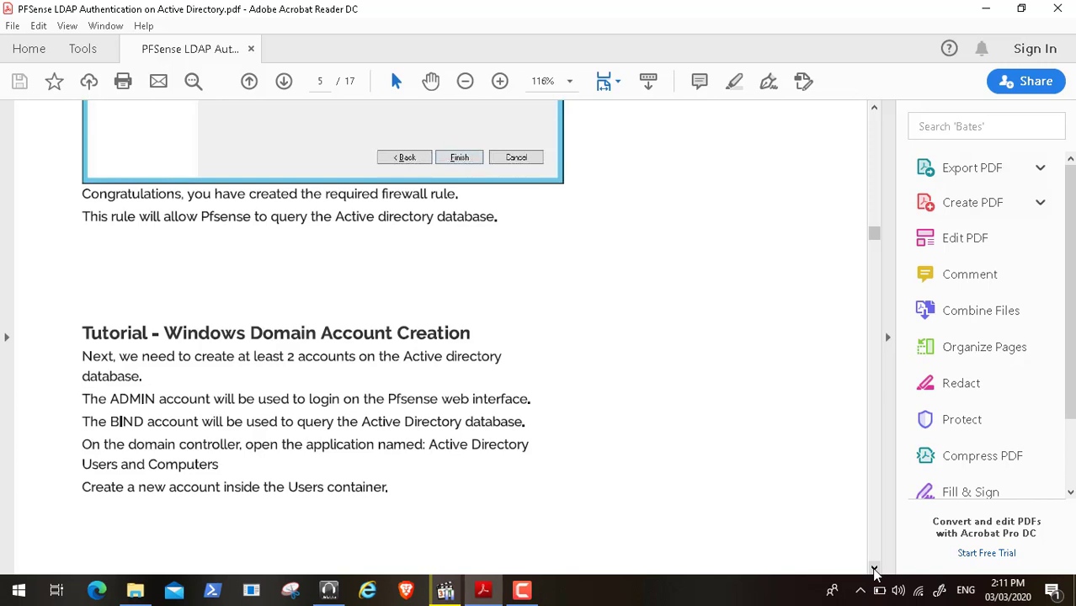
# - Scroll to page 6's new account screenshot, then minimize Acrobat to reveal the video player
pyautogui.scroll(-7, 875, 571)
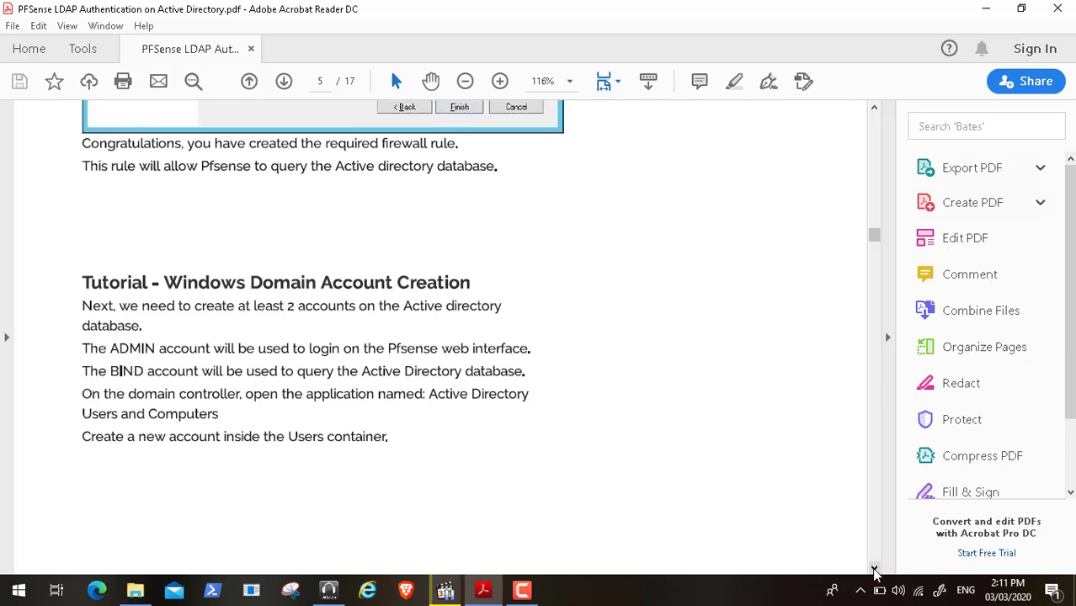
pyautogui.scroll(-7, 875, 571)
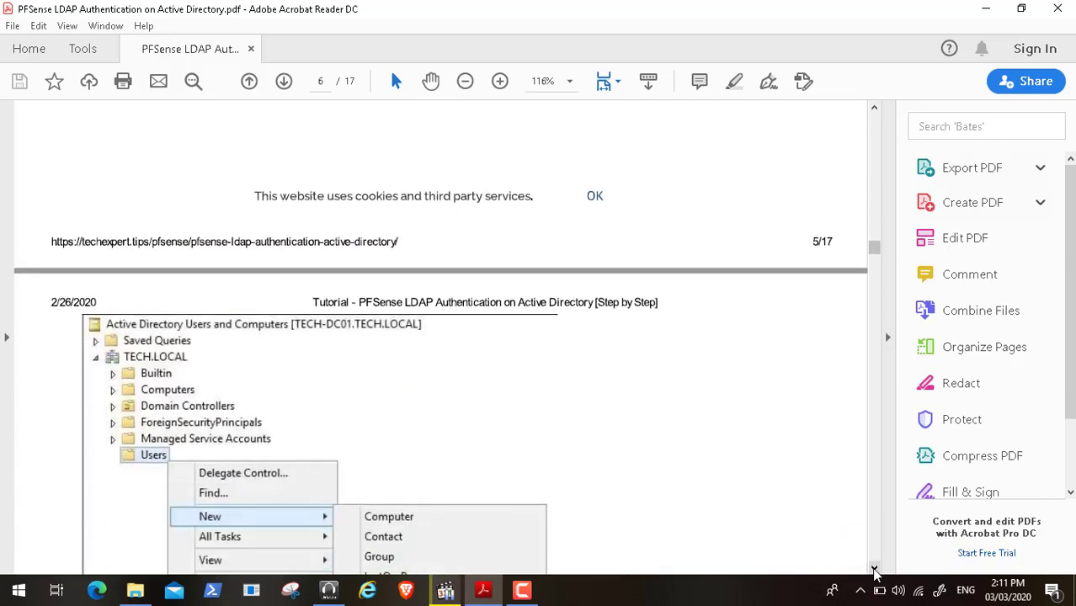
pyautogui.click(986, 8)
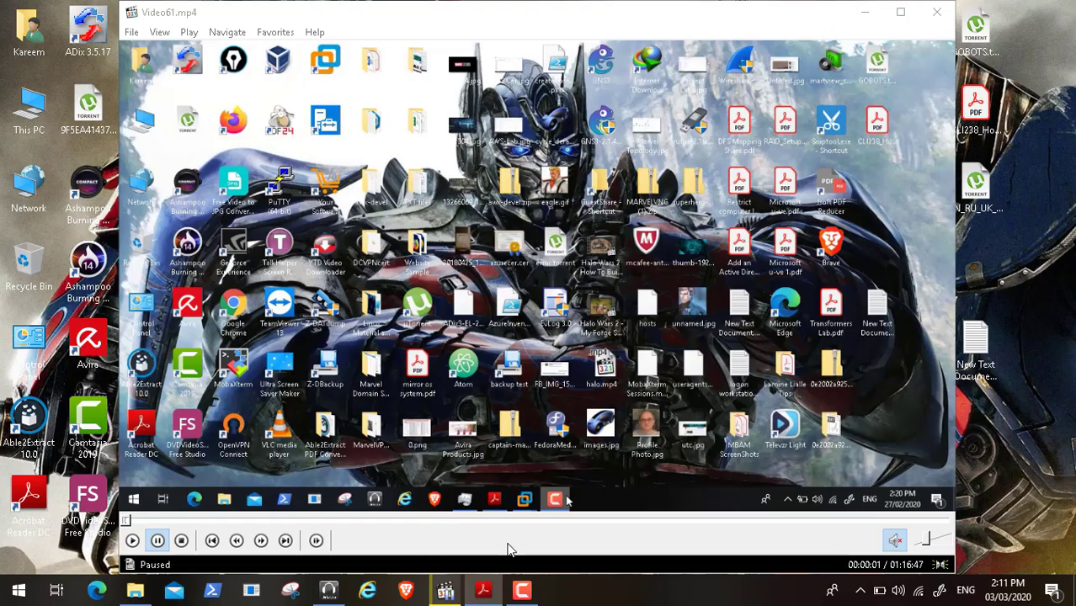
# - Start Video61.mp4 playing and switch it to full-screen view from the View menu
pyautogui.click(132, 541)
pyautogui.click(159, 32)
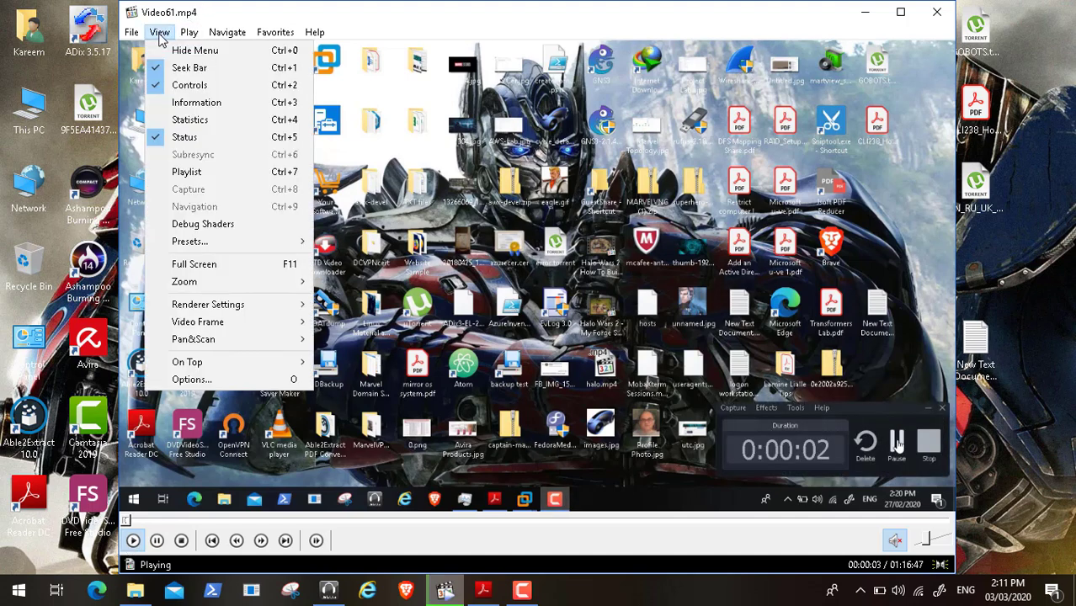
pyautogui.click(213, 268)
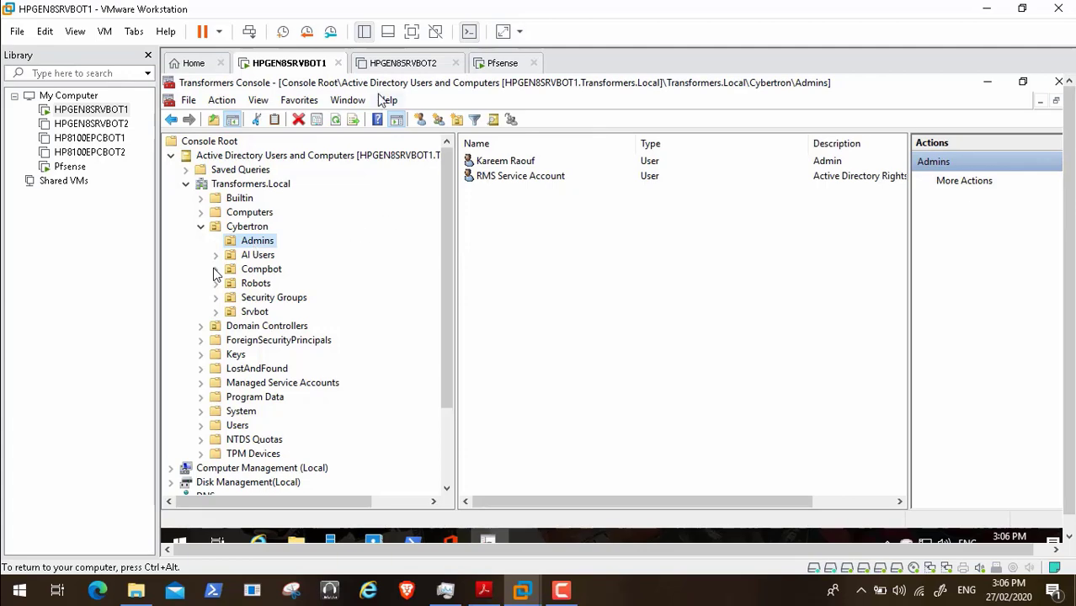
# - Toggle the VM's full-screen mode on and off, then bring the tutorial PDF to the front
pyautogui.click(411, 31)
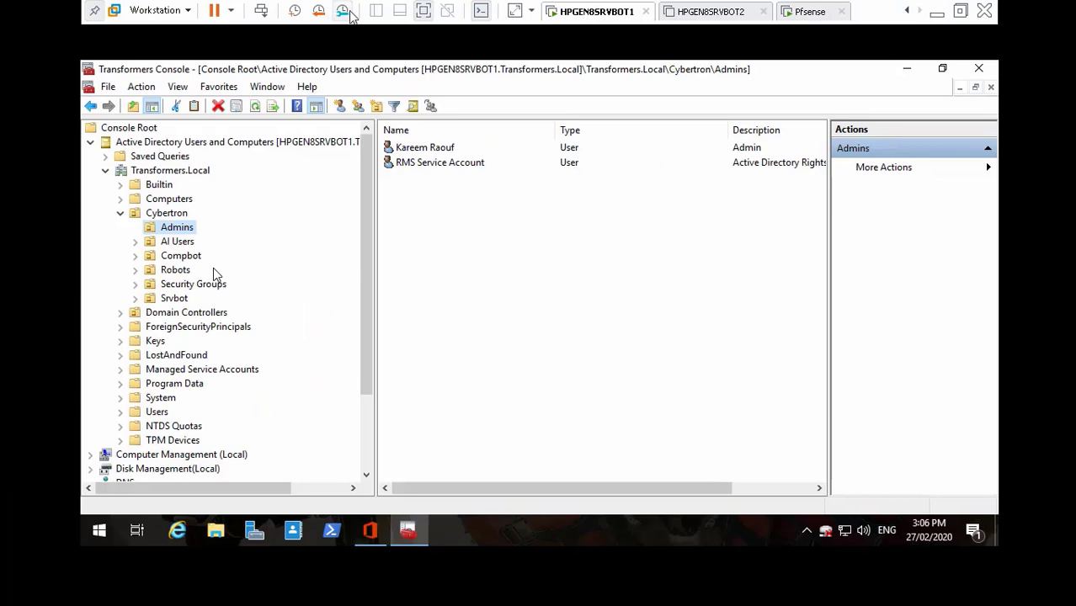
pyautogui.click(423, 11)
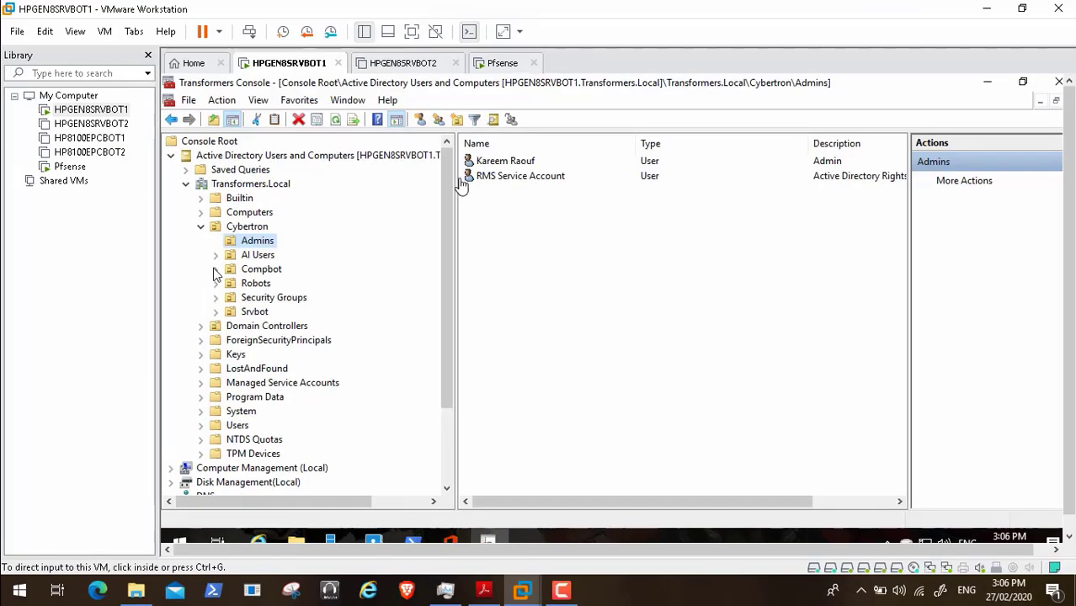
pyautogui.click(484, 591)
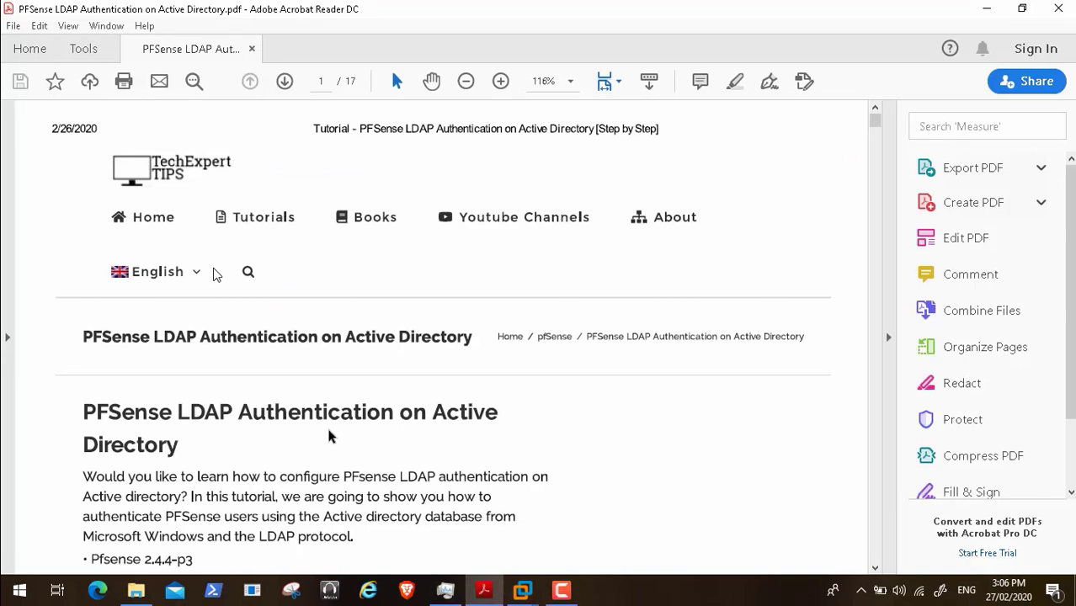
# - Scroll back to page 5's Windows Domain Account Creation section describing the ADMIN and BIND accounts
pyautogui.scroll(-2, 329, 435)
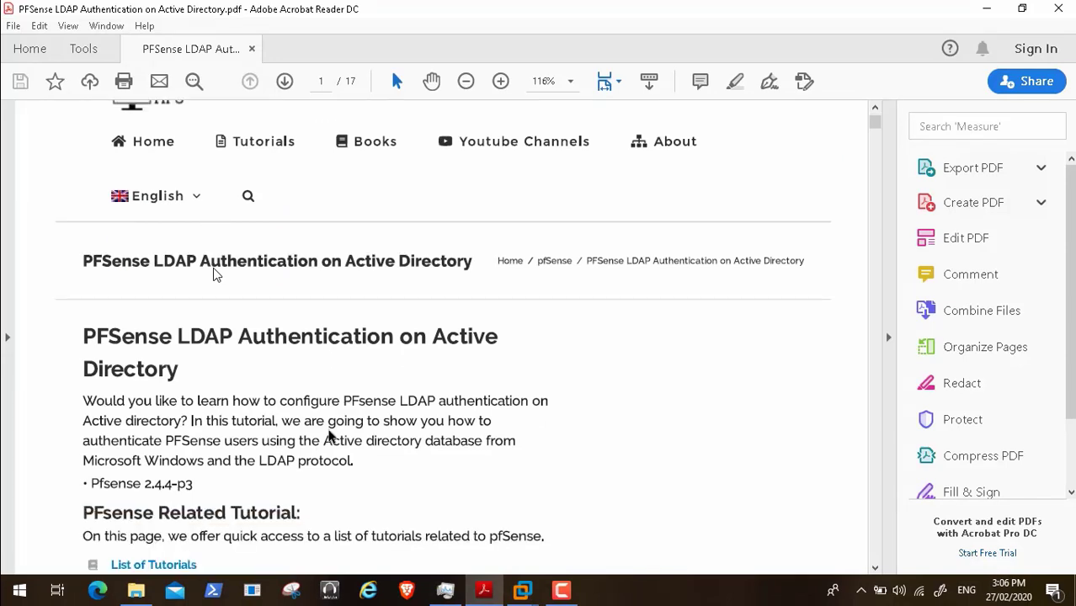
pyautogui.scroll(-4, 329, 435)
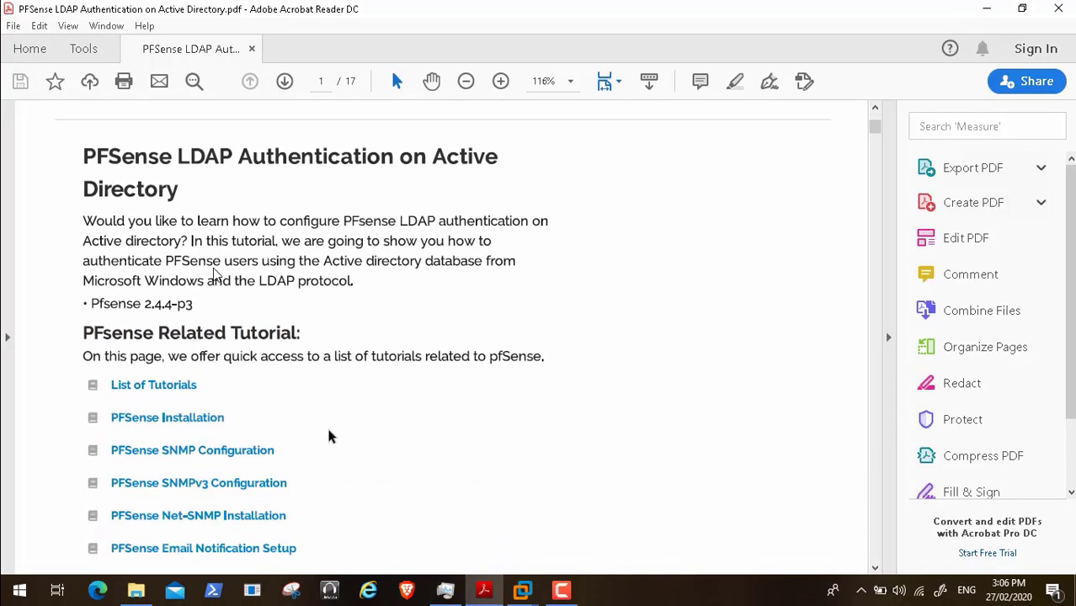
pyautogui.scroll(-6, 329, 435)
pyautogui.scroll(-6, 329, 435)
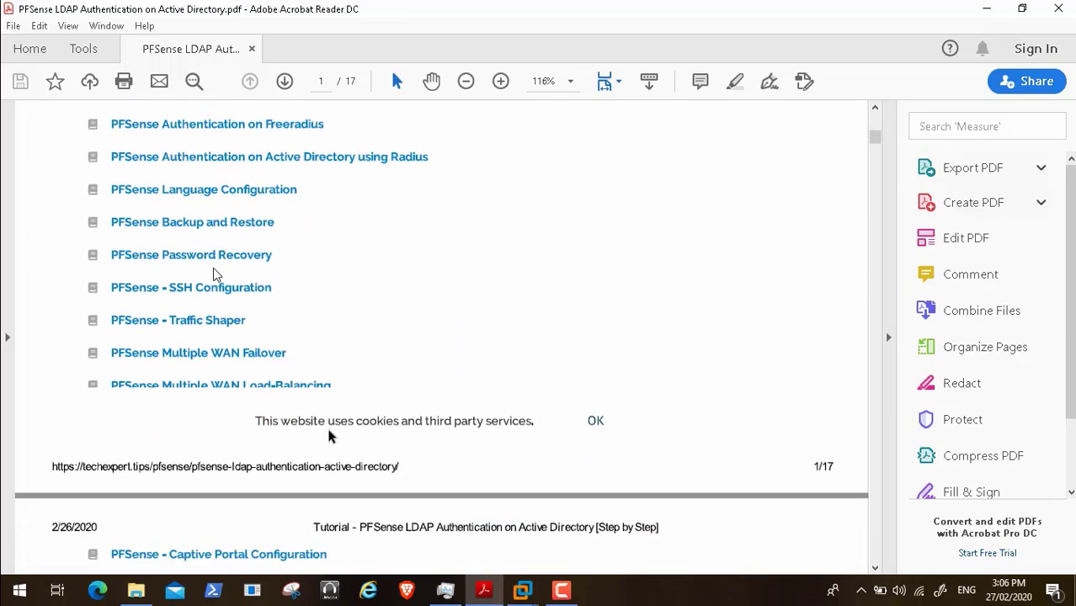
pyautogui.scroll(-10, 329, 436)
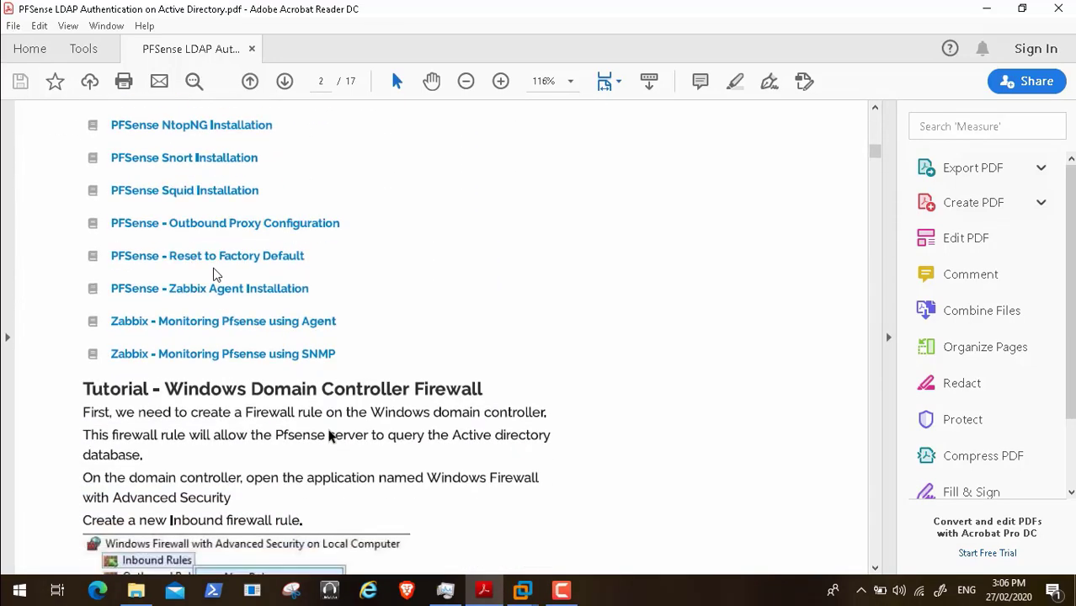
pyautogui.scroll(-3, 329, 435)
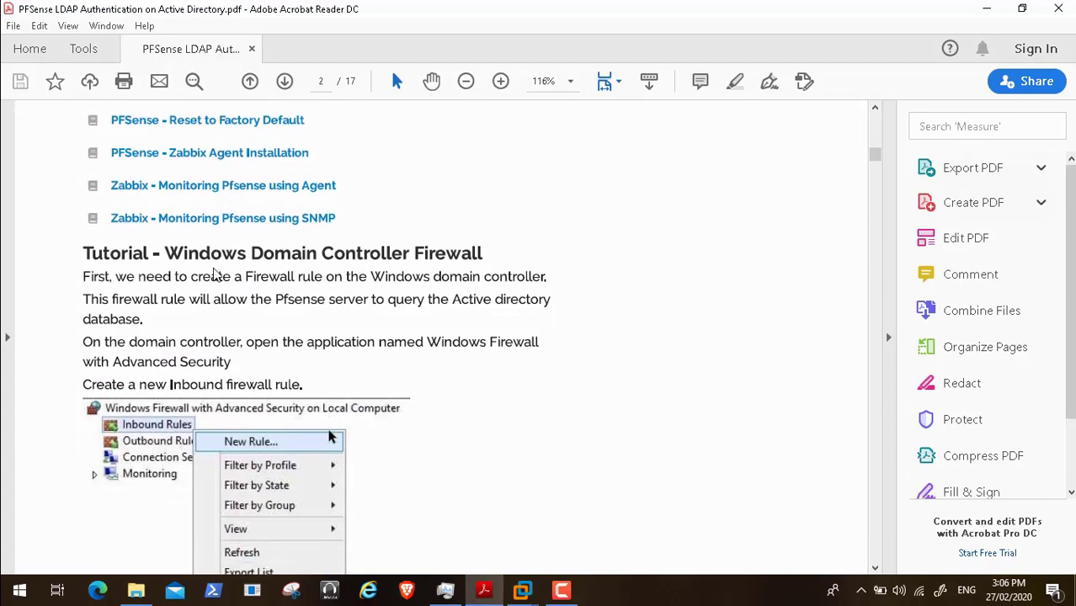
pyautogui.scroll(-1, 329, 435)
pyautogui.scroll(-5, 329, 435)
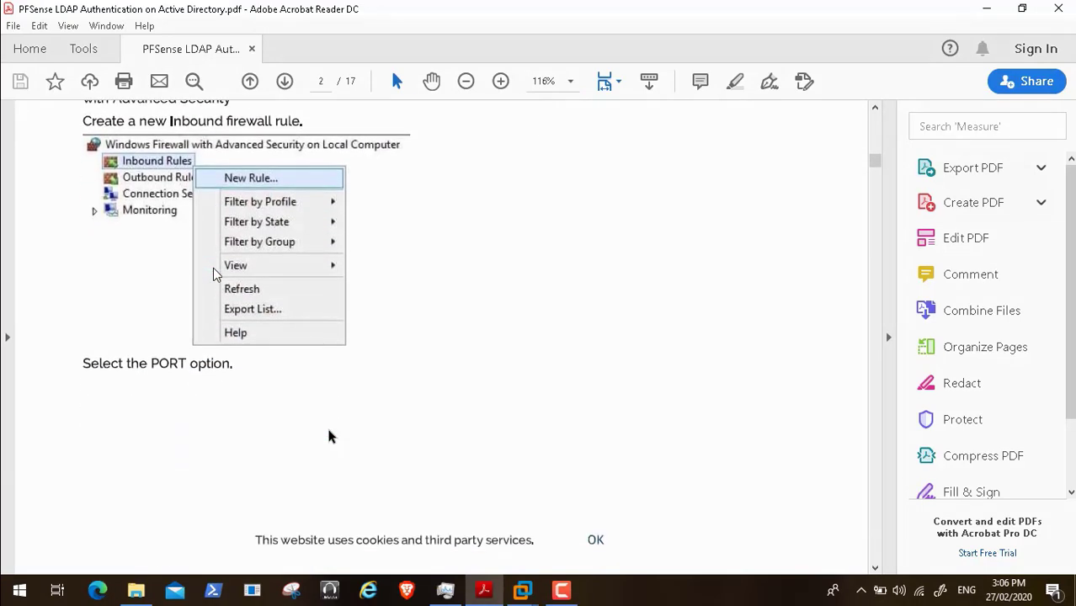
pyautogui.scroll(-9, 329, 436)
pyautogui.scroll(-5, 329, 435)
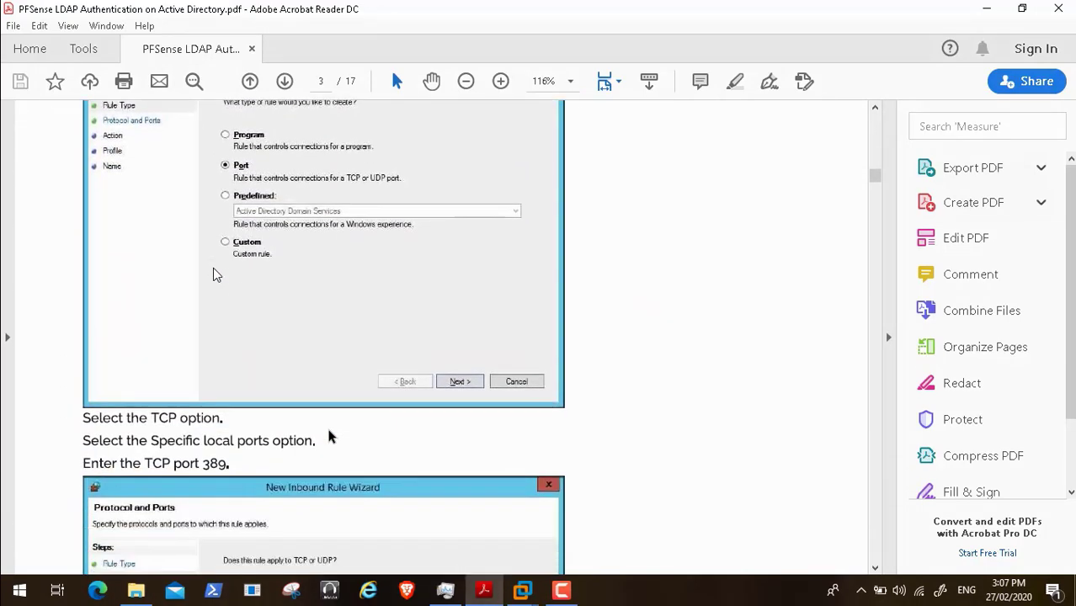
pyautogui.scroll(-20, 329, 436)
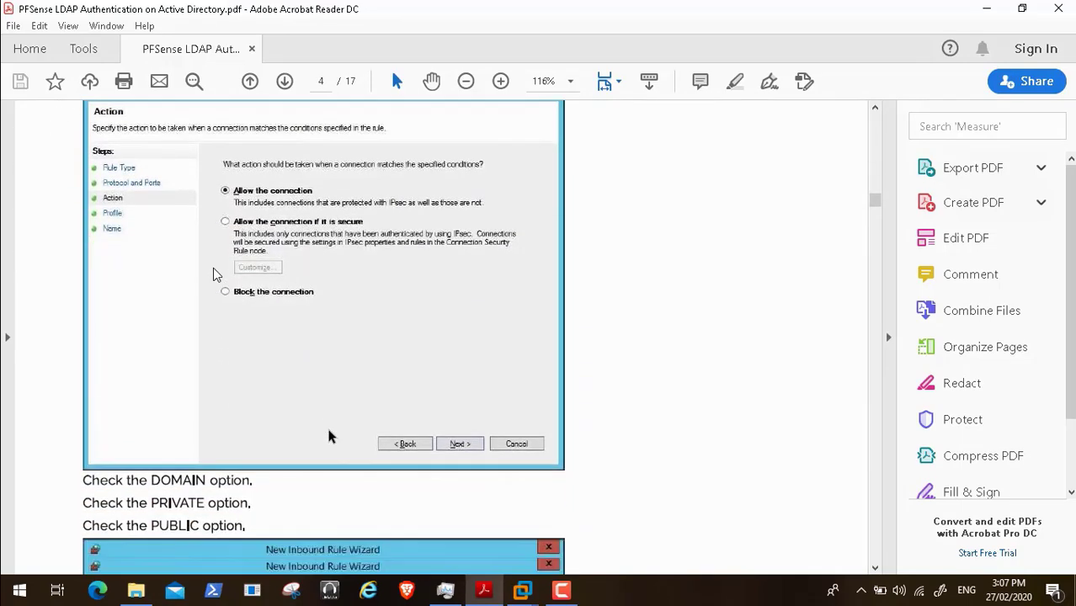
pyautogui.scroll(-8, 329, 436)
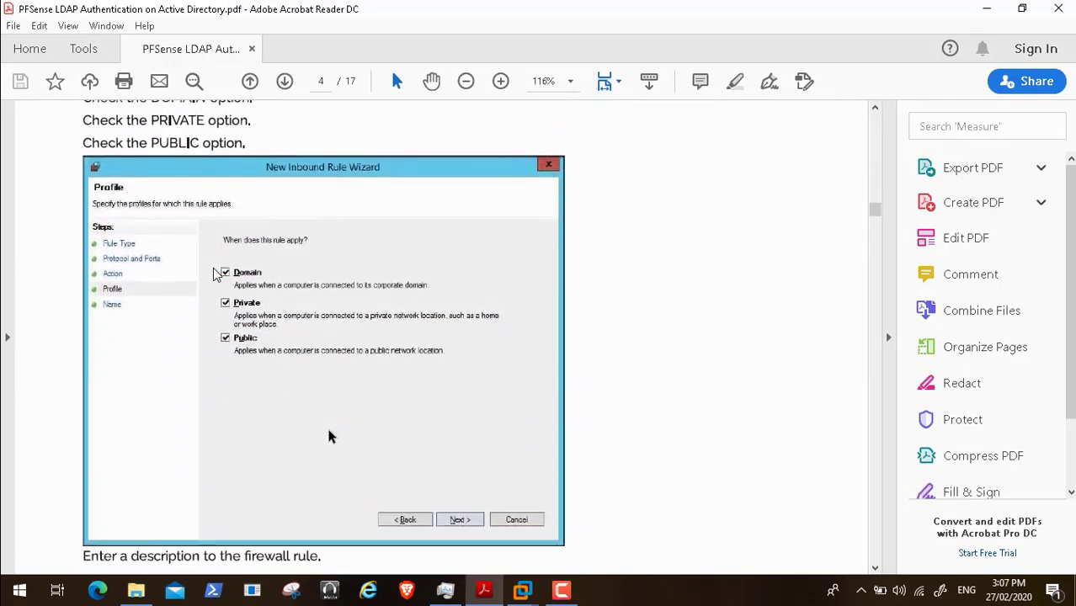
pyautogui.scroll(-13, 329, 435)
pyautogui.scroll(-5, 329, 435)
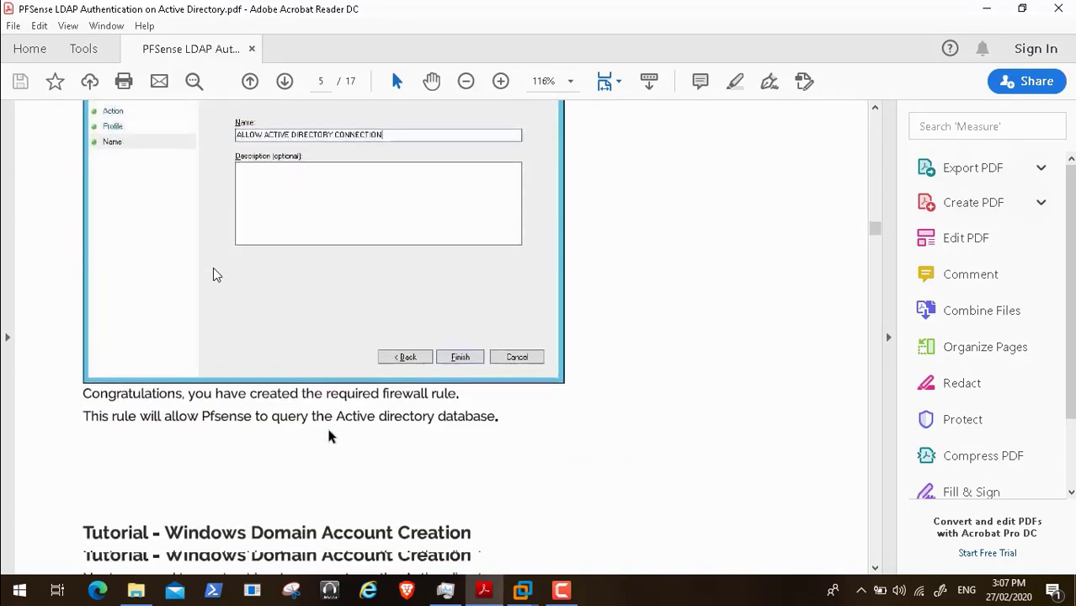
pyautogui.scroll(-7, 329, 435)
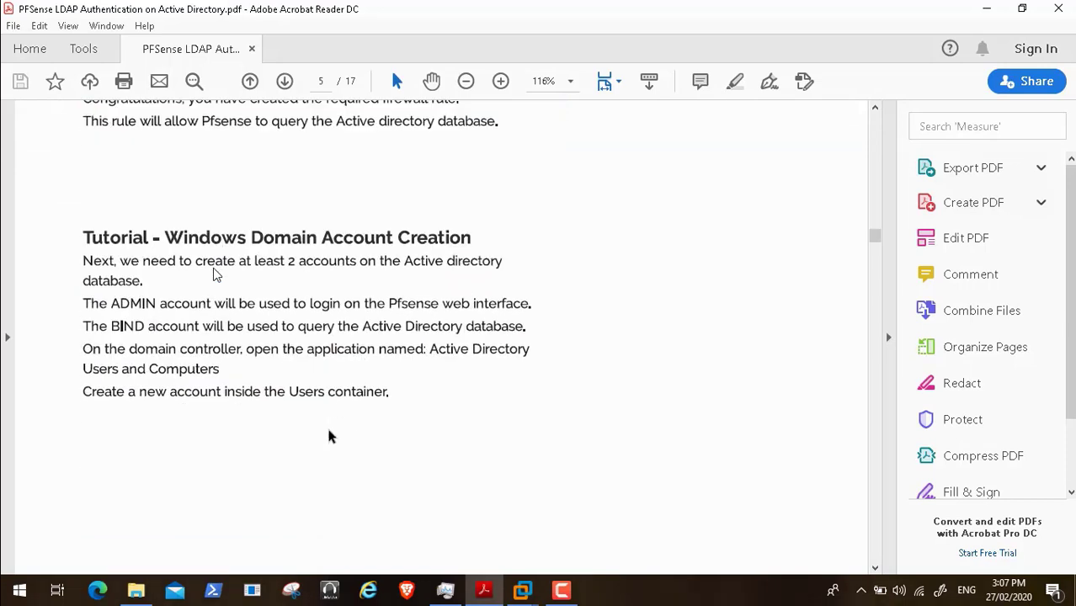
pyautogui.scroll(-1, 329, 435)
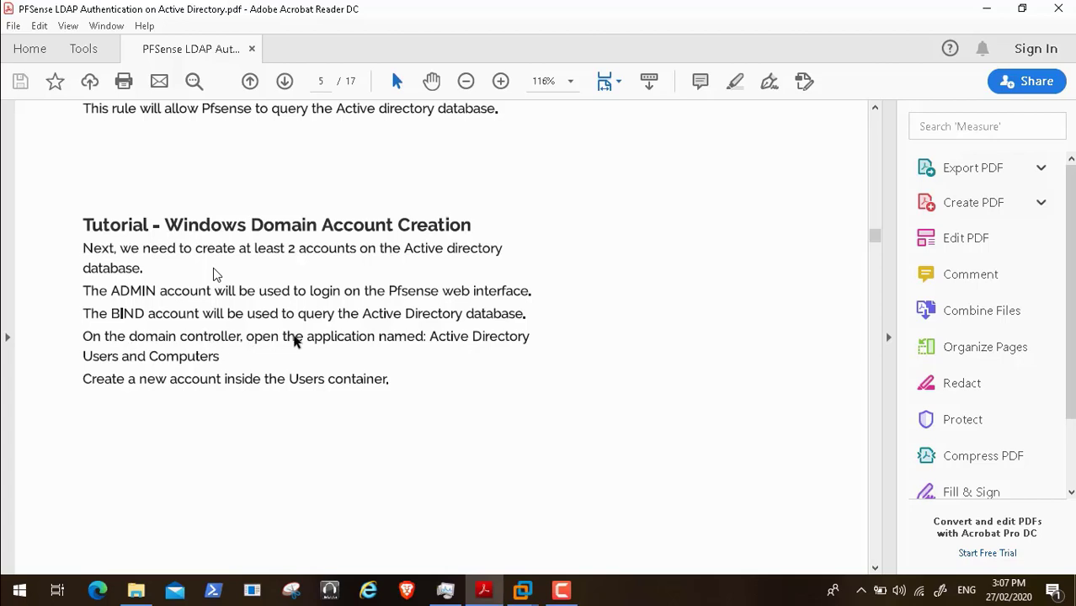
pyautogui.click(524, 589)
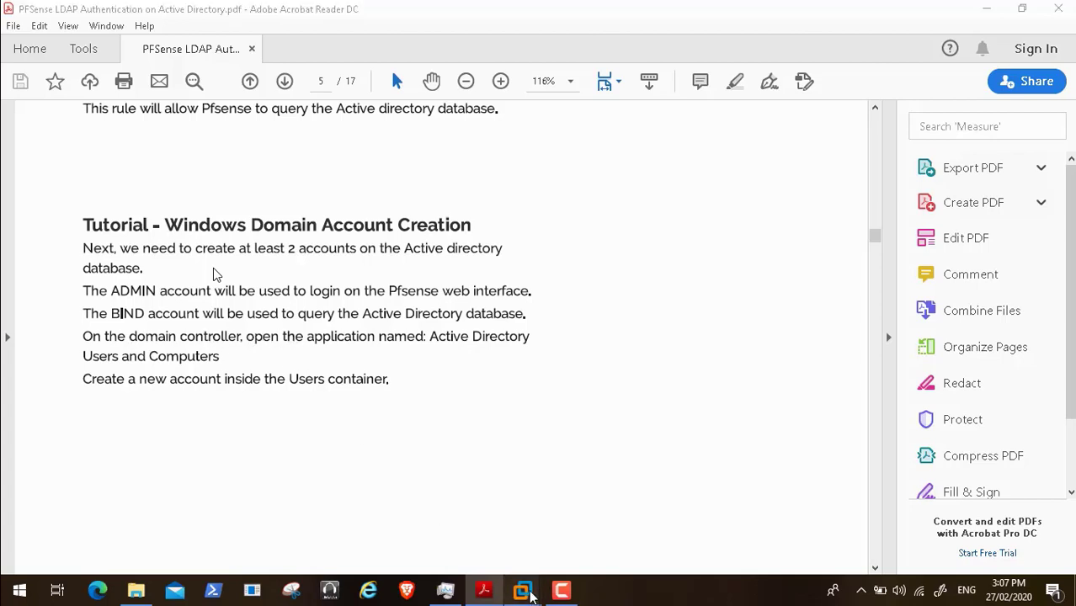
# - On the HPGEN8SRVBOT1 server, start a new user in the Admins container
pyautogui.click(440, 478)
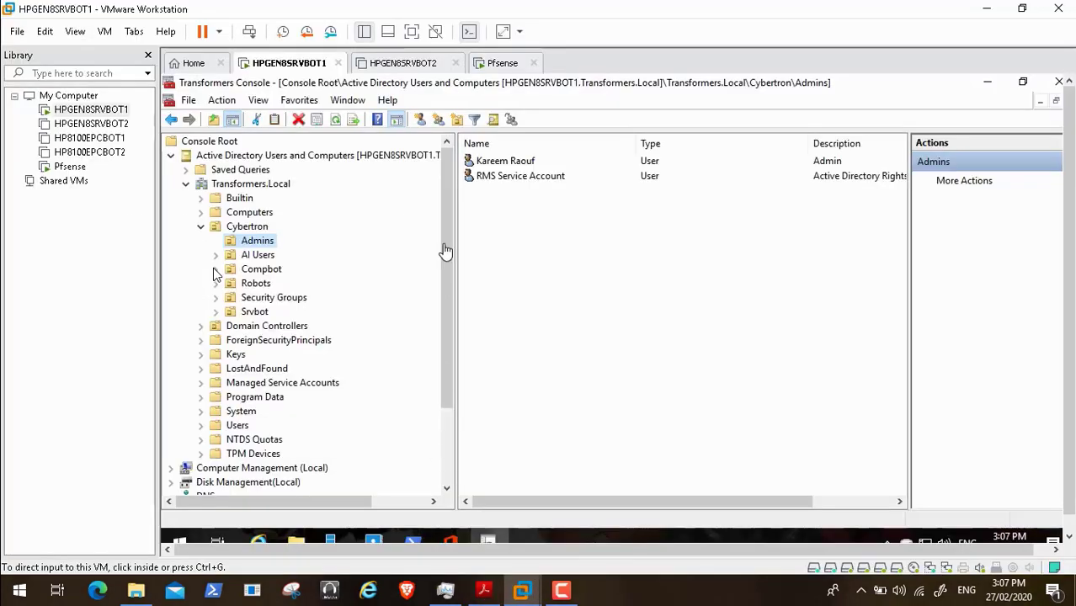
pyautogui.click(257, 243)
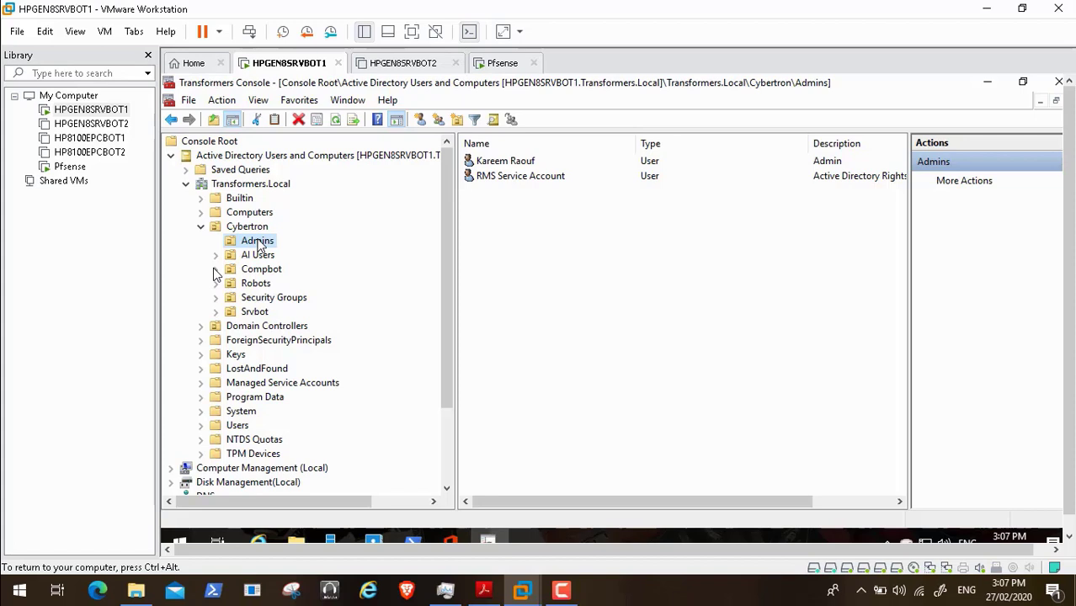
pyautogui.rightClick(258, 241)
pyautogui.moveTo(345, 305)
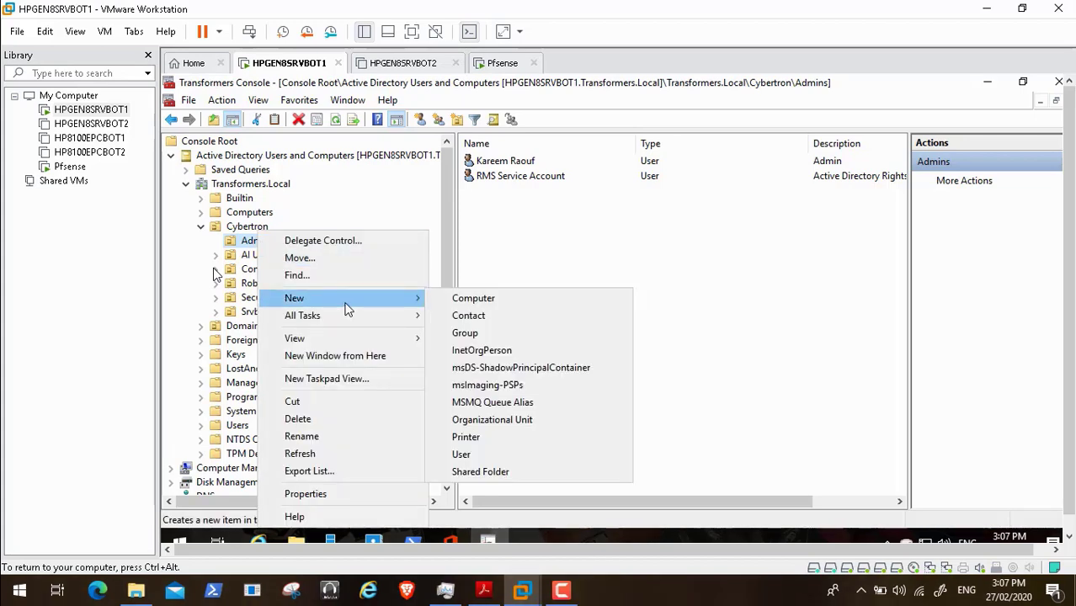
pyautogui.click(503, 454)
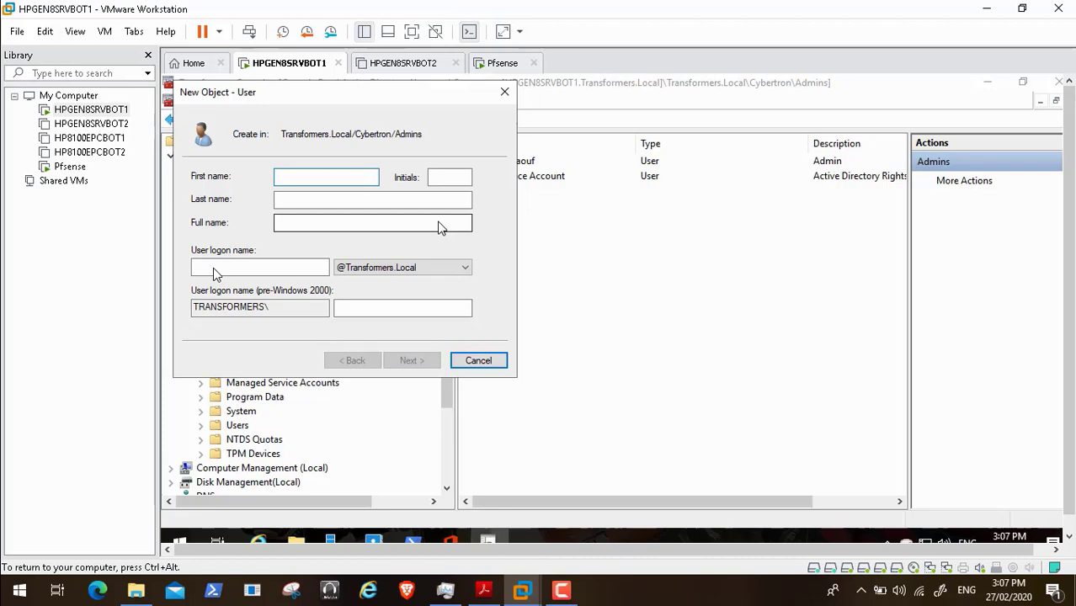
# - Enter first name Pfsense, last name Service Account and logon name pfseser, then continue
pyautogui.write('Pfsense')
pyautogui.click(369, 199)
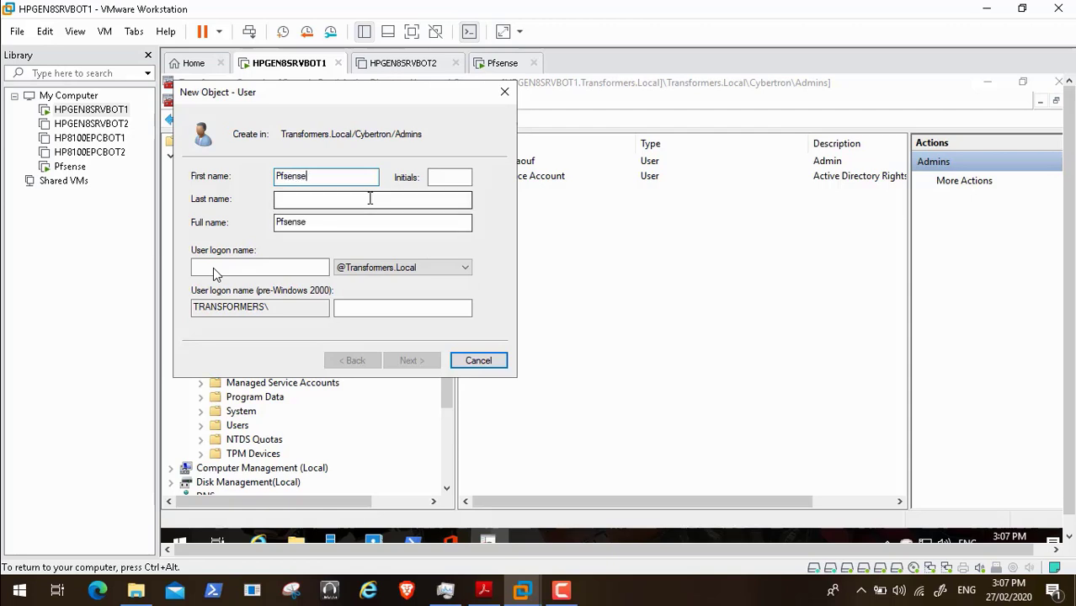
pyautogui.write('Se')
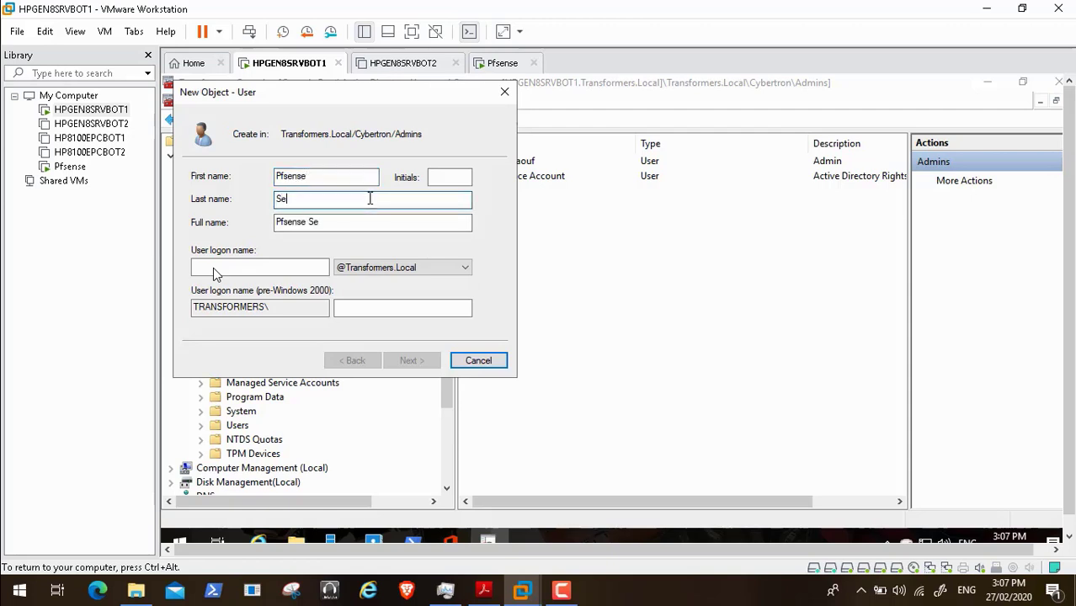
pyautogui.write('rvice Account')
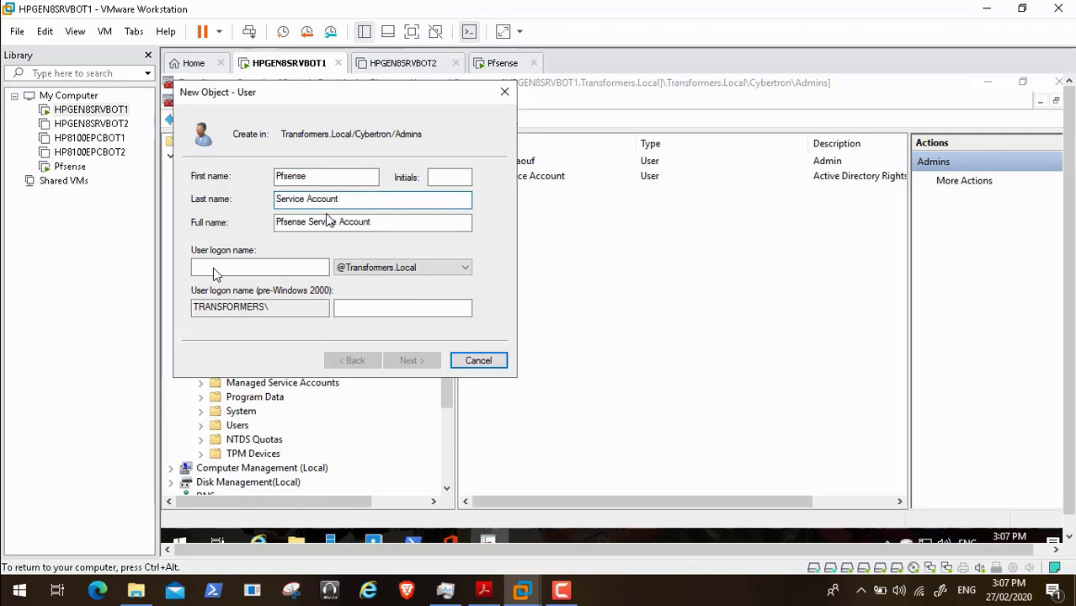
pyautogui.click(289, 264)
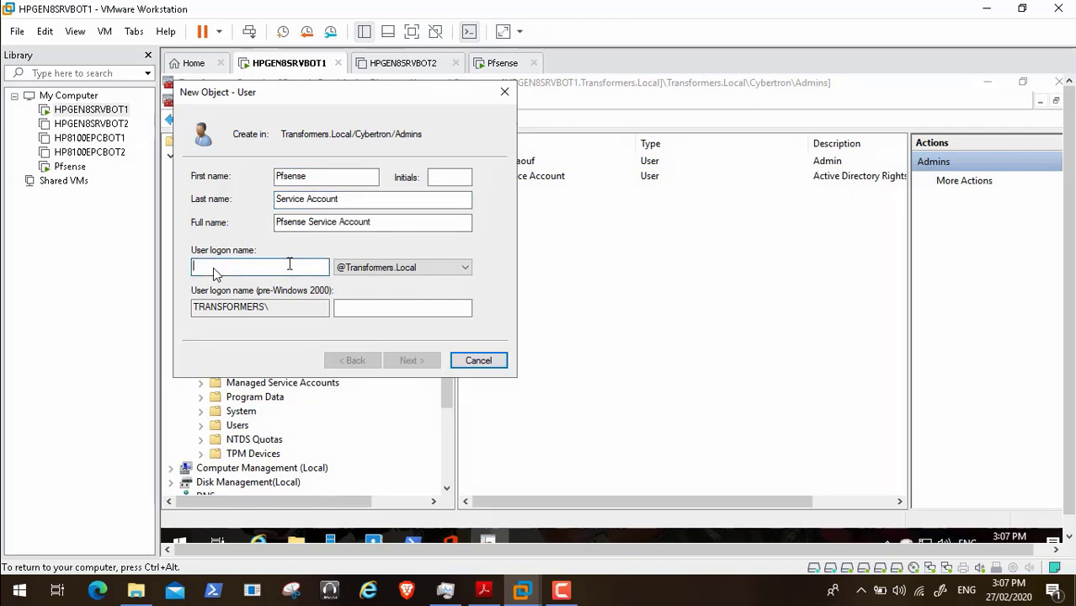
pyautogui.write('pf')
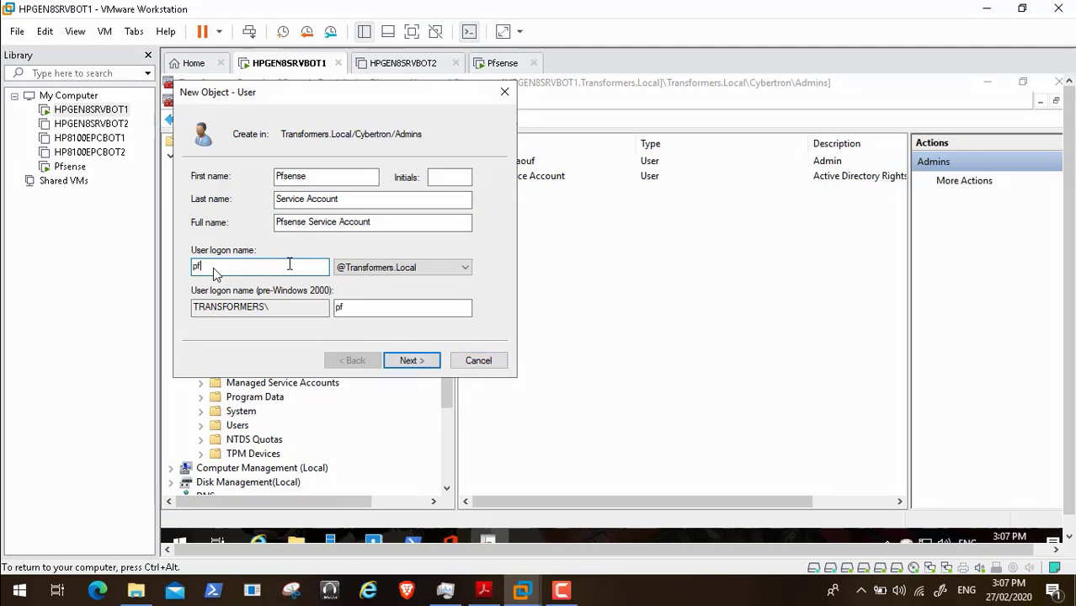
pyautogui.write('se')
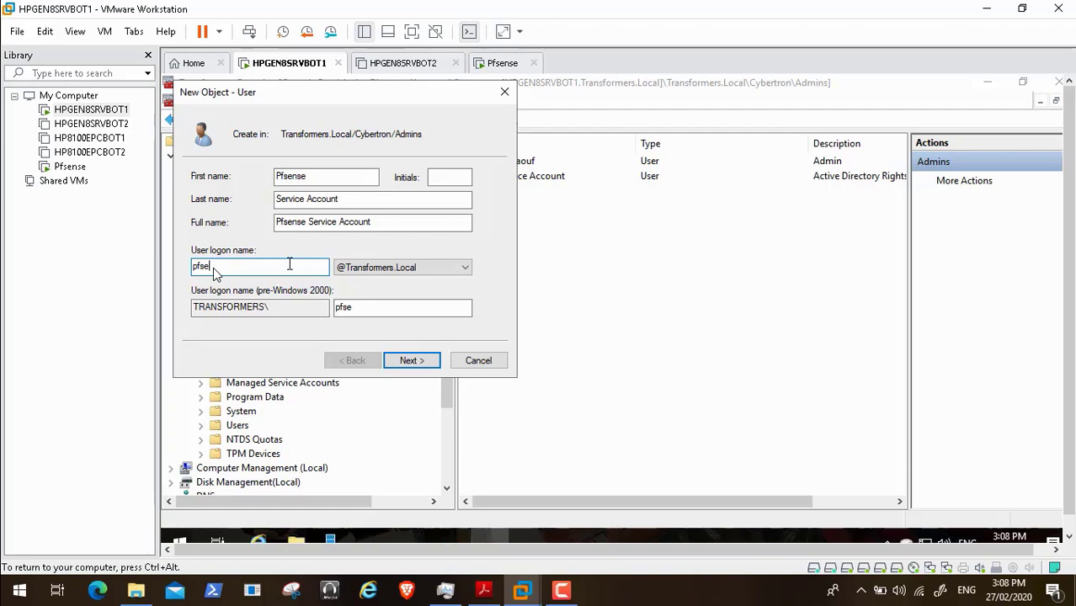
pyautogui.write('ser')
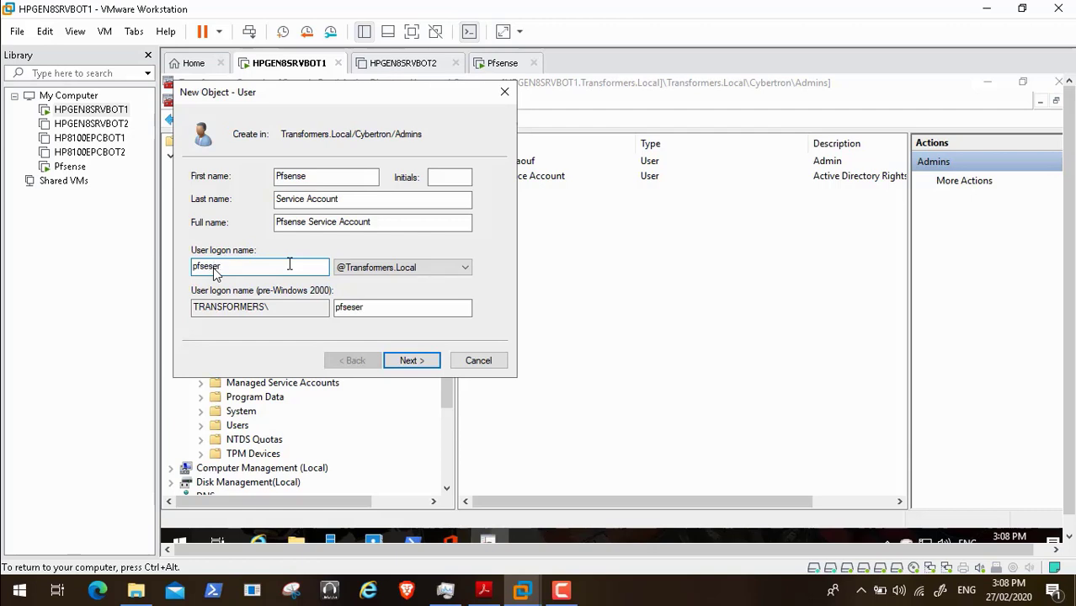
pyautogui.moveTo(289, 263); pyautogui.dragTo(165, 261)
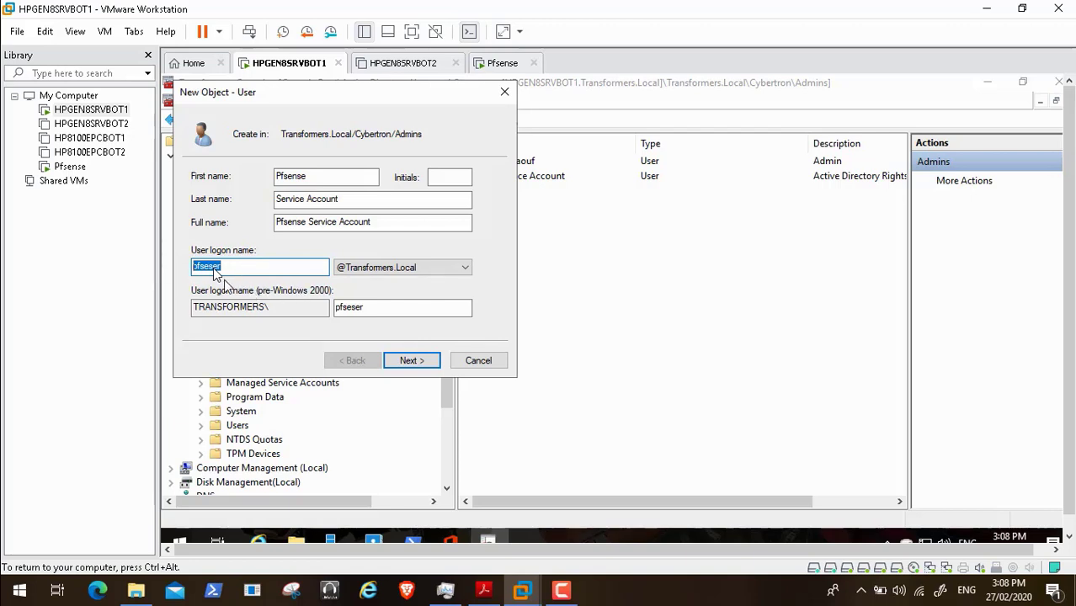
pyautogui.click(413, 360)
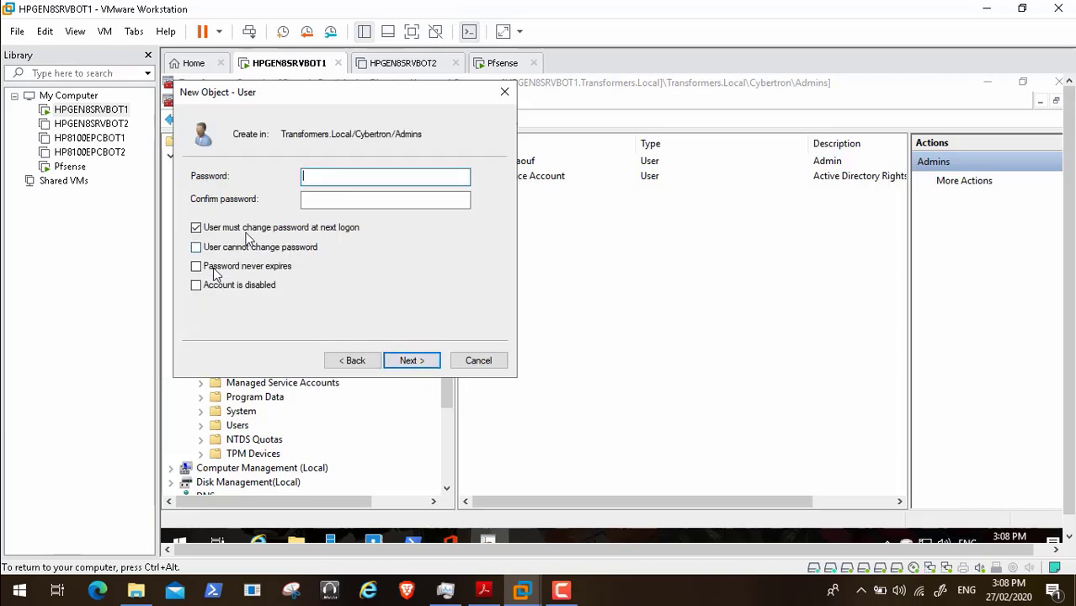
# - Turn off forced password change, set the password to never expire, and enter and confirm it
pyautogui.click(196, 227)
pyautogui.click(202, 268)
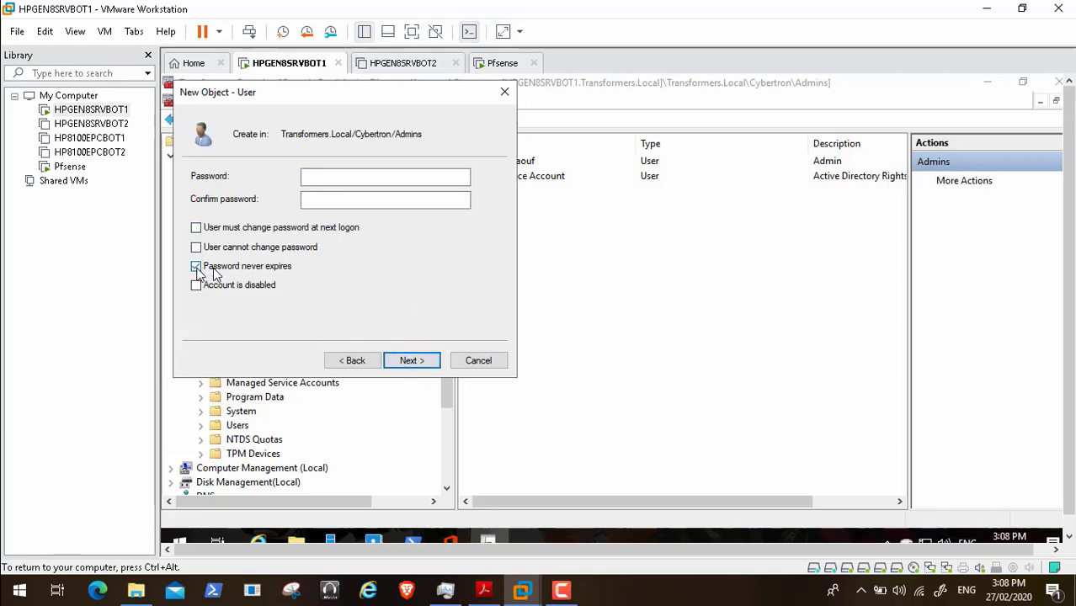
pyautogui.click(327, 178)
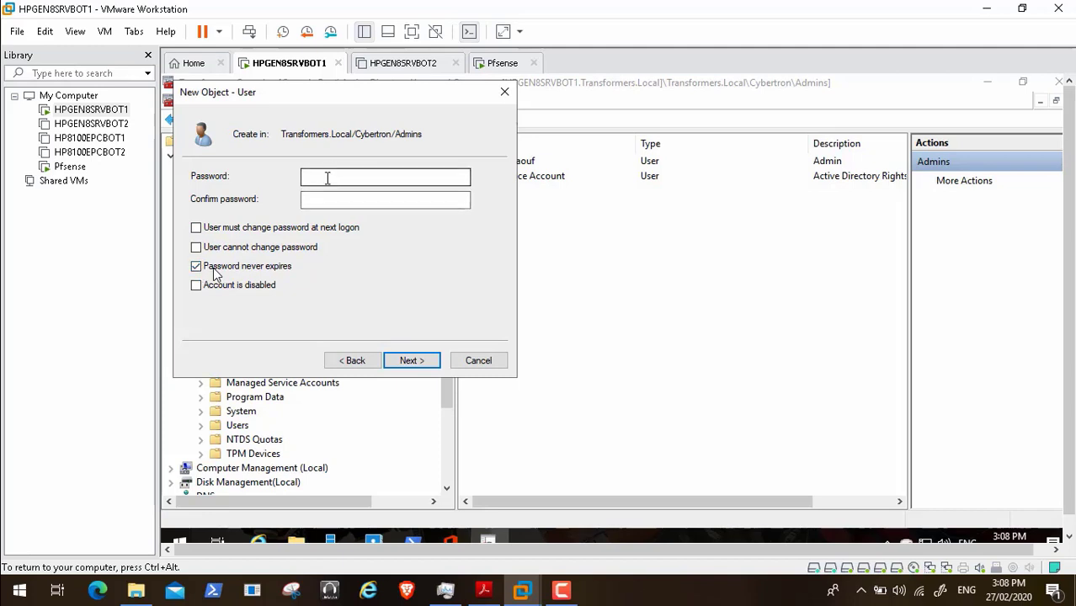
pyautogui.write('•')
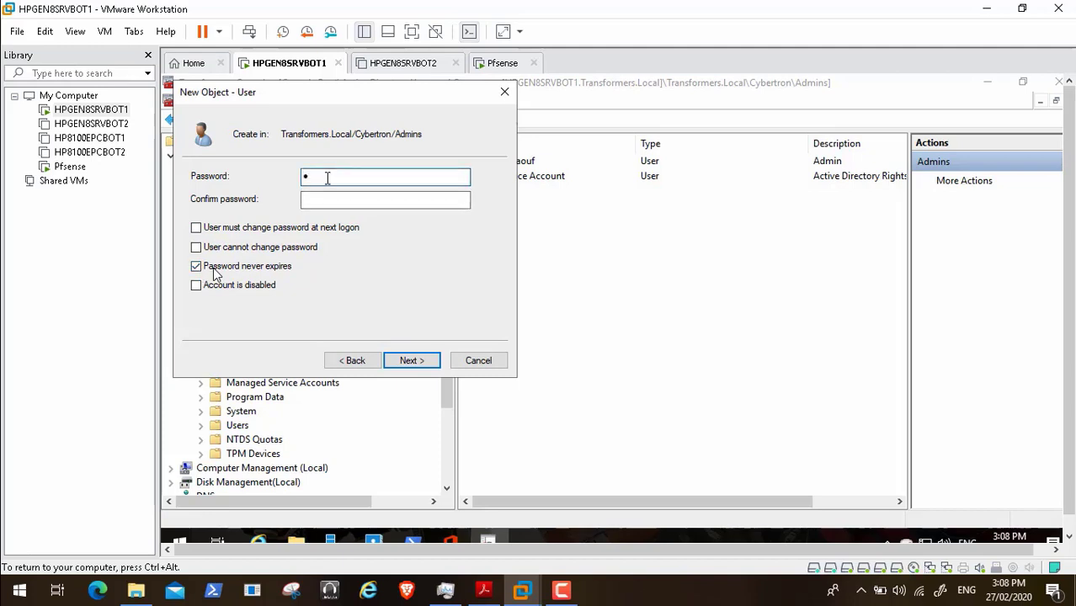
pyautogui.write('••••••••••')
pyautogui.press('Tab')
pyautogui.write('•••')
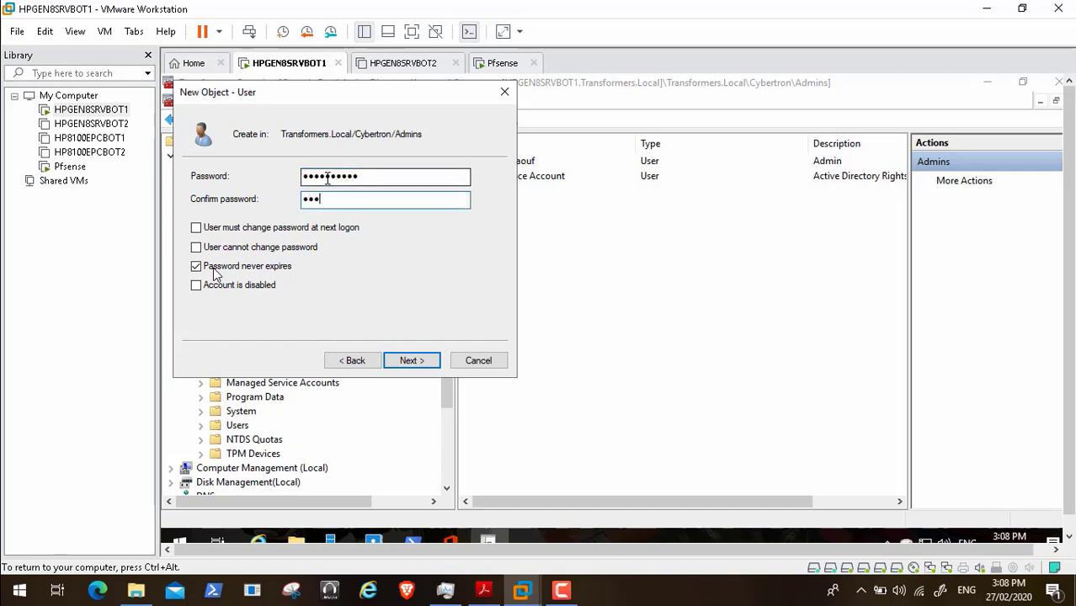
pyautogui.write('•••')
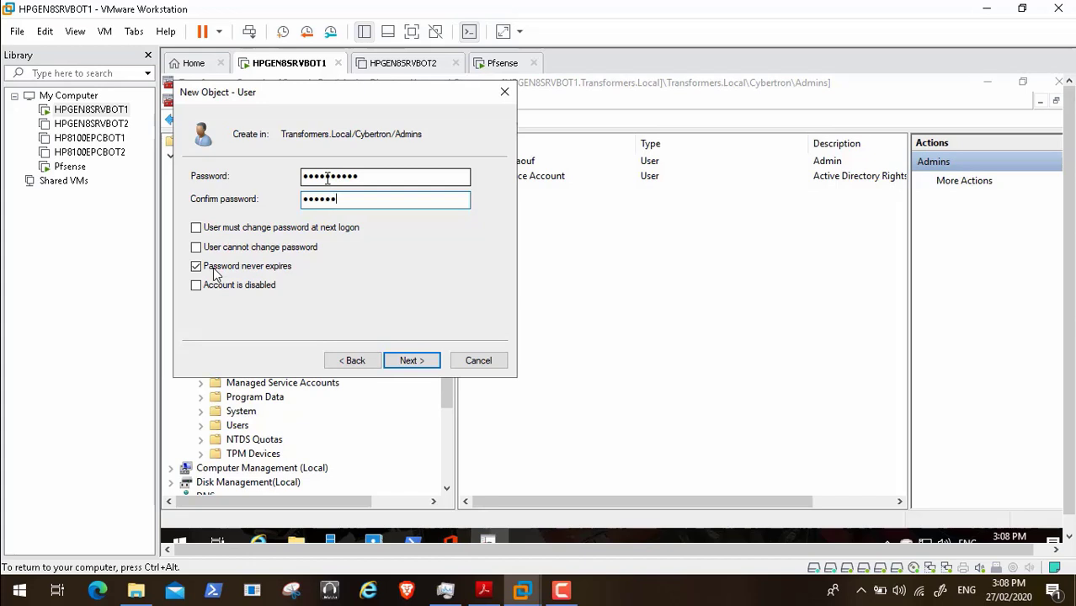
pyautogui.write('••••')
# - Advance to the wizard summary and finish creating the user
pyautogui.click(408, 361)
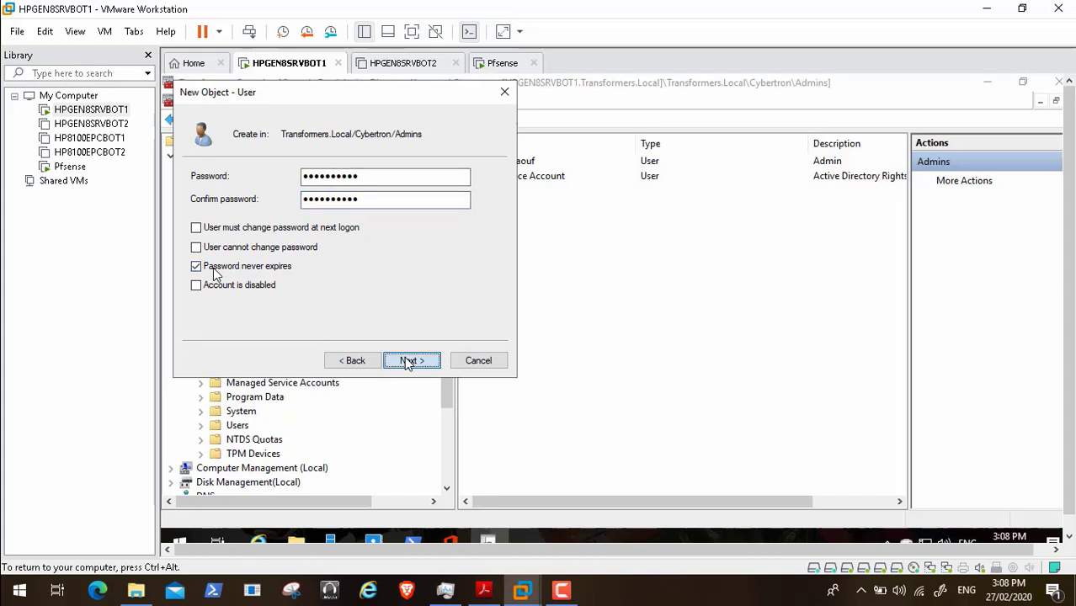
pyautogui.click(410, 361)
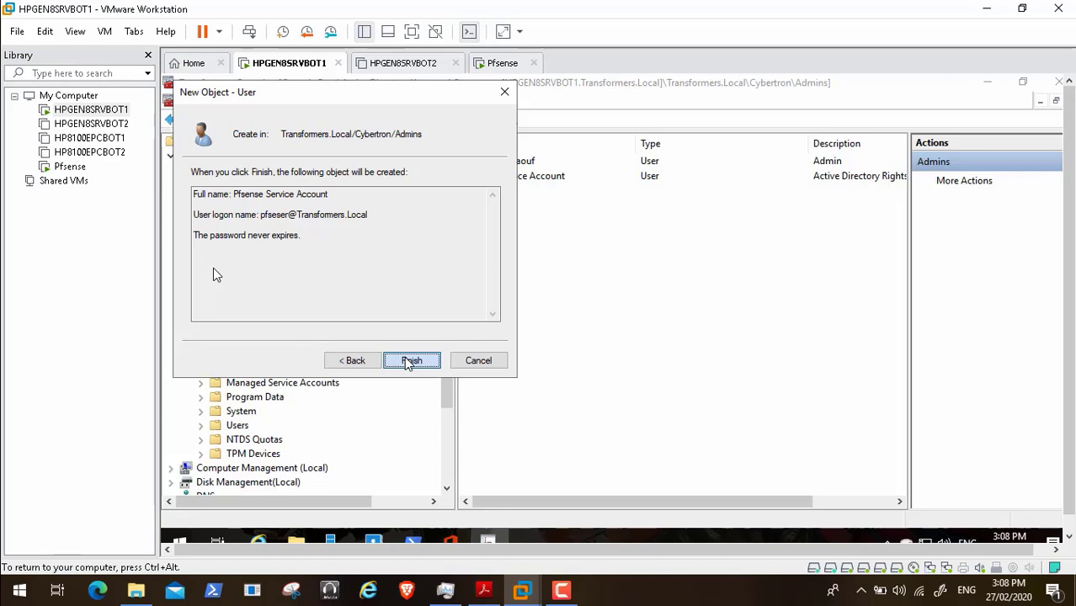
pyautogui.click(410, 360)
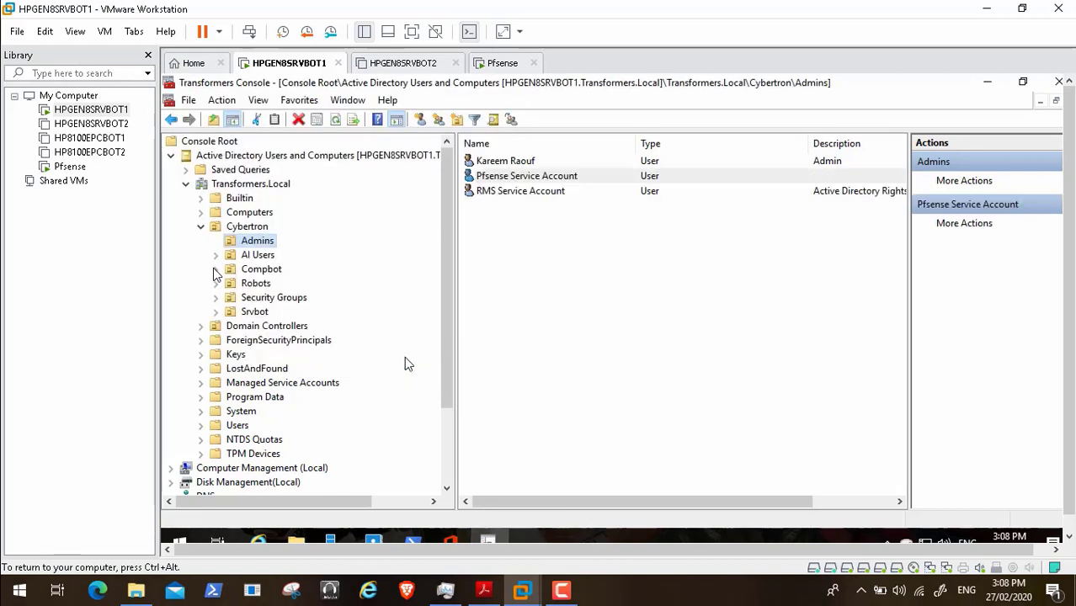
# - Switch the VM to full screen and focus the server console
pyautogui.click(820, 502)
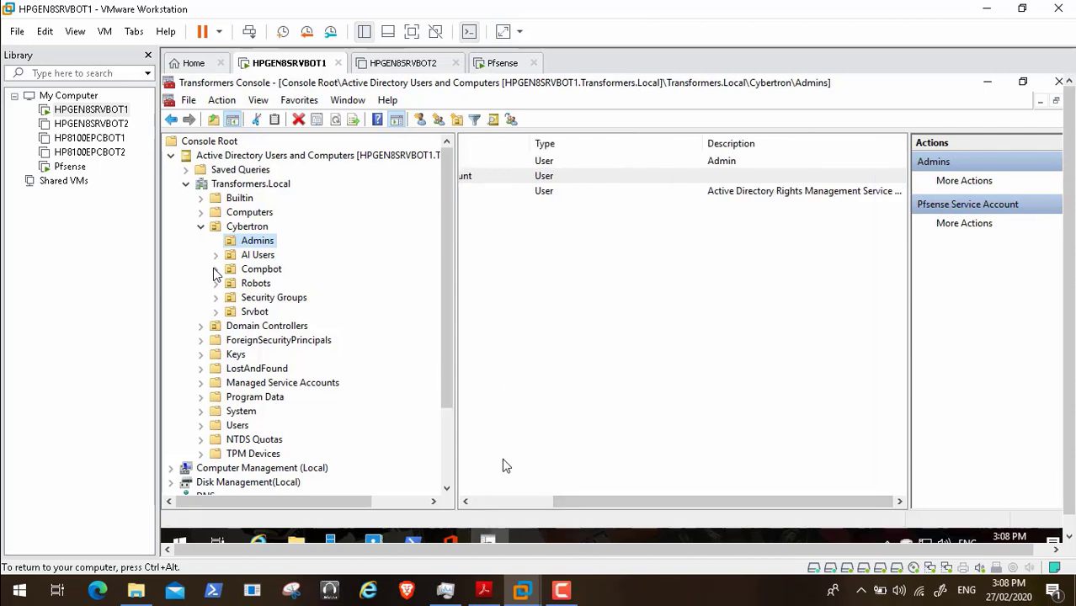
pyautogui.click(500, 501)
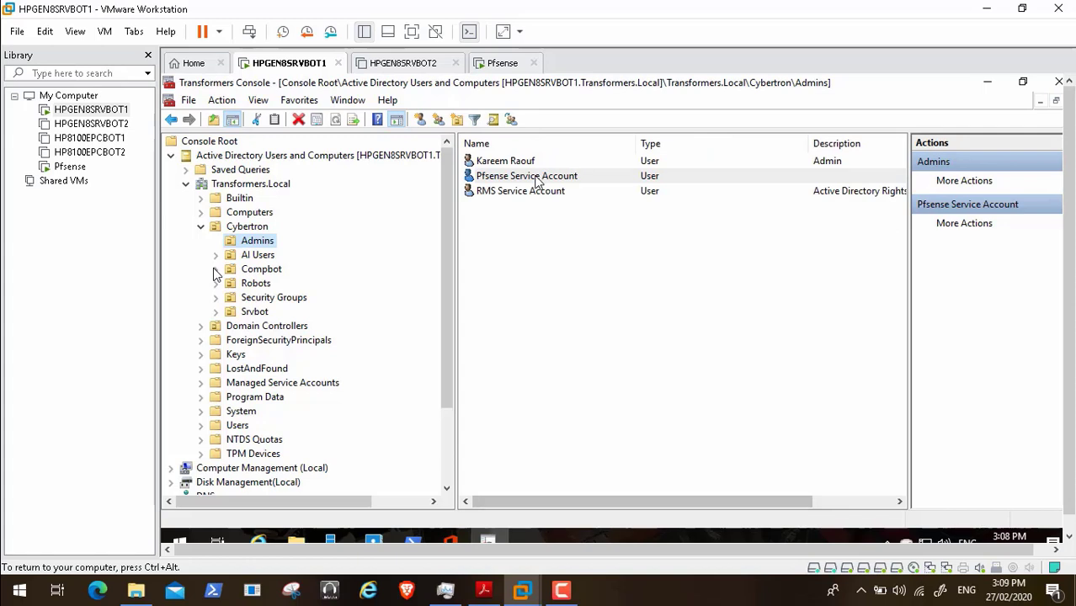
pyautogui.click(412, 34)
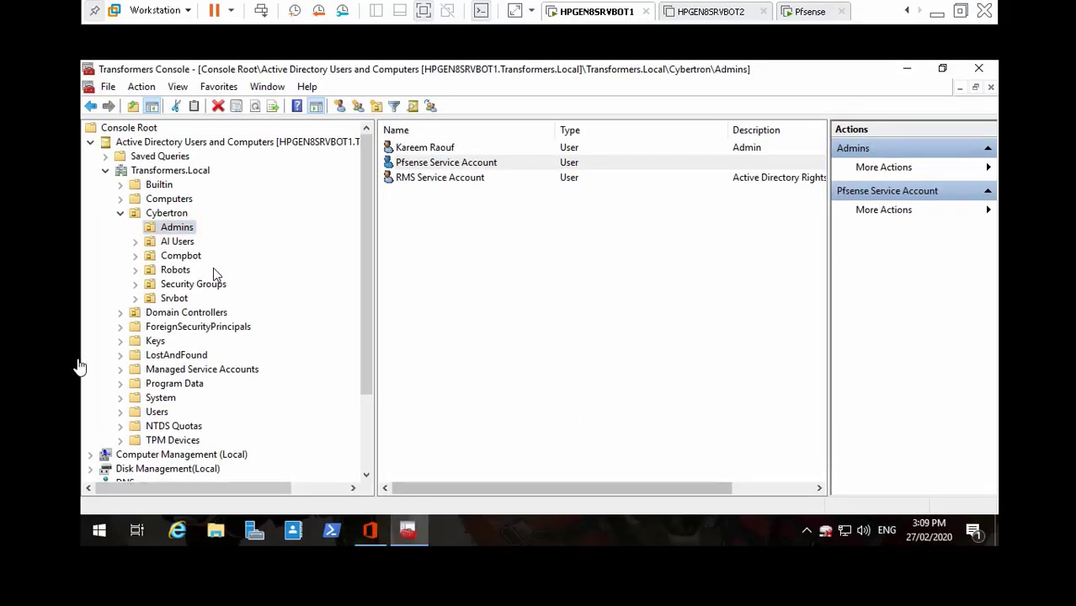
pyautogui.click(439, 72)
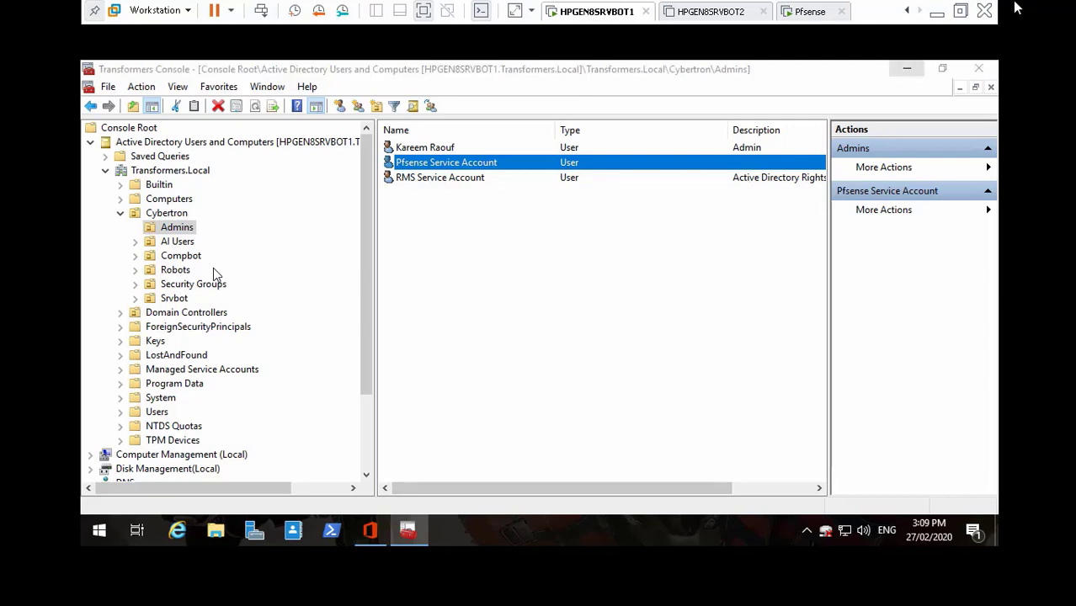
# - Give the Pfsense Service Account the description 'Pfsense Firewall Service Account Used For Authentication Process'
pyautogui.doubleClick(621, 163)
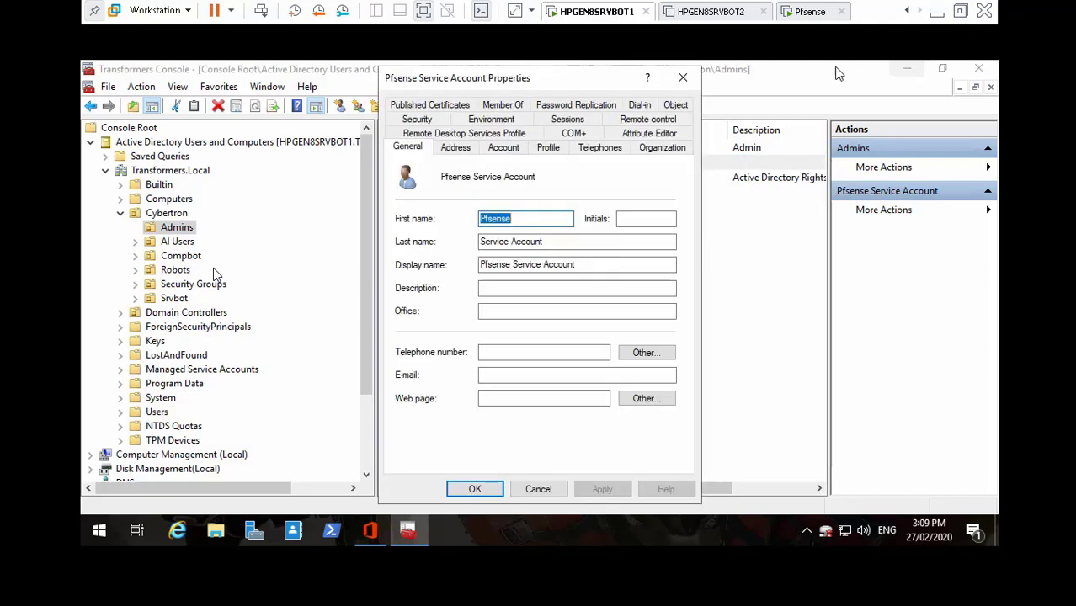
pyautogui.click(509, 289)
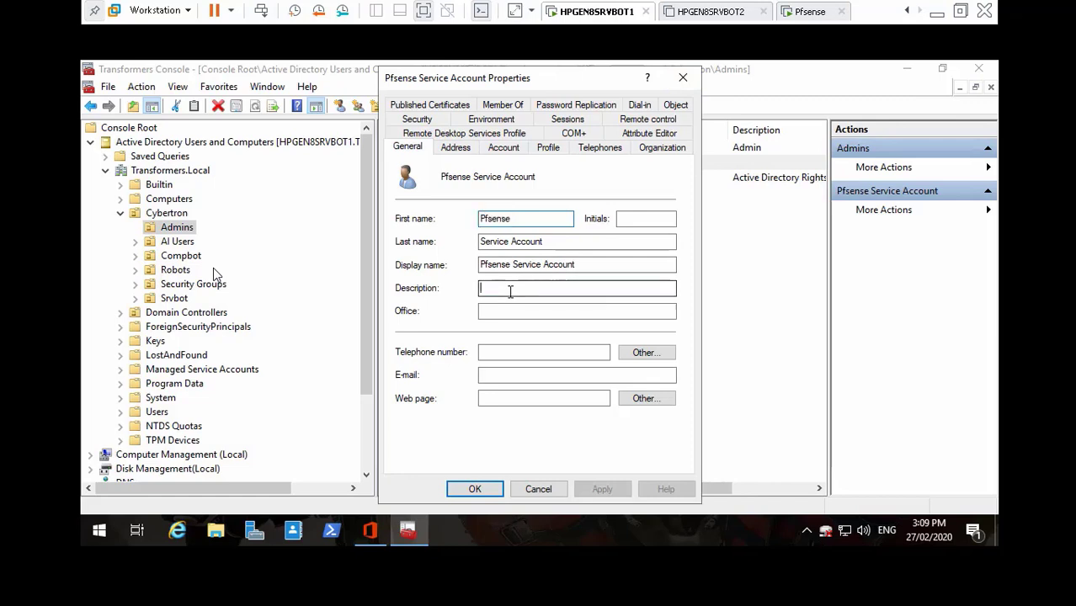
pyautogui.write('Pfes')
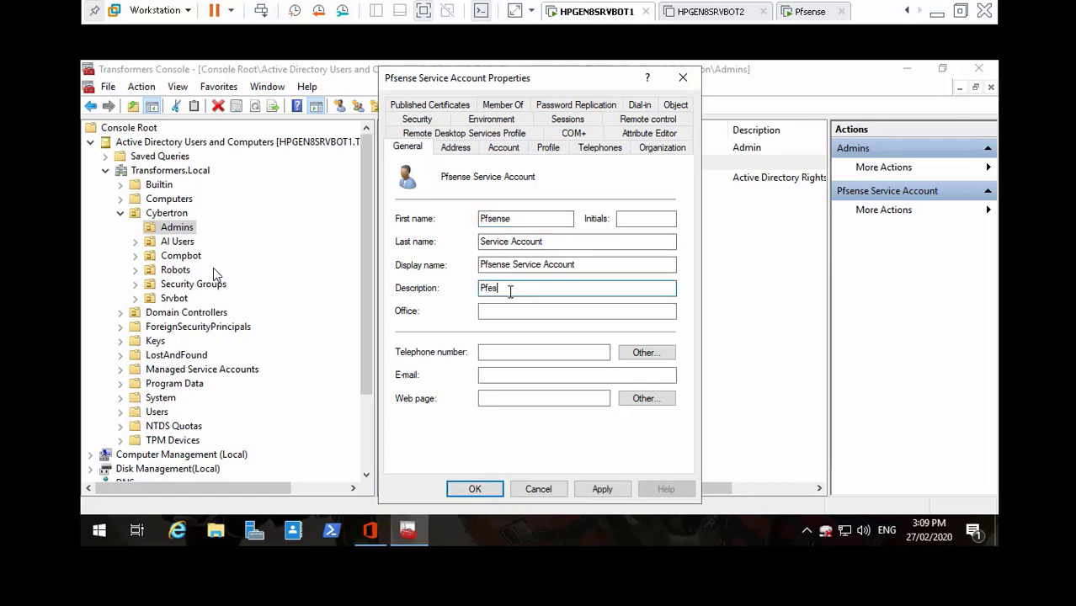
pyautogui.write('ense Firewall Service account')
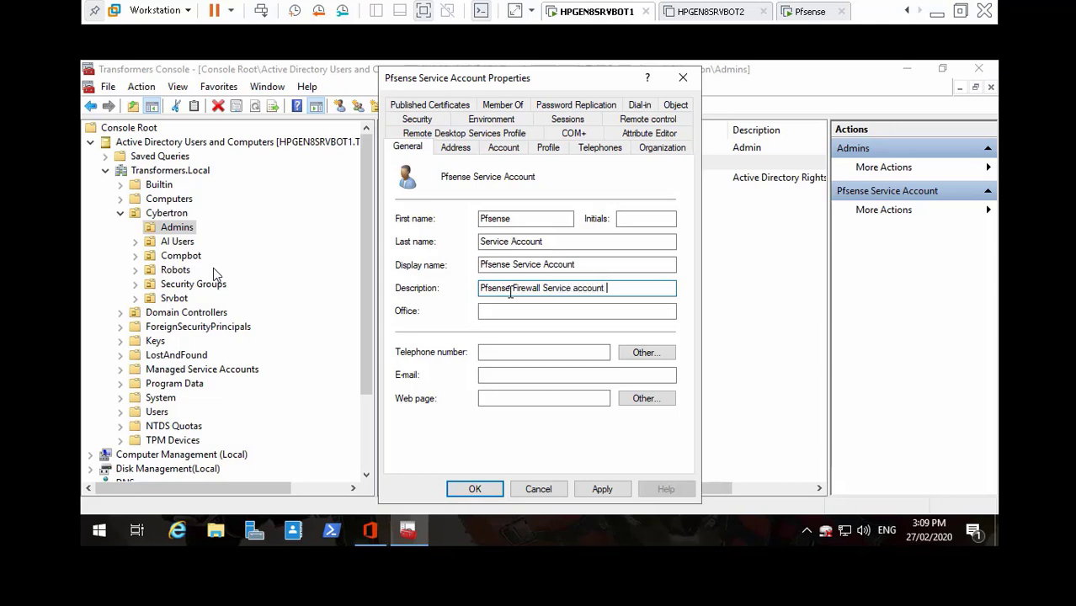
pyautogui.press('BackSpace')
pyautogui.press('BackSpace')
pyautogui.press('BackSpace')
pyautogui.press('BackSpace')
pyautogui.press('BackSpace')
pyautogui.press('BackSpace')
pyautogui.write('ccount Used For Authen')
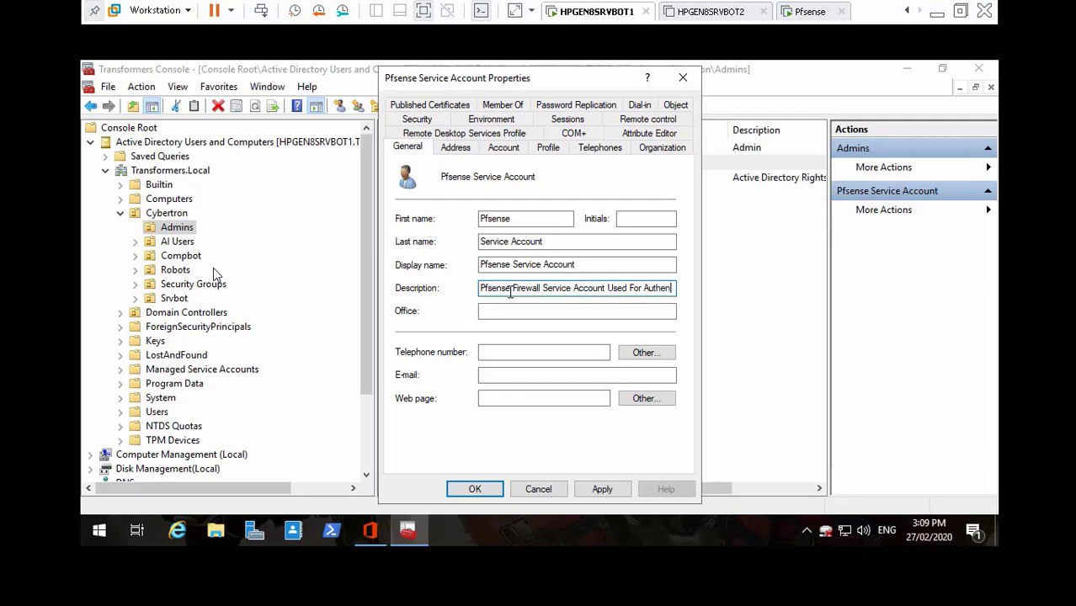
pyautogui.write('ticati')
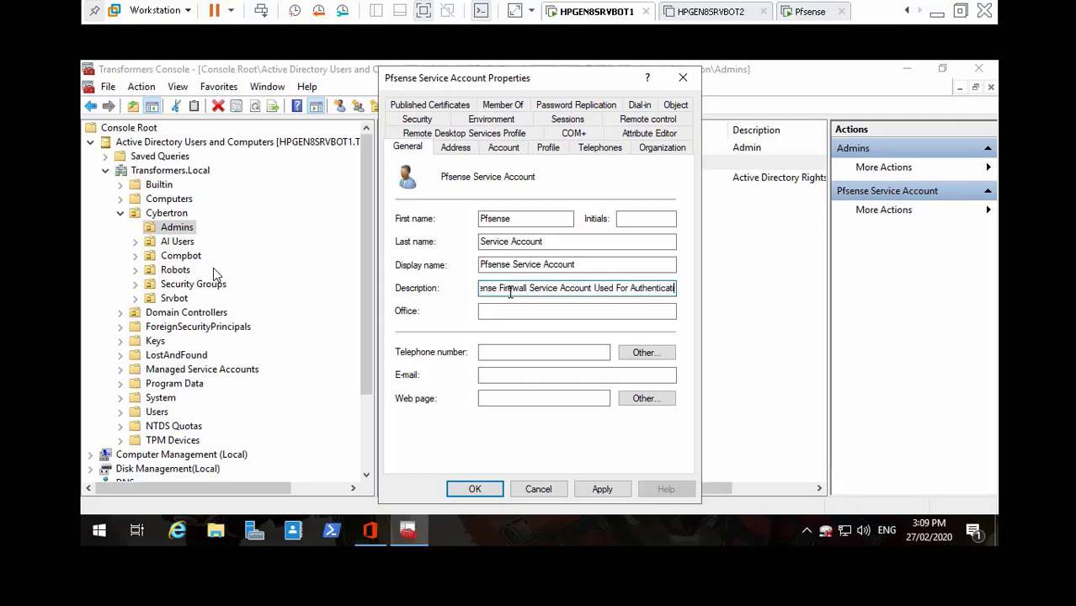
pyautogui.write('on Process')
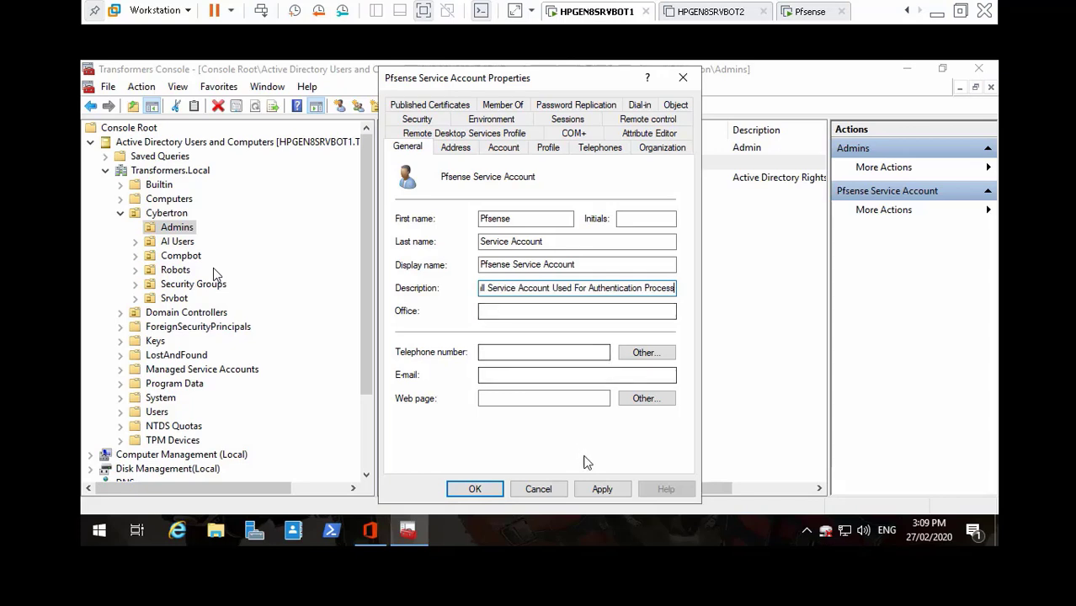
pyautogui.click(602, 488)
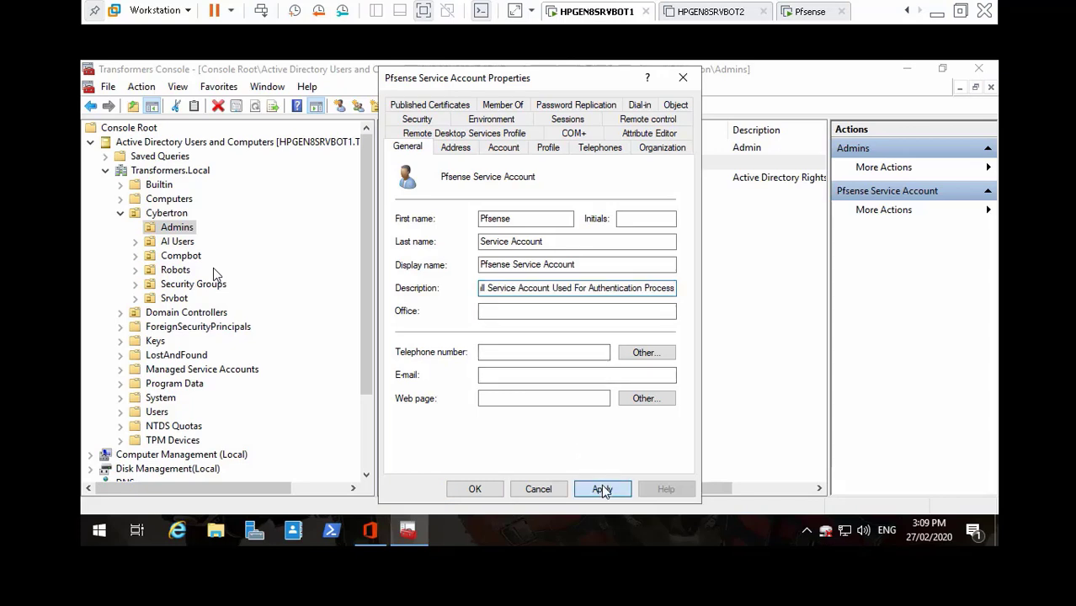
pyautogui.click(475, 489)
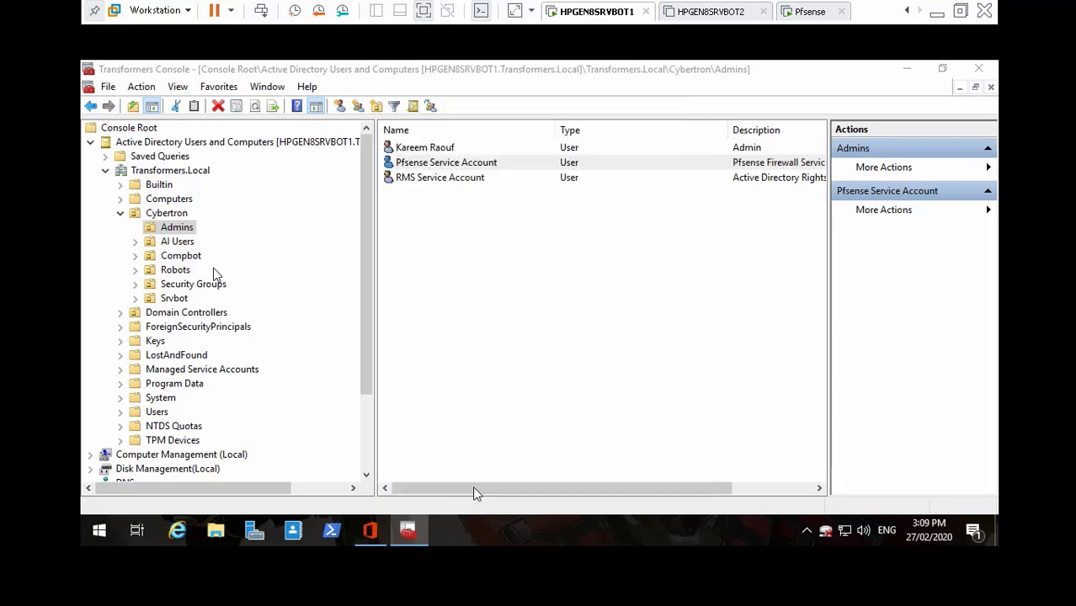
pyautogui.click(473, 180)
# - Check the RMS Service Account's Member Of tab, confirming TR_IT, and cancel
pyautogui.press('Return')
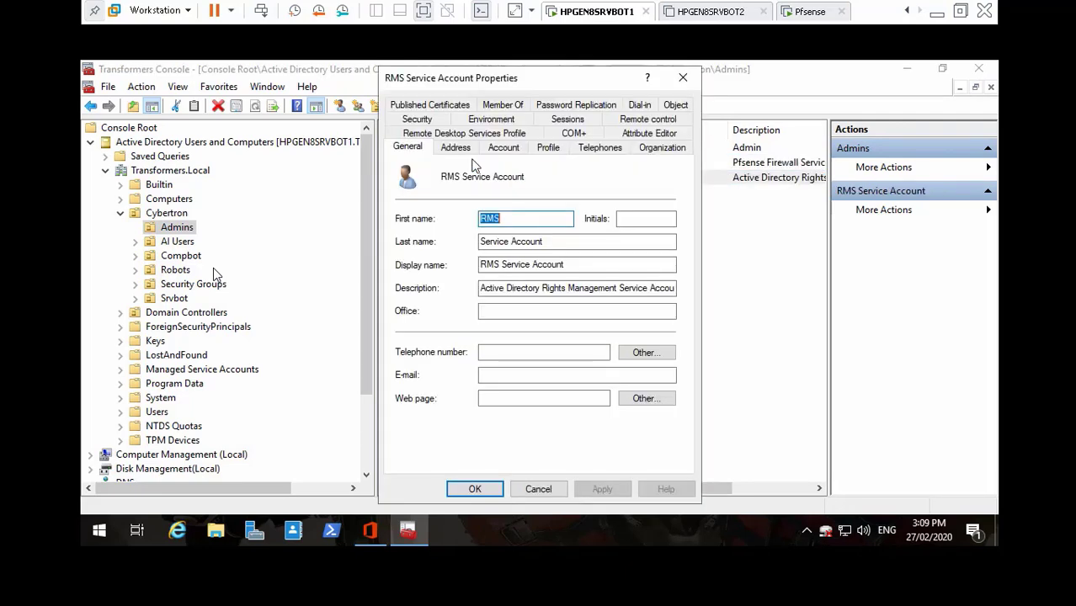
pyautogui.click(515, 105)
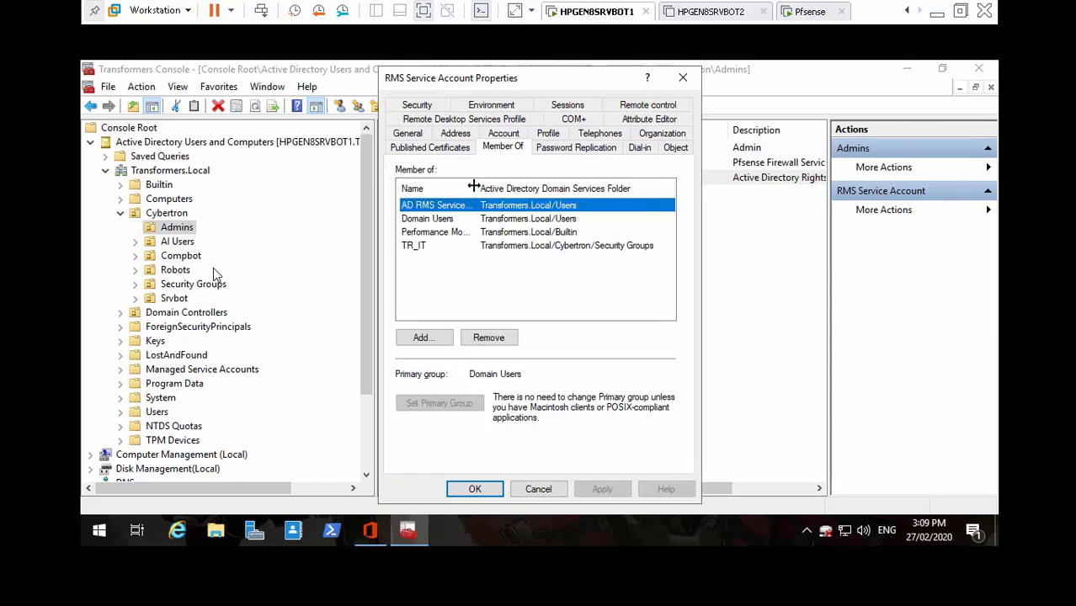
pyautogui.moveTo(507, 184); pyautogui.dragTo(531, 187)
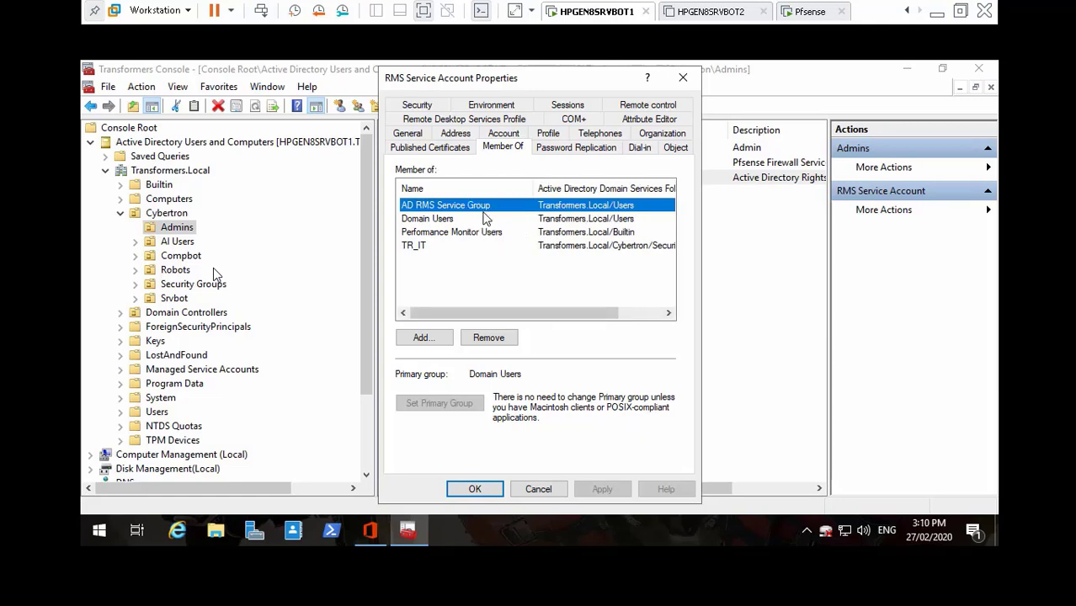
pyautogui.click(538, 489)
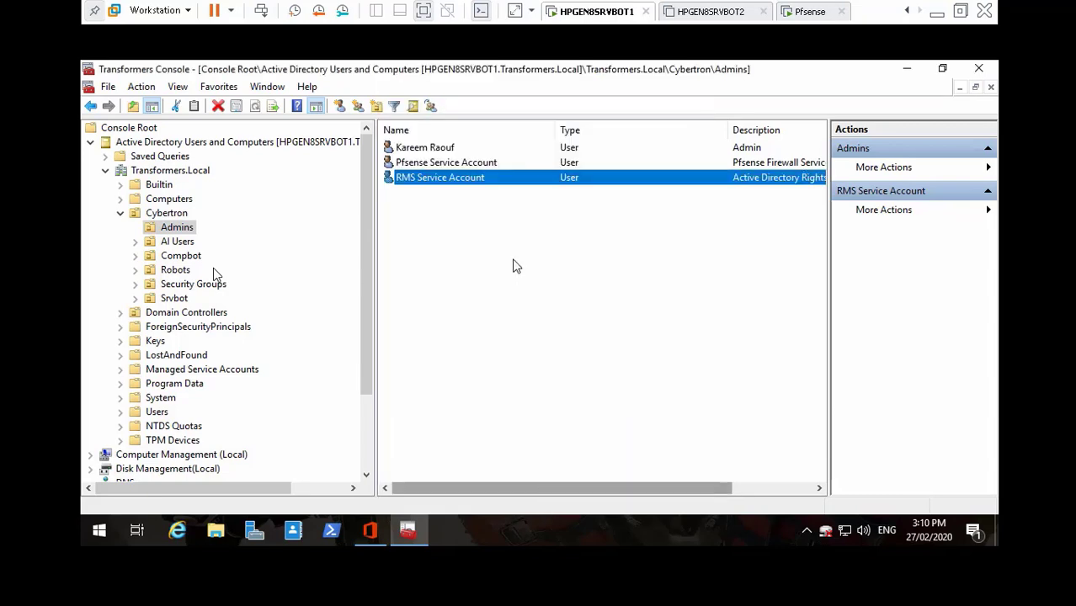
# - Open the Pfsense Service Account's Member Of tab and begin adding a group
pyautogui.doubleClick(448, 162)
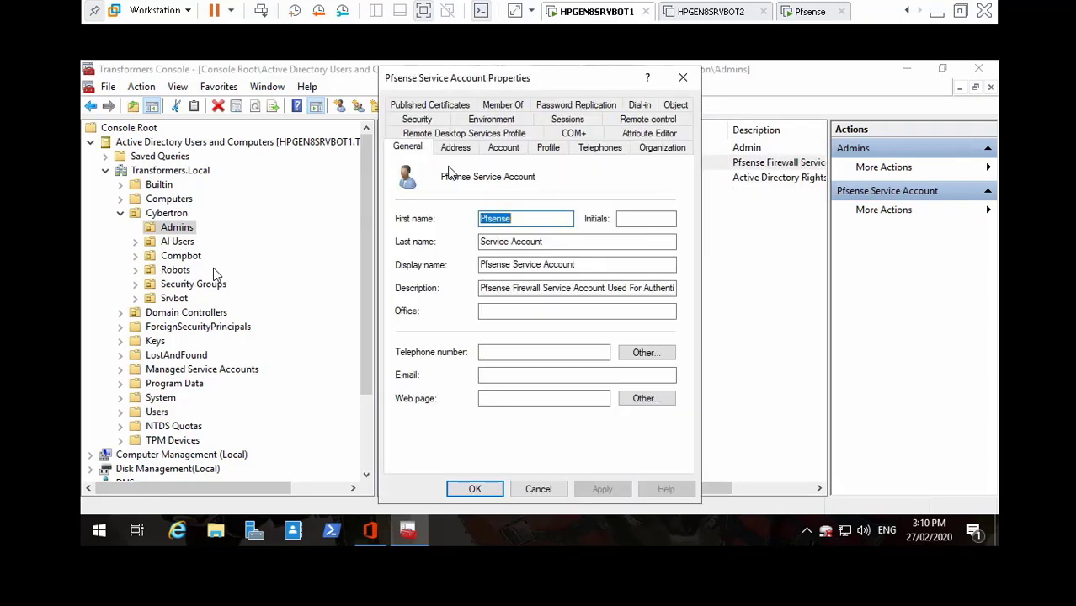
pyautogui.click(501, 106)
pyautogui.click(423, 337)
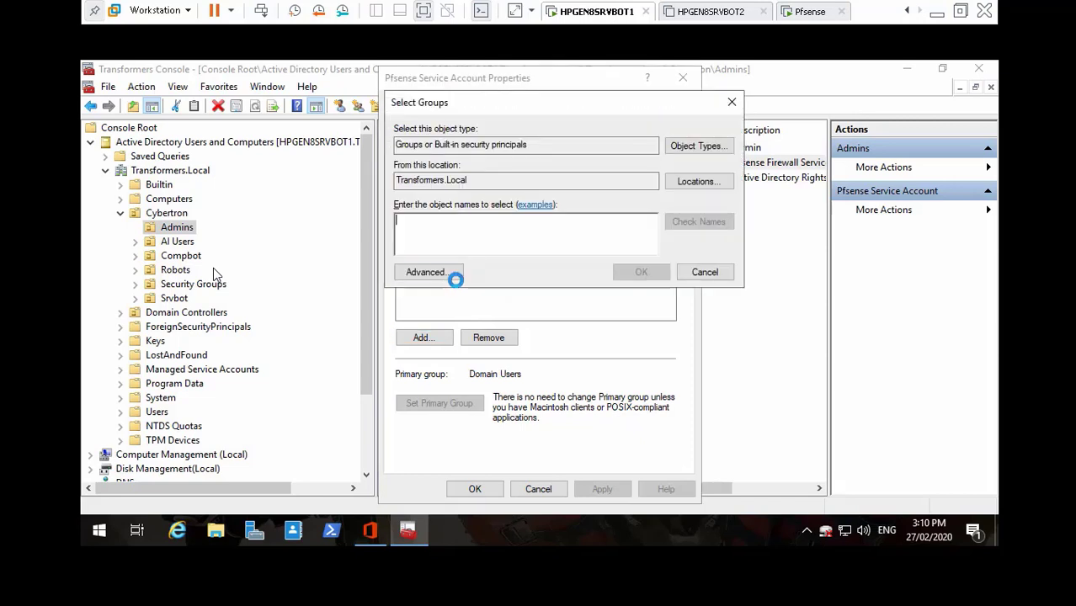
# - Add the Pfsense Service Account to the TR_IT group and apply the membership
pyautogui.write('TR')
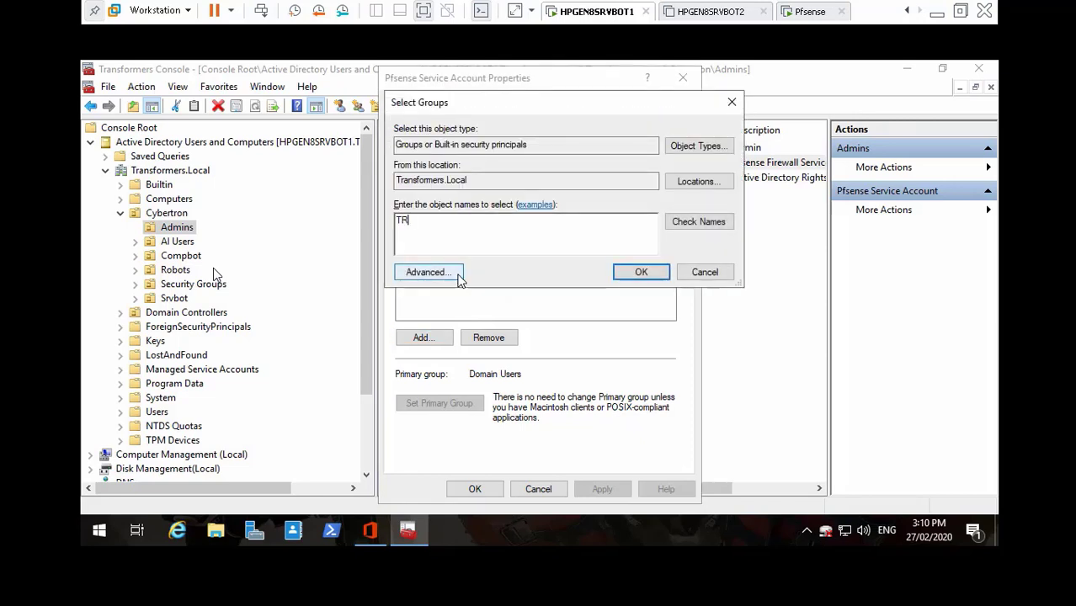
pyautogui.write('_IT')
pyautogui.click(707, 222)
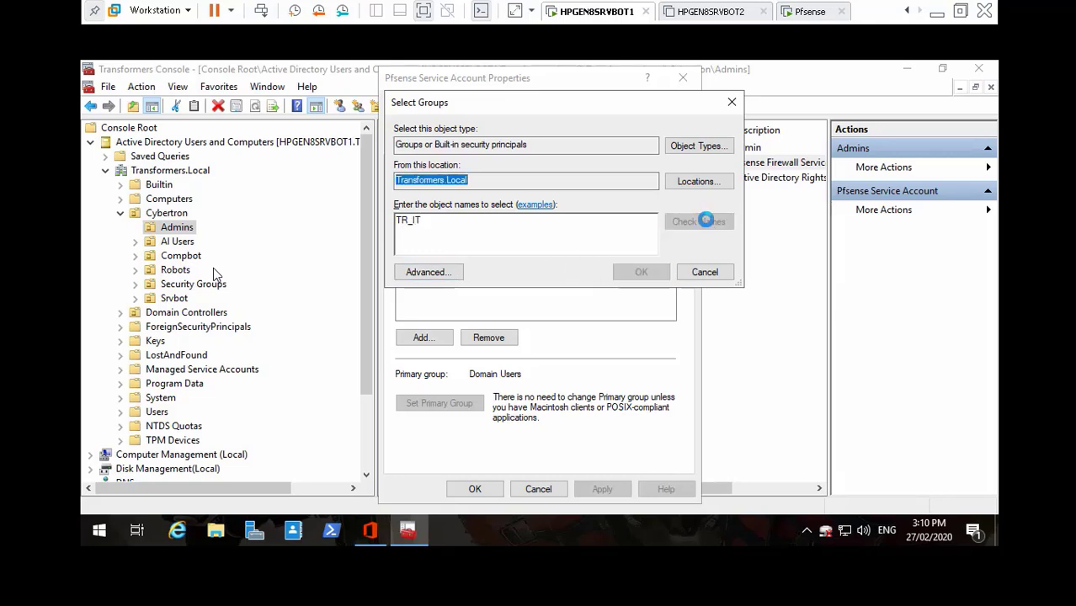
pyautogui.click(641, 272)
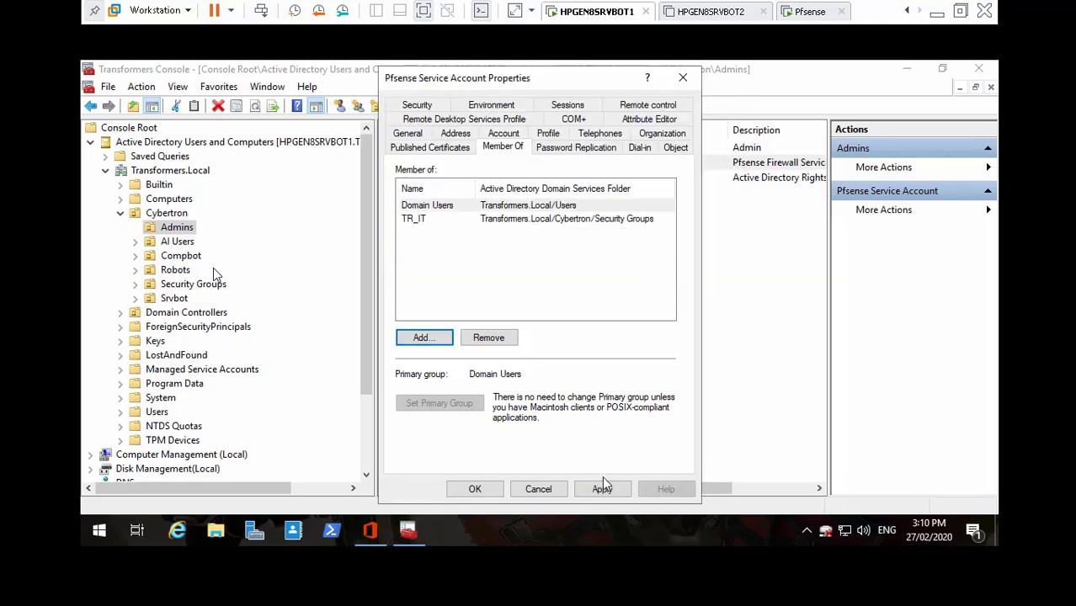
pyautogui.click(600, 487)
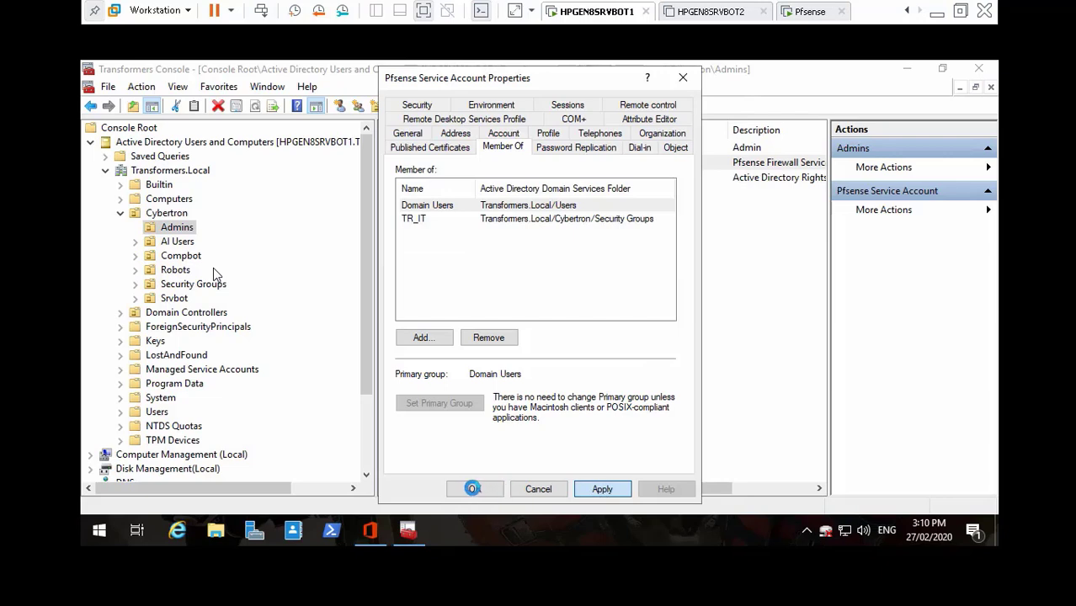
pyautogui.click(473, 488)
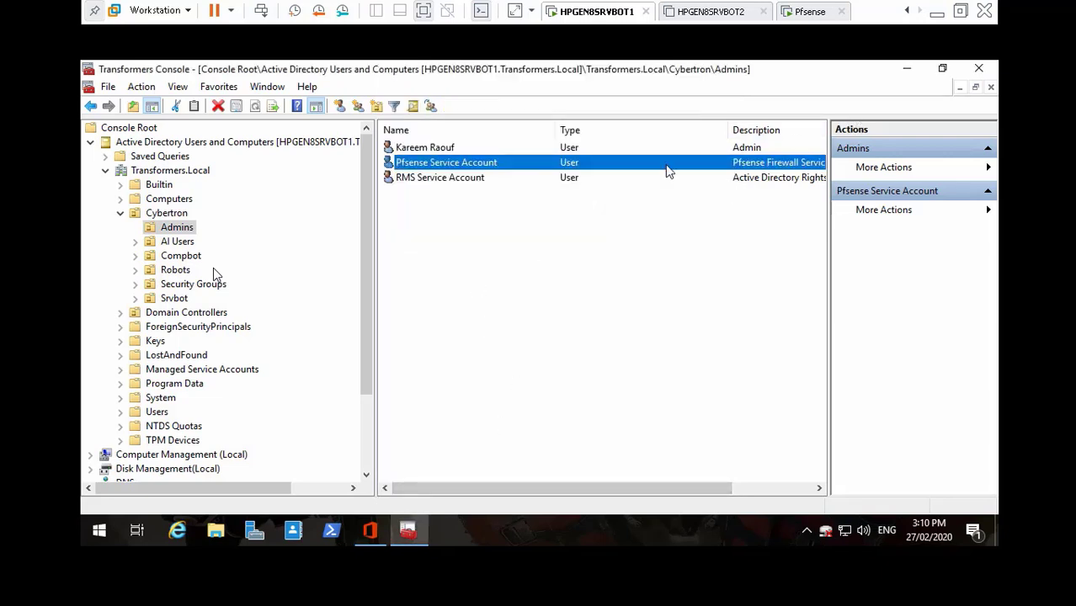
# - Close the Transformers Console, saving its settings, and dismiss the Office configuration-complete notice
pyautogui.click(977, 70)
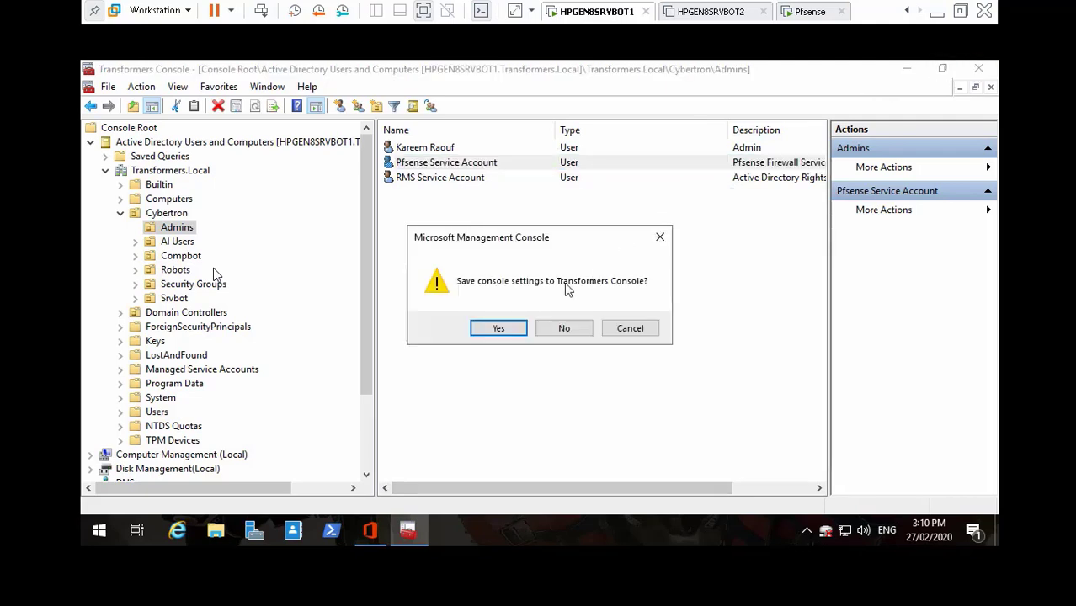
pyautogui.click(499, 328)
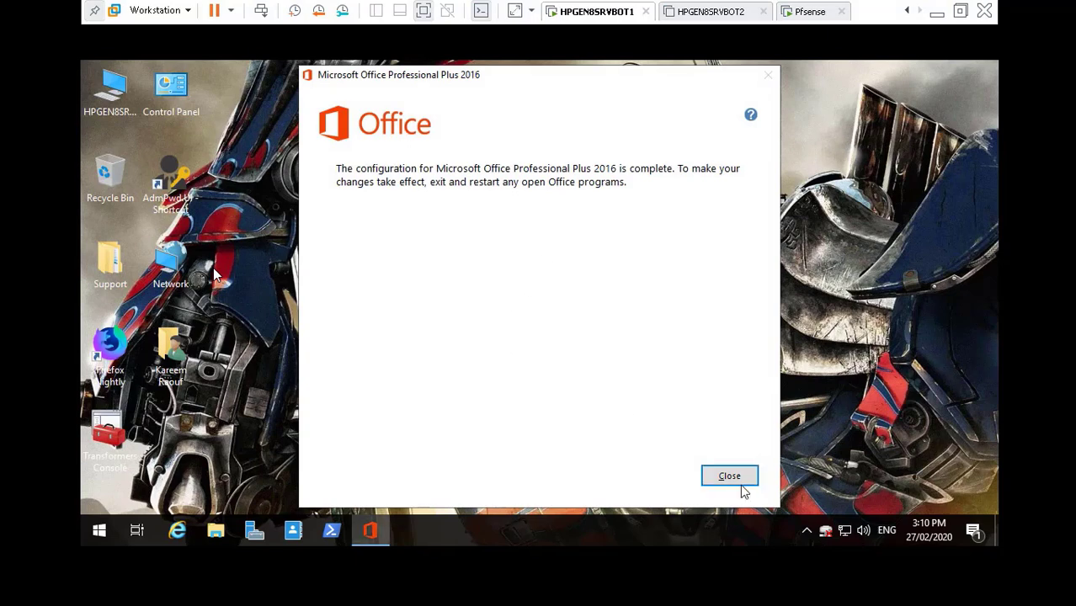
pyautogui.click(744, 479)
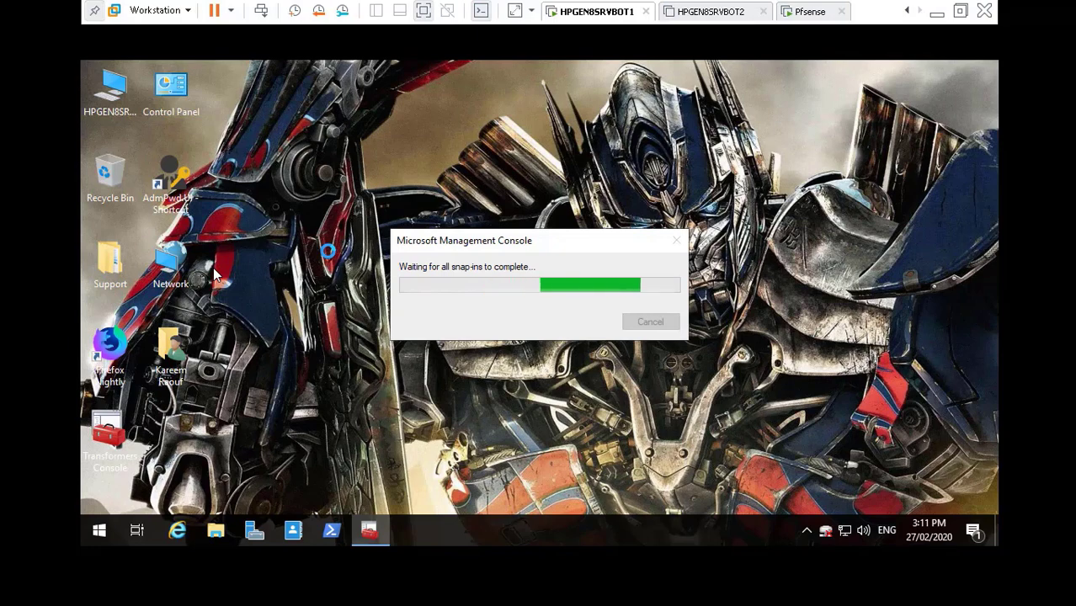
# - Toggle the VM between summary and console views and refresh the guest desktop
pyautogui.click(481, 12)
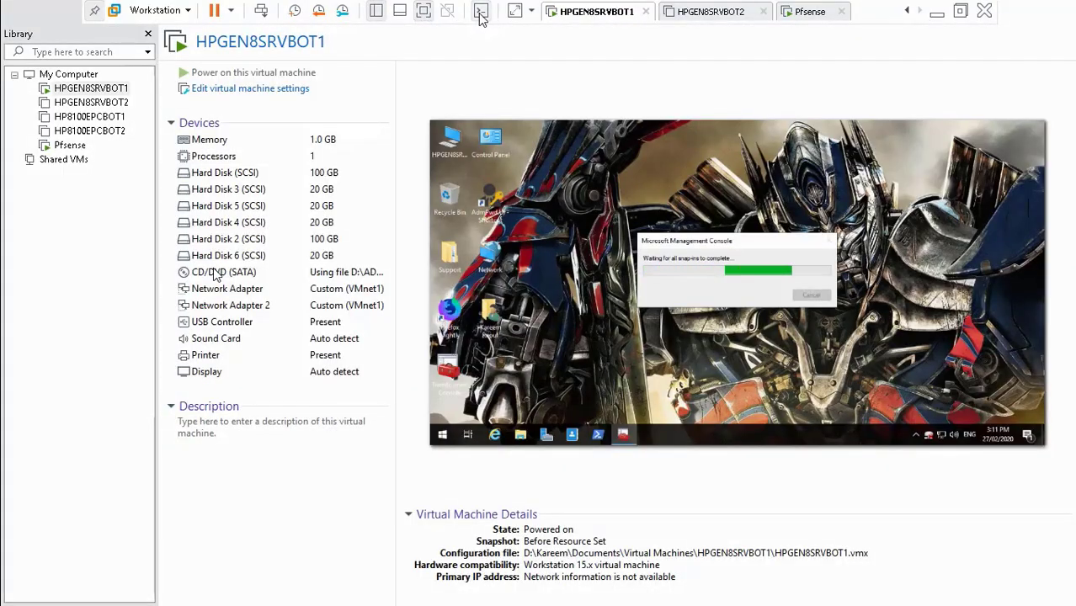
pyautogui.click(481, 12)
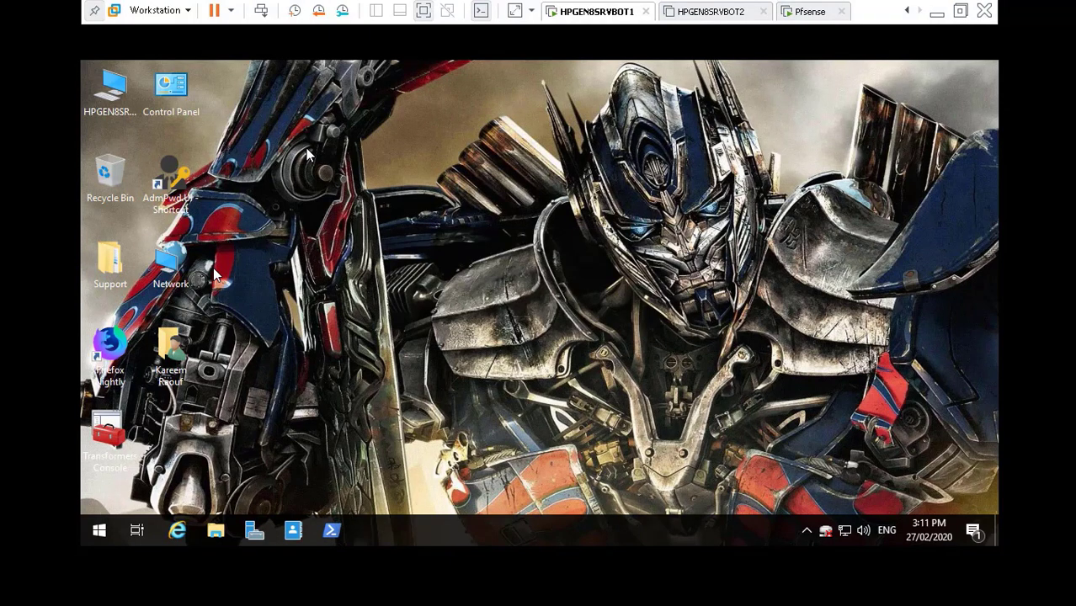
pyautogui.rightClick(307, 152)
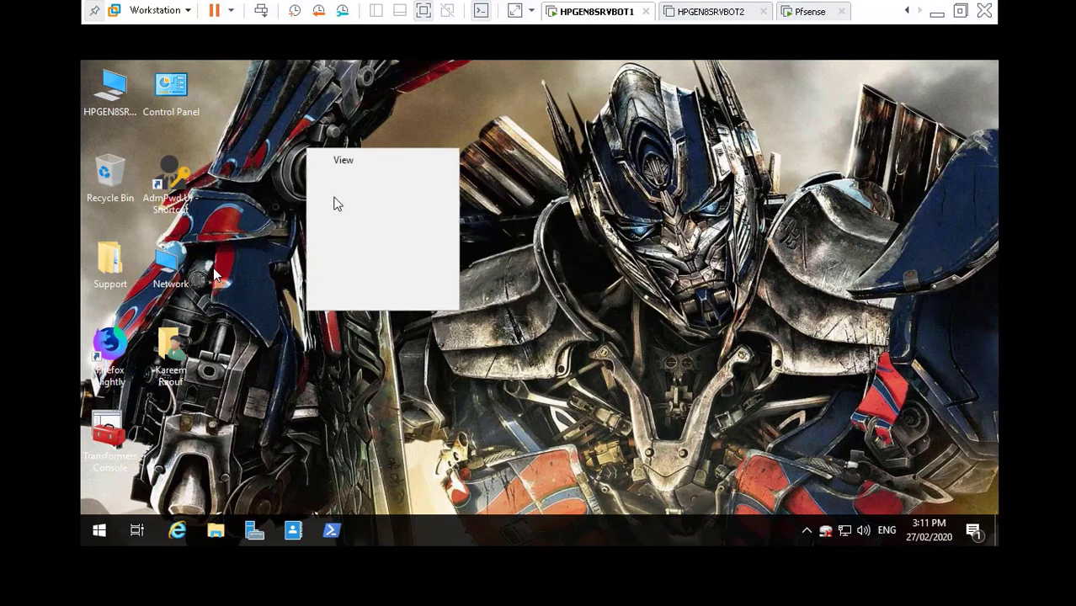
pyautogui.click(342, 200)
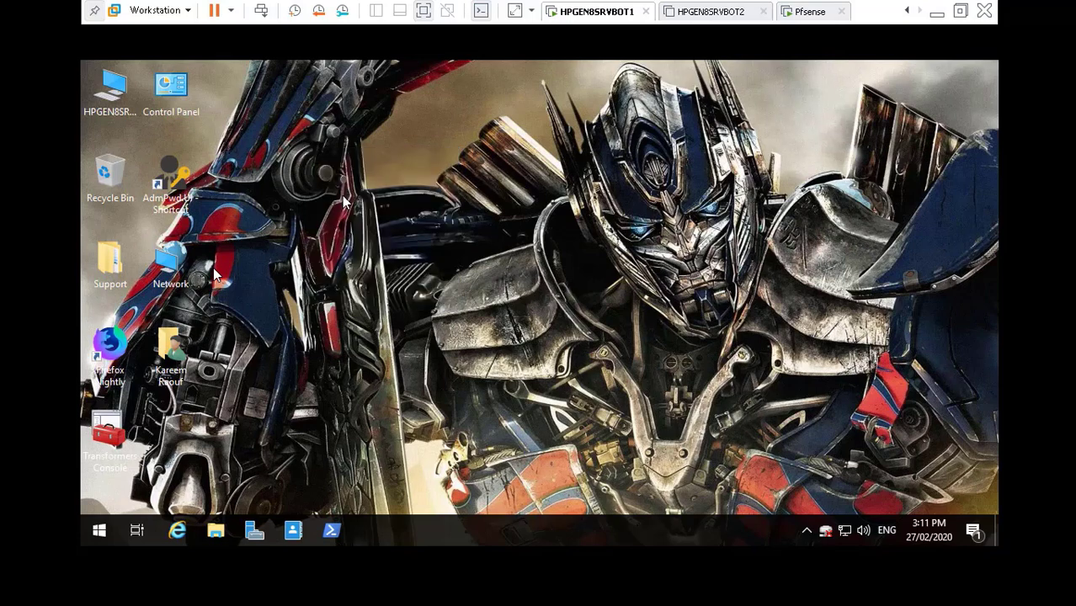
# - Open the guest's Display settings and take the VM out of full-screen mode
pyautogui.rightClick(320, 255)
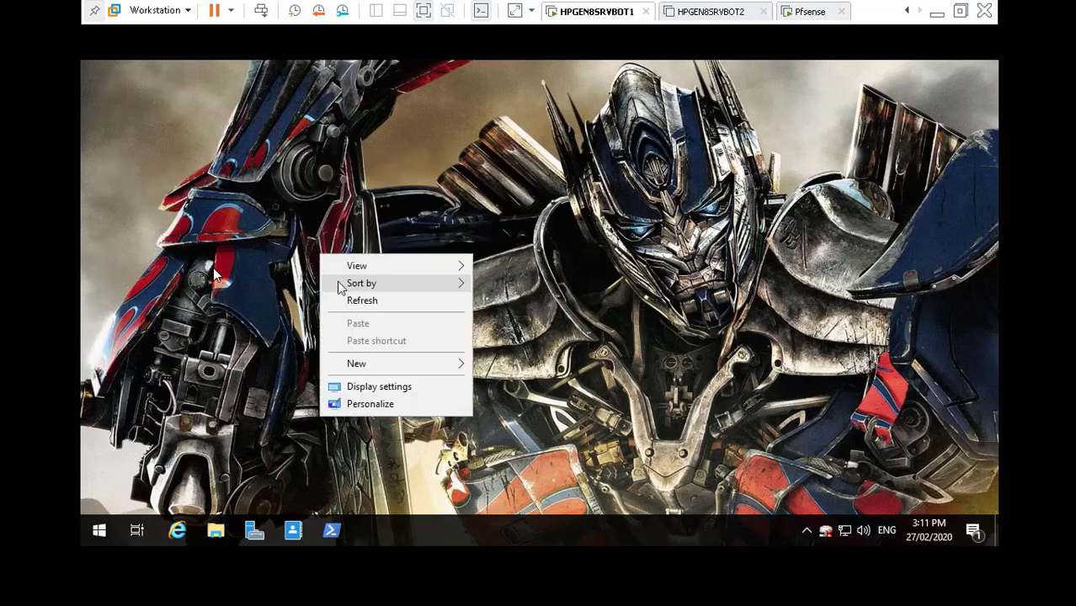
pyautogui.click(375, 386)
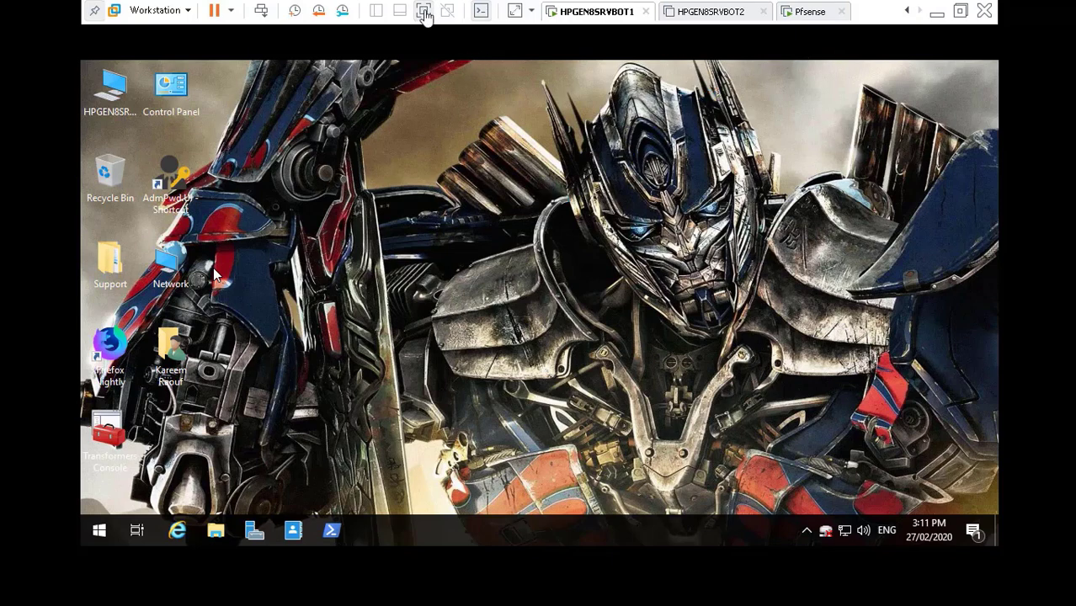
pyautogui.click(424, 12)
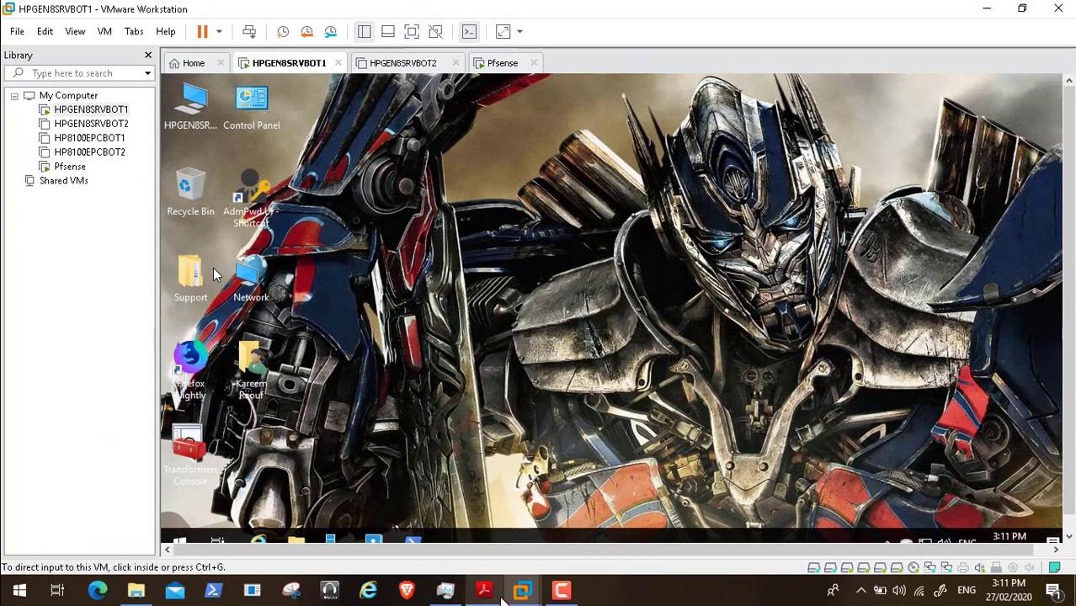
# - Bring up the pfSense LDAP tutorial PDF and scroll from page 5 to page 8's Group Creation section
pyautogui.click(484, 591)
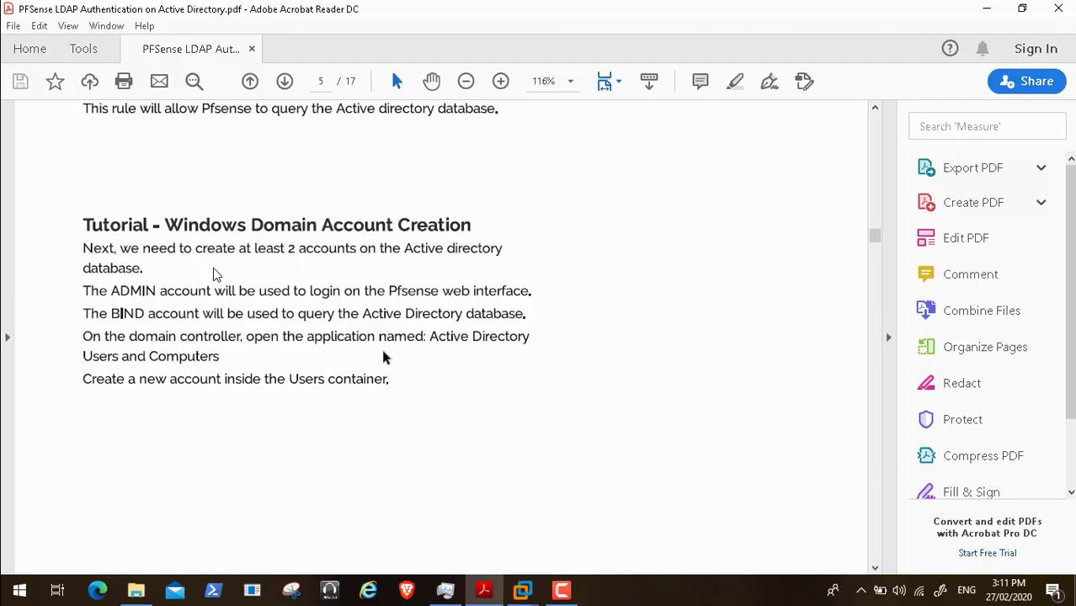
pyautogui.scroll(-1, 389, 357)
pyautogui.scroll(-5, 389, 357)
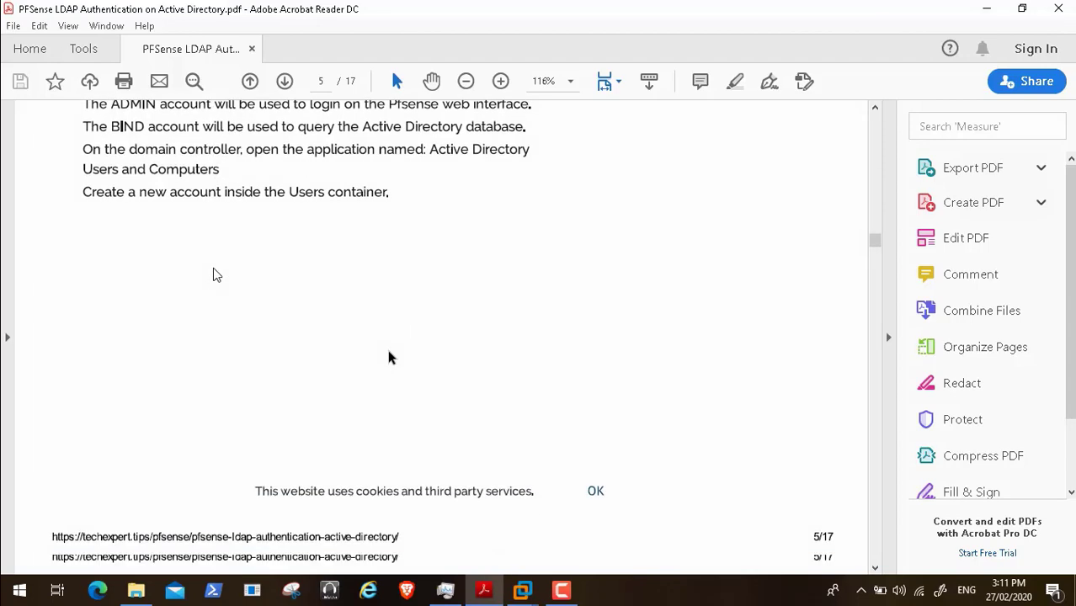
pyautogui.scroll(-15, 388, 357)
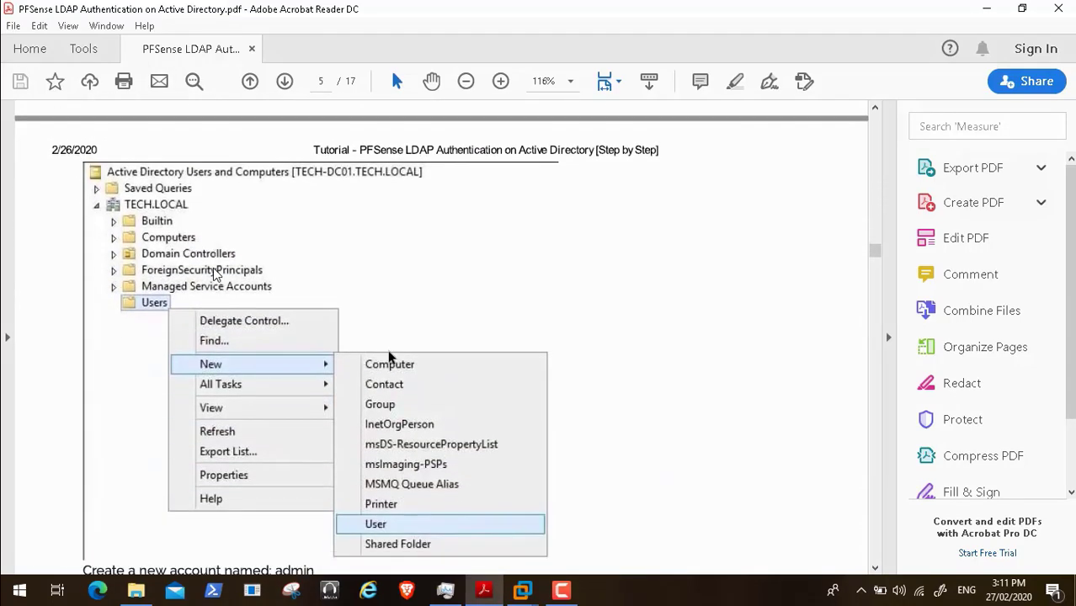
pyautogui.scroll(-5, 389, 357)
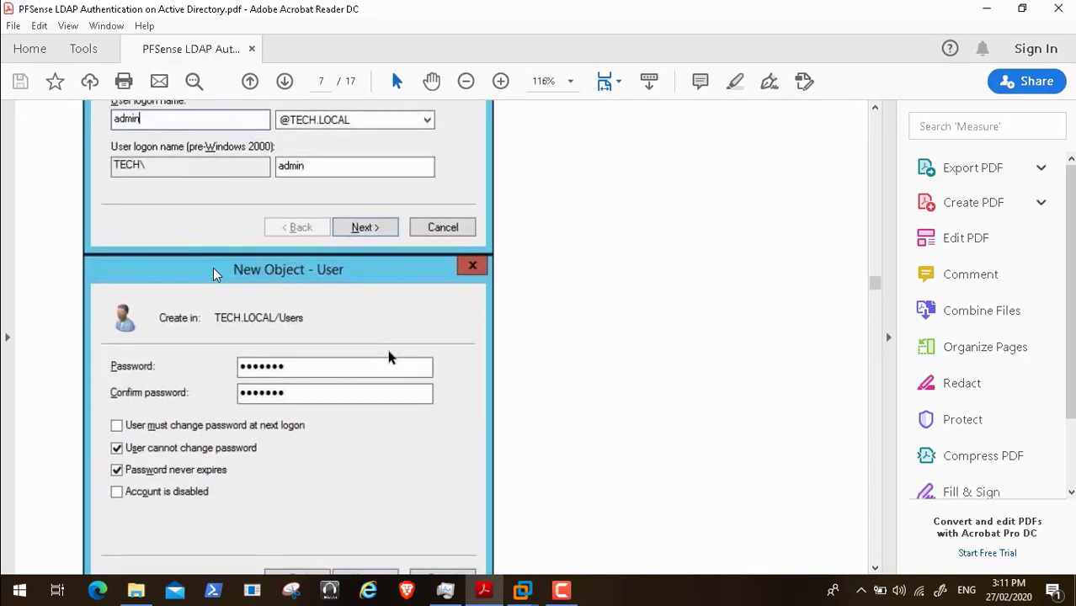
pyautogui.scroll(-2, 389, 358)
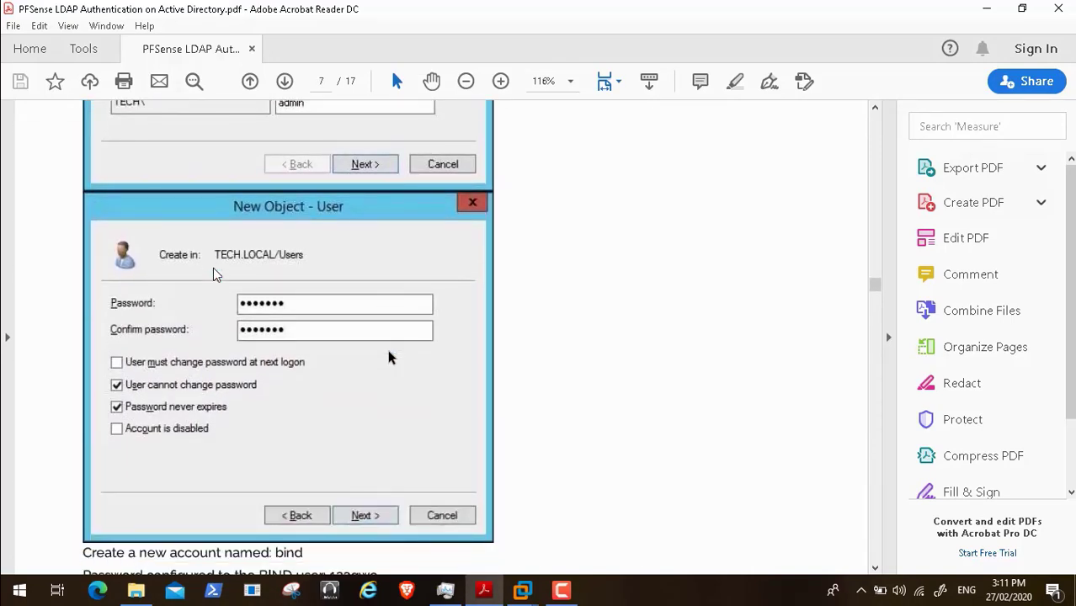
pyautogui.scroll(-4, 388, 358)
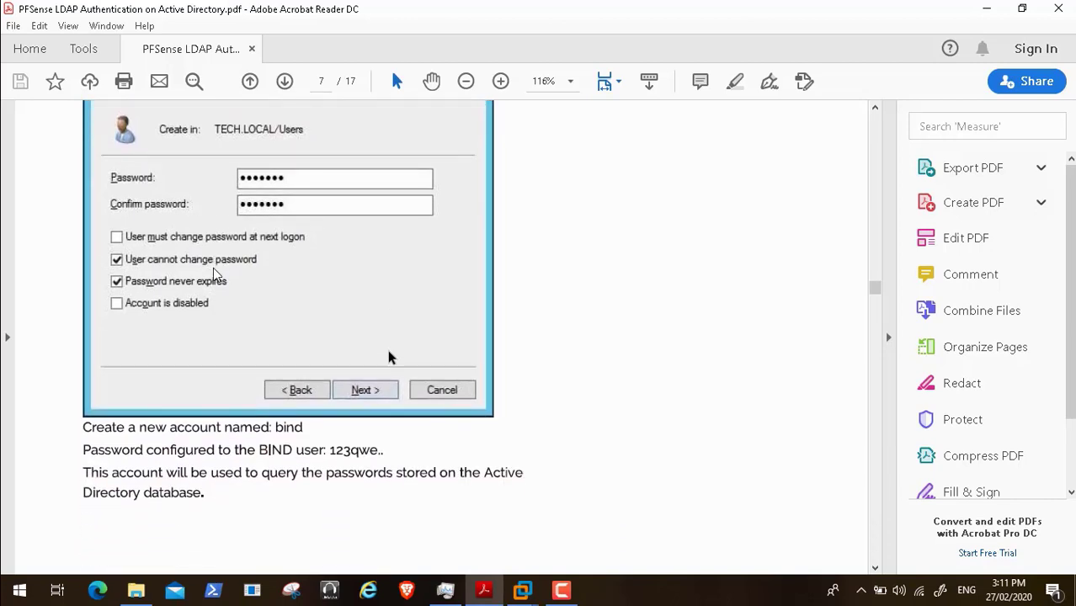
pyautogui.scroll(-8, 389, 357)
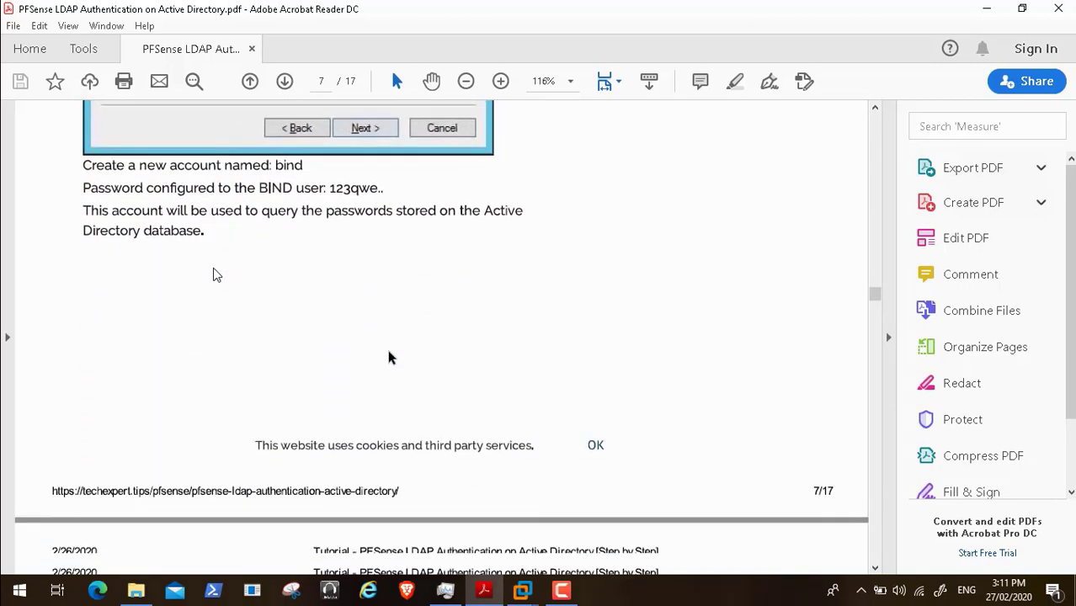
pyautogui.scroll(-1, 389, 358)
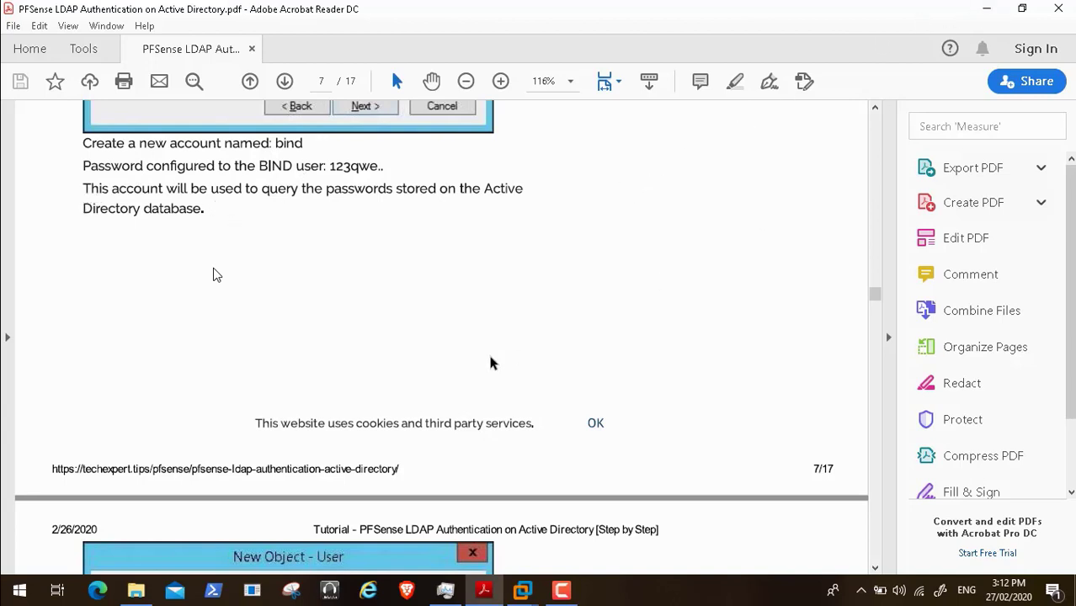
pyautogui.scroll(-1, 493, 362)
pyautogui.scroll(-12, 493, 360)
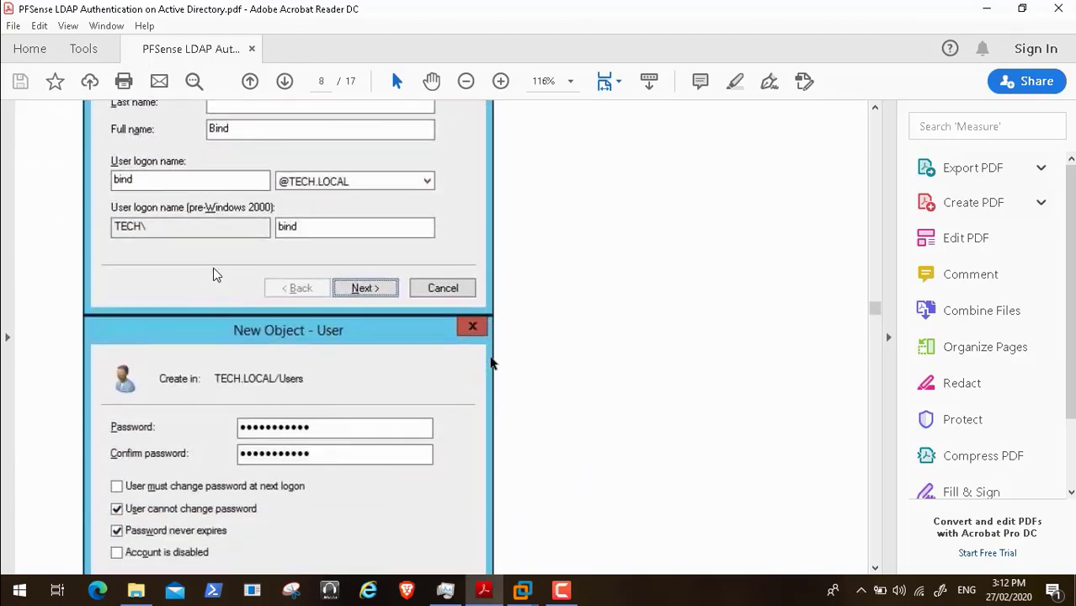
pyautogui.scroll(10, 492, 363)
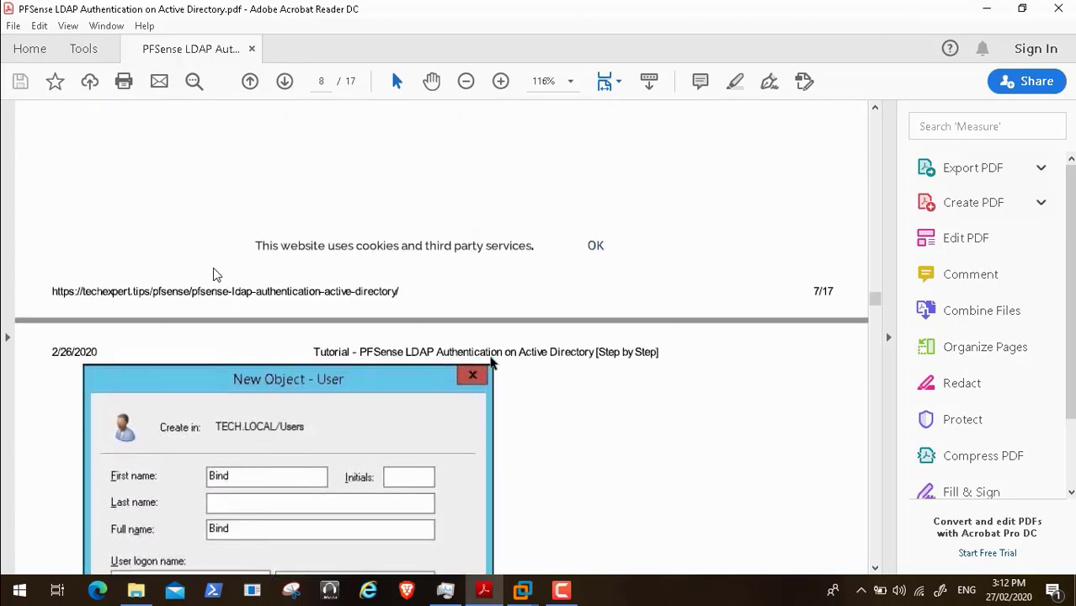
pyautogui.scroll(5, 492, 363)
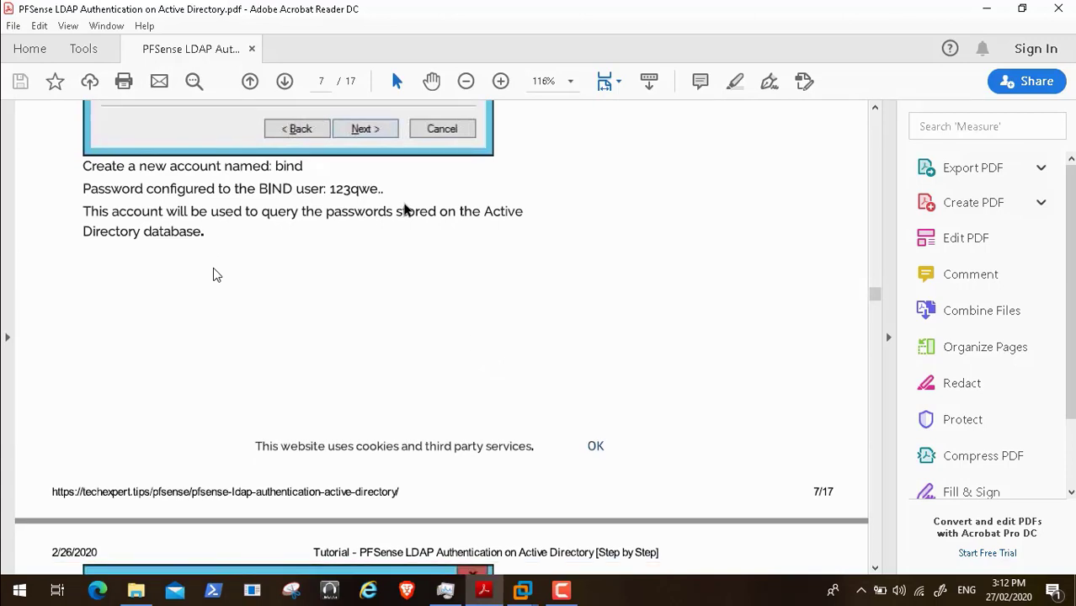
pyautogui.scroll(-15, 370, 228)
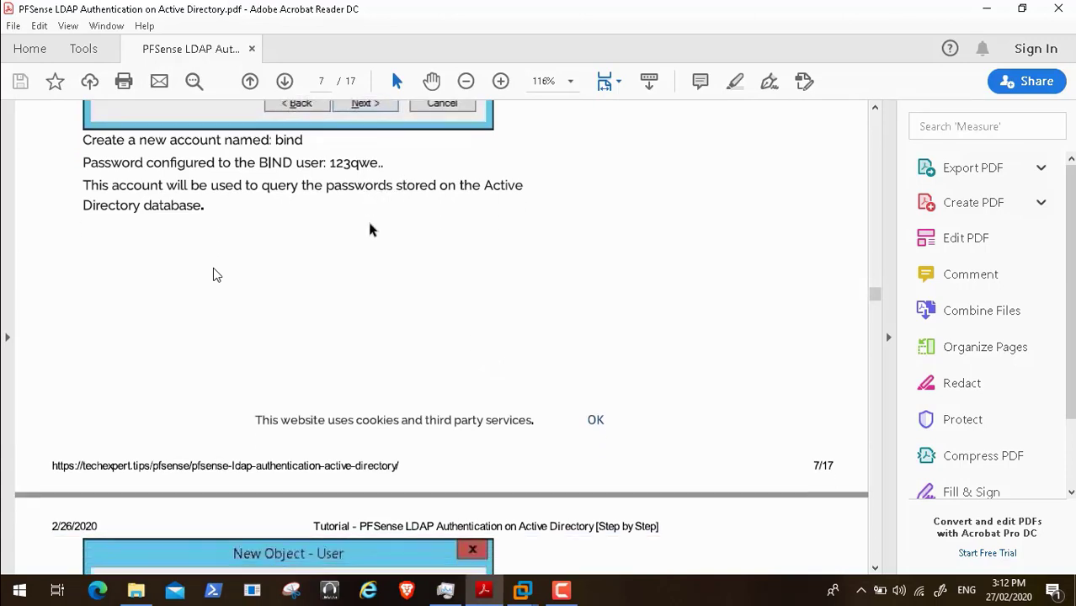
pyautogui.scroll(-8, 371, 229)
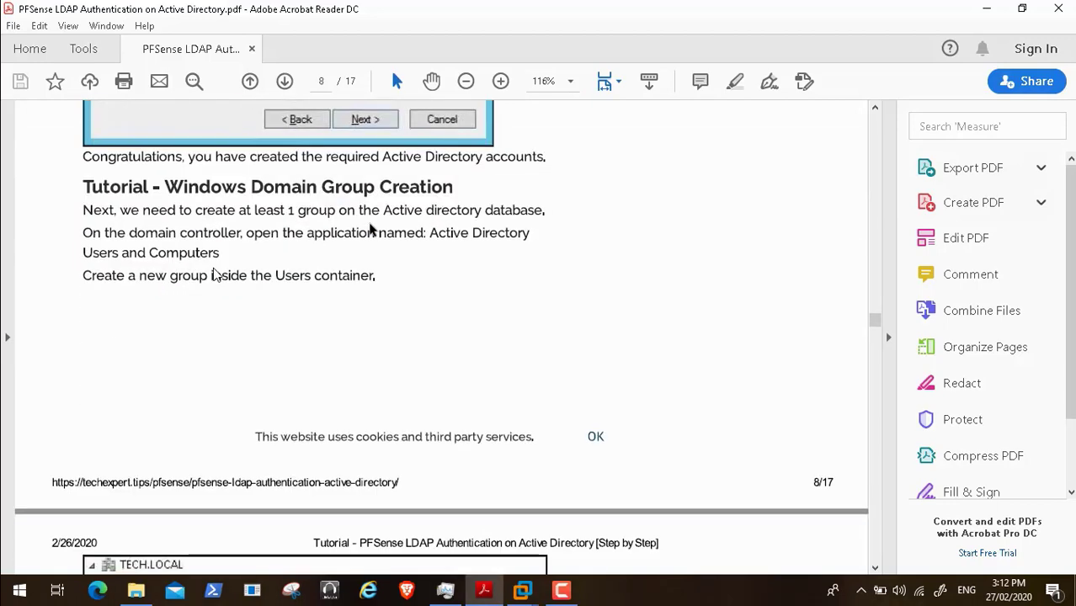
# - Return to page 7 of the tutorial, showing the bind account creation instructions
pyautogui.scroll(-1, 370, 229)
pyautogui.scroll(-1, 370, 229)
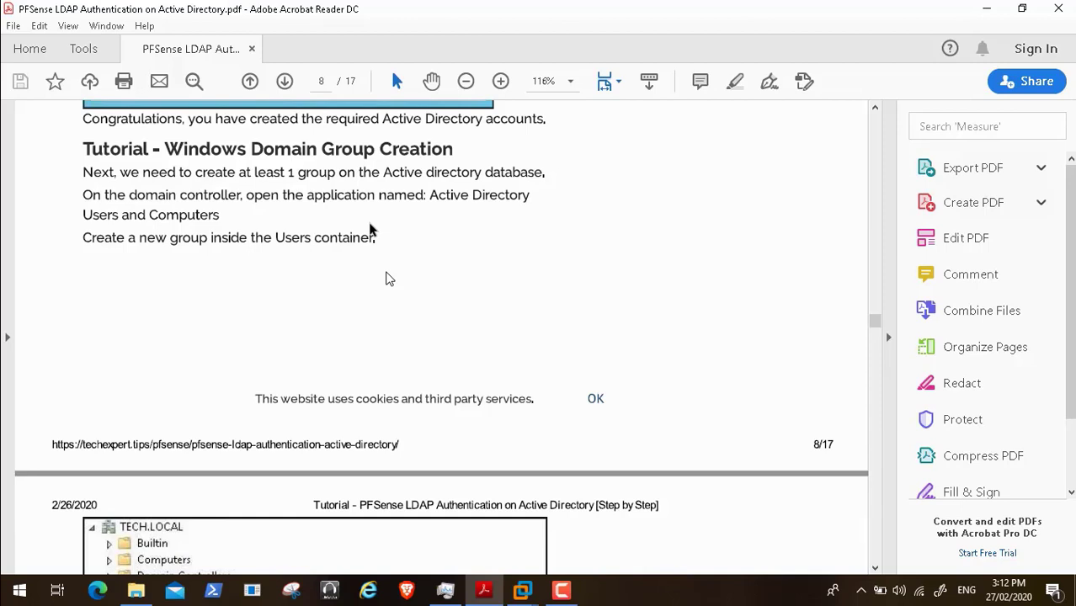
pyautogui.moveTo(228, 600)
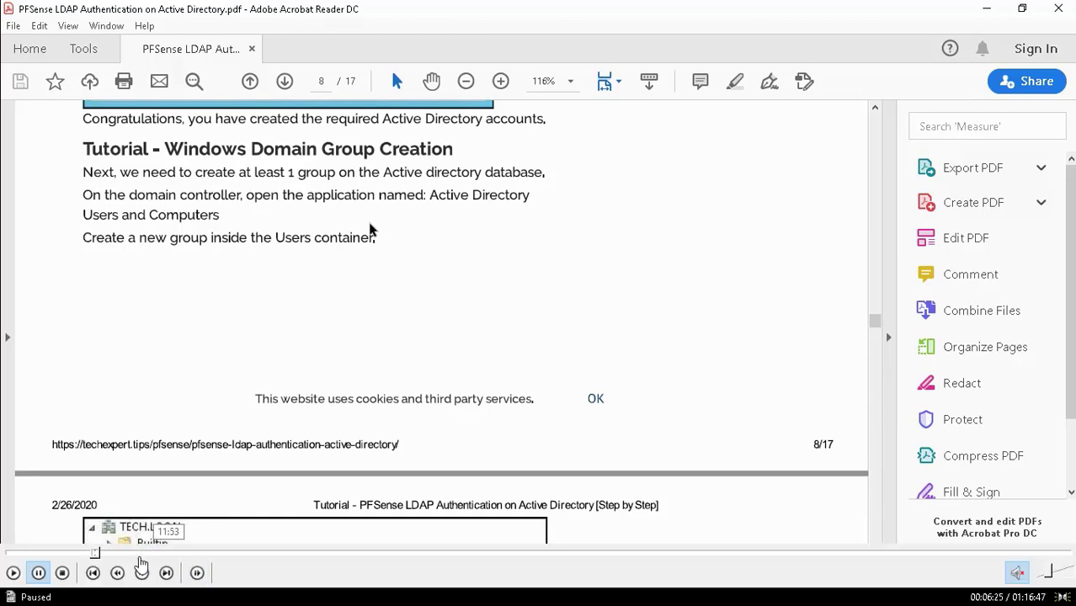
pyautogui.click(90, 553)
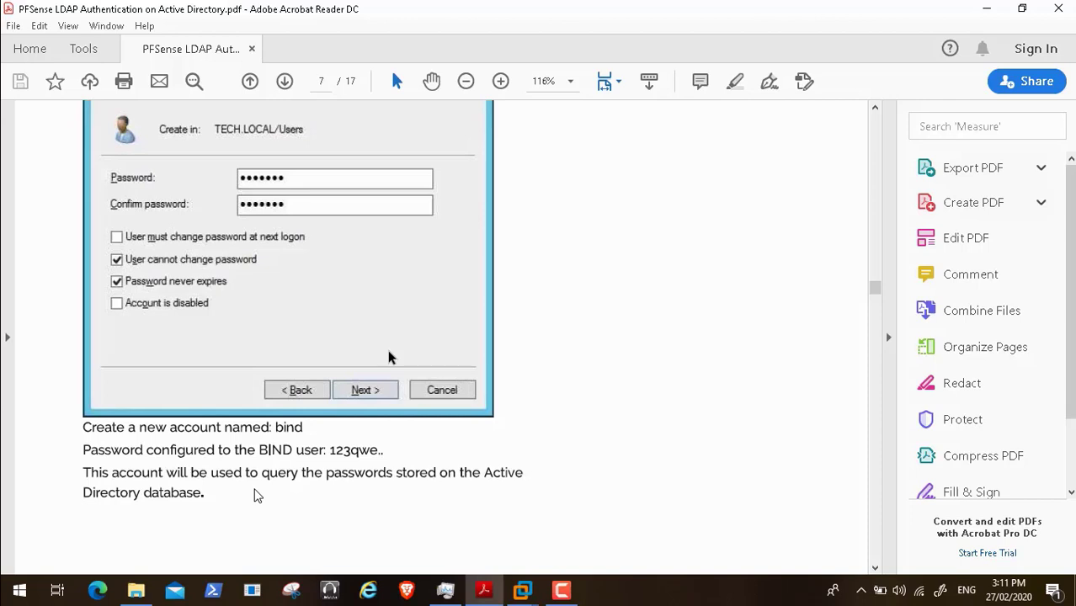
# - Scroll the tutorial to page 9's New Object - Group screenshot for the pfsense-admin group
pyautogui.click(14, 574)
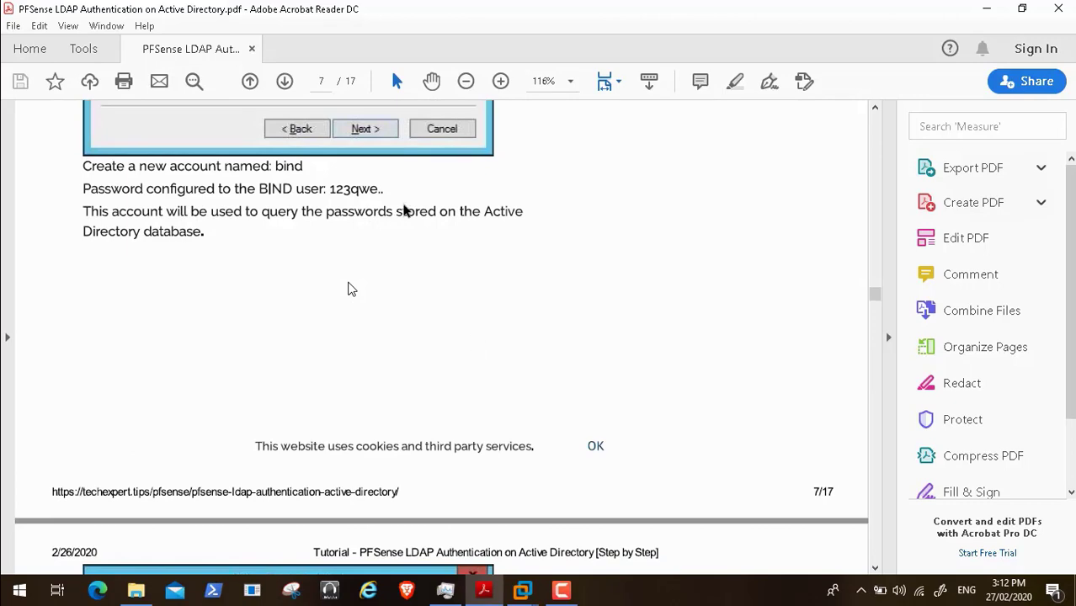
pyautogui.scroll(-1, 370, 229)
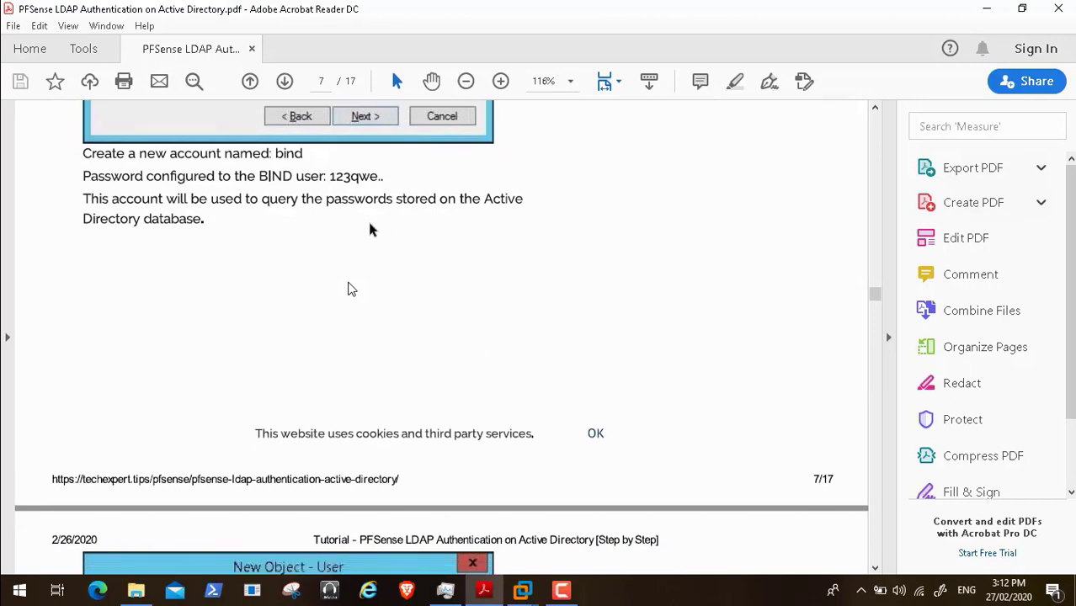
pyautogui.scroll(-12, 370, 229)
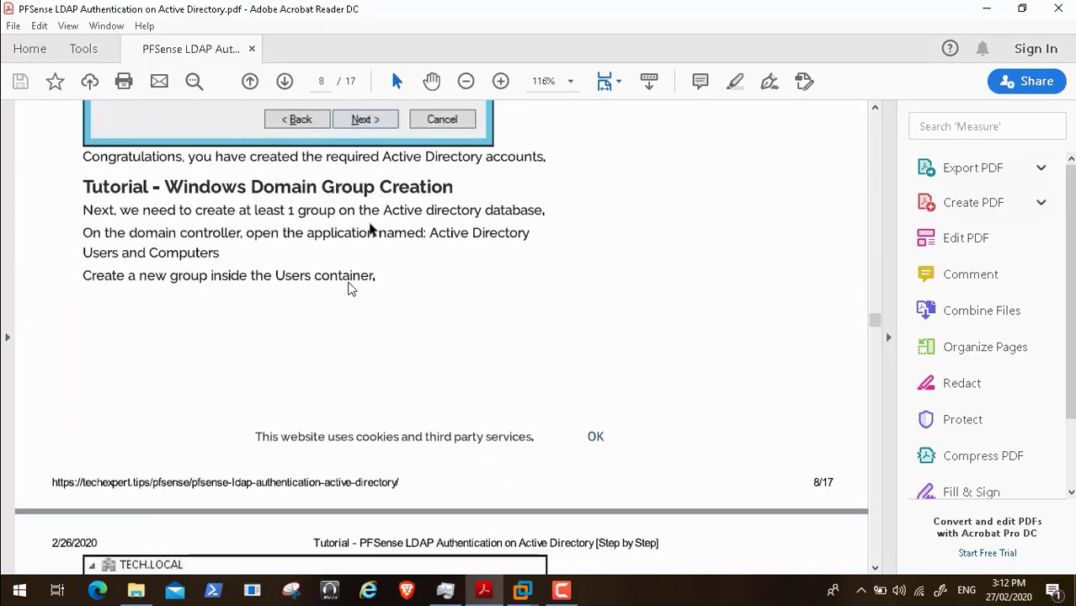
pyautogui.scroll(-2, 370, 229)
pyautogui.scroll(-1, 370, 229)
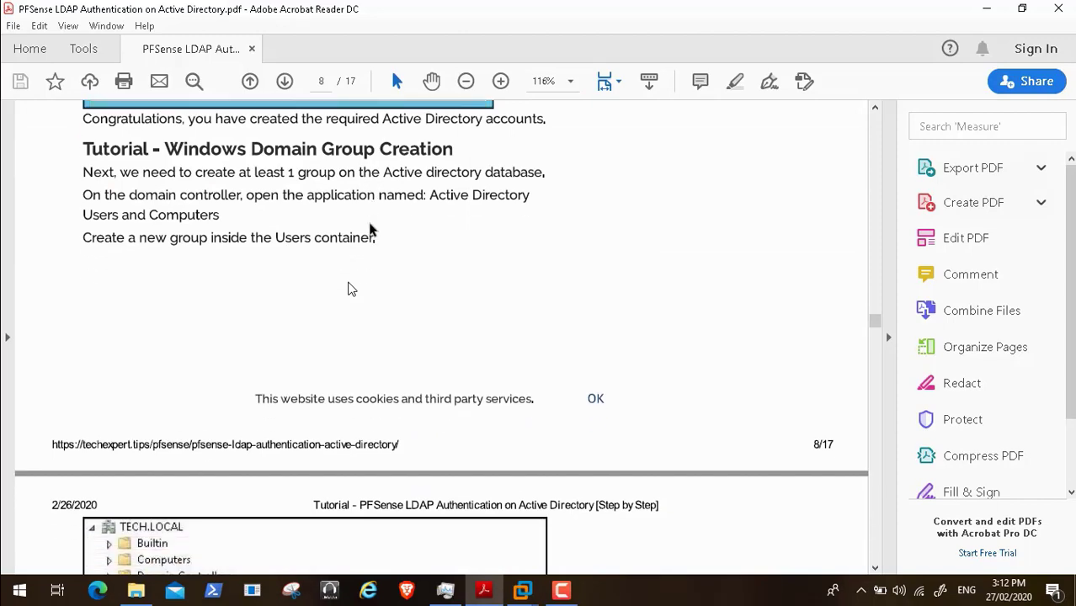
pyautogui.scroll(-10, 370, 227)
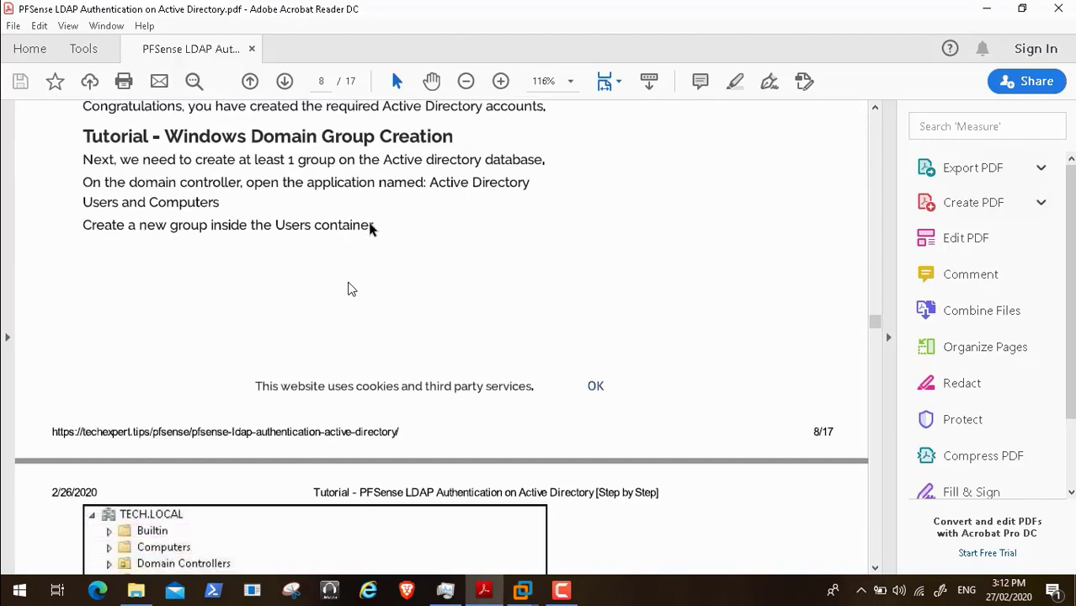
pyautogui.scroll(-10, 371, 229)
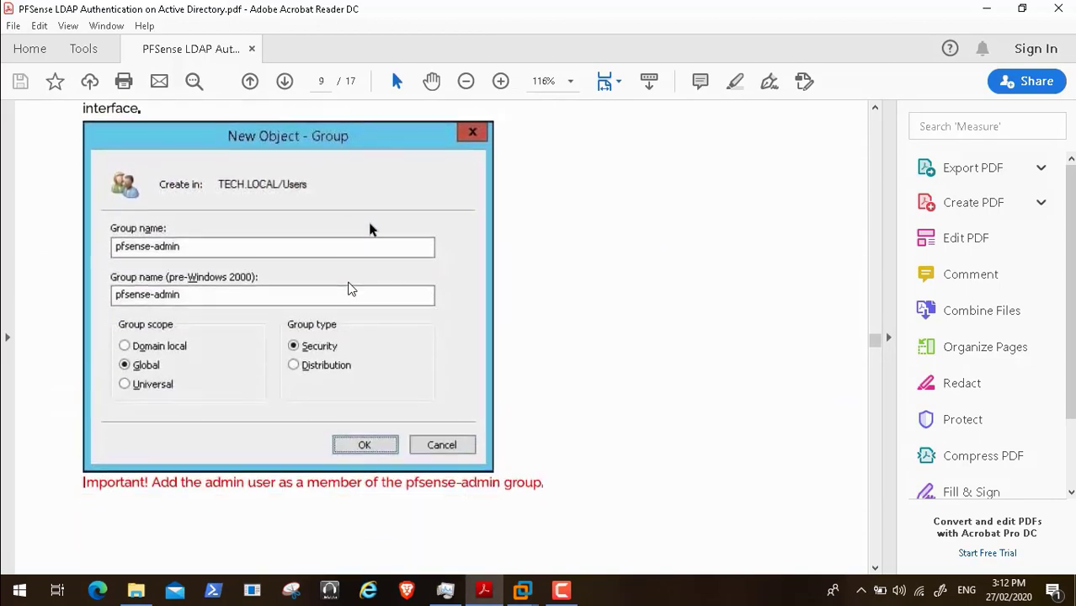
# - Scroll past the pfsense-admin group screenshots to the page 10 pfSense sign-in section
pyautogui.scroll(-2, 371, 229)
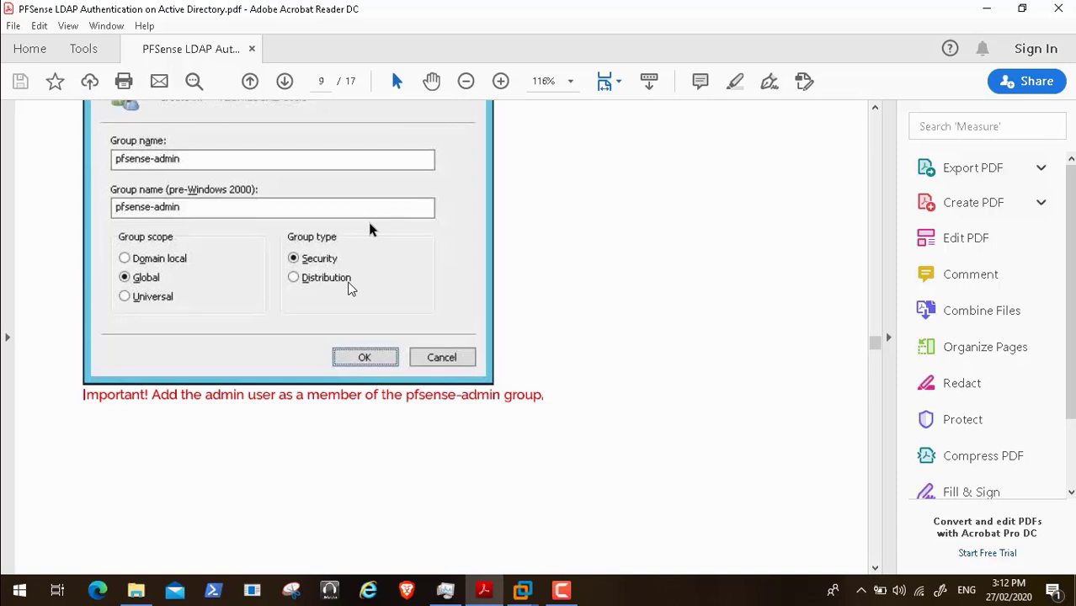
pyautogui.scroll(-1, 370, 227)
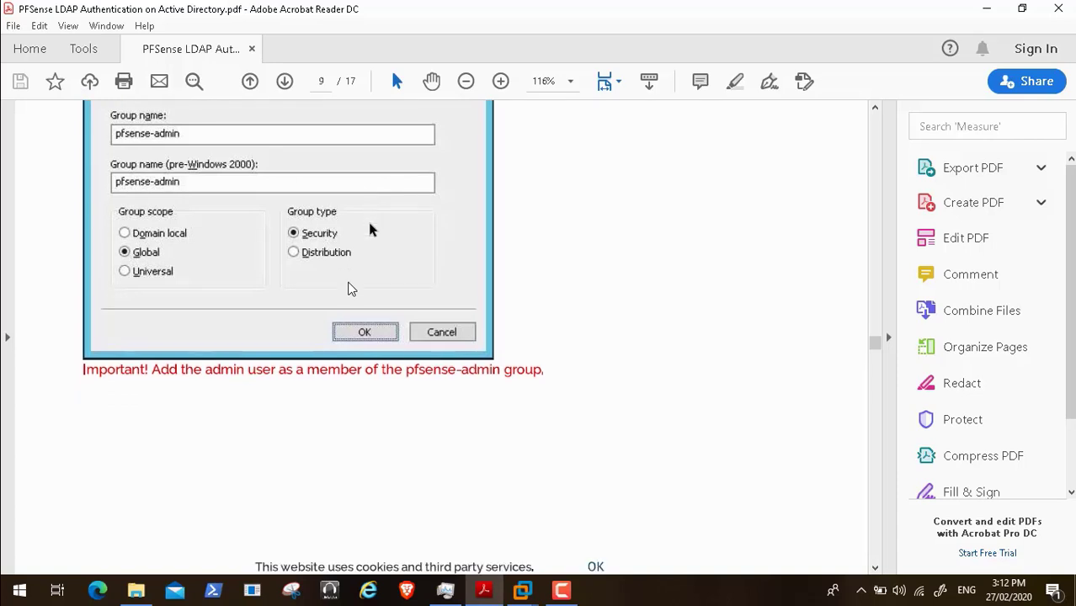
pyautogui.scroll(-1, 371, 229)
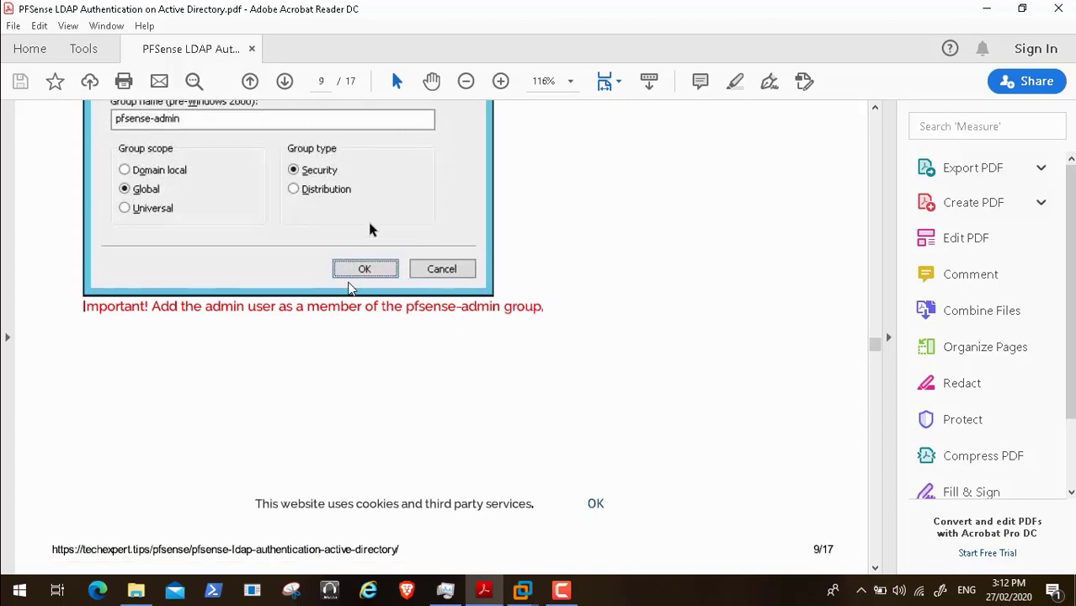
pyautogui.scroll(-1, 370, 229)
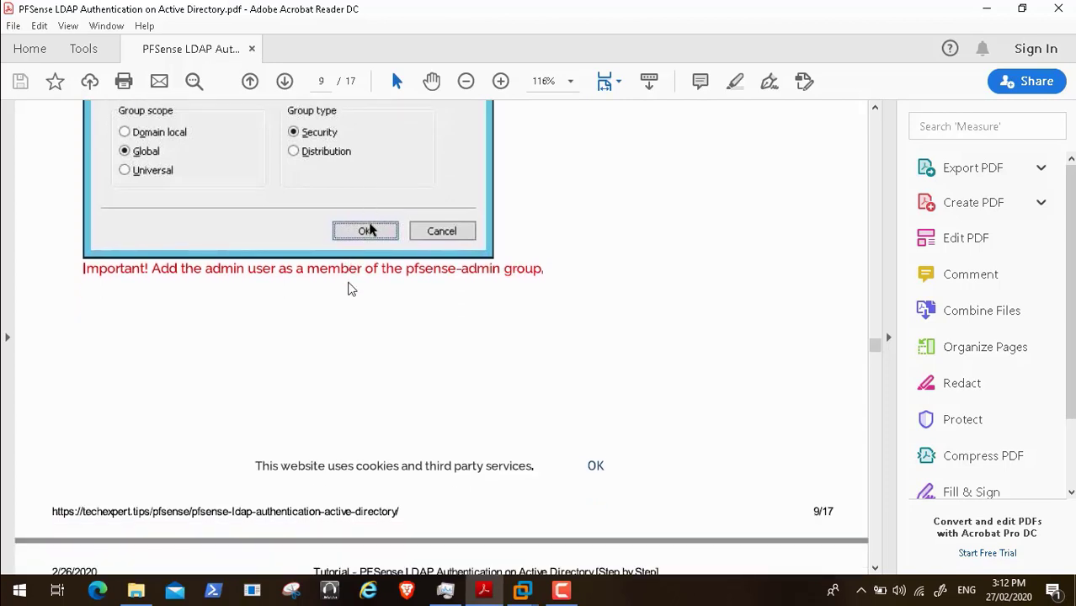
pyautogui.scroll(-7, 370, 229)
pyautogui.scroll(-3, 349, 289)
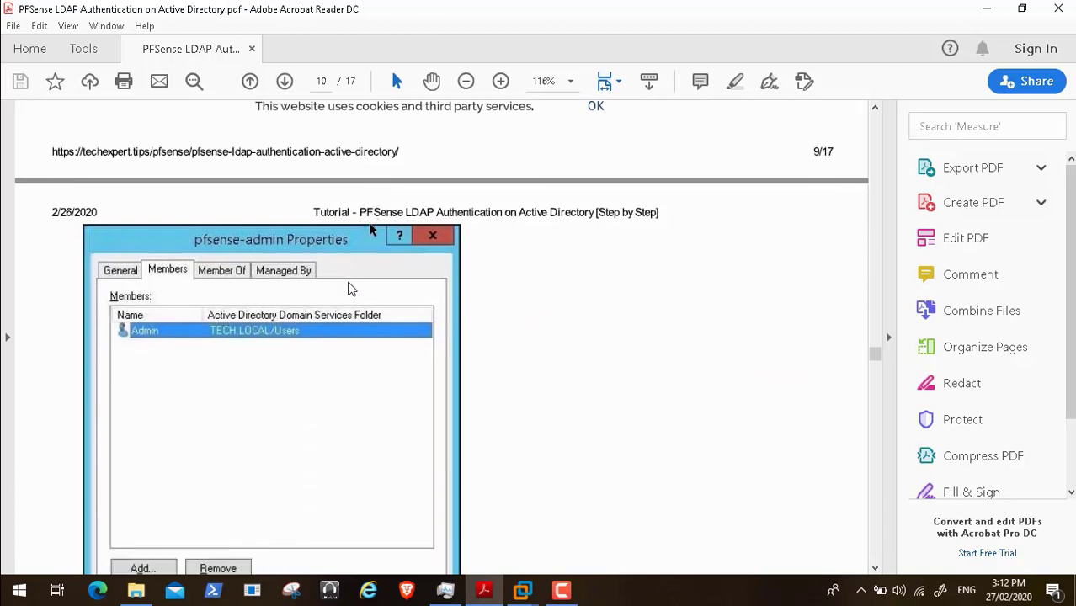
pyautogui.scroll(-1, 350, 288)
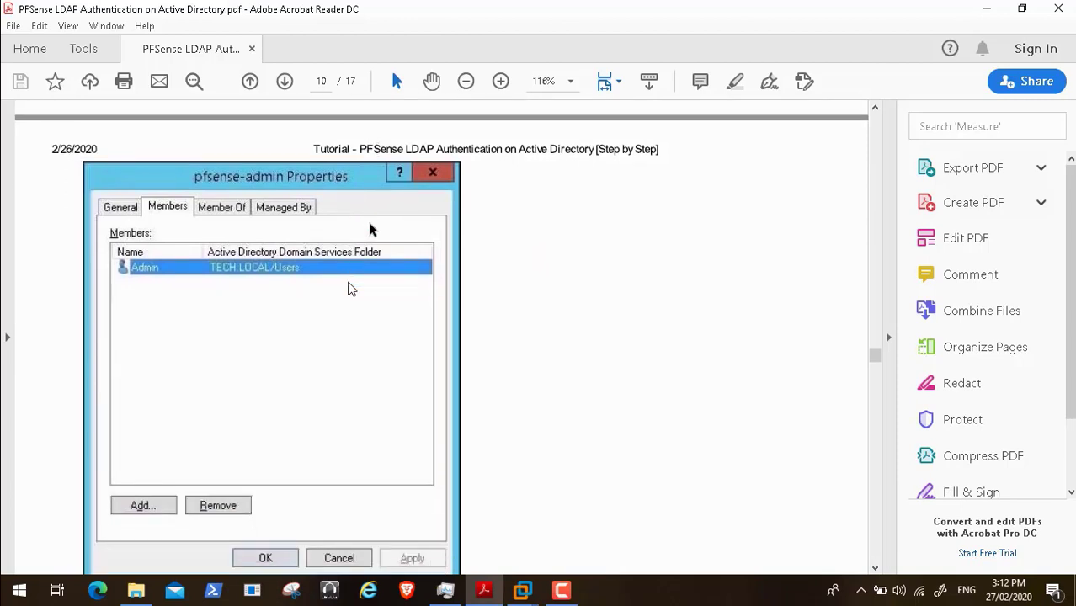
pyautogui.scroll(10, 351, 289)
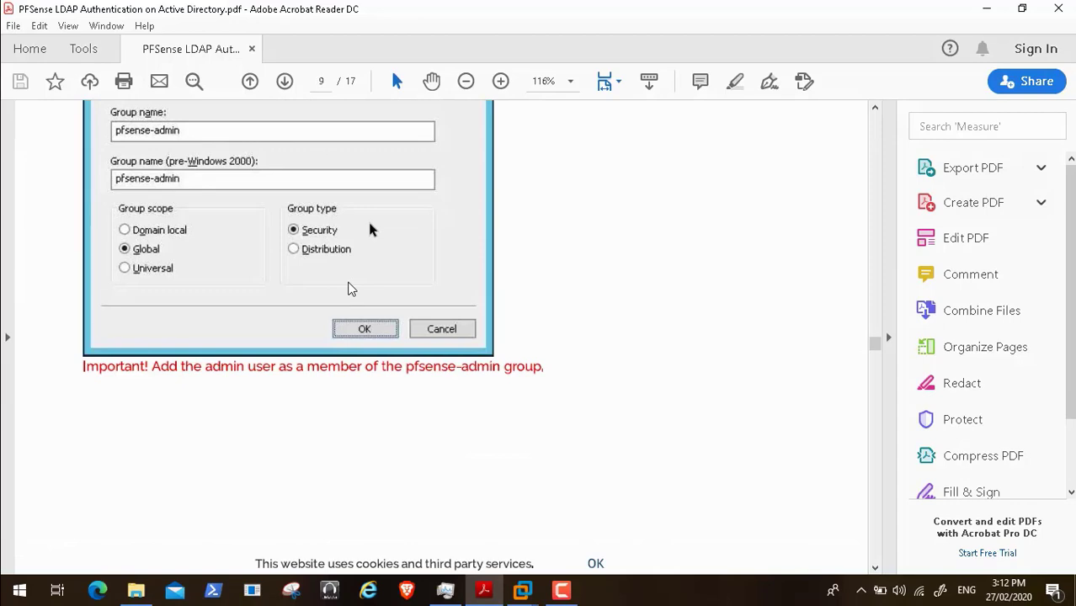
pyautogui.scroll(-1, 350, 289)
pyautogui.scroll(2, 350, 289)
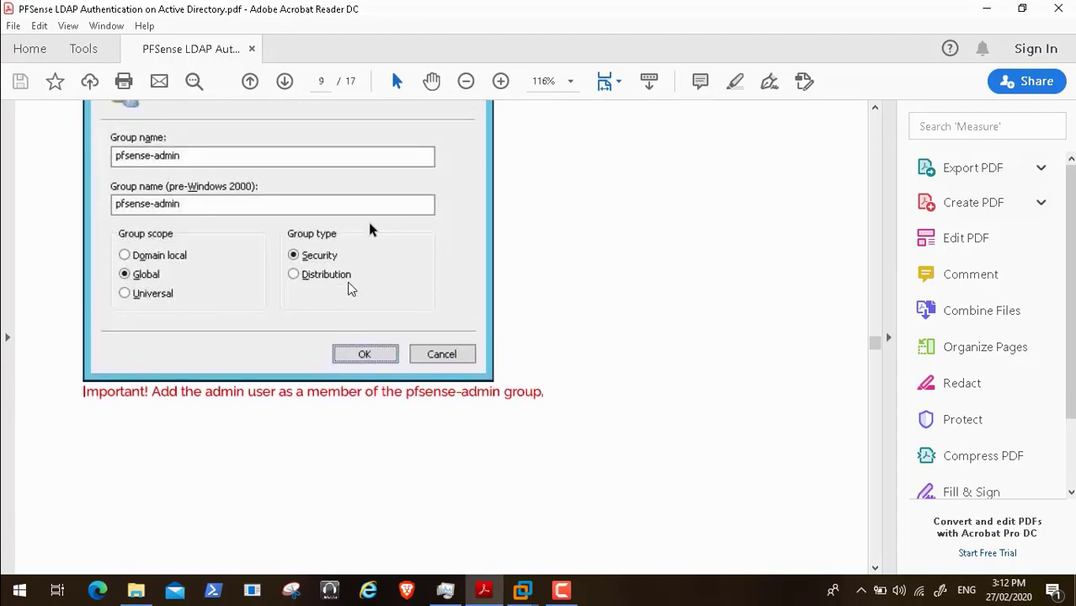
pyautogui.scroll(-15, 350, 288)
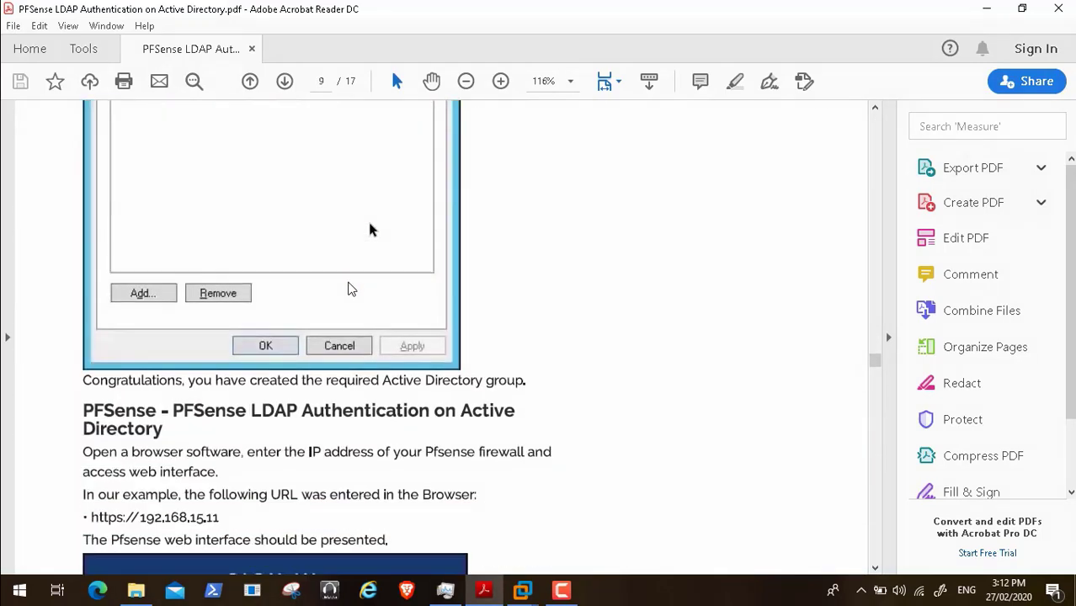
pyautogui.scroll(-5, 351, 289)
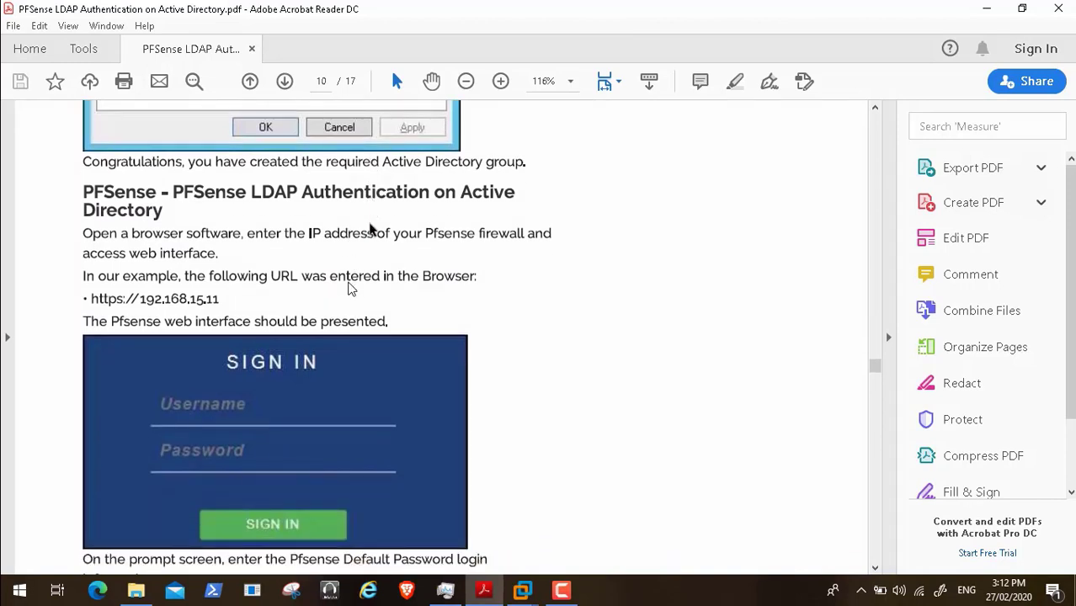
pyautogui.scroll(-1, 351, 289)
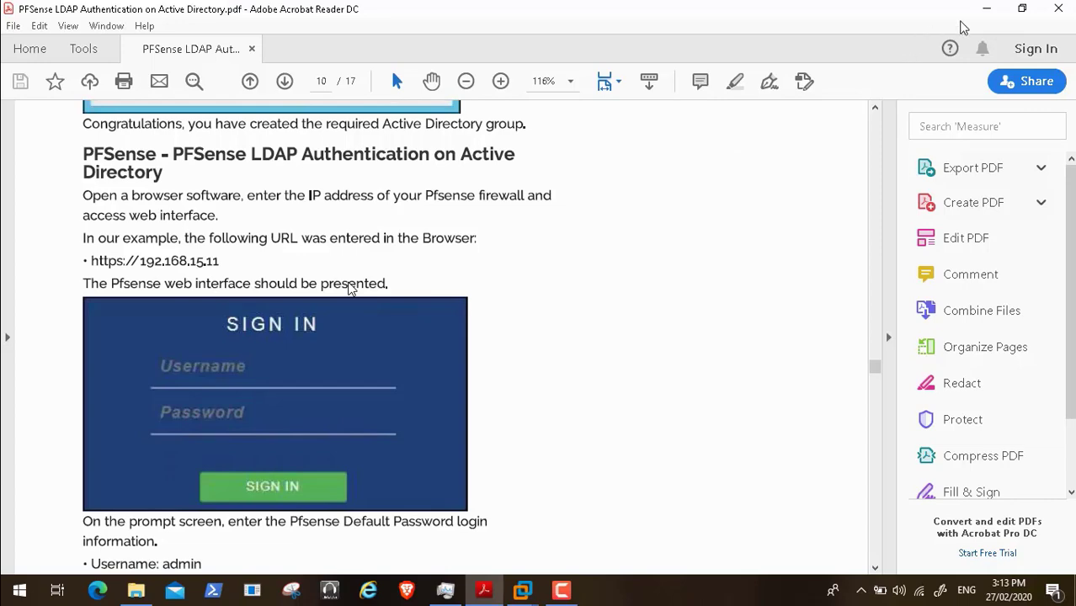
pyautogui.click(985, 15)
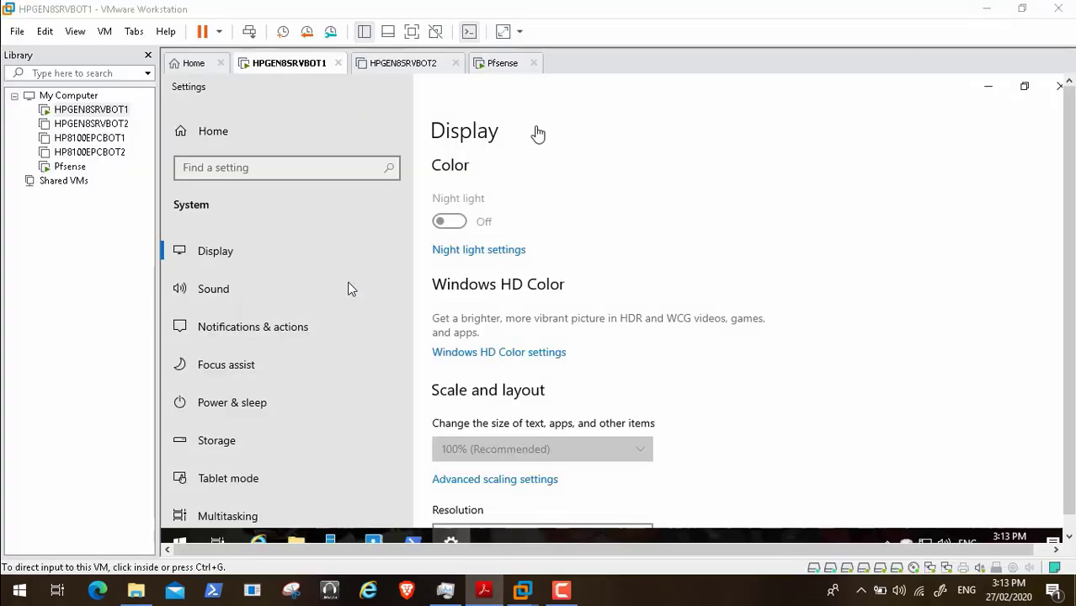
# - Show the VM full screen and sign in to the pfSense web interface as administrator
pyautogui.click(412, 31)
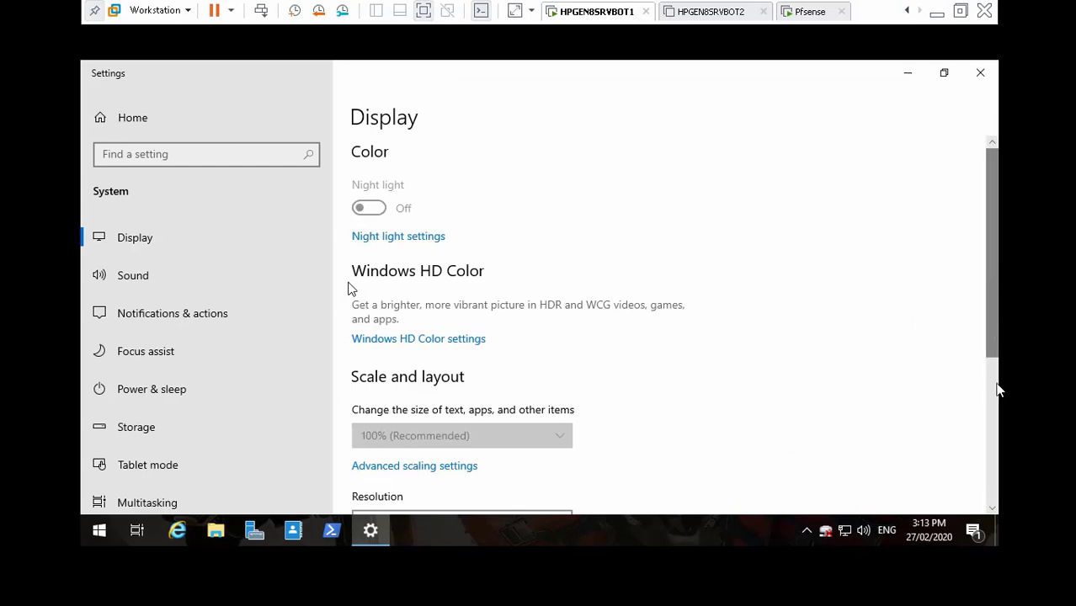
pyautogui.scroll(-3, 997, 391)
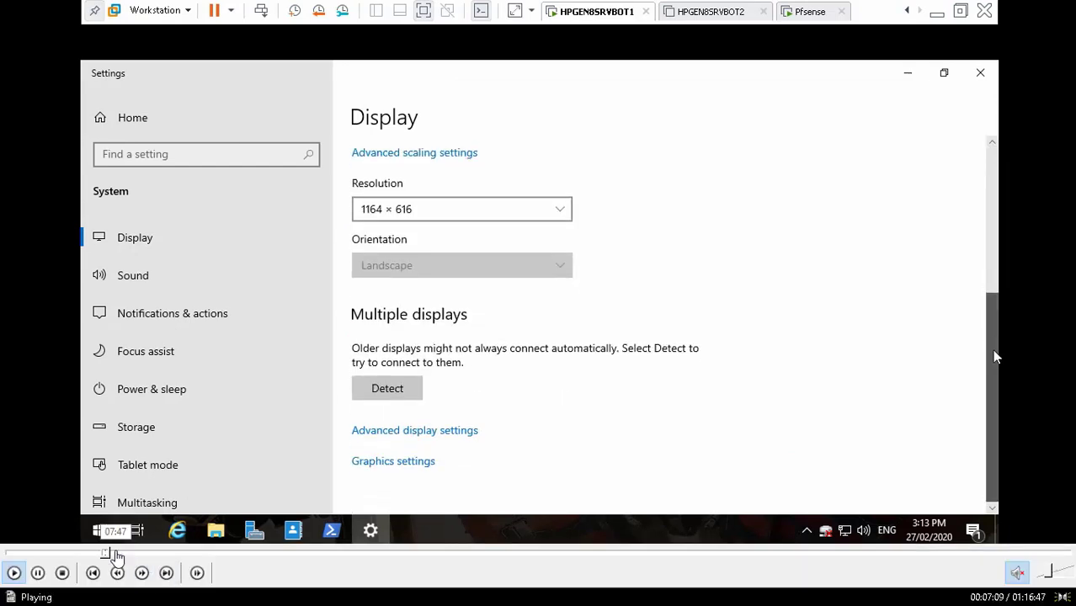
pyautogui.click(117, 555)
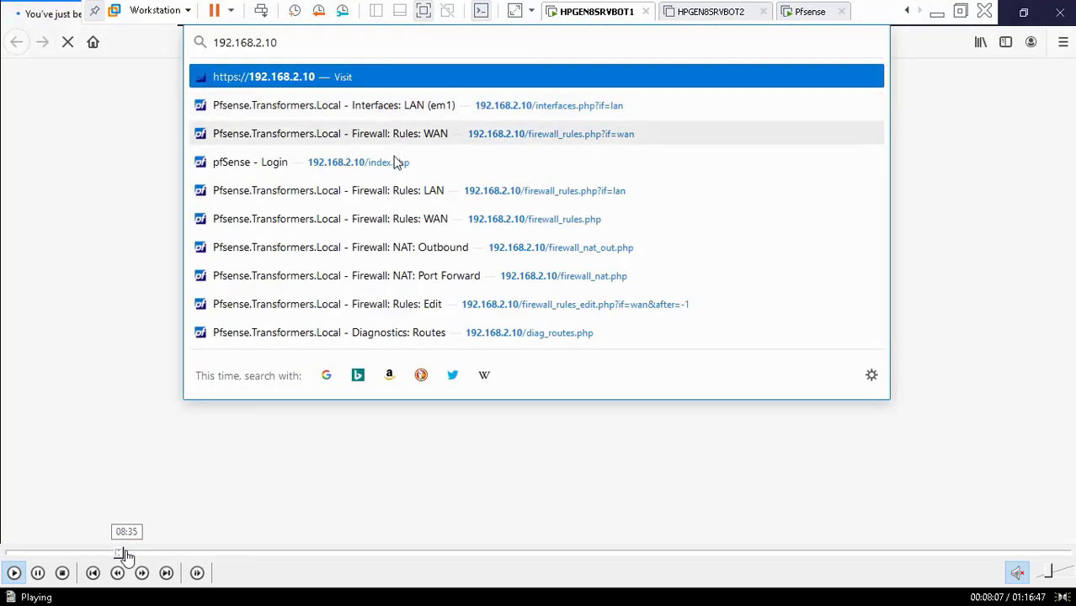
pyautogui.click(133, 555)
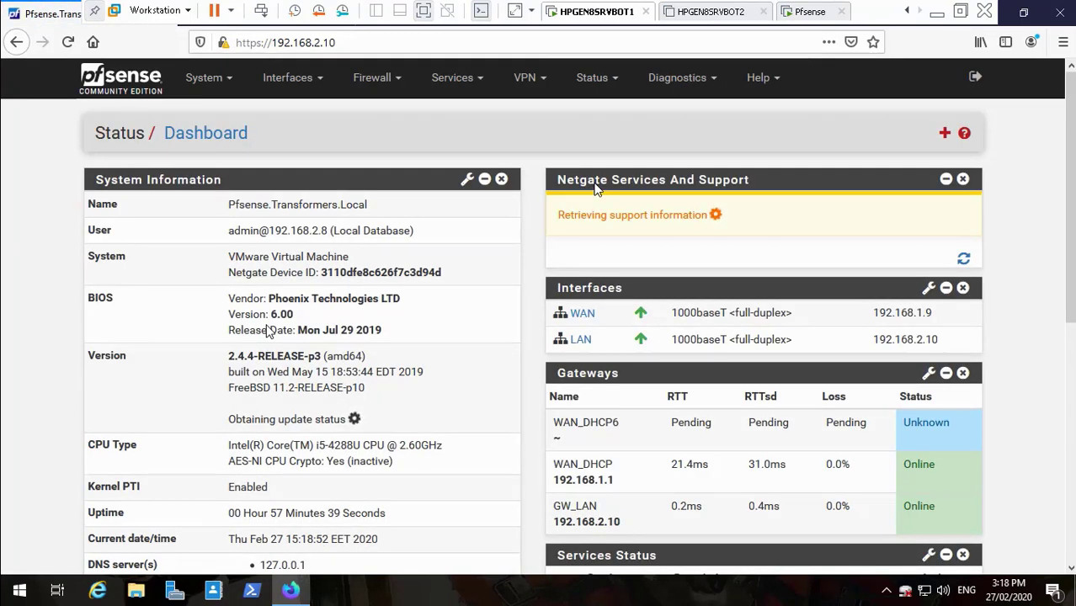
# - Go to System > User Manager in pfSense, then minimize VMware Workstation
pyautogui.click(231, 89)
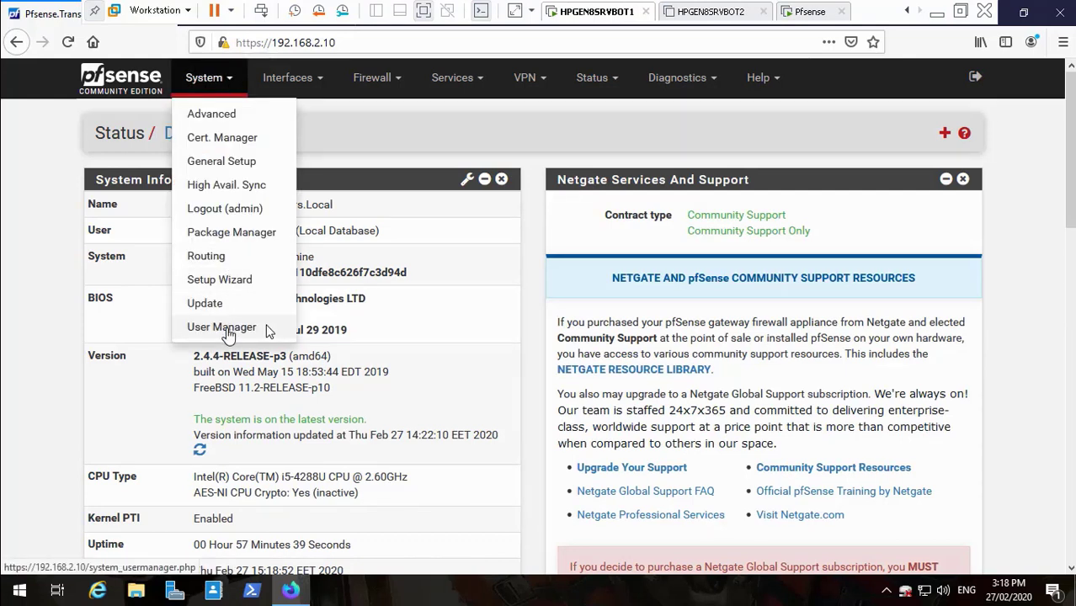
pyautogui.click(227, 334)
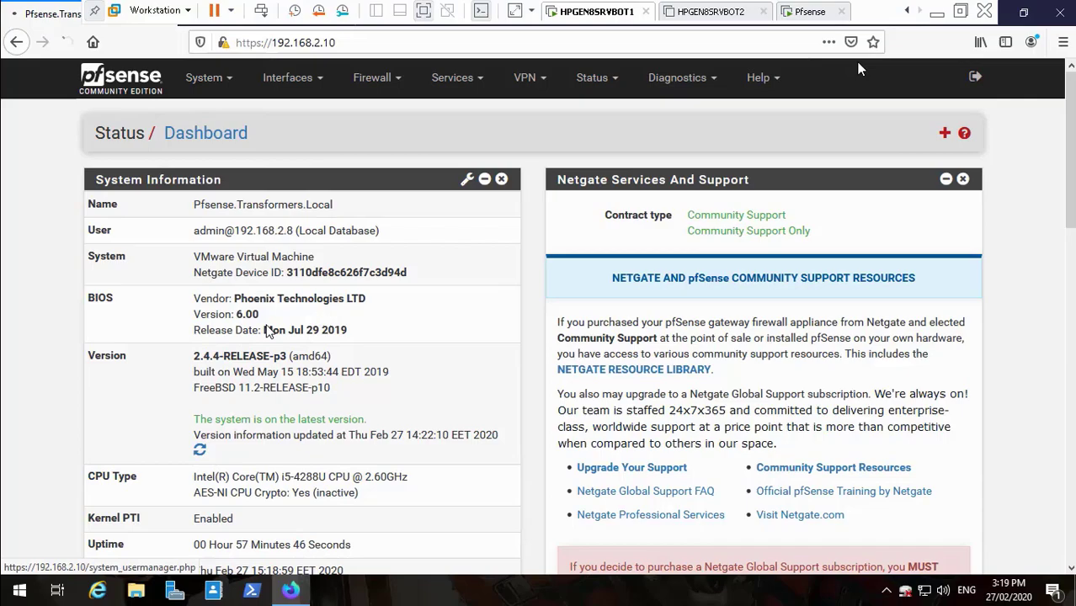
pyautogui.click(939, 10)
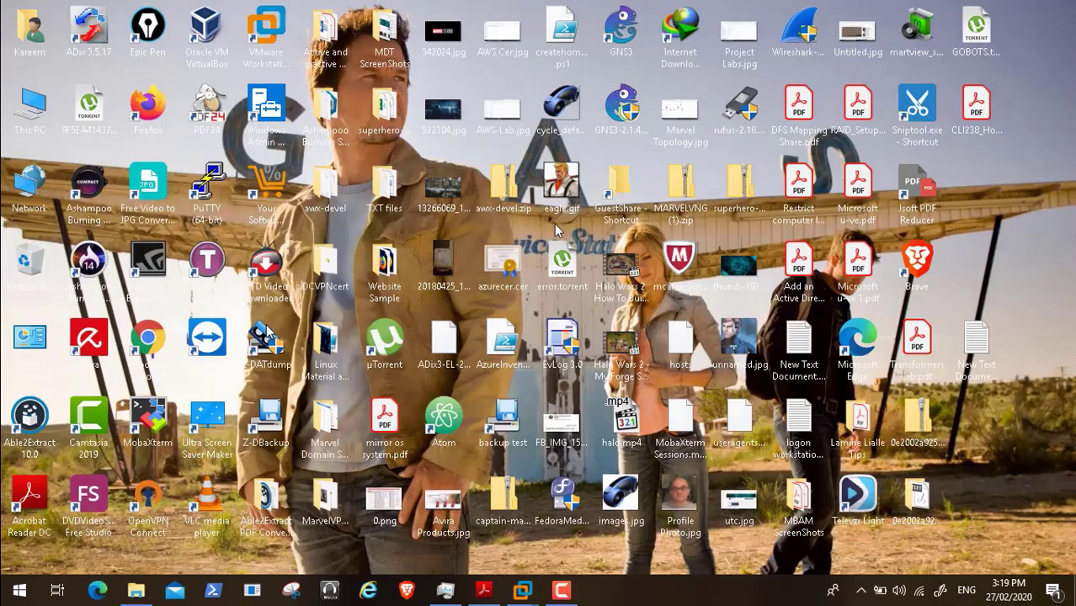
# - Read the tutorial to page 11's LDAP server settings, then switch back to the pfSense VM
pyautogui.click(486, 589)
pyautogui.scroll(-1, 266, 432)
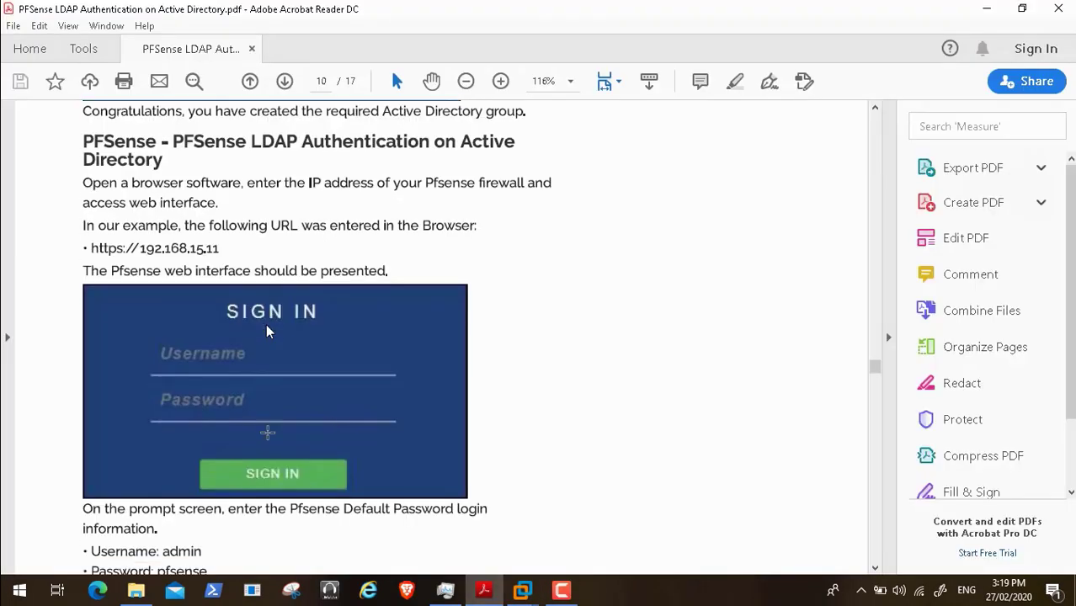
pyautogui.scroll(-4, 266, 331)
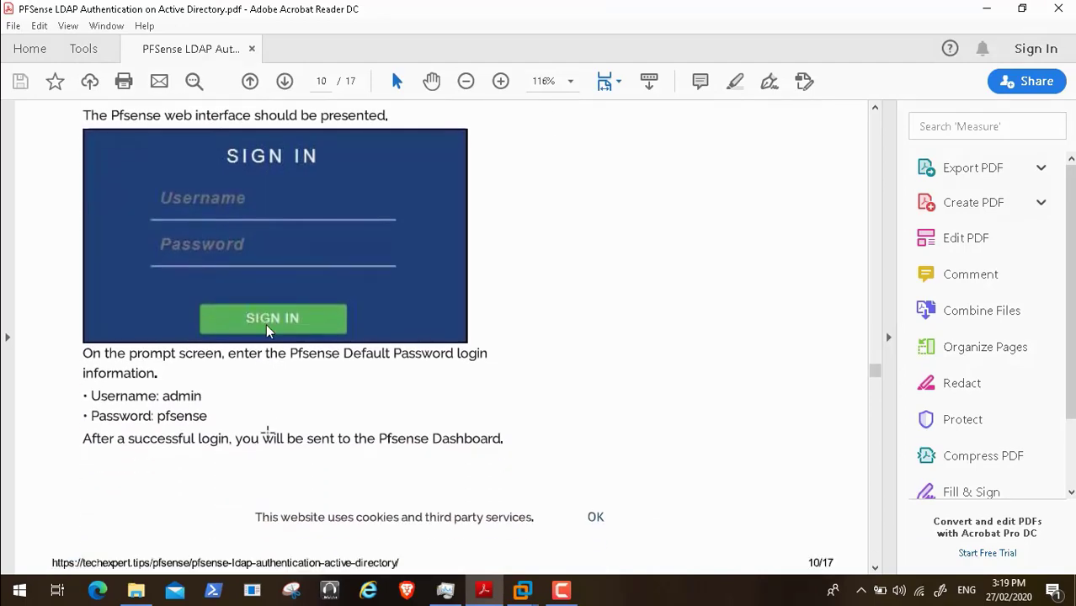
pyautogui.scroll(-10, 266, 332)
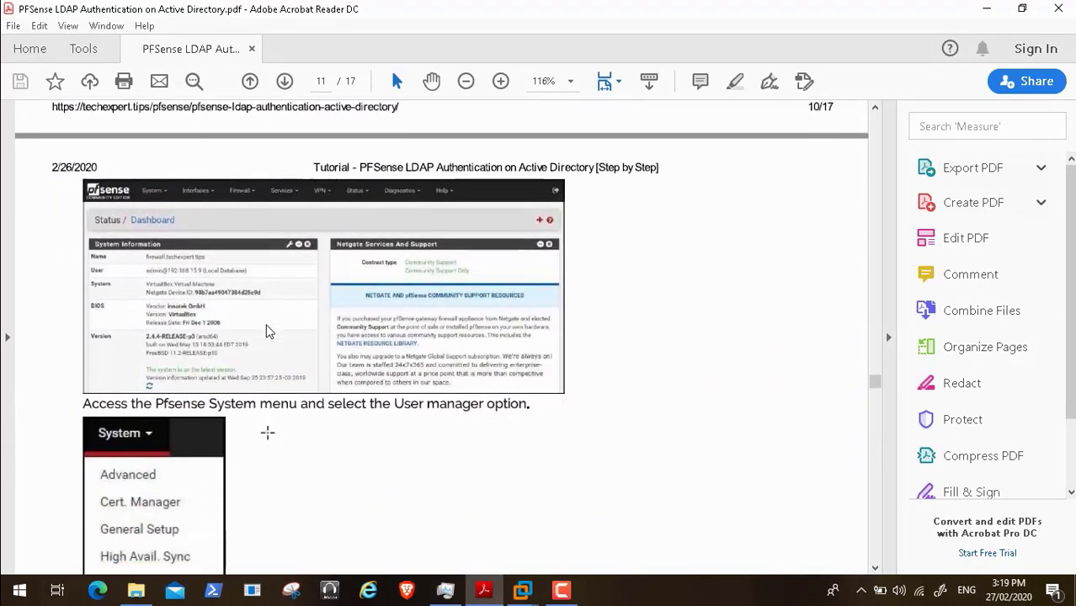
pyautogui.scroll(-10, 265, 331)
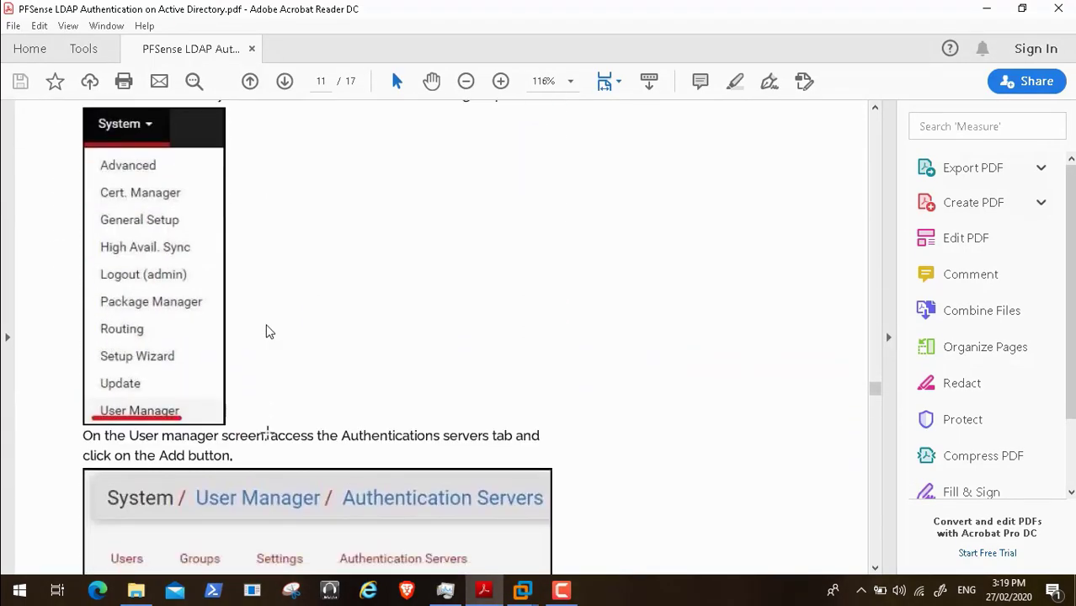
pyautogui.scroll(-3, 266, 332)
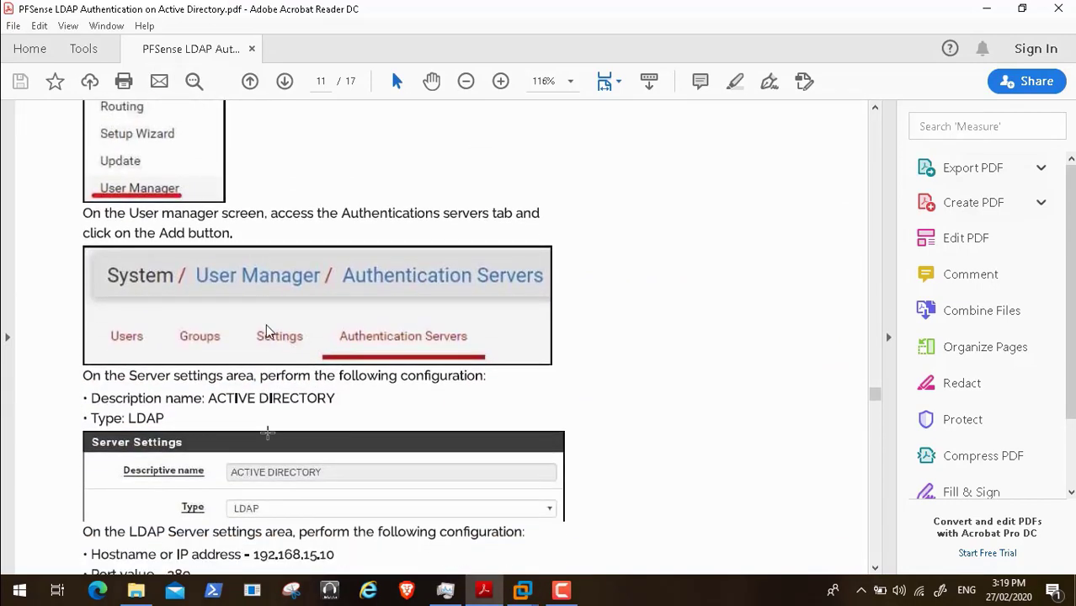
pyautogui.scroll(-1, 266, 332)
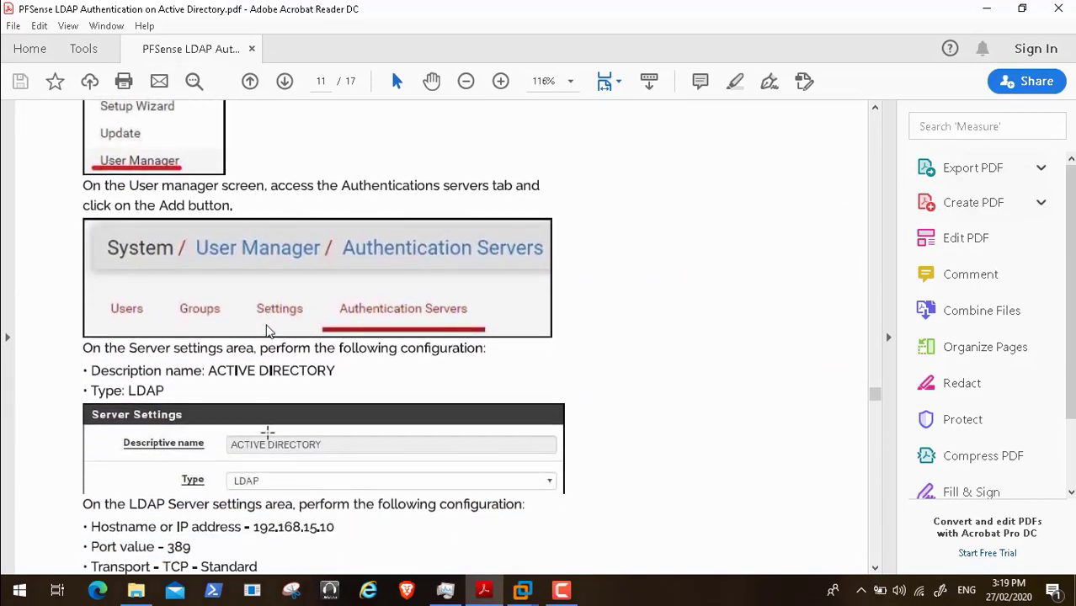
pyautogui.scroll(-2, 266, 331)
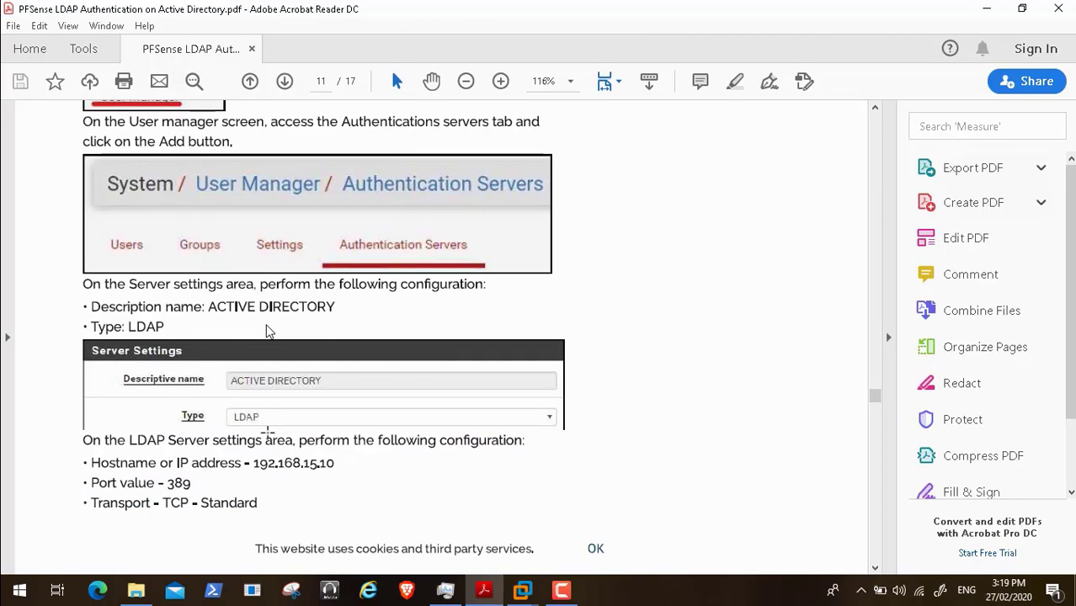
pyautogui.scroll(-2, 266, 332)
pyautogui.scroll(-6, 266, 331)
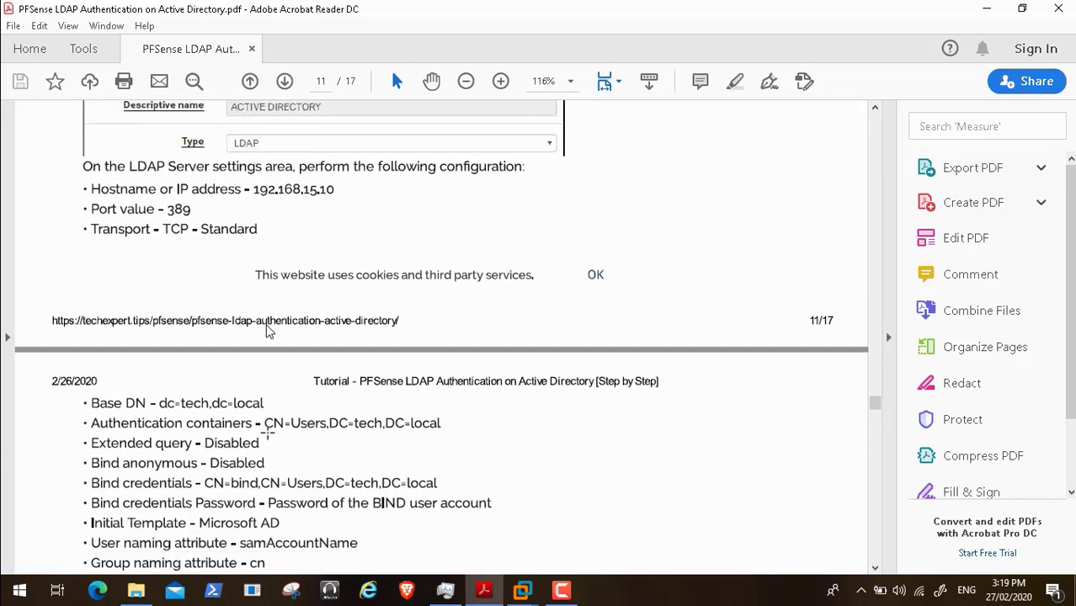
pyautogui.scroll(1, 266, 331)
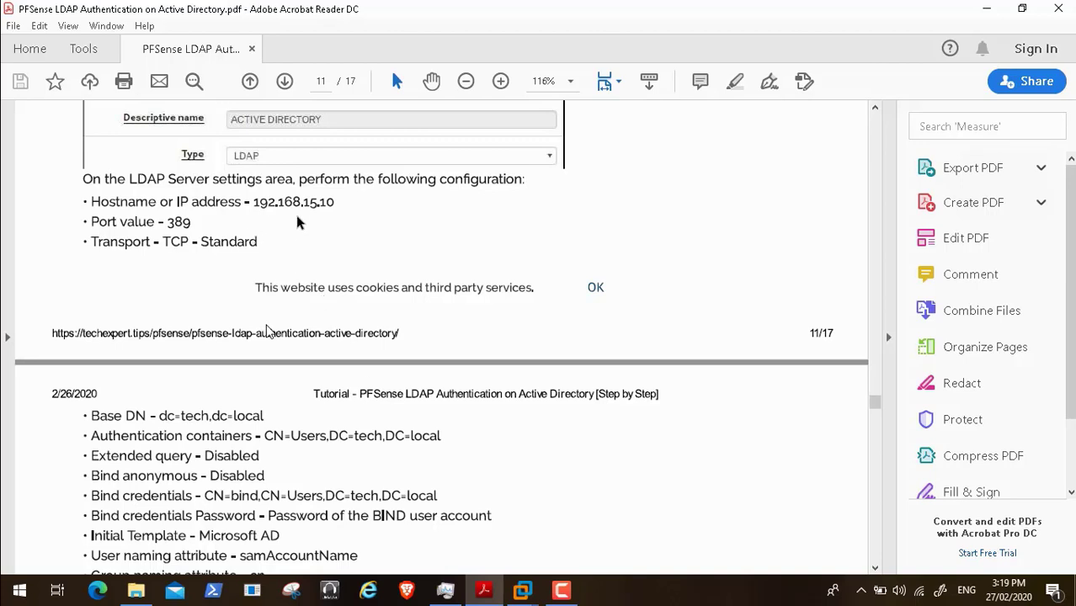
pyautogui.click(520, 592)
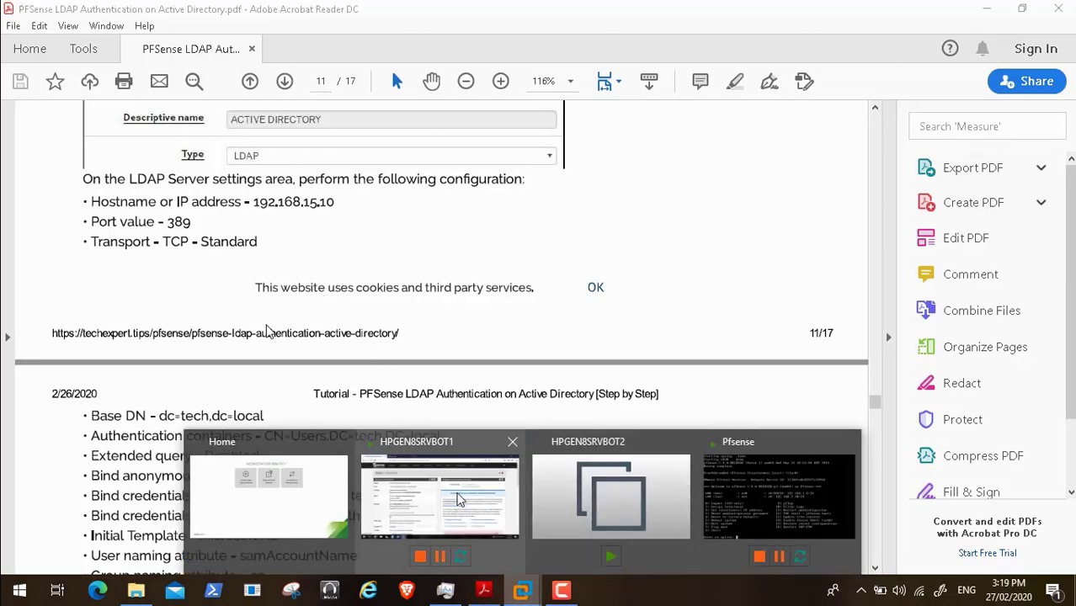
pyautogui.click(458, 500)
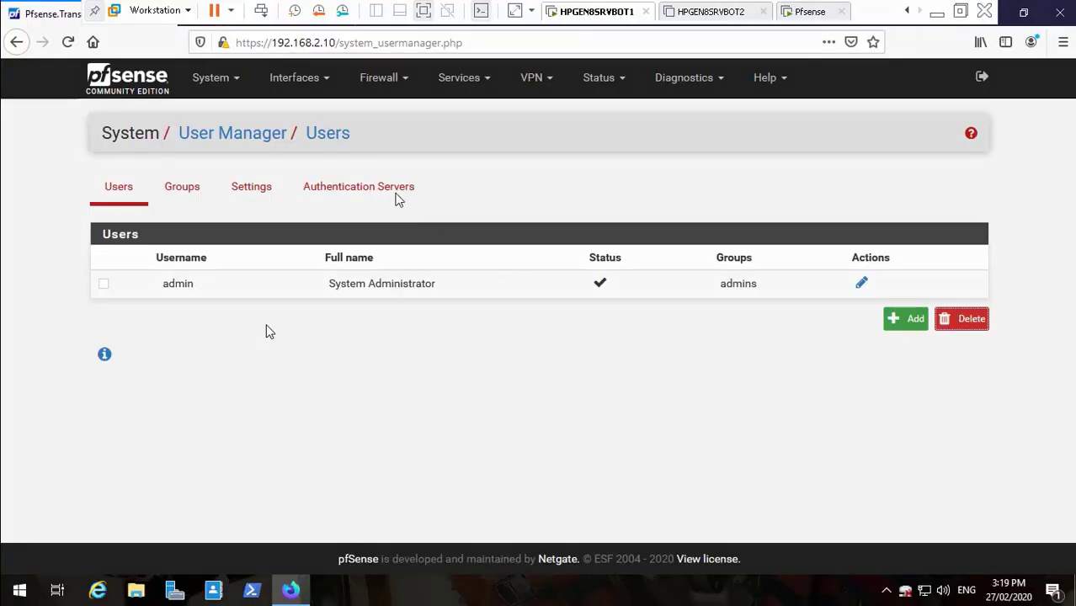
# - Start a new LDAP authentication server from the Authentication Servers tab, checking tutorial page 11
pyautogui.click(362, 190)
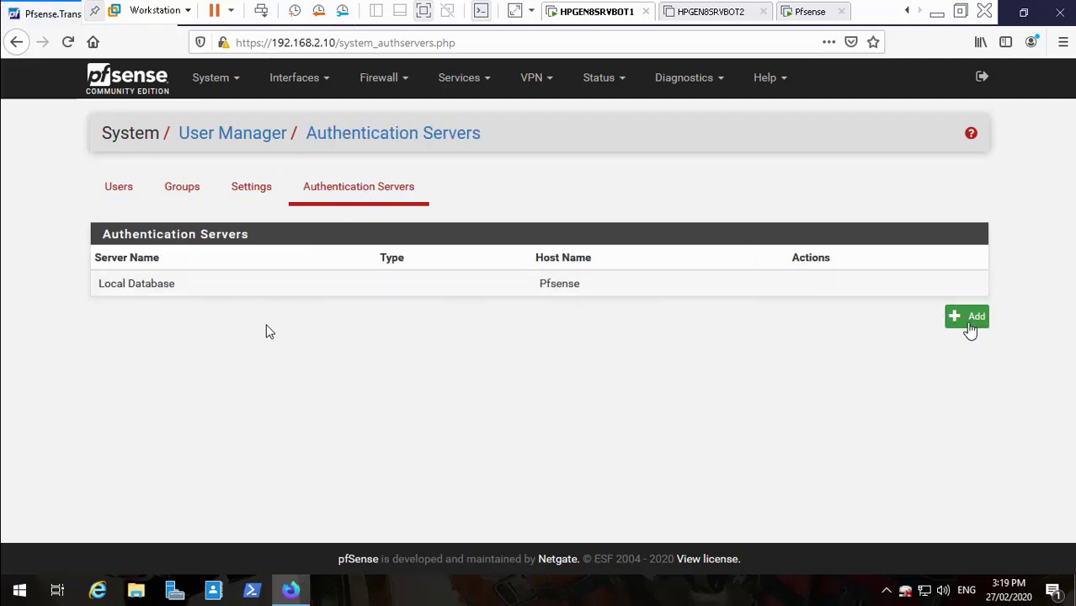
pyautogui.click(970, 326)
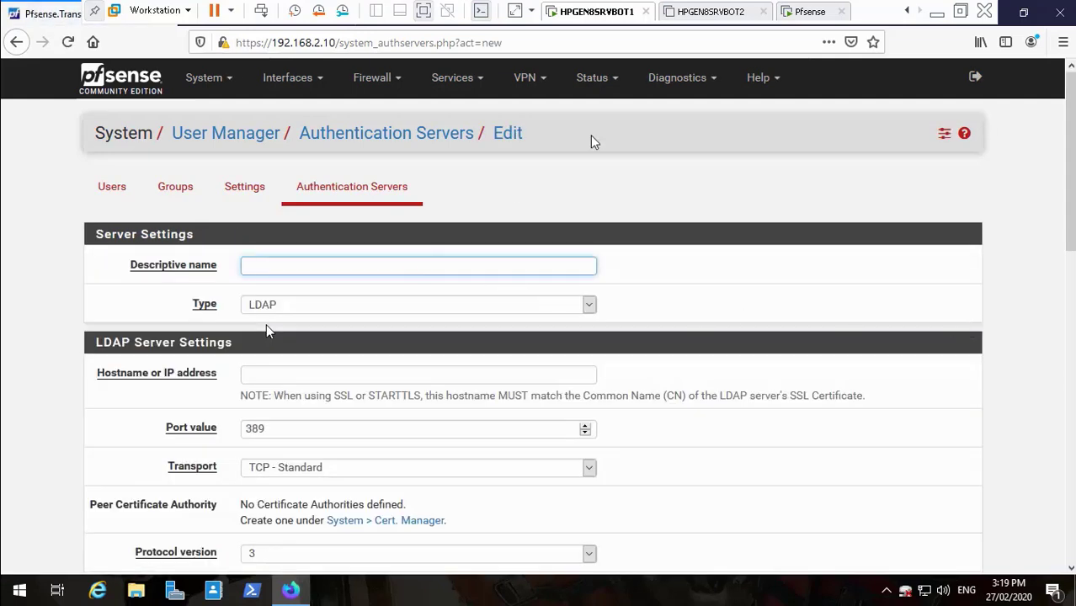
pyautogui.click(936, 12)
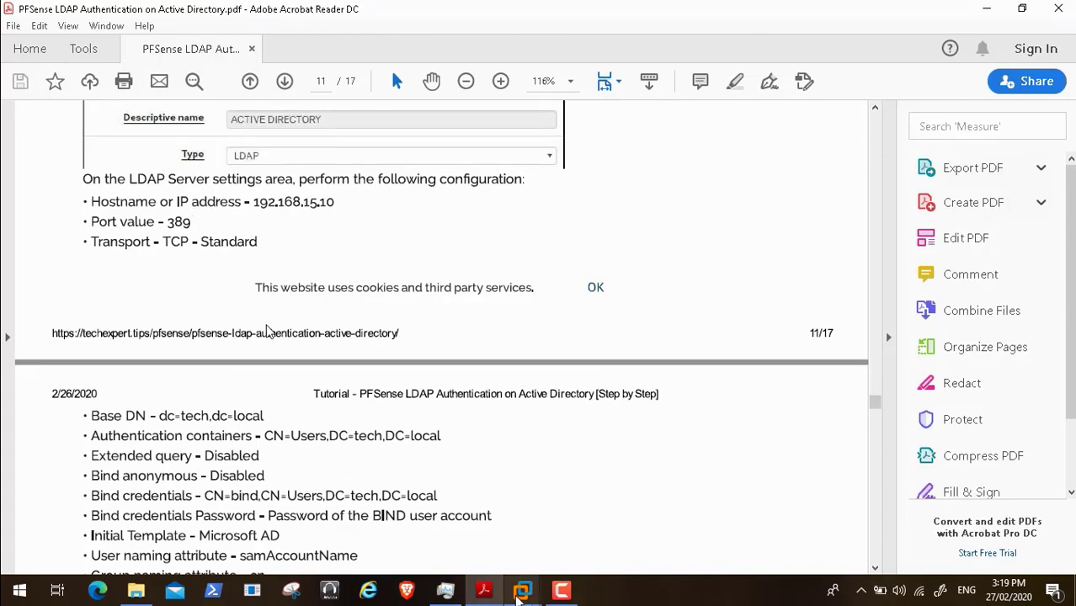
pyautogui.moveTo(520, 592)
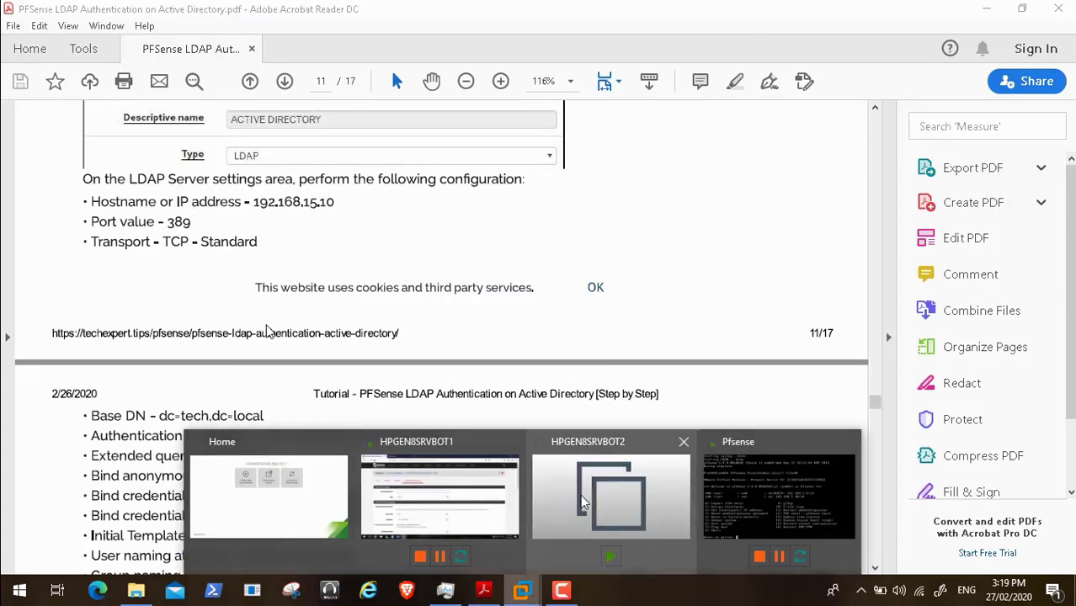
pyautogui.click(408, 524)
# - Name the LDAP server 'Active Directory' with hostname 192.168.2.8
pyautogui.write('Ac')
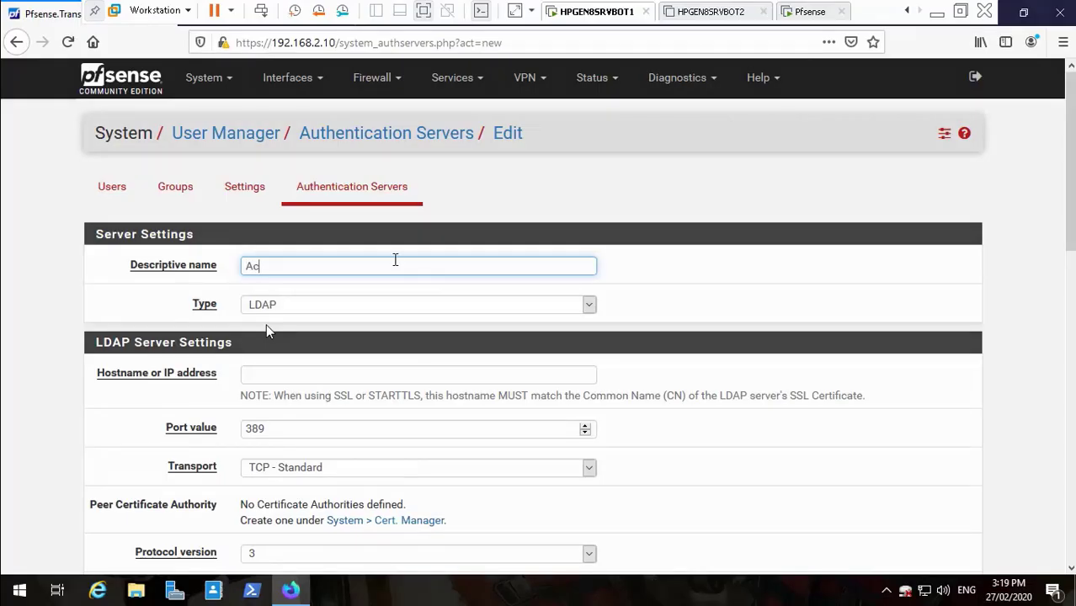
pyautogui.write('tive Directory')
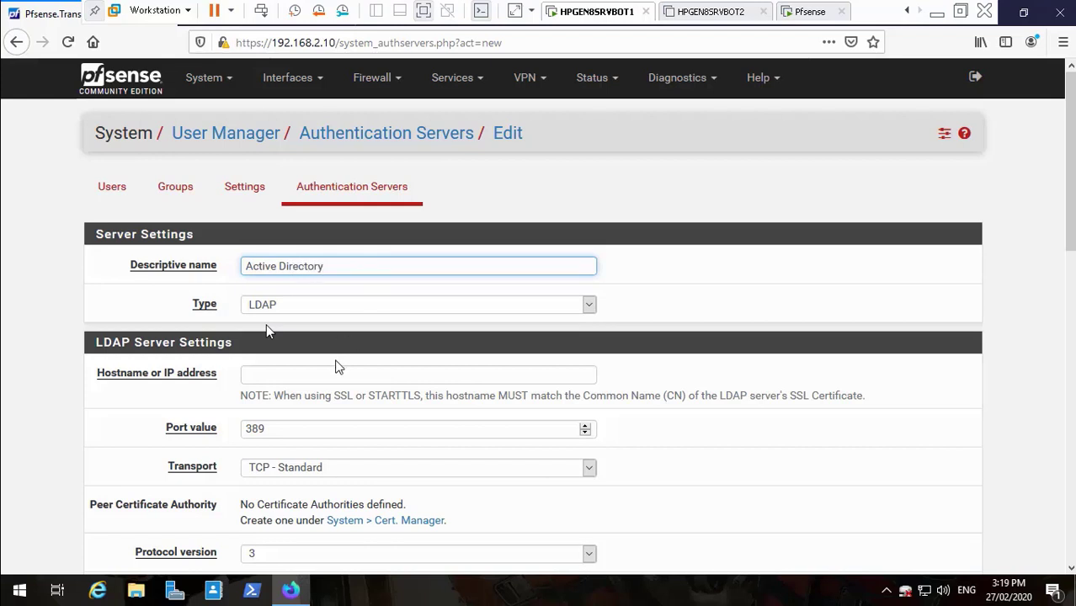
pyautogui.click(330, 373)
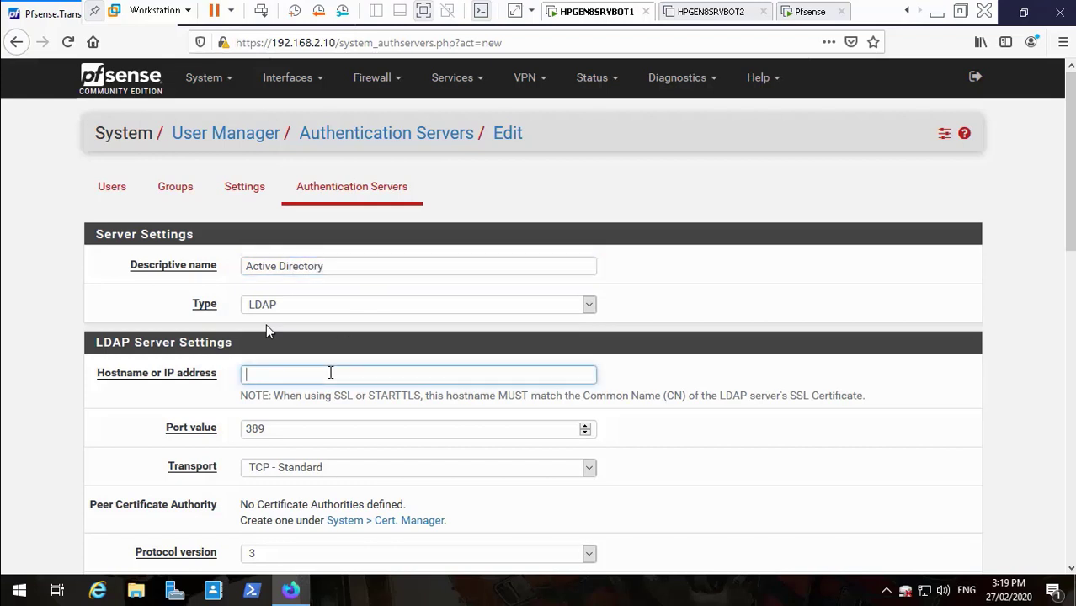
pyautogui.write('192.168.2.8')
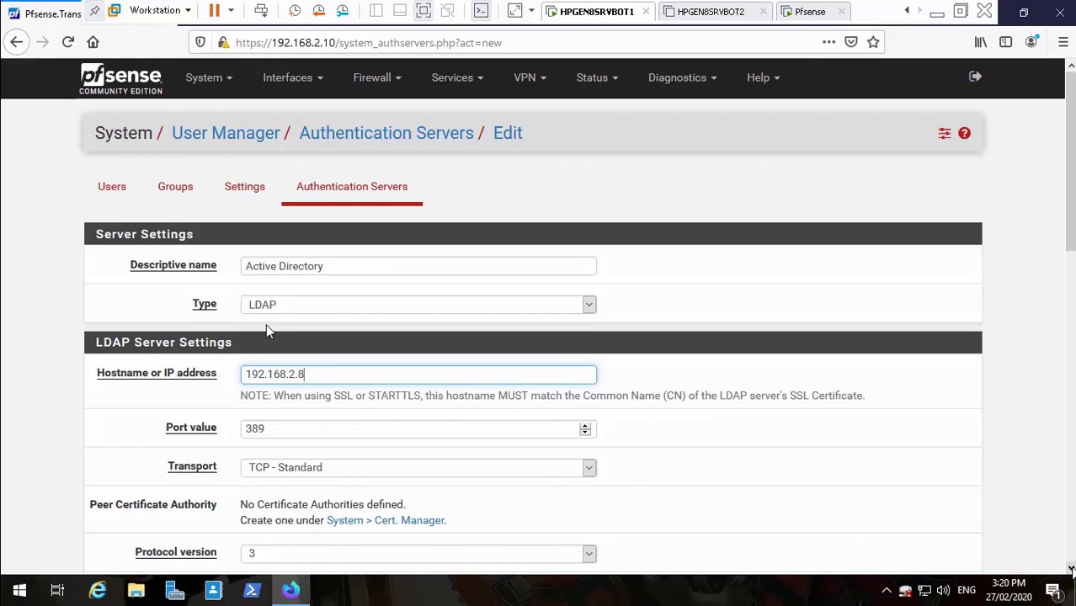
# - Control the tutorial video's playback, then switch to the tutorial PDF for the next values
pyautogui.click(1071, 569)
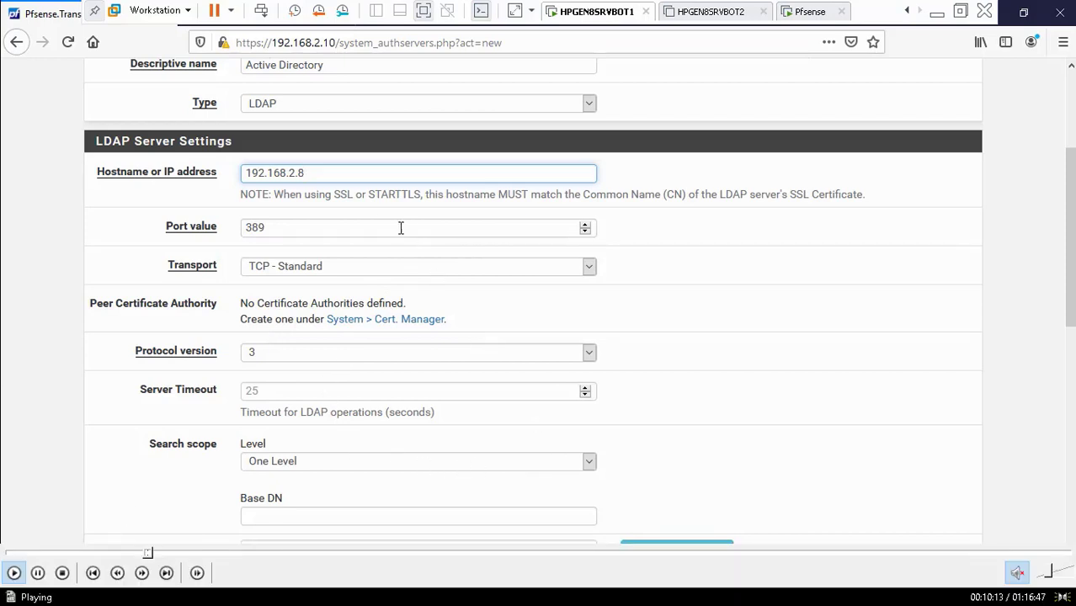
pyautogui.click(37, 574)
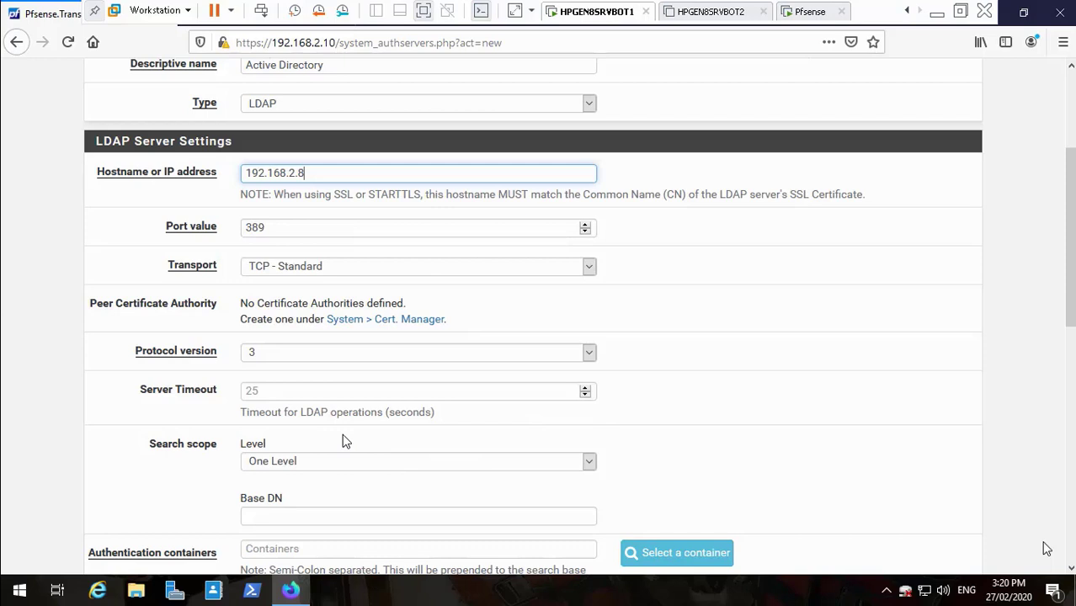
pyautogui.moveTo(38, 574)
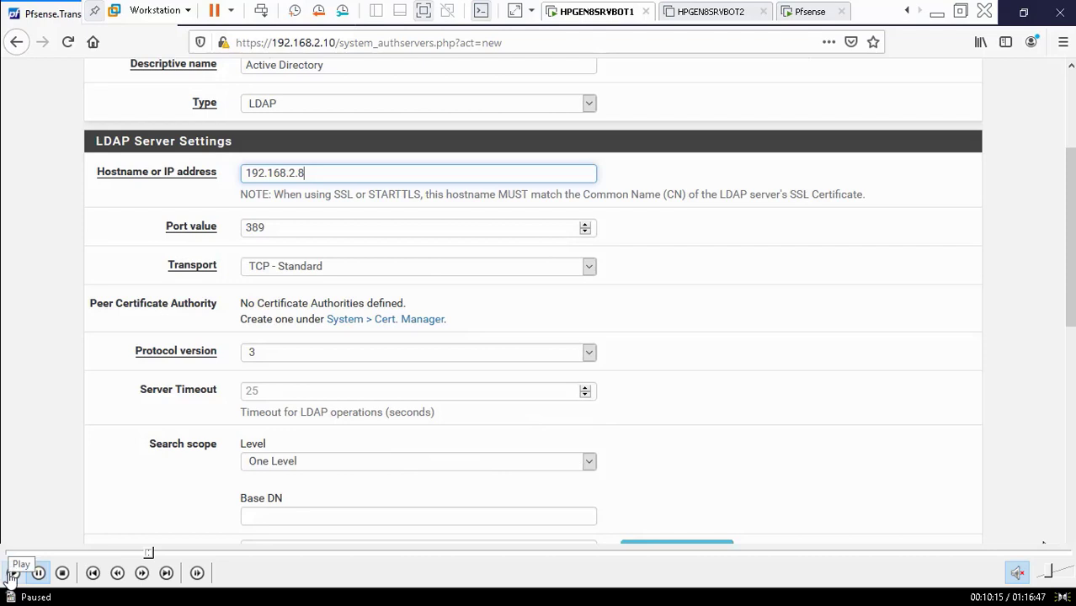
pyautogui.click(13, 574)
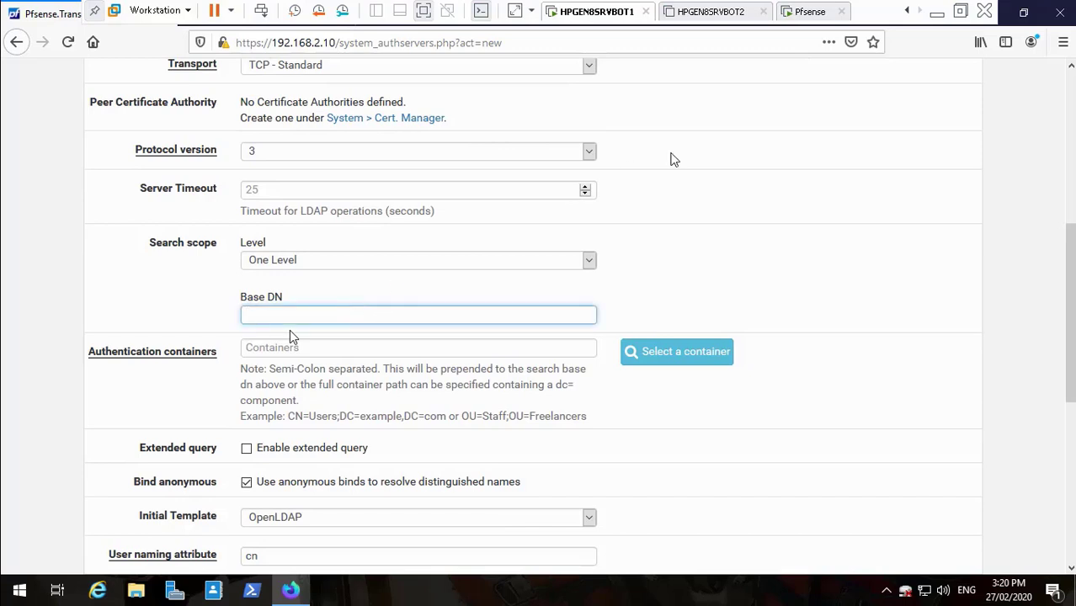
pyautogui.click(936, 10)
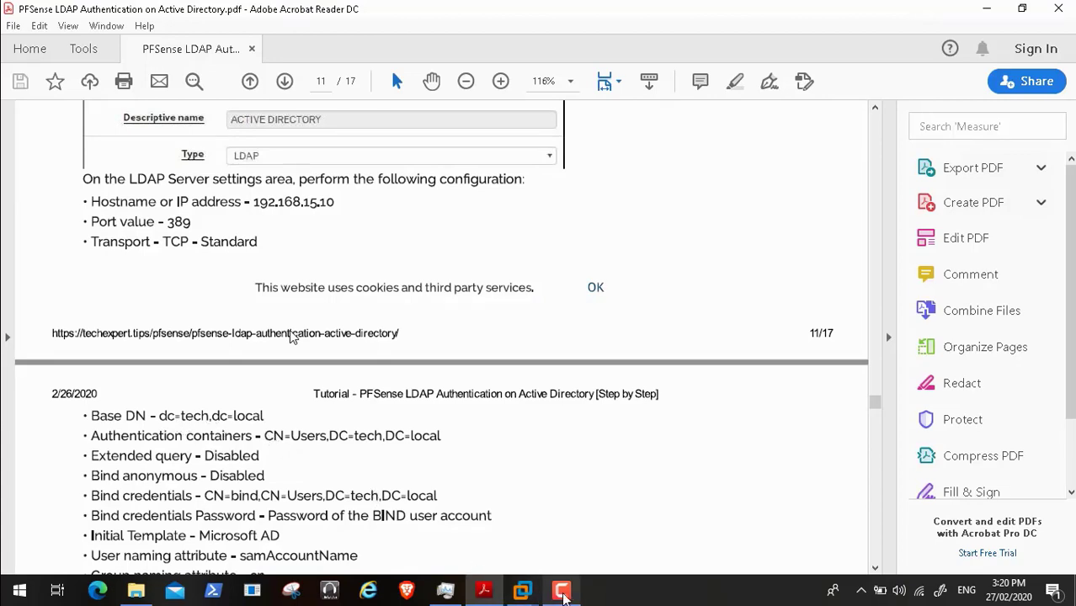
# - Back in the pfSense form, replace the mistyped Base DN text and begin entering dc=transf
pyautogui.click(536, 594)
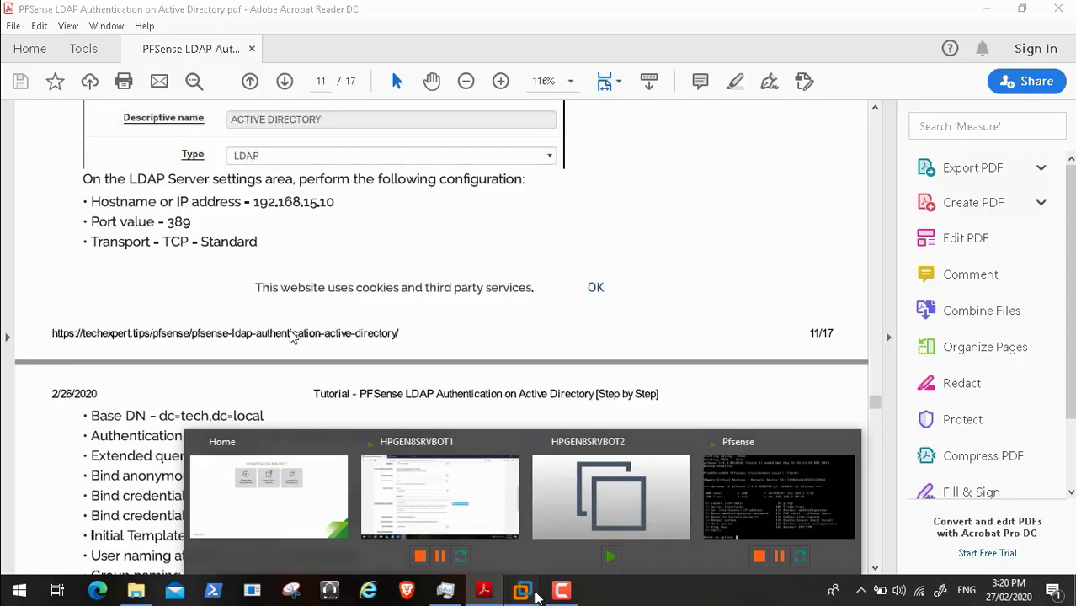
pyautogui.click(465, 496)
pyautogui.write('Tra')
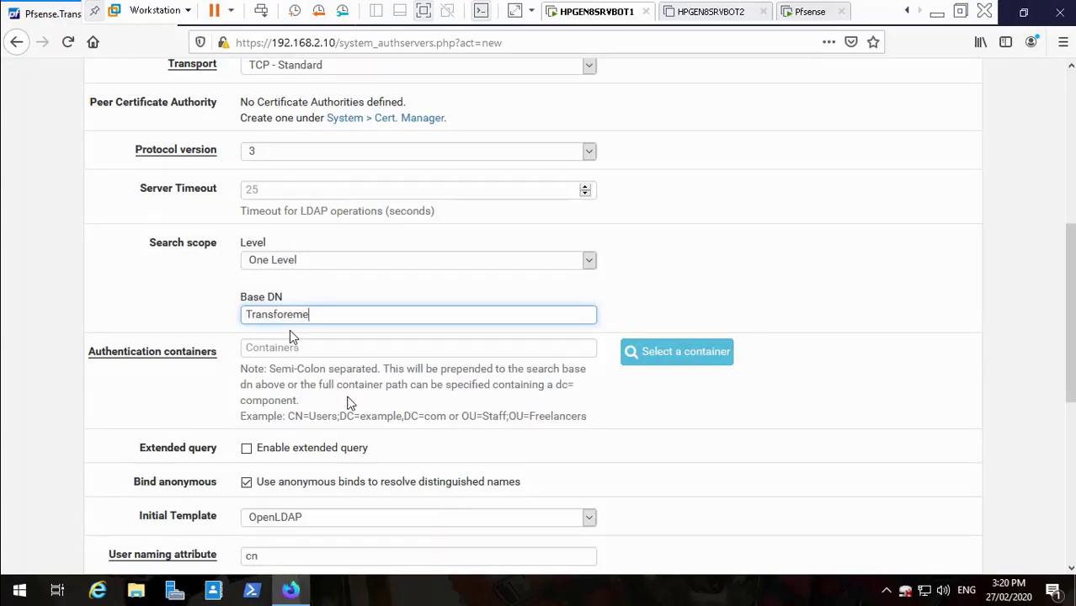
pyautogui.write('nsfore')
pyautogui.press('BackSpace')
pyautogui.press('BackSpace')
pyautogui.press('BackSpace')
pyautogui.press('BackSpace')
pyautogui.press('BackSpace')
pyautogui.press('BackSpace')
pyautogui.press('BackSpace')
pyautogui.press('BackSpace')
pyautogui.press('BackSpace')
pyautogui.write('dc=transf')
# - Play and pause the tutorial video while following the Base DN value dc=transformers,dc=local
pyautogui.moveTo(59, 566)
pyautogui.moveTo(72, 580)
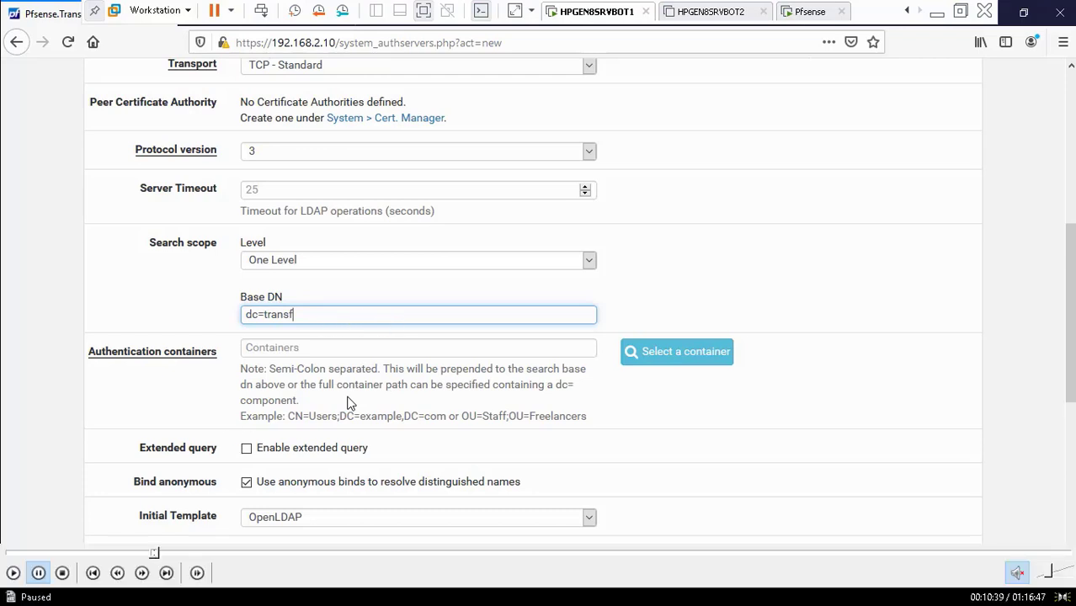
pyautogui.click(13, 572)
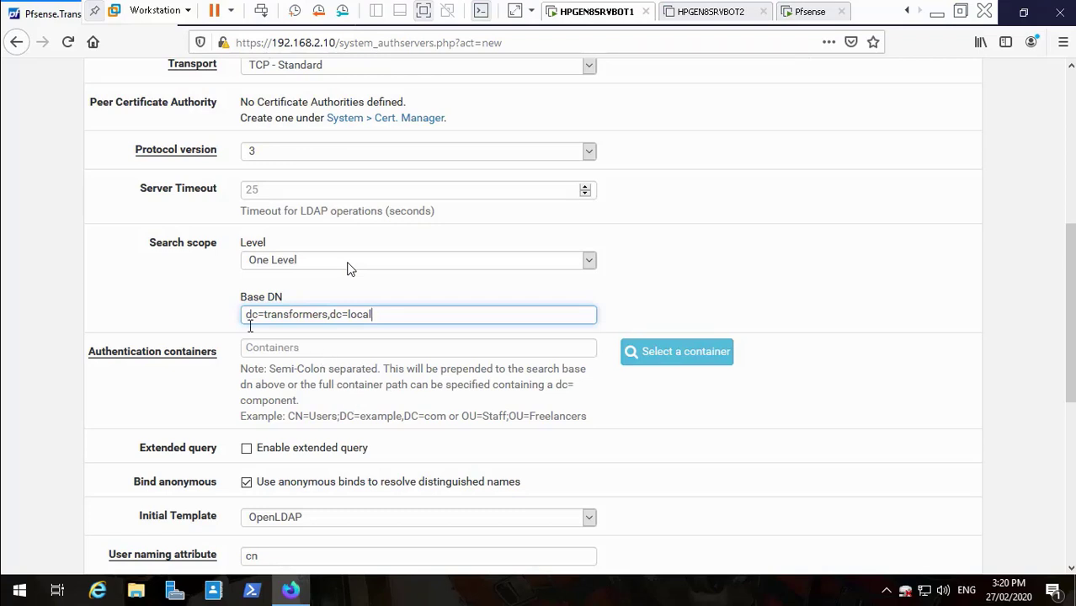
pyautogui.moveTo(60, 577)
pyautogui.moveTo(48, 569)
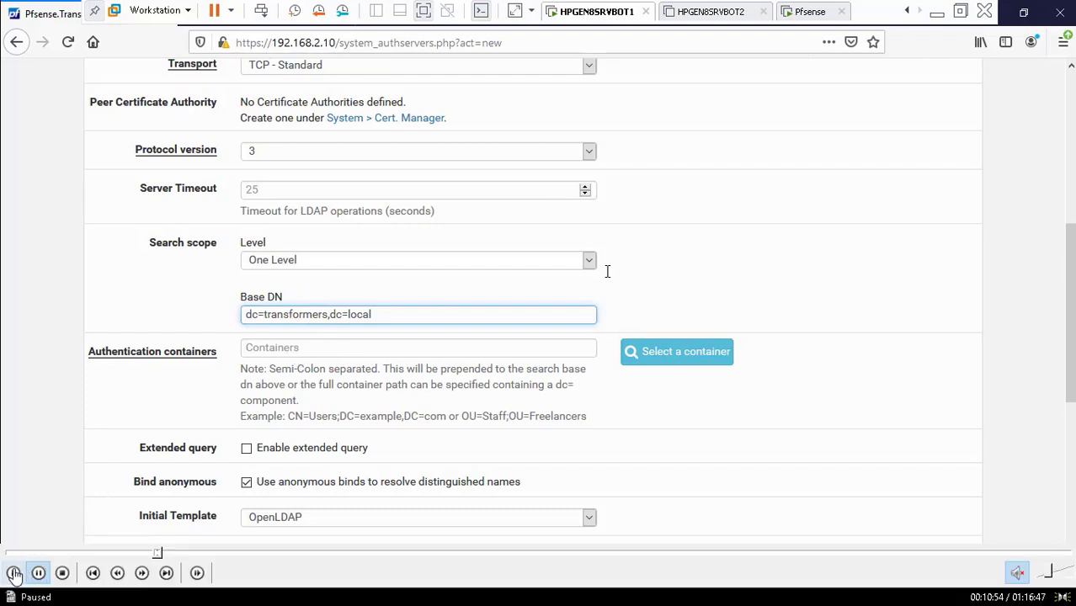
pyautogui.click(13, 572)
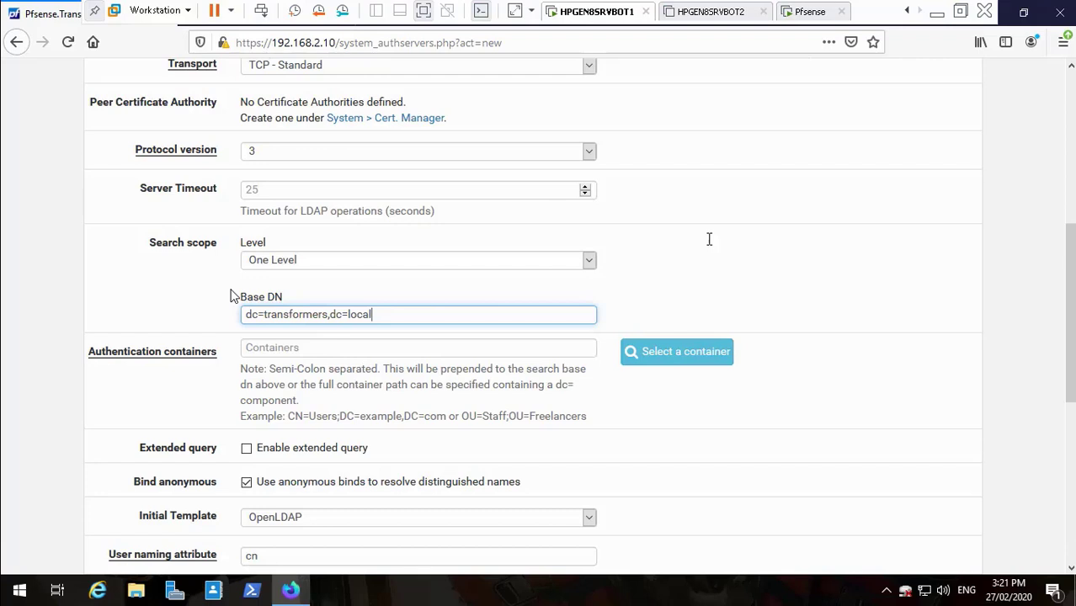
pyautogui.click(650, 354)
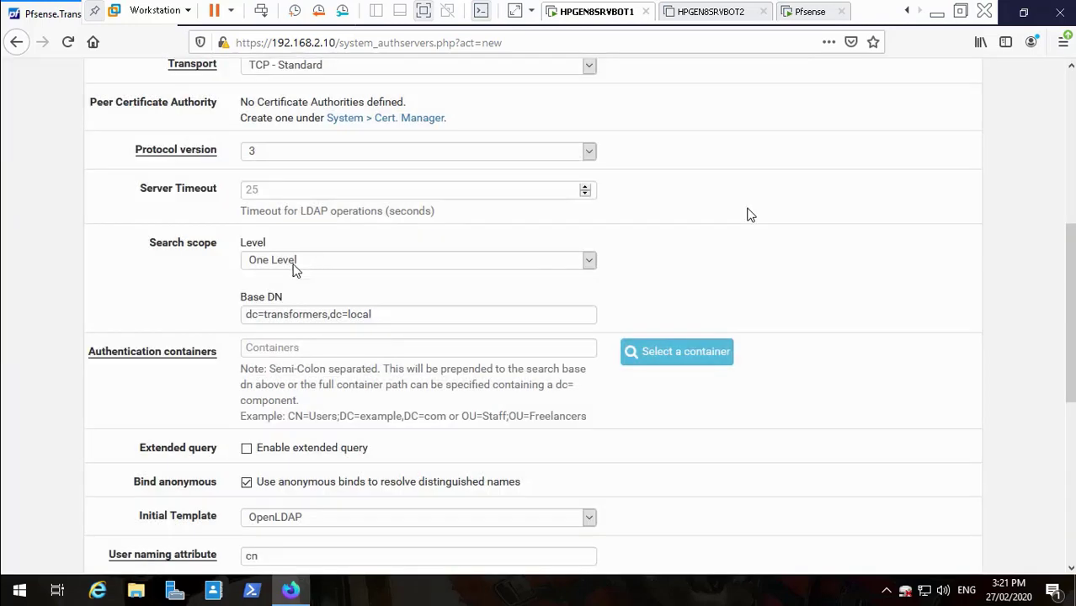
pyautogui.moveTo(15, 591)
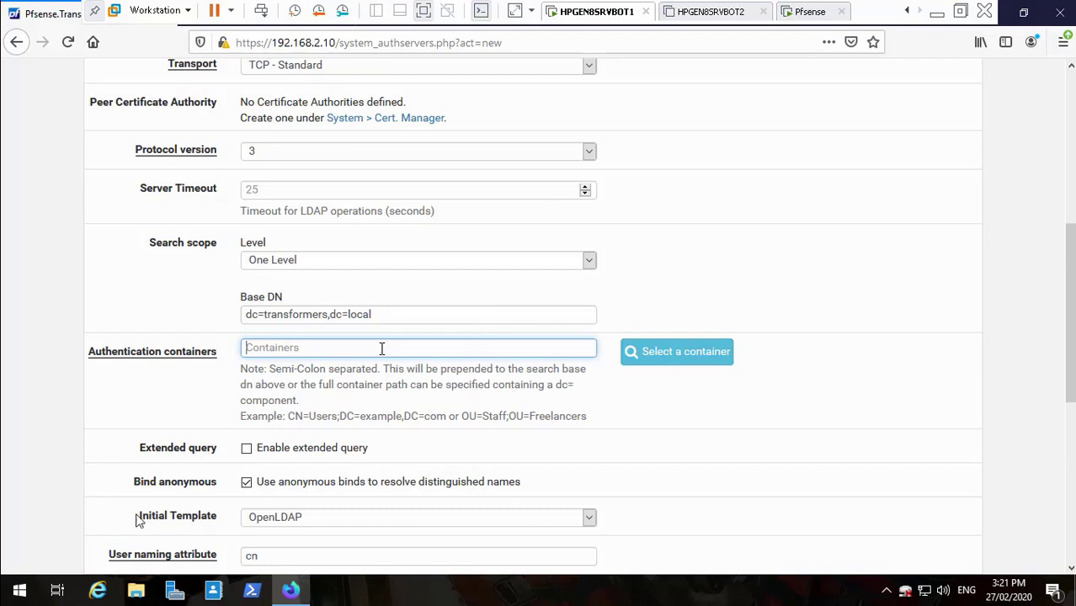
# - Move from the pfSense LDAP form to the Adobe Reader tutorial PDF to review container settings
pyautogui.moveTo(68, 579)
pyautogui.moveTo(16, 579)
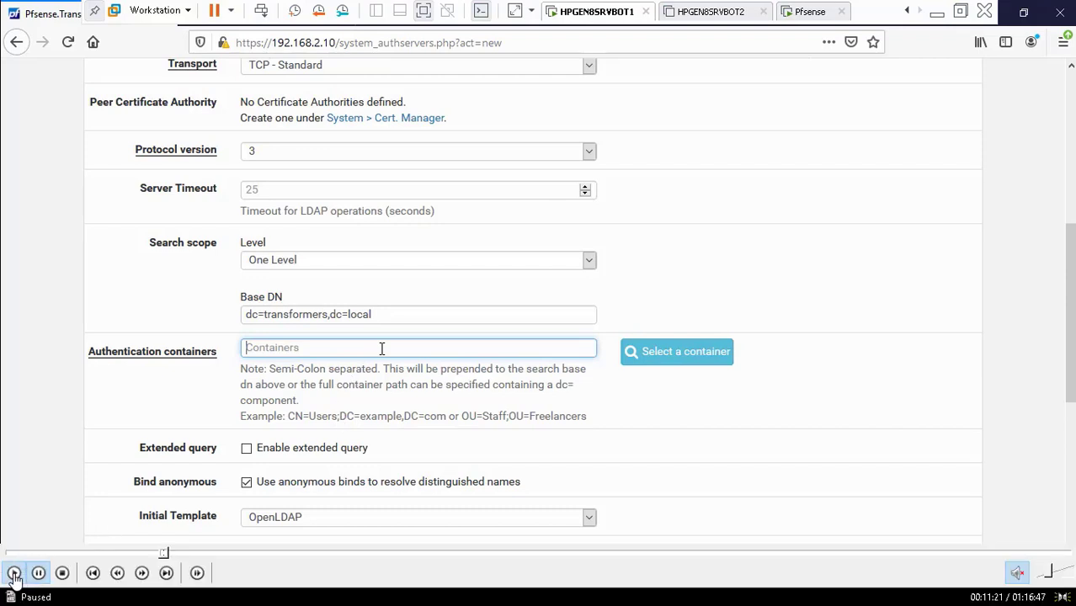
pyautogui.click(14, 575)
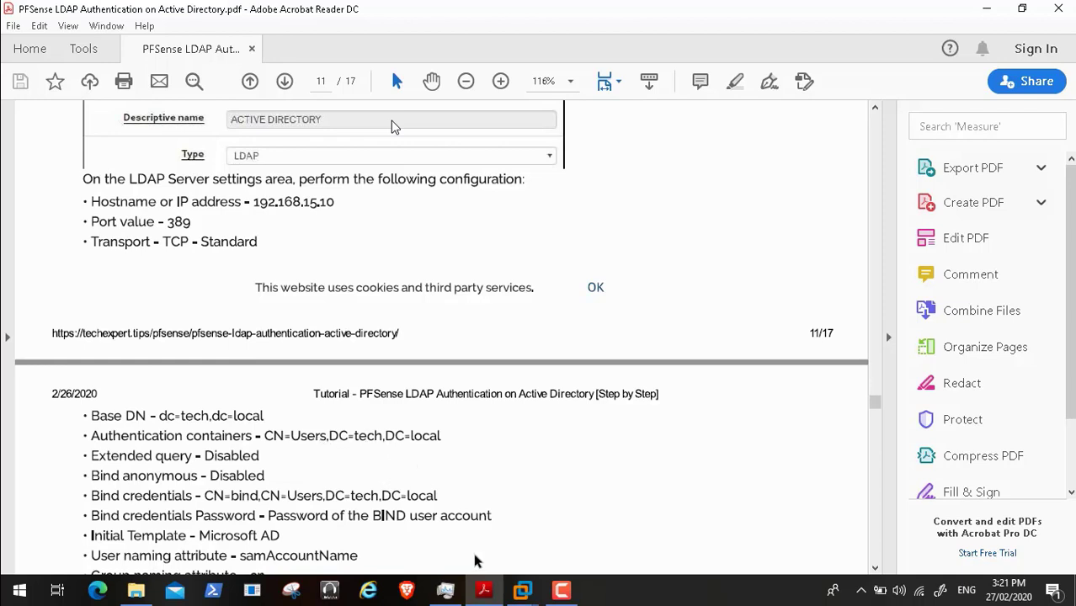
# - Return to the HPGEN8SRVBOT1 VM and start the Authentication containers entry with 'C'
pyautogui.moveTo(529, 588)
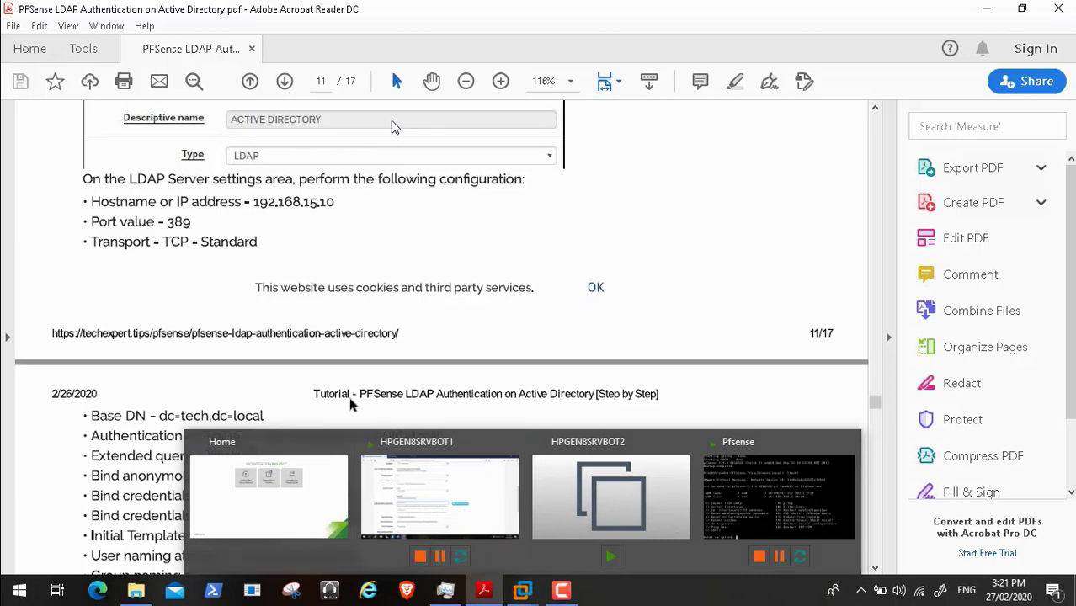
pyautogui.click(380, 491)
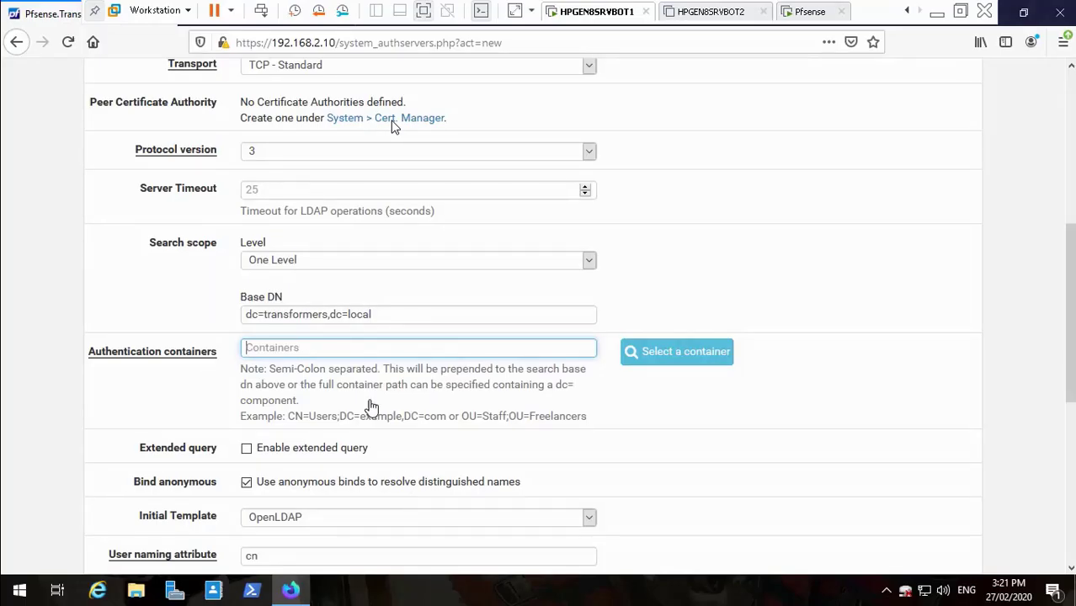
pyautogui.write('CN=')
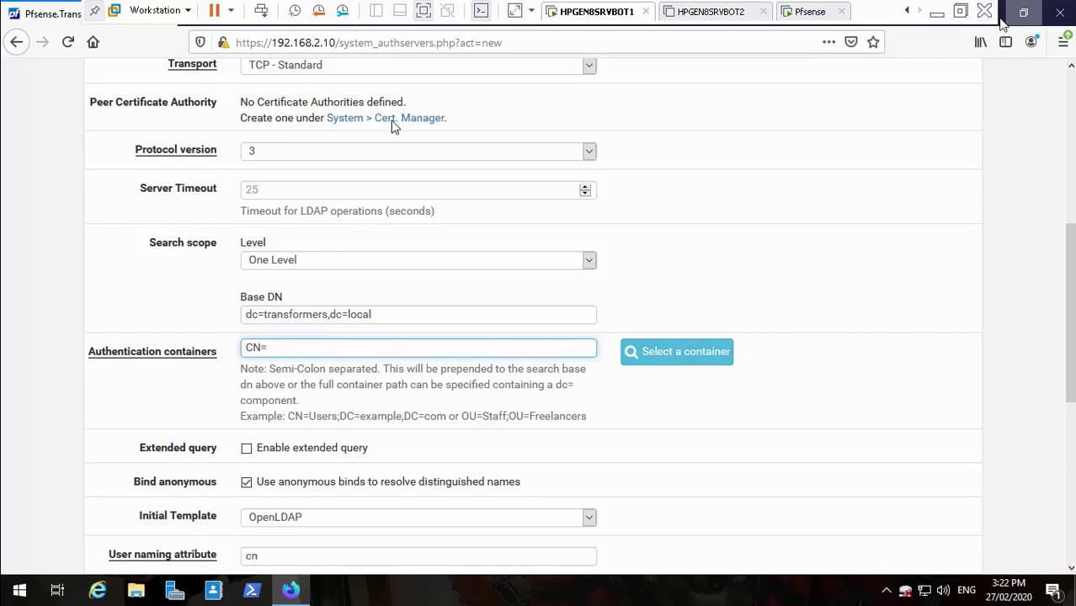
# - Check the tutorial PDF, then switch back to the HPGEN8SRVBOT1 virtual machine
pyautogui.click(936, 14)
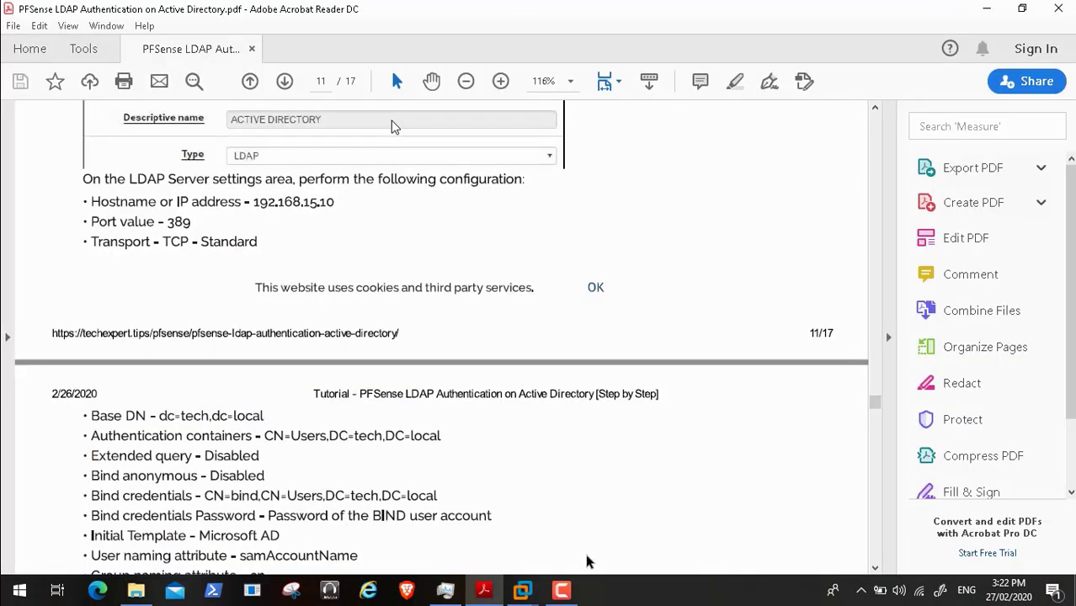
pyautogui.click(564, 592)
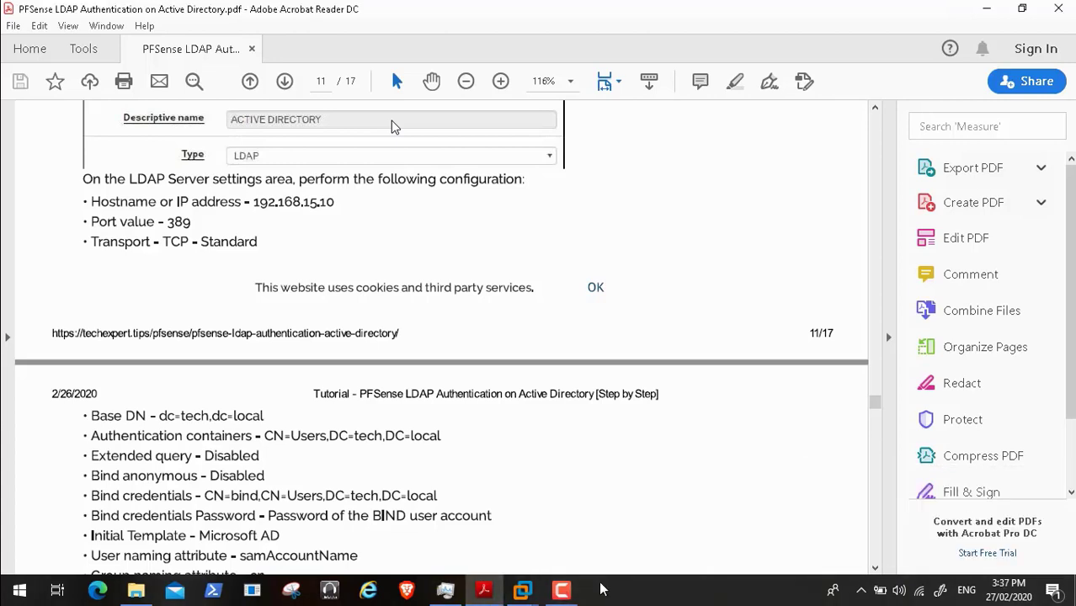
pyautogui.click(522, 591)
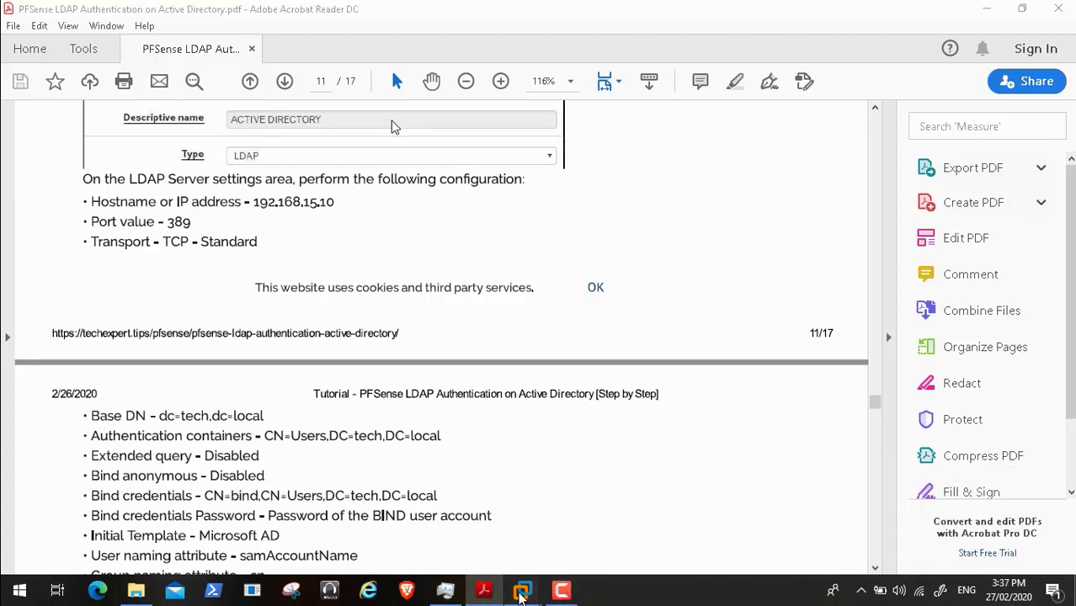
pyautogui.click(495, 515)
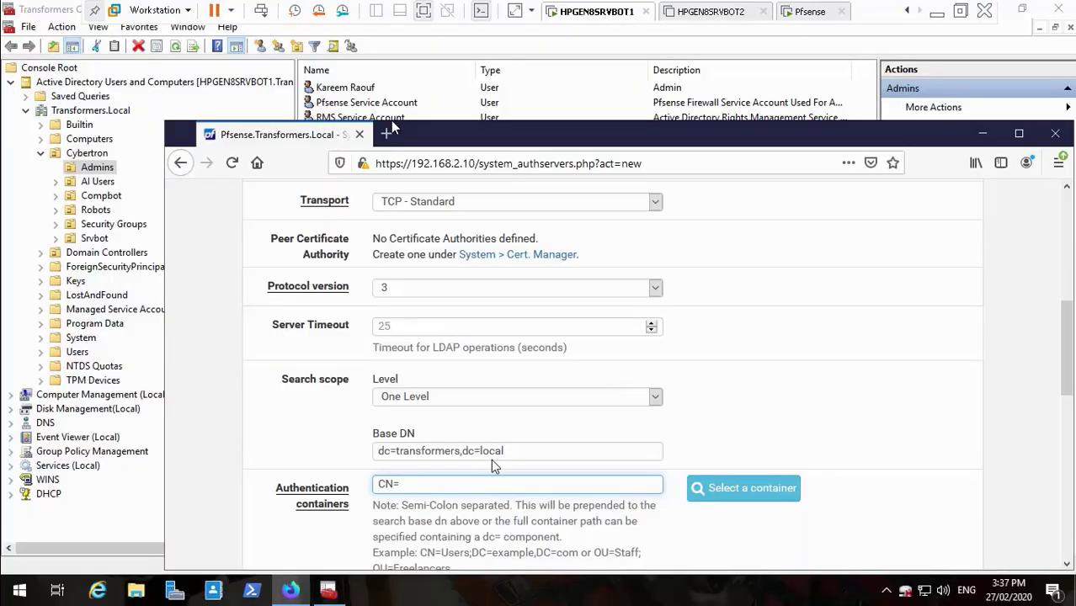
# - Type 'Admins' after CN= in Authentication containers and resume the tutorial video
pyautogui.write('Admins')
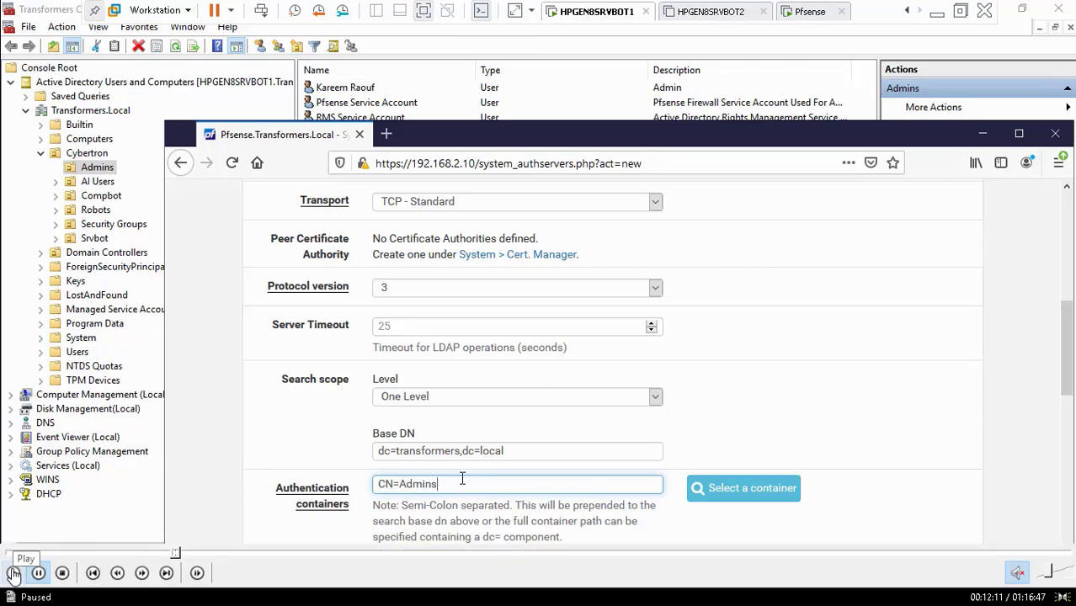
pyautogui.click(12, 573)
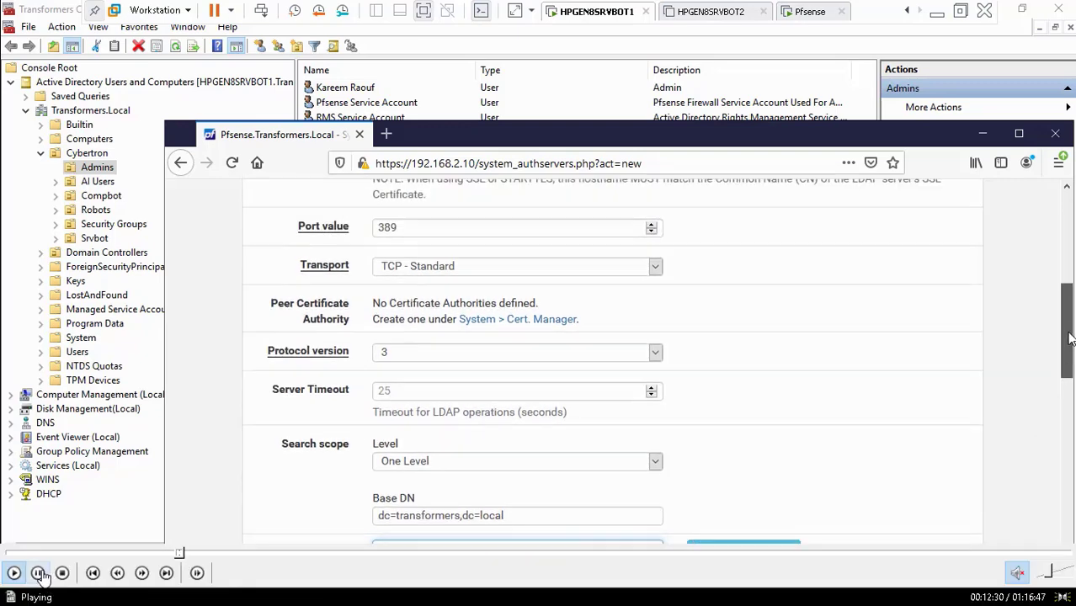
# - Pause, rewind and replay the tutorial video to recheck the container and Base DN values
pyautogui.click(38, 572)
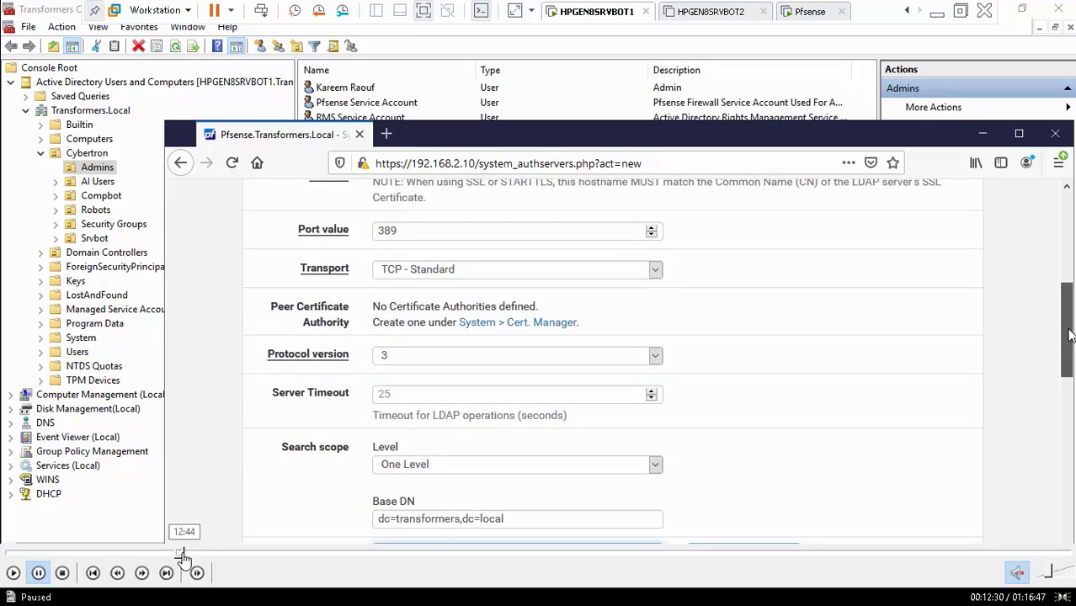
pyautogui.click(177, 553)
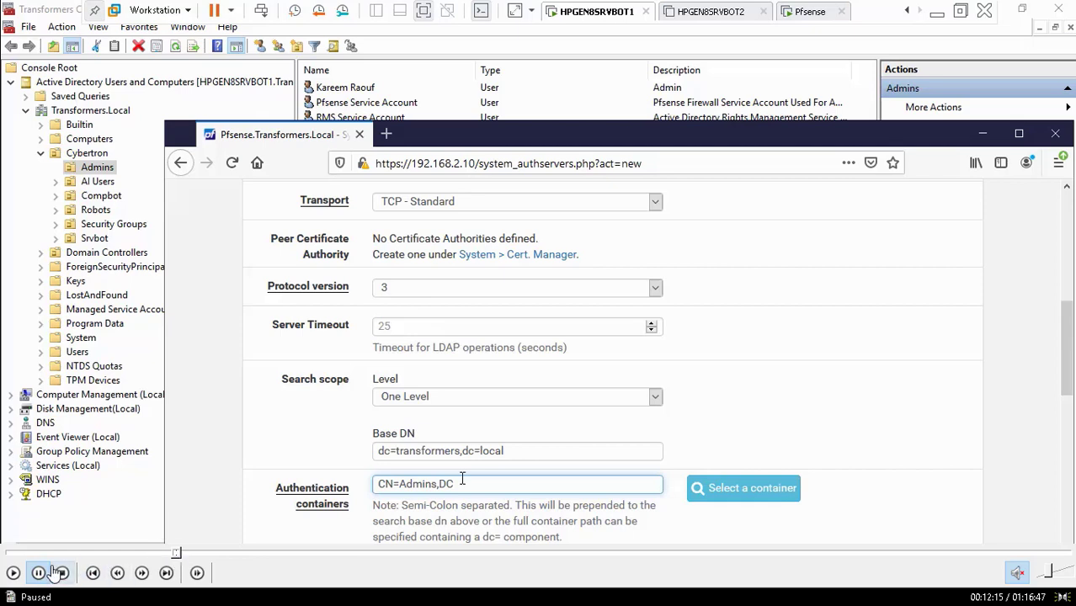
pyautogui.click(13, 573)
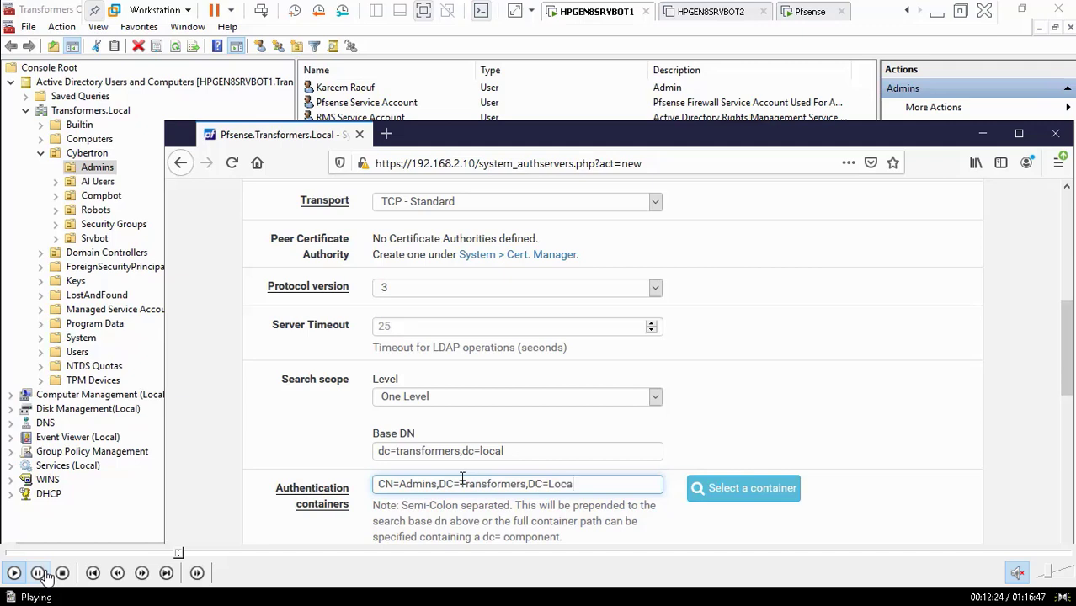
pyautogui.click(39, 573)
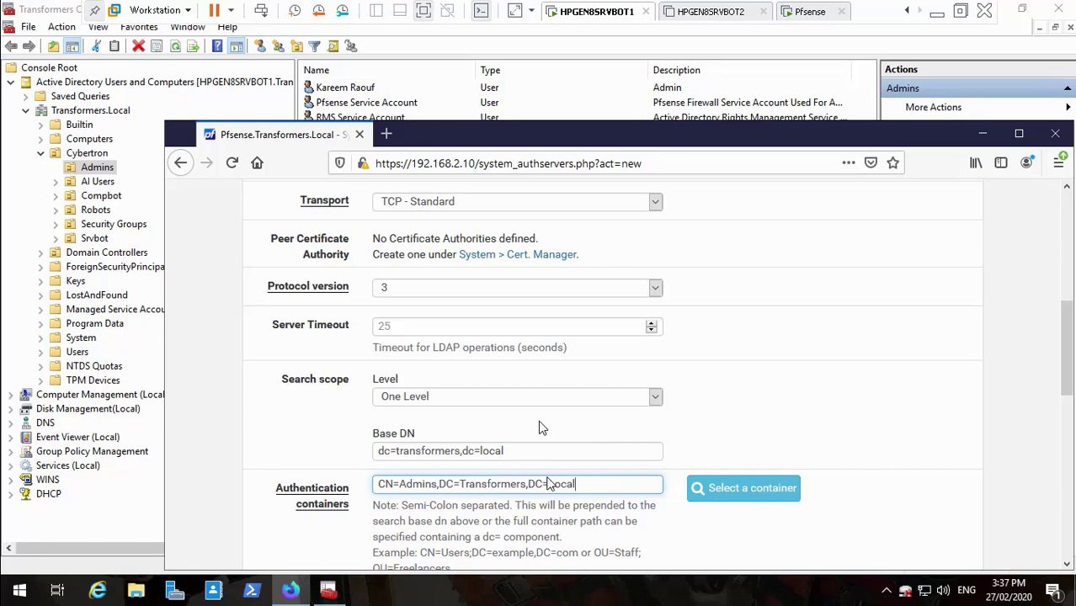
pyautogui.moveTo(40, 574)
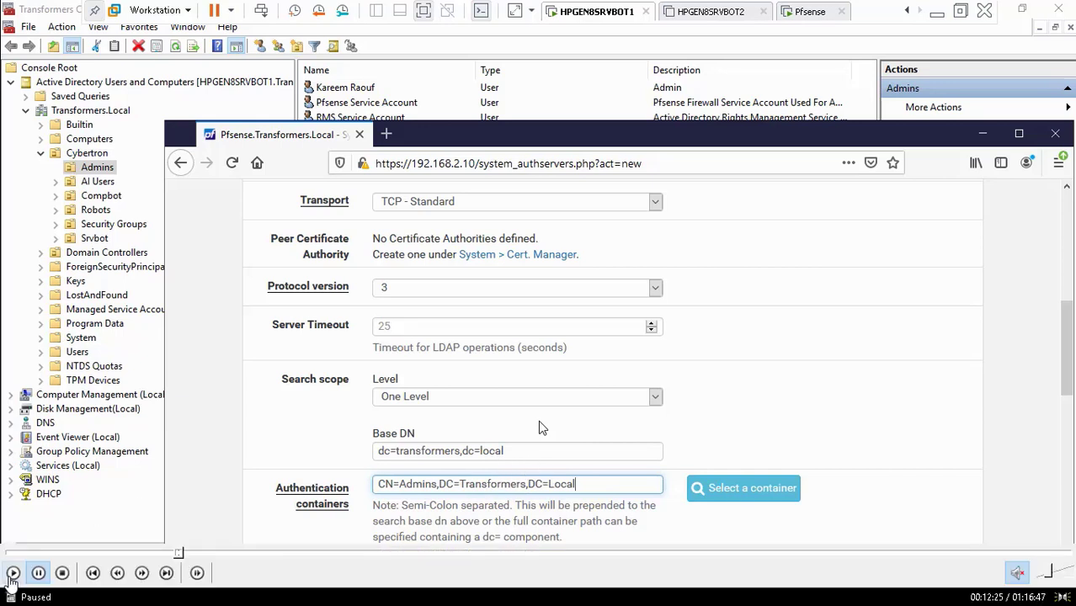
pyautogui.click(12, 580)
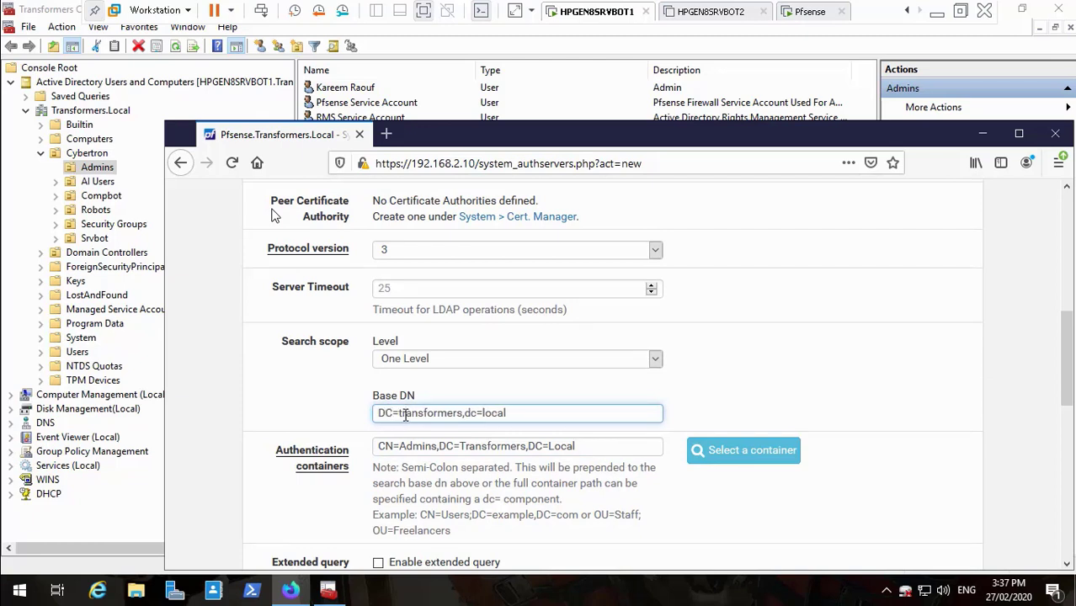
# - Recapitalise the Base DN to DC=Transformers,DC=Local
pyautogui.press('BackSpace')
pyautogui.write('T')
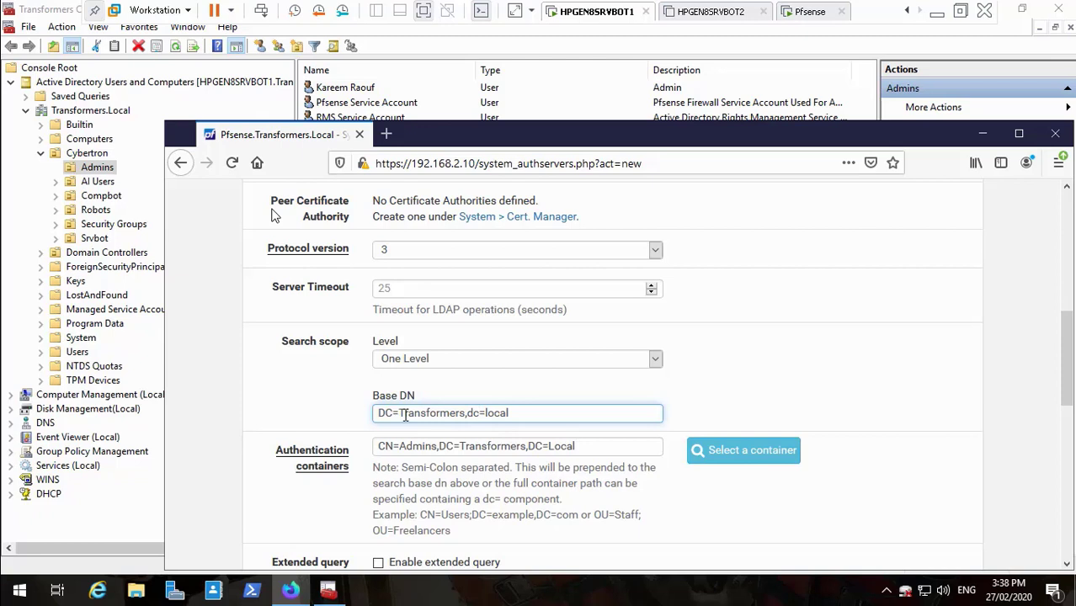
pyautogui.press('BackSpace')
pyautogui.press('BackSpace')
pyautogui.write('DC')
pyautogui.press('Delete')
pyautogui.write('L')
# - Return to the authentication container value, scroll the form, and bring up the tutorial PDF
pyautogui.click(619, 453)
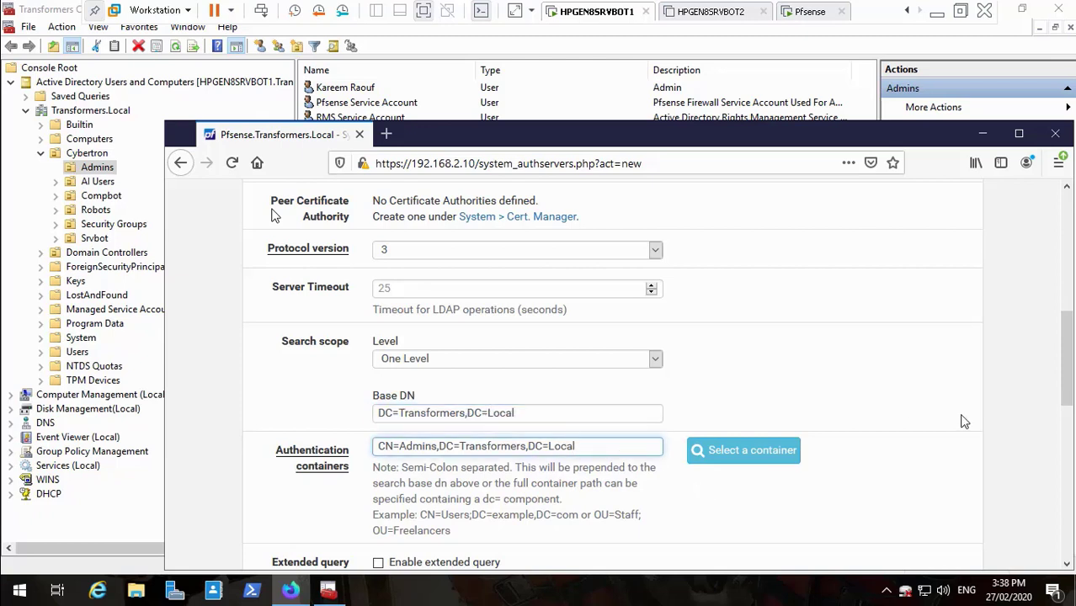
pyautogui.moveTo(1066, 375); pyautogui.dragTo(1067, 399)
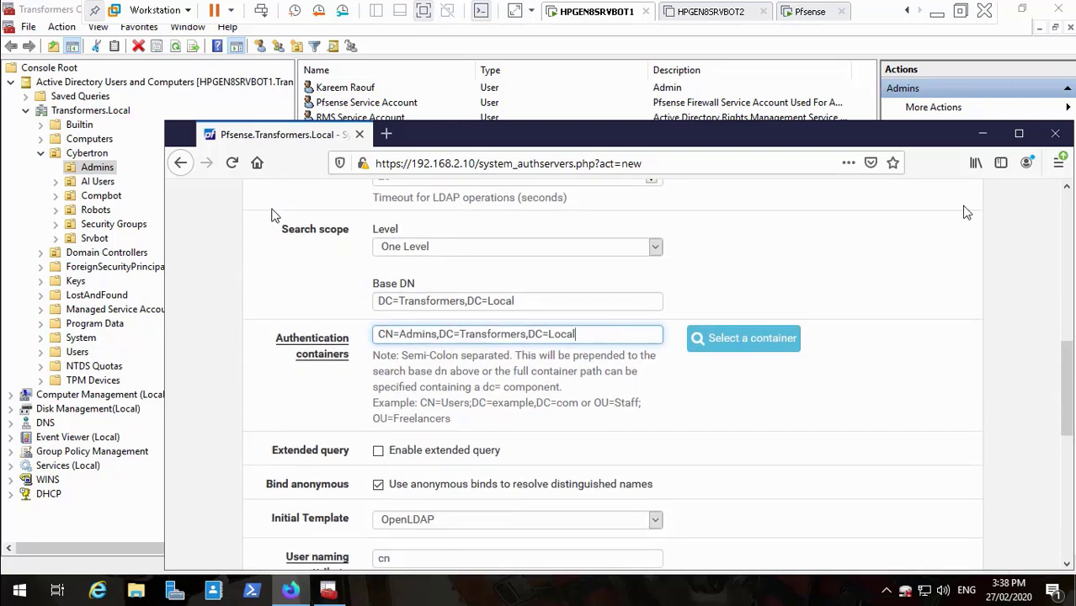
pyautogui.click(936, 14)
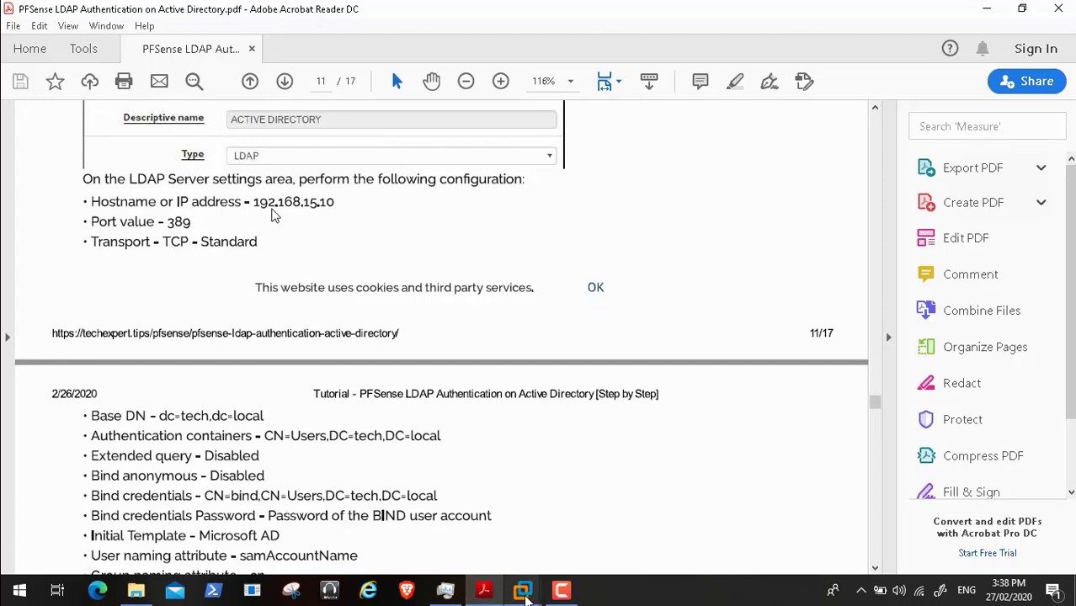
# - Bring the pfSense VM back, scroll the LDAP form, and recheck the tutorial PDF
pyautogui.moveTo(524, 596)
pyautogui.click(479, 505)
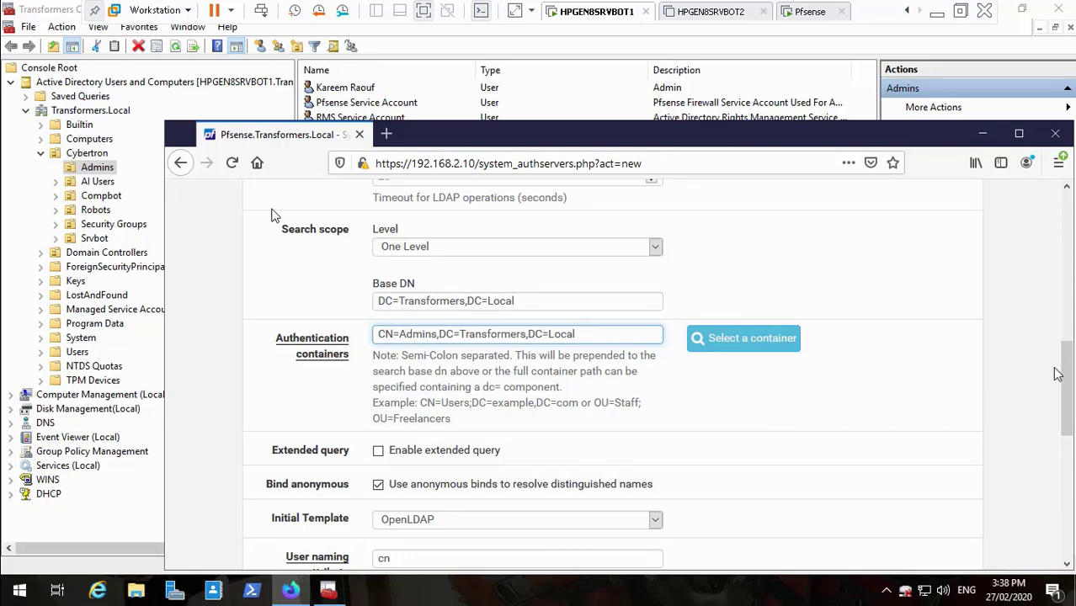
pyautogui.moveTo(1067, 378); pyautogui.dragTo(1068, 387)
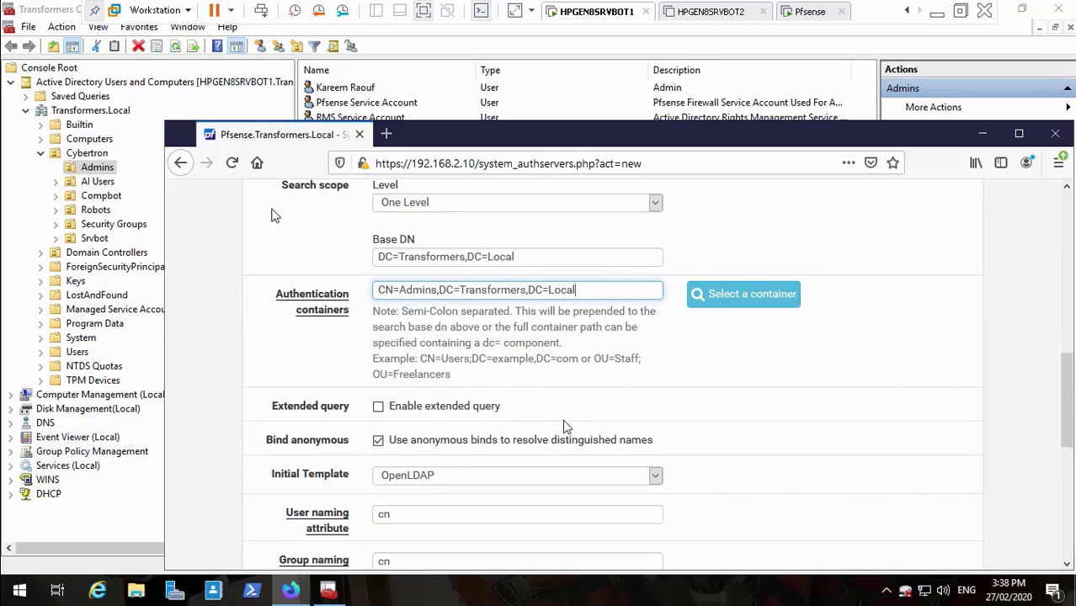
pyautogui.click(936, 10)
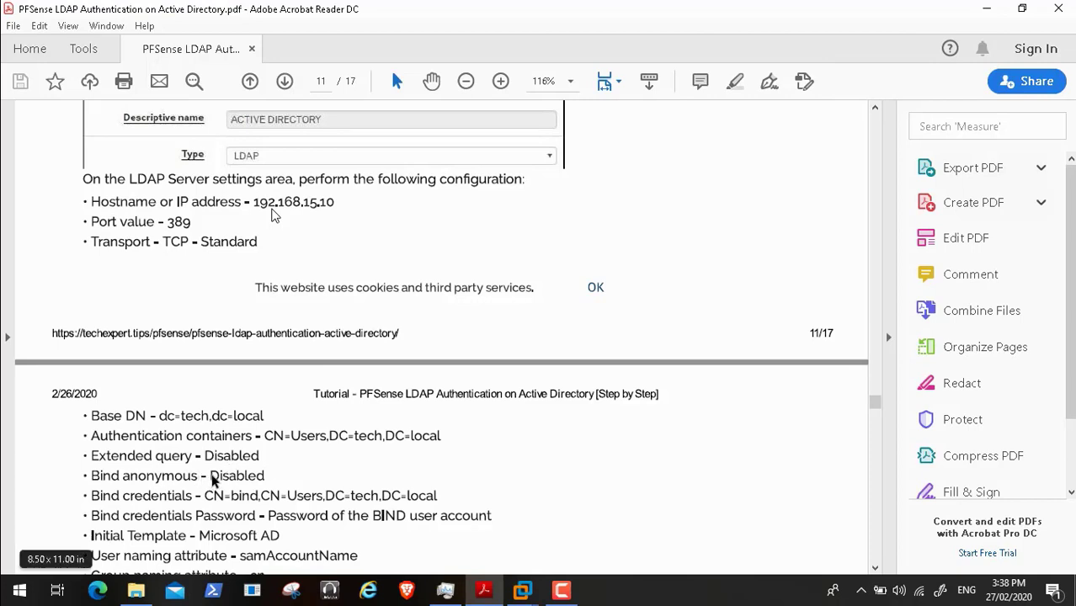
# - Uncheck 'Use anonymous binds' to reveal the bind credentials fields, then return to the PDF
pyautogui.moveTo(519, 594)
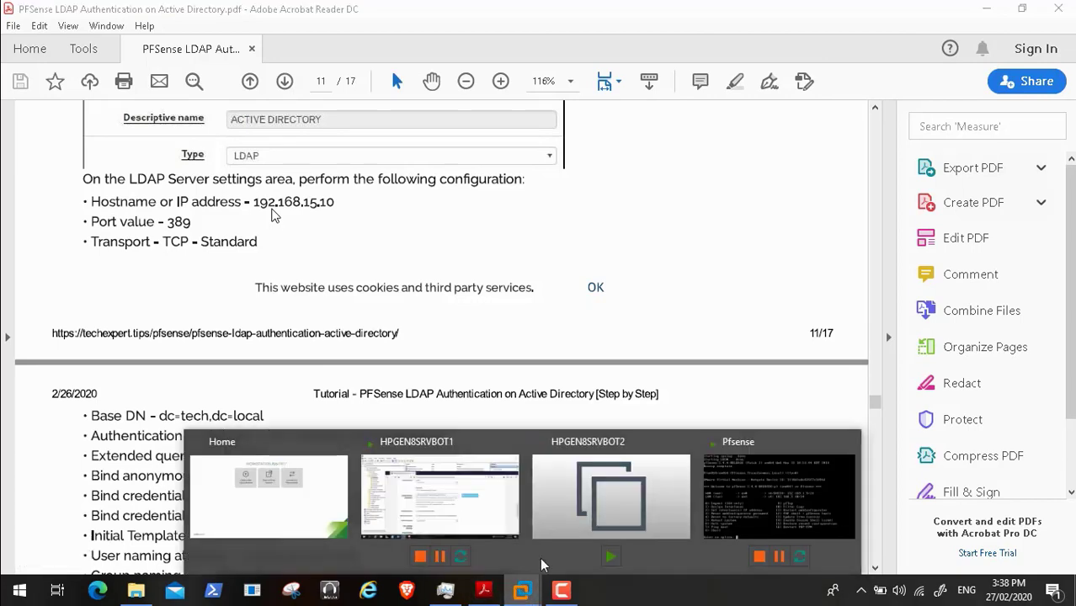
pyautogui.click(504, 495)
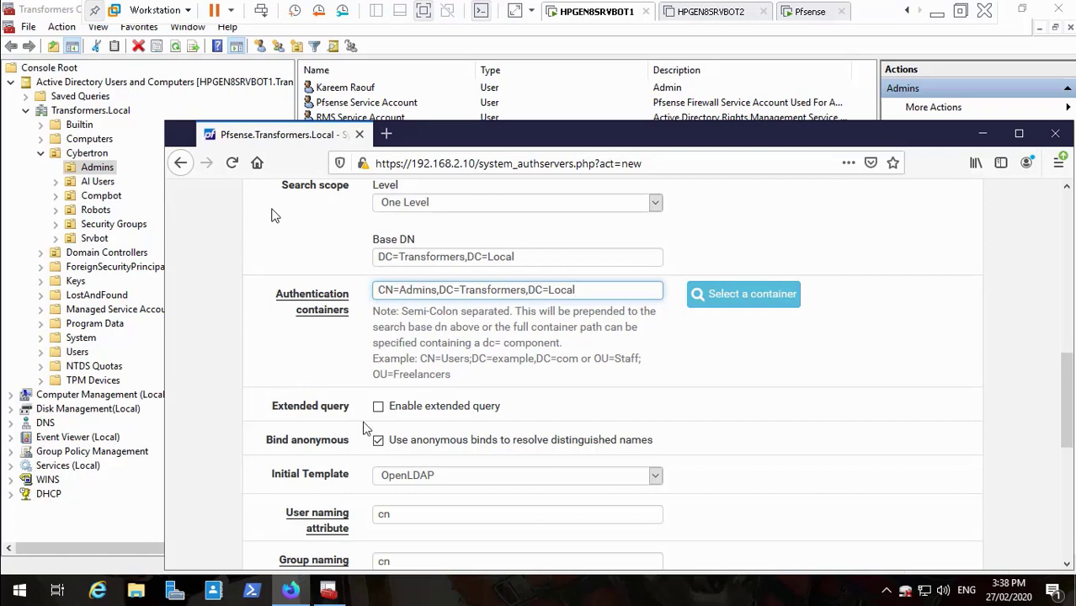
pyautogui.click(378, 441)
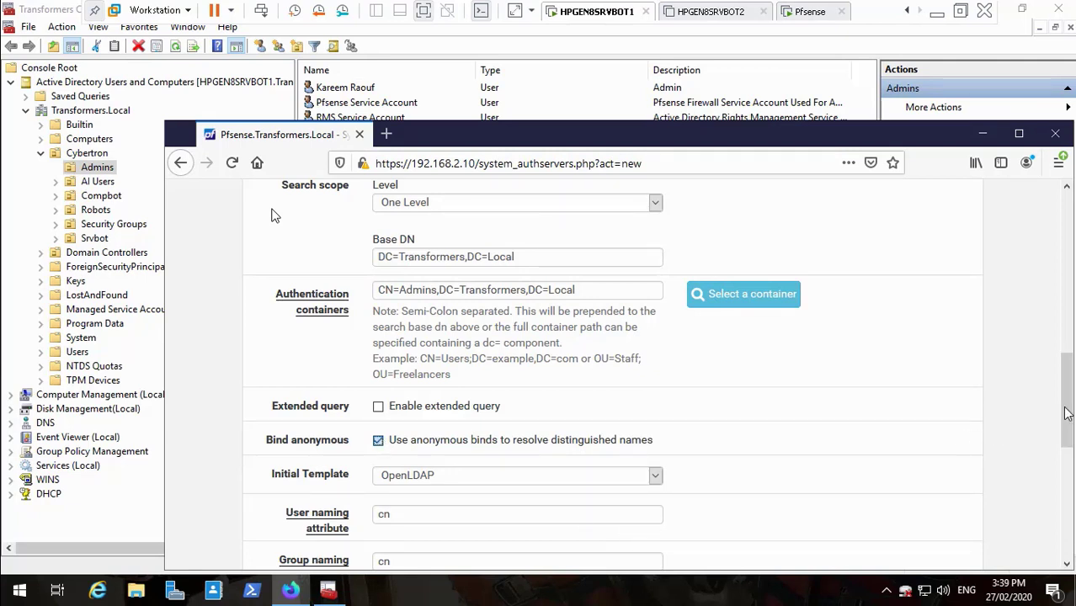
pyautogui.moveTo(1065, 408); pyautogui.dragTo(1064, 421)
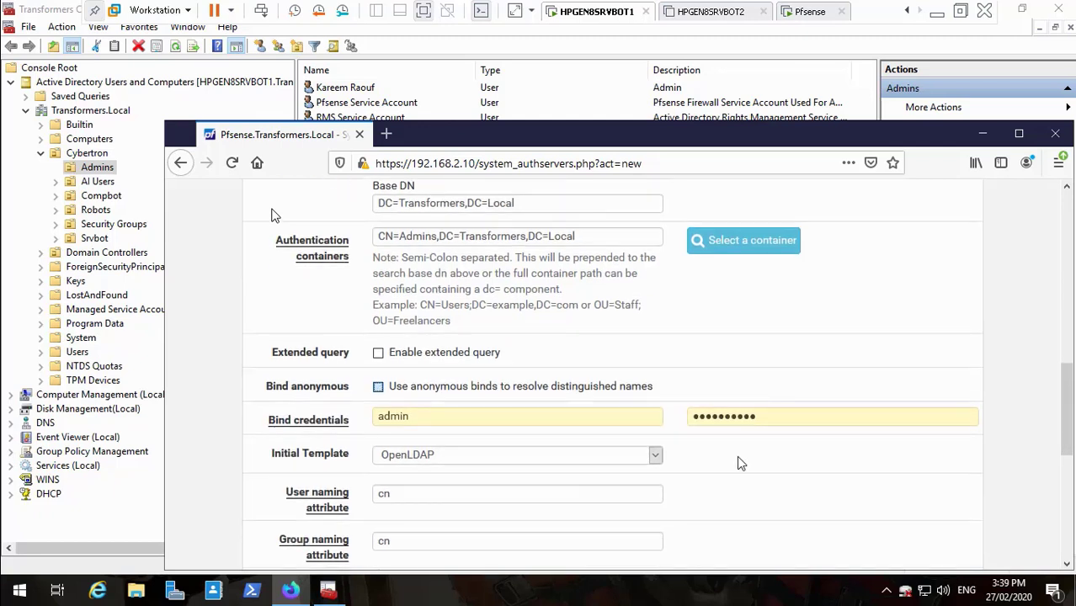
pyautogui.press('space')
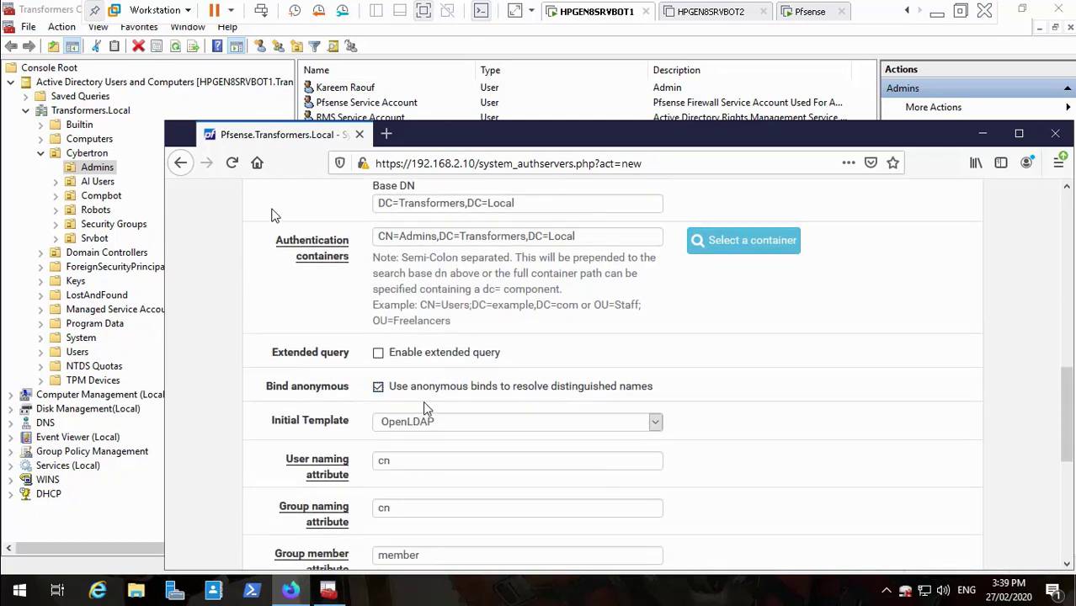
pyautogui.click(379, 388)
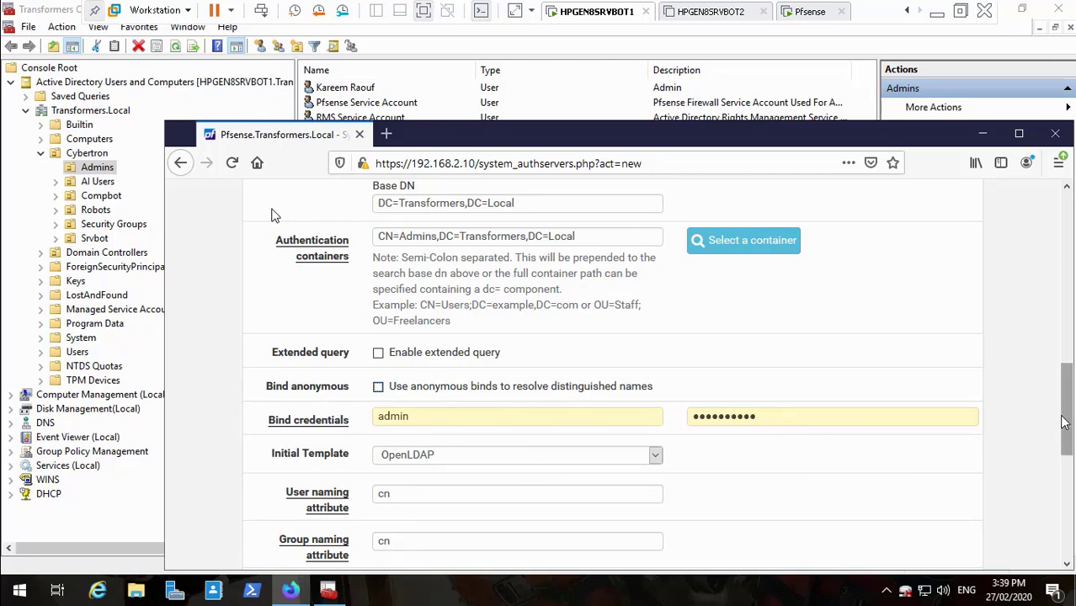
pyautogui.moveTo(1066, 410); pyautogui.dragTo(1069, 431)
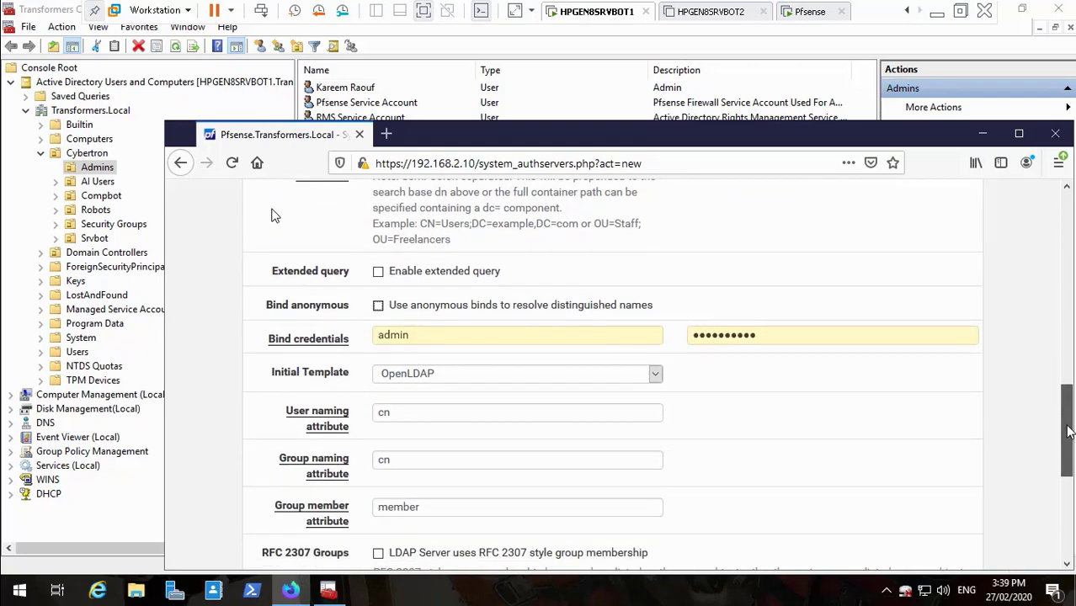
pyautogui.click(936, 11)
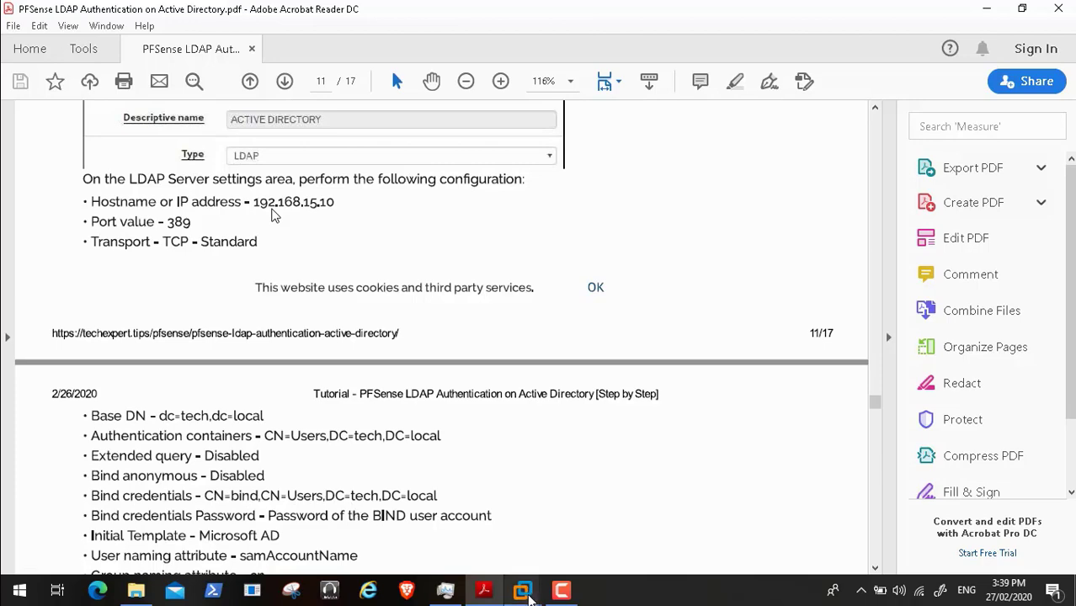
# - Replace the 'admin' bind user name with CN, then minimize Firefox to reach Active Directory Users and Computers
pyautogui.click(463, 501)
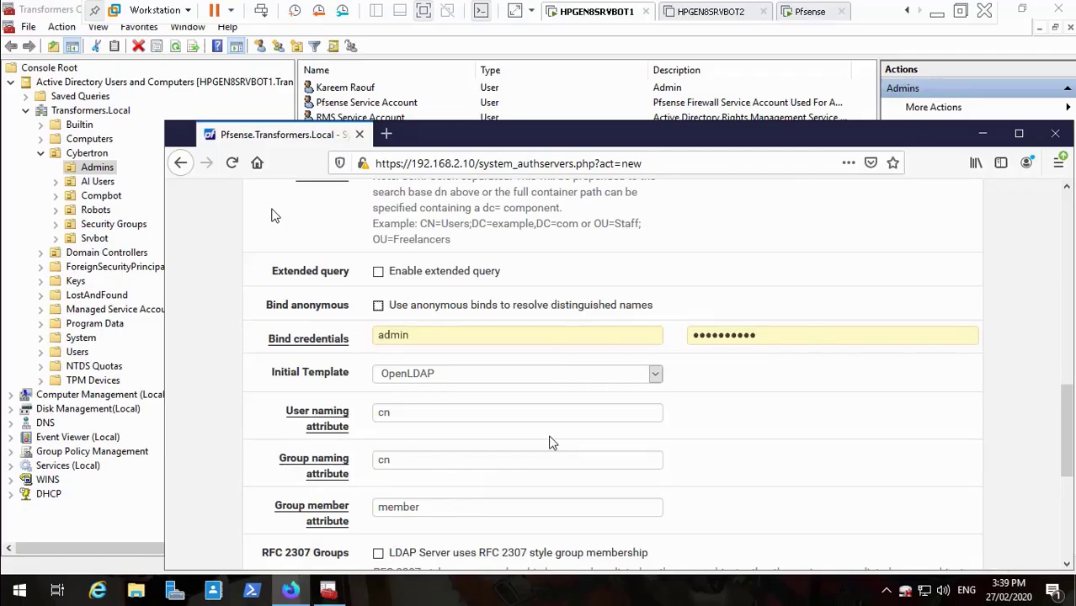
pyautogui.click(496, 332)
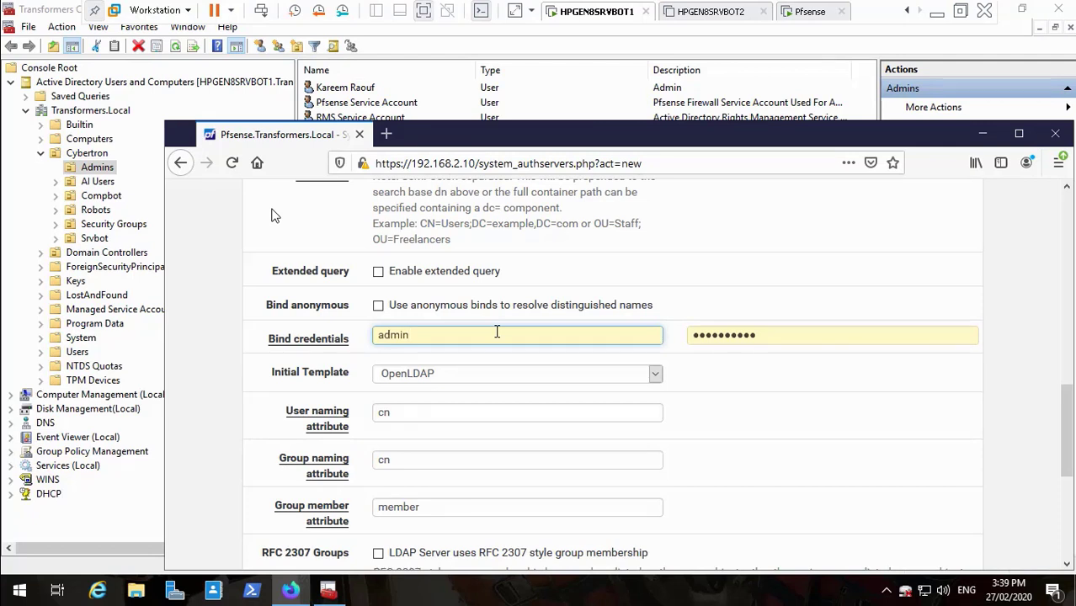
pyautogui.press('BackSpace')
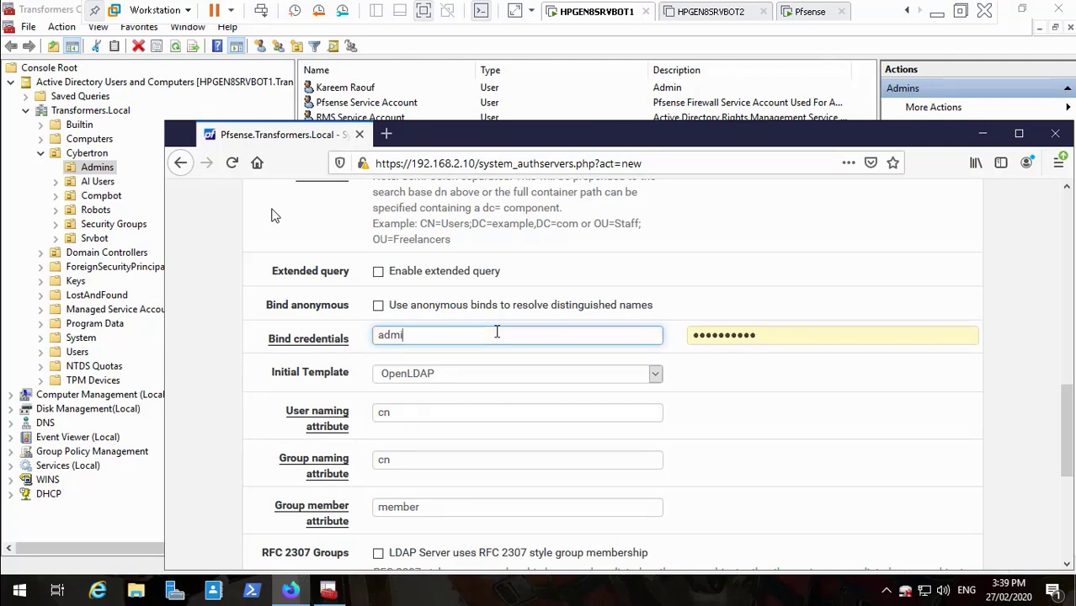
pyautogui.press('BackSpace')
pyautogui.press('BackSpace')
pyautogui.press('BackSpace')
pyautogui.write('CN=')
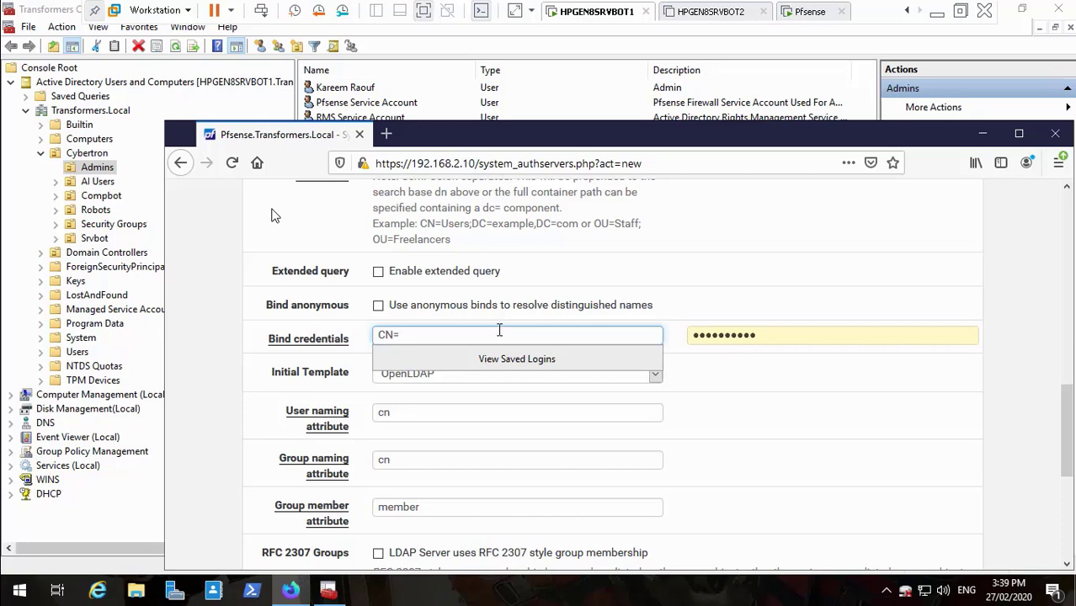
pyautogui.click(981, 133)
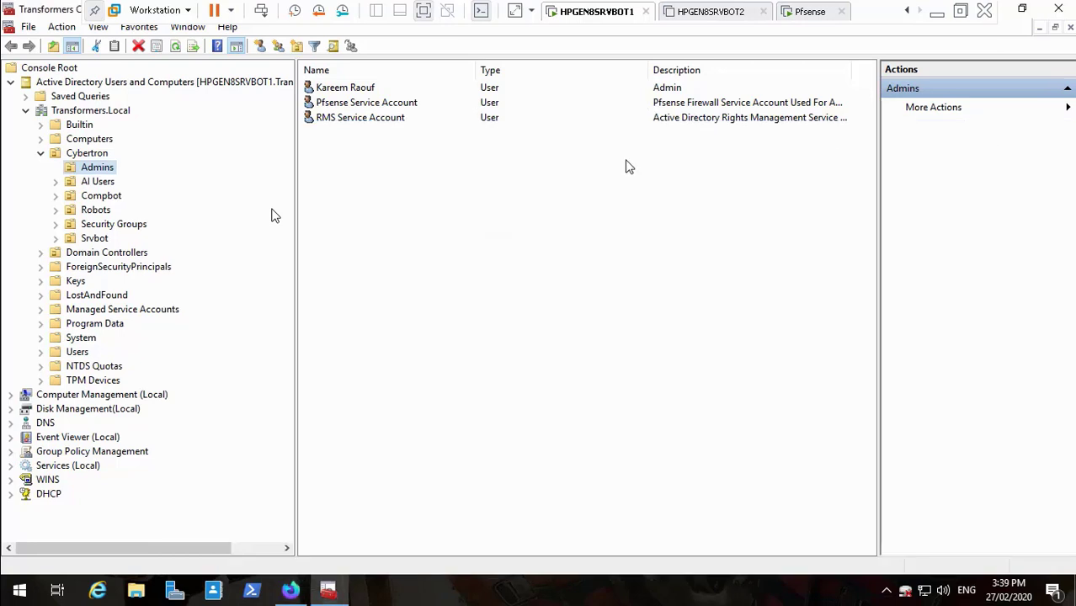
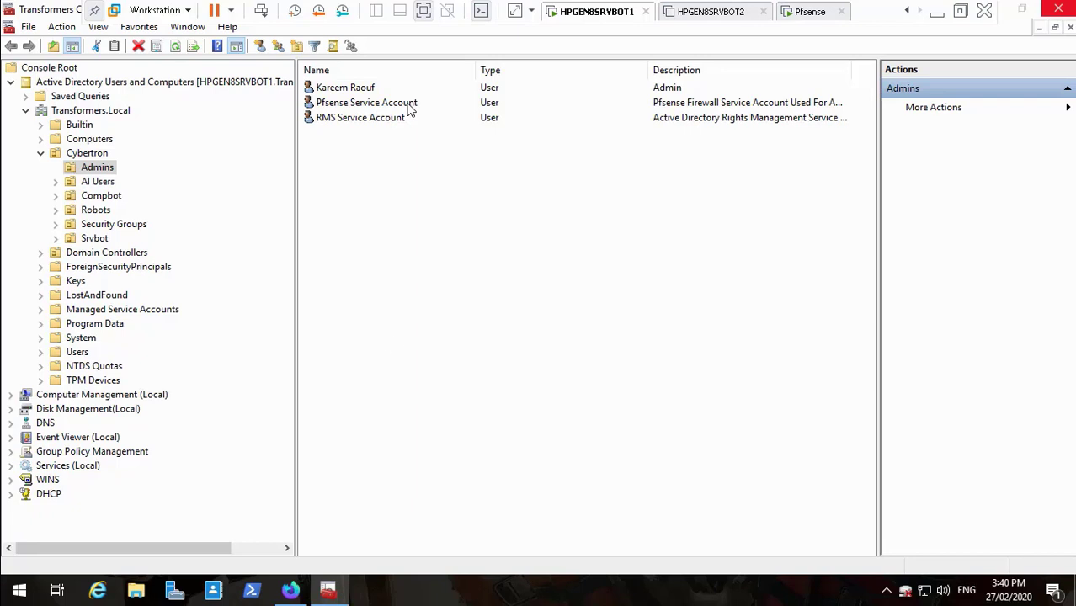
# - Seek to the Pfsense Service Account Properties Account tab and pause to read its logon name
pyautogui.moveTo(237, 563)
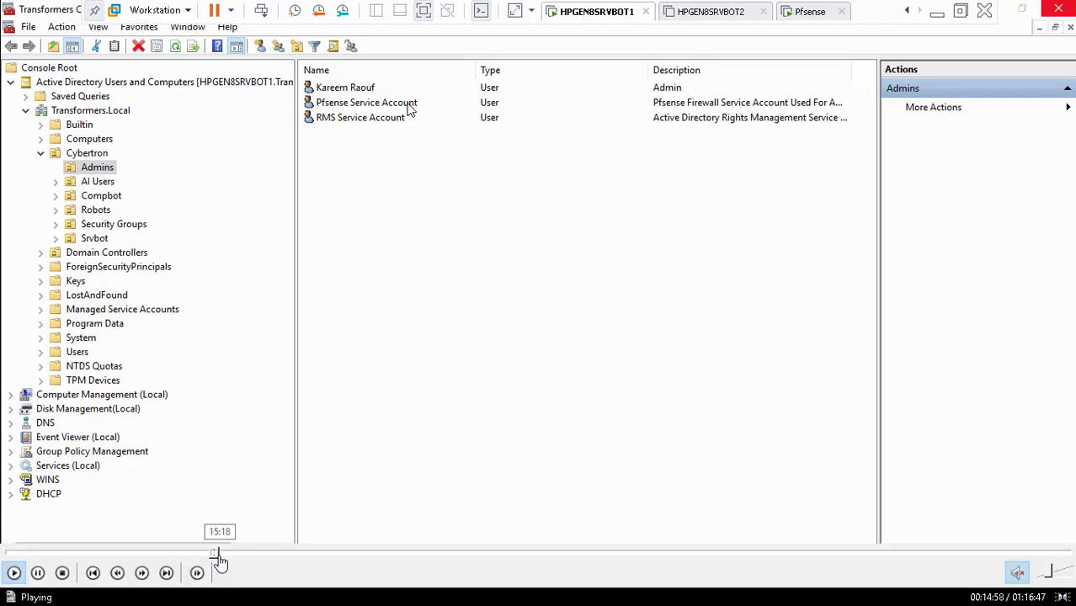
pyautogui.click(217, 554)
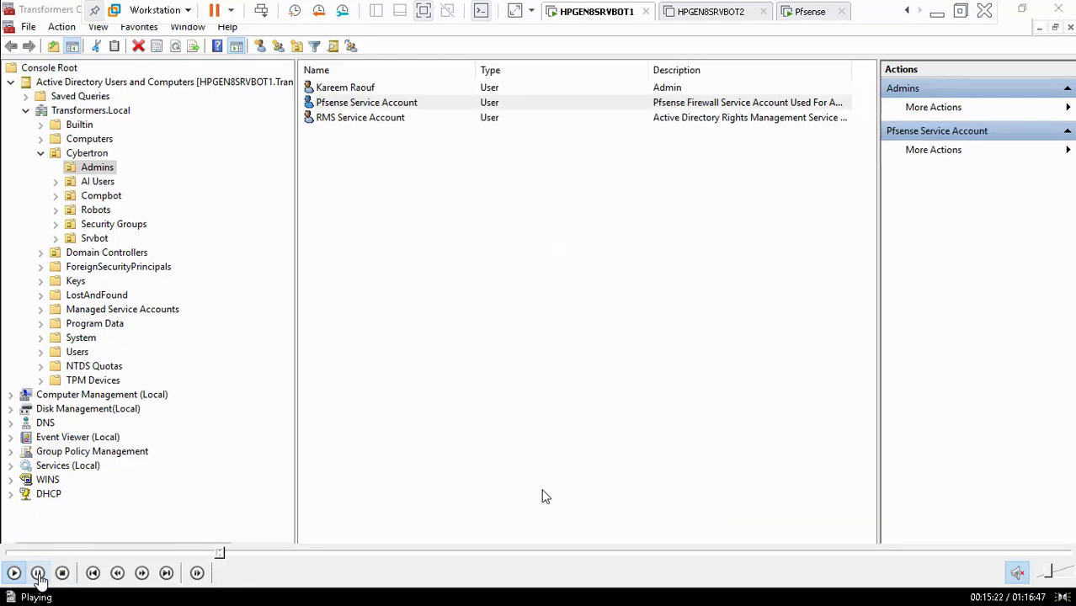
pyautogui.click(38, 573)
pyautogui.click(216, 554)
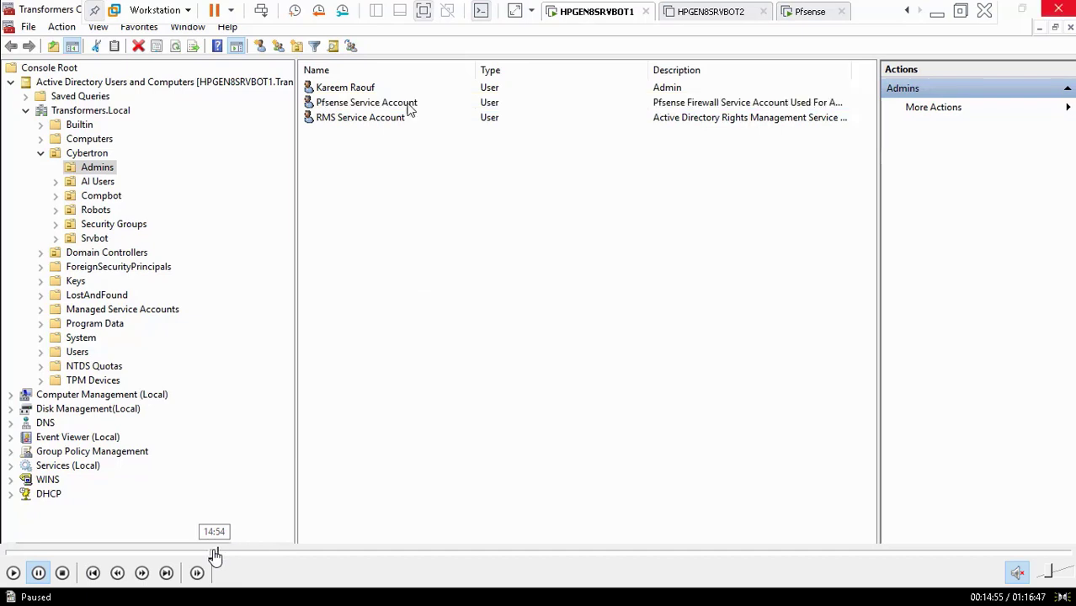
pyautogui.click(10, 574)
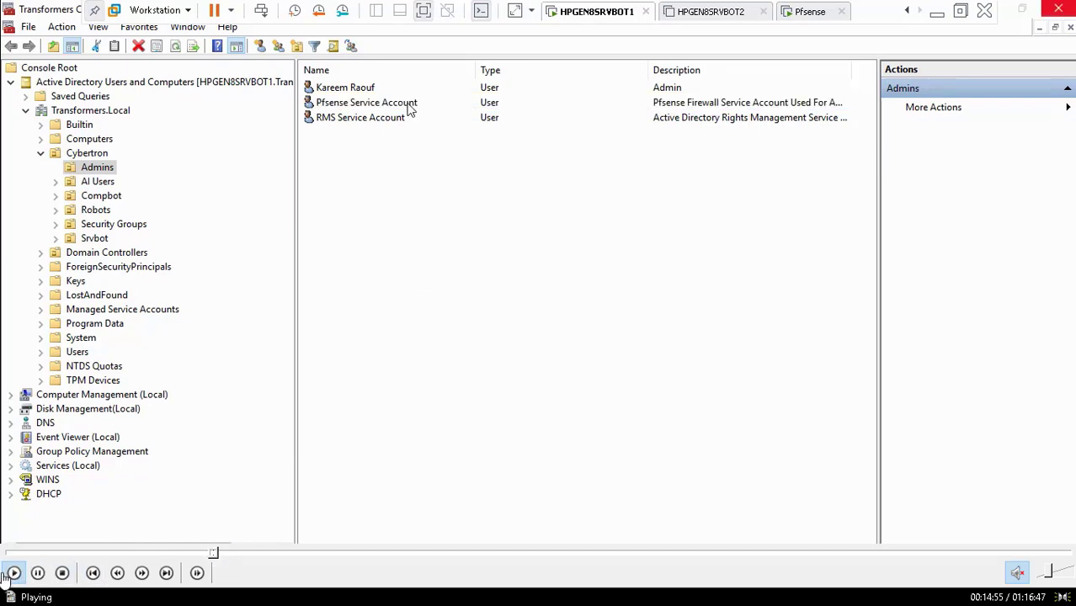
pyautogui.click(216, 554)
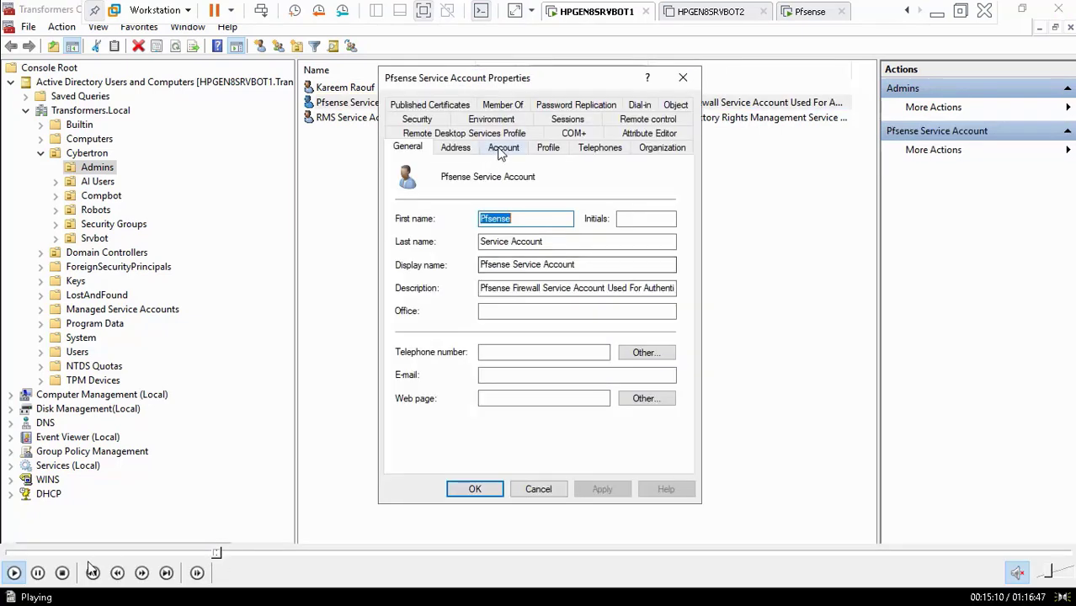
pyautogui.click(39, 573)
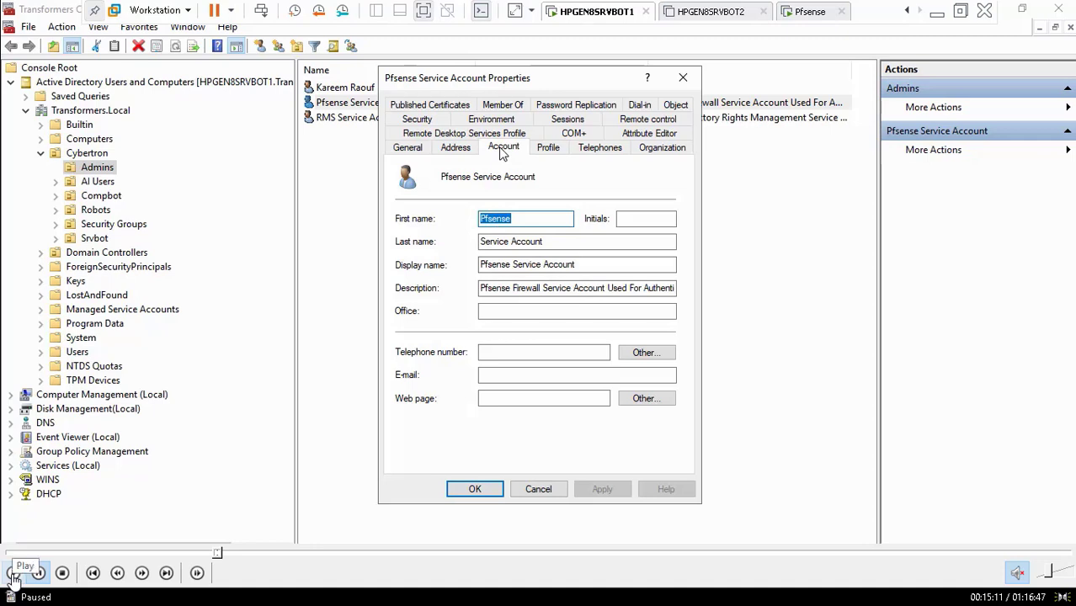
pyautogui.click(13, 573)
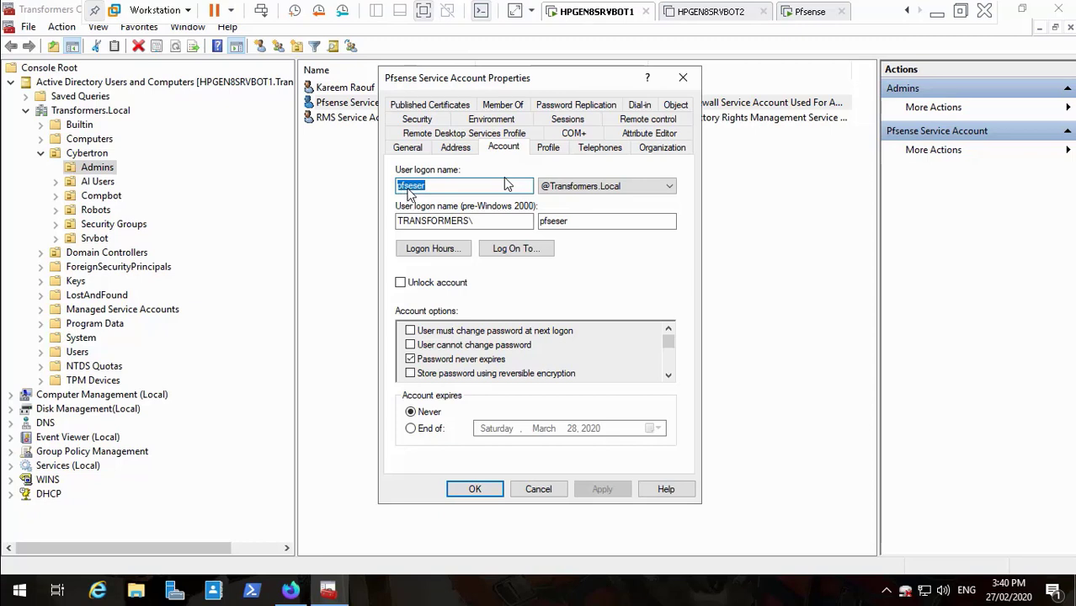
# - Rewind to the user list, then skip ahead past the properties to the pfSense LDAP form
pyautogui.moveTo(172, 583)
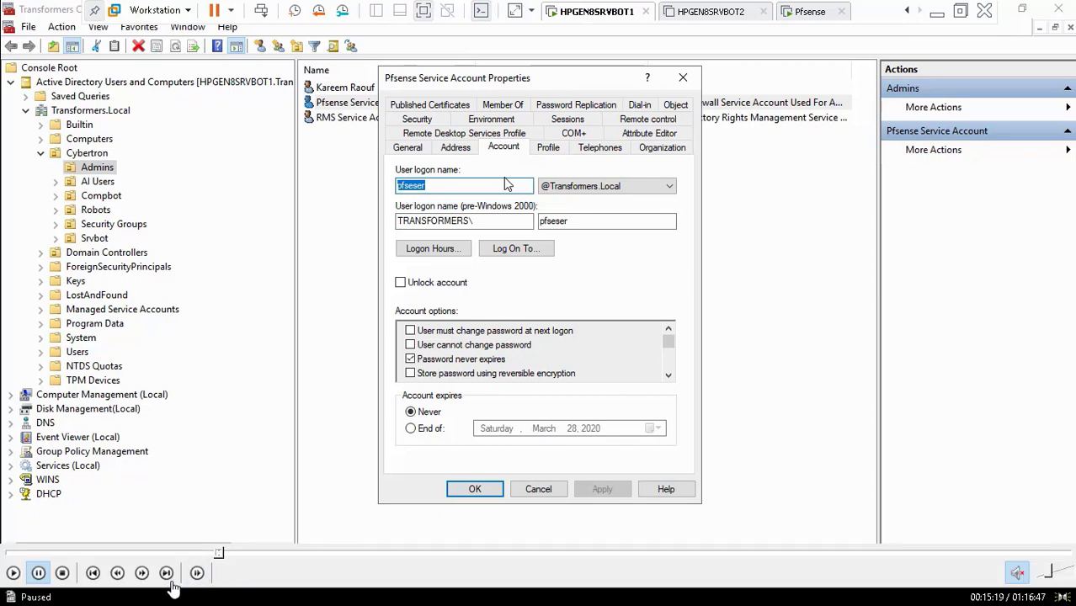
pyautogui.click(214, 554)
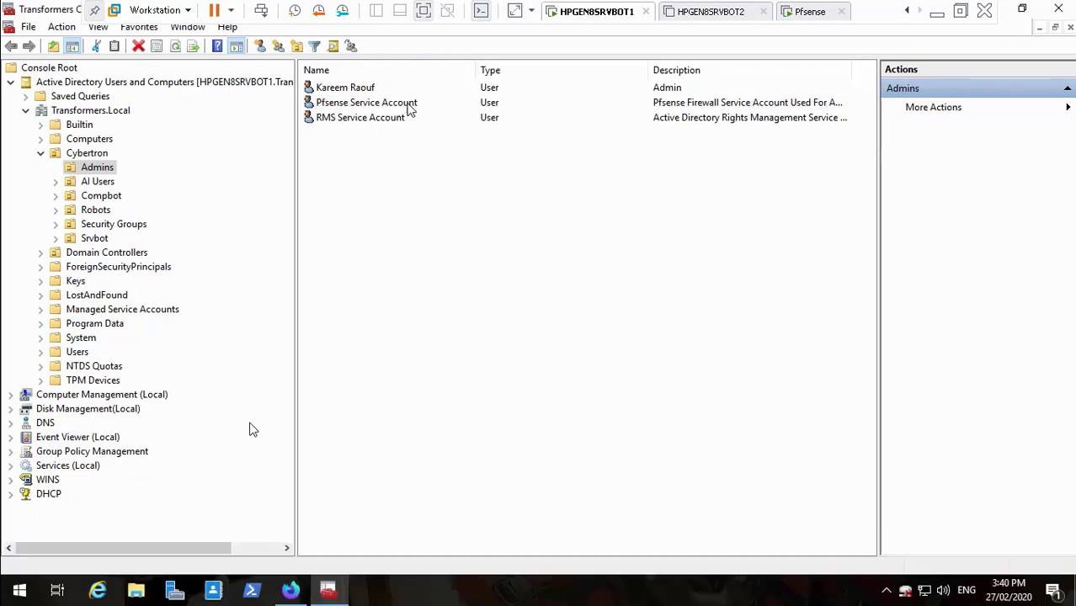
pyautogui.click(13, 573)
pyautogui.moveTo(185, 581)
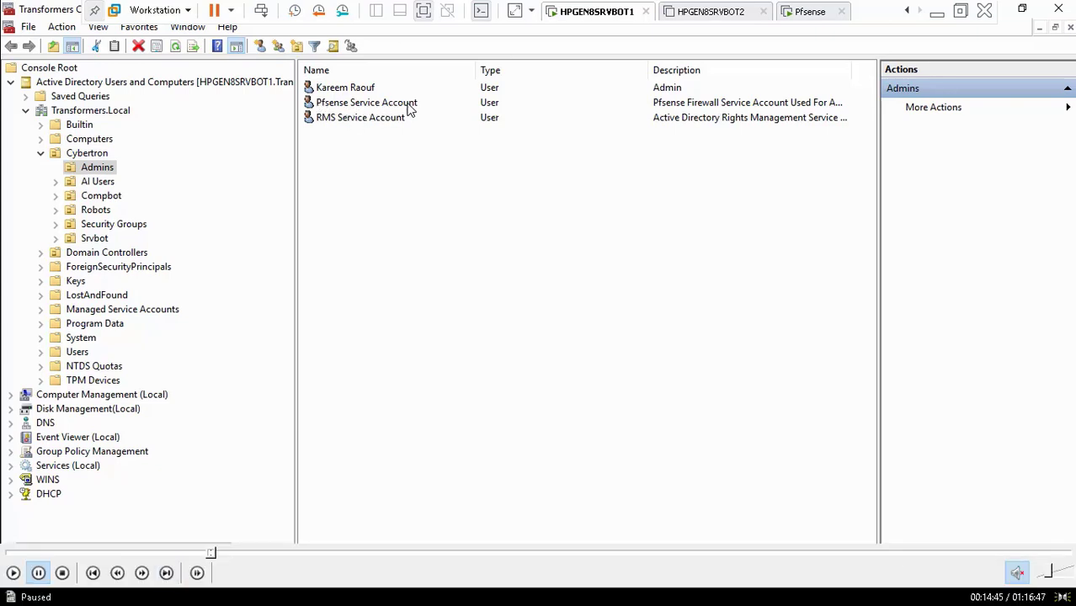
pyautogui.click(14, 576)
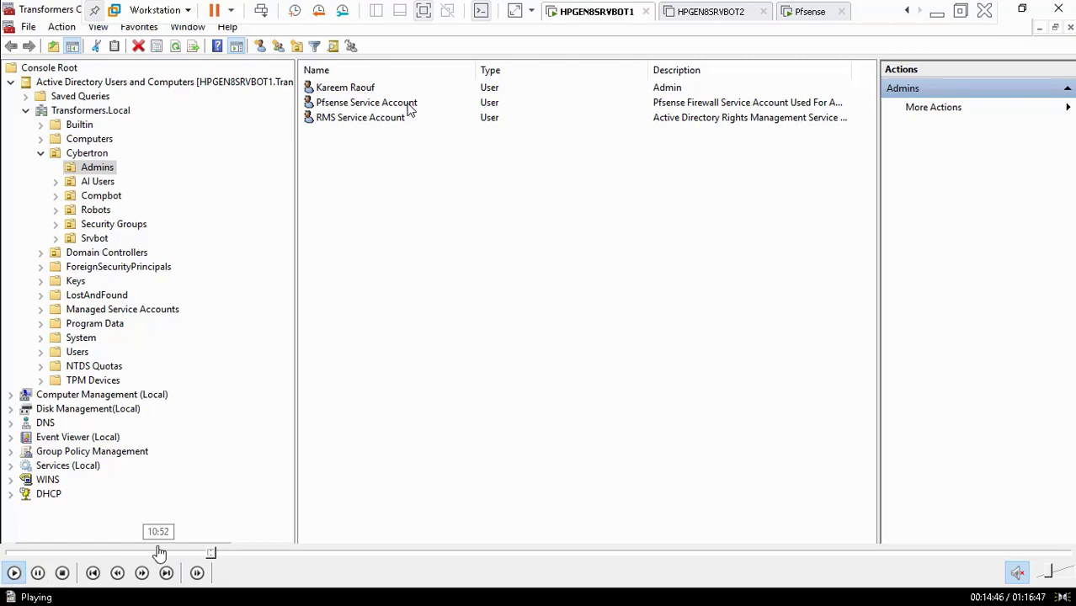
pyautogui.click(215, 557)
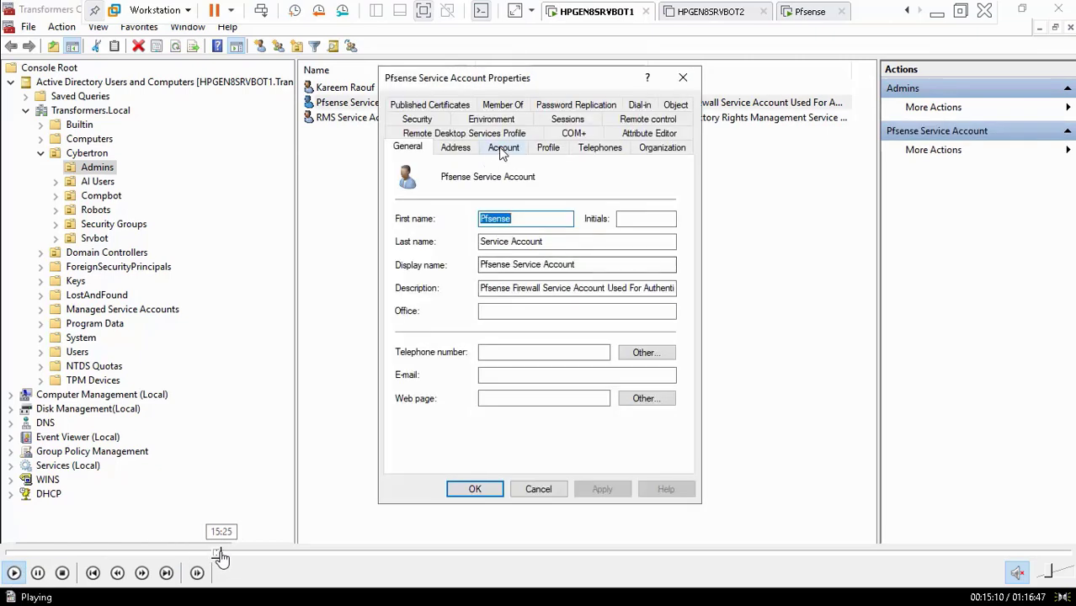
pyautogui.click(220, 557)
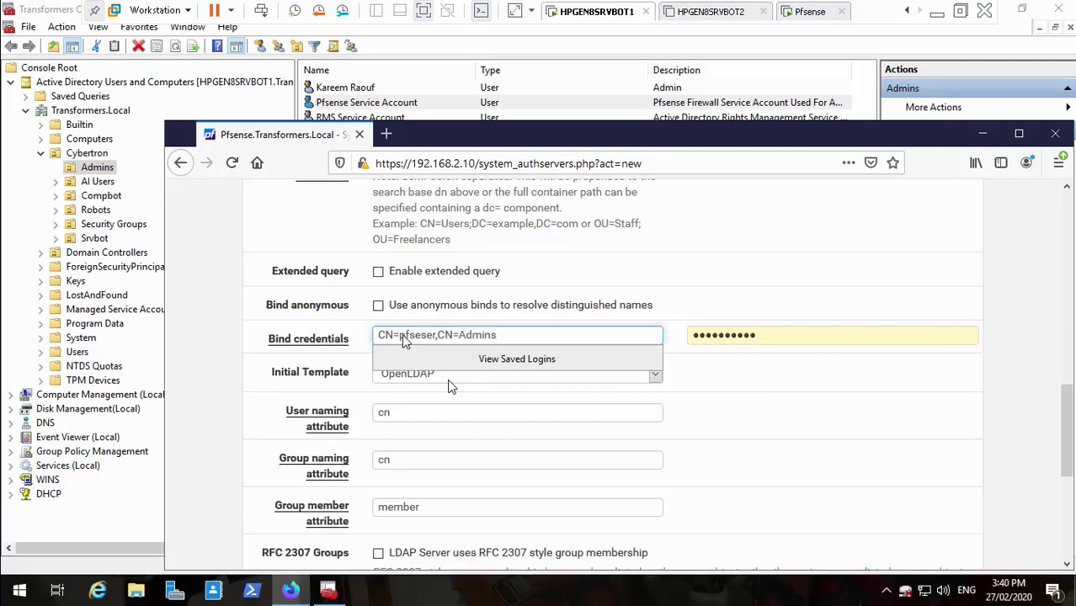
# - Follow the bind DN being completed as CN=Admins,DC=Transformers,DC=Local
pyautogui.click(38, 573)
pyautogui.moveTo(66, 589)
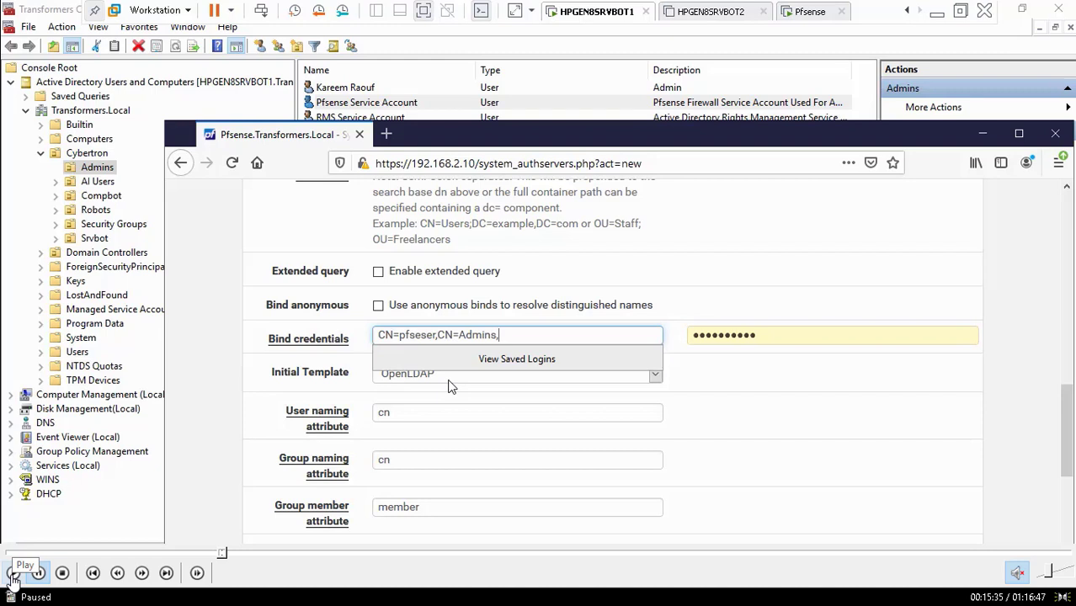
pyautogui.click(13, 573)
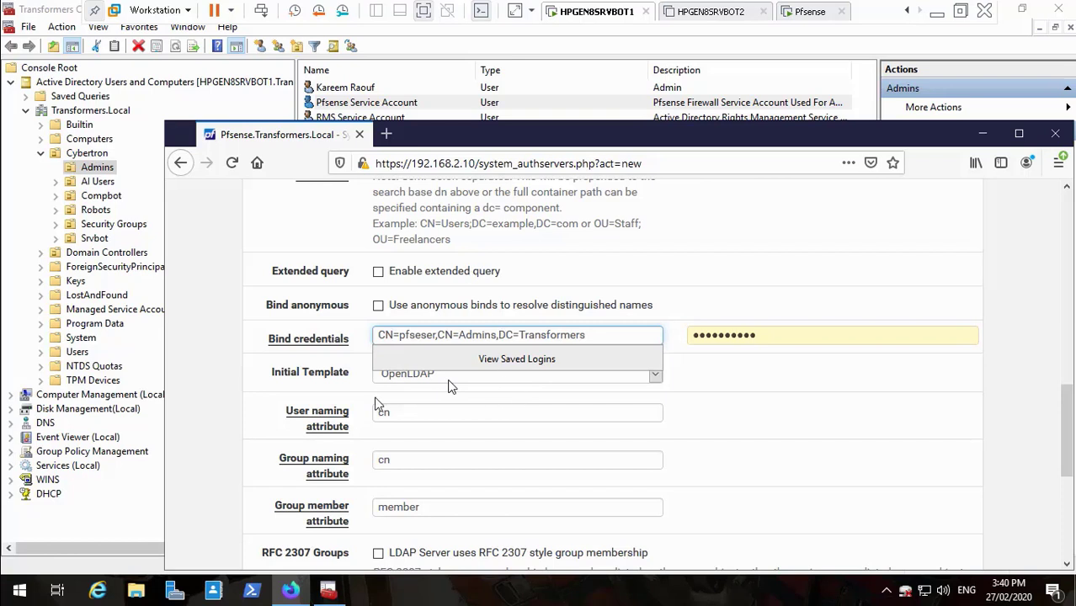
pyautogui.moveTo(78, 560)
pyautogui.click(13, 574)
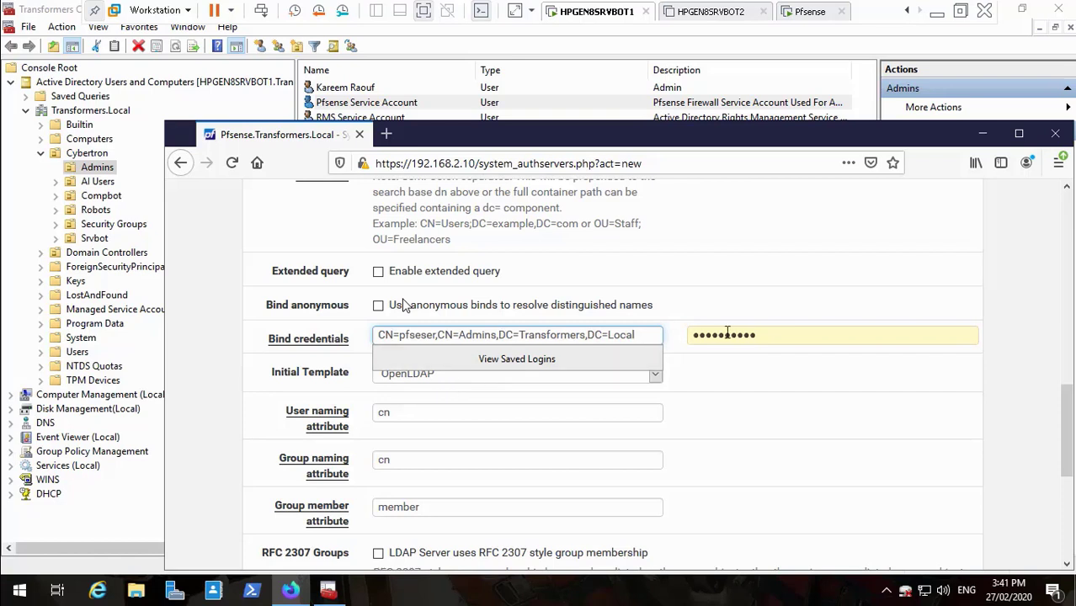
# - Clear the bind password field and enter the service account's password
pyautogui.click(778, 336)
pyautogui.press('BackSpace')
pyautogui.press('BackSpace')
pyautogui.press('BackSpace')
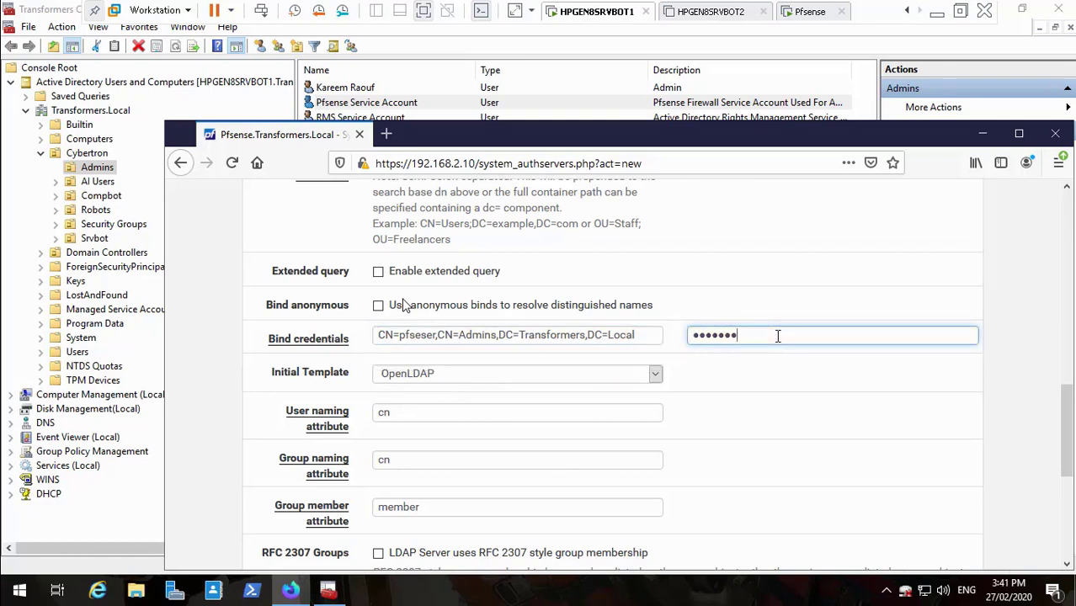
pyautogui.press('BackSpace')
pyautogui.press('BackSpace')
pyautogui.press('BackSpace')
pyautogui.press('BackSpace')
pyautogui.press('BackSpace')
pyautogui.press('BackSpace')
pyautogui.write('P')
# - Scroll the tutorial PDF to page 12's LDAP settings list, then return to the HPGEN8SRVBOT1 VM
pyautogui.click(936, 12)
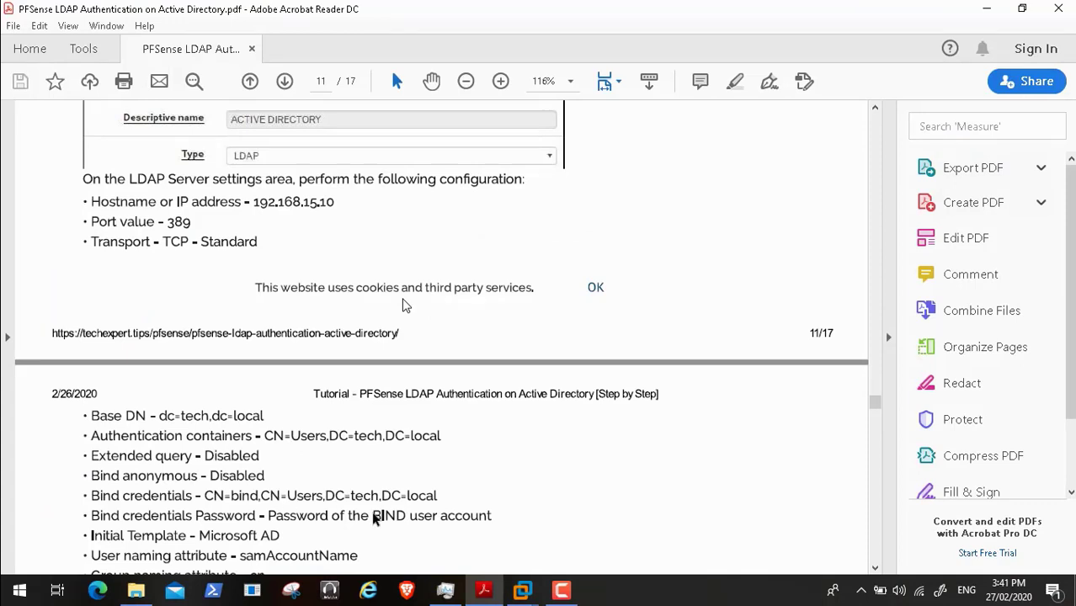
pyautogui.click(875, 568)
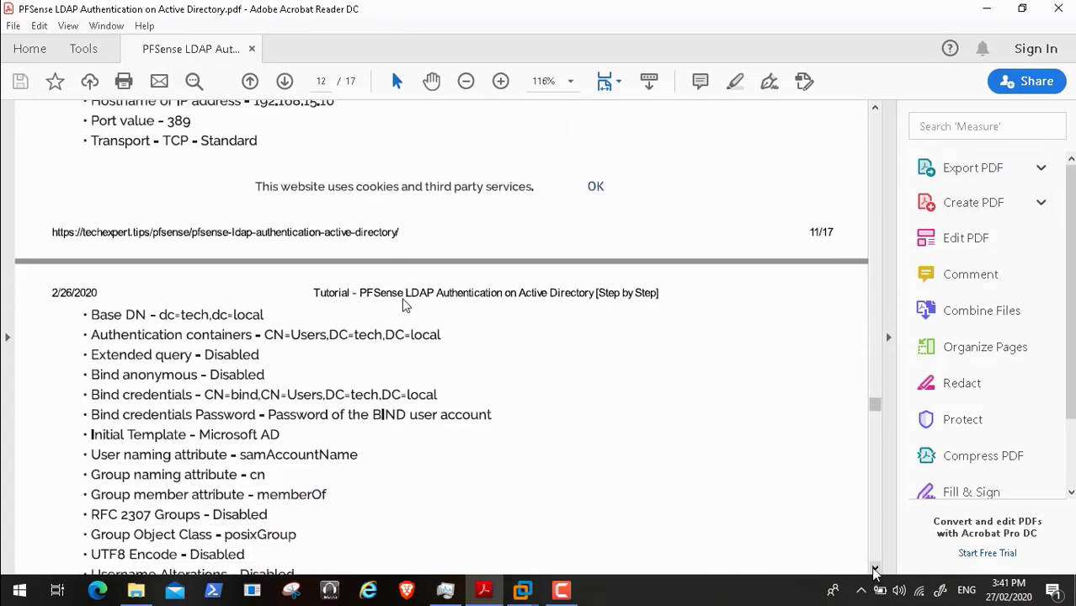
pyautogui.click(875, 569)
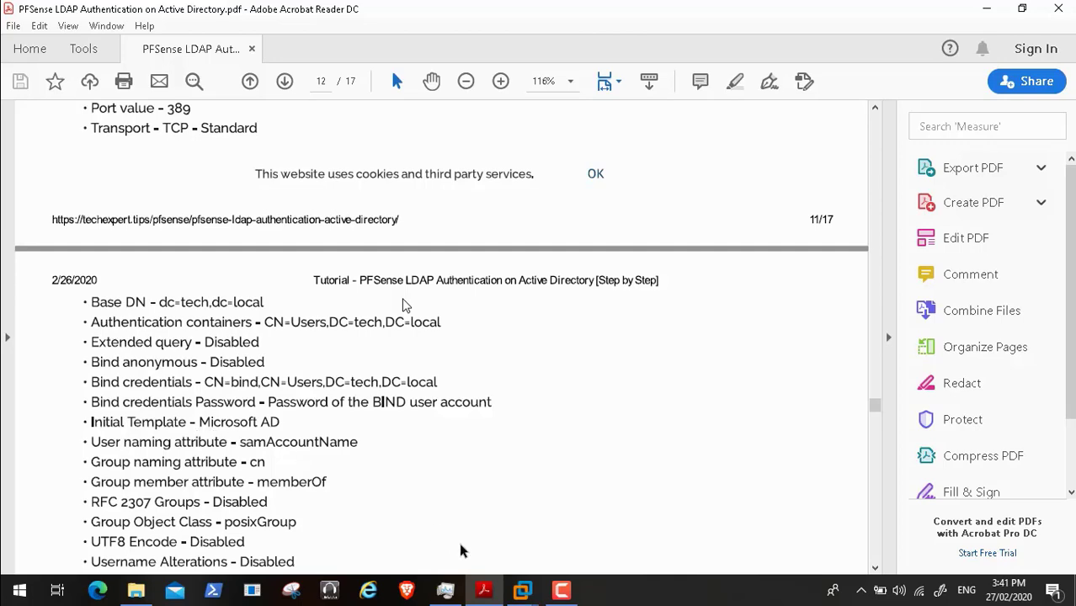
pyautogui.moveTo(520, 595)
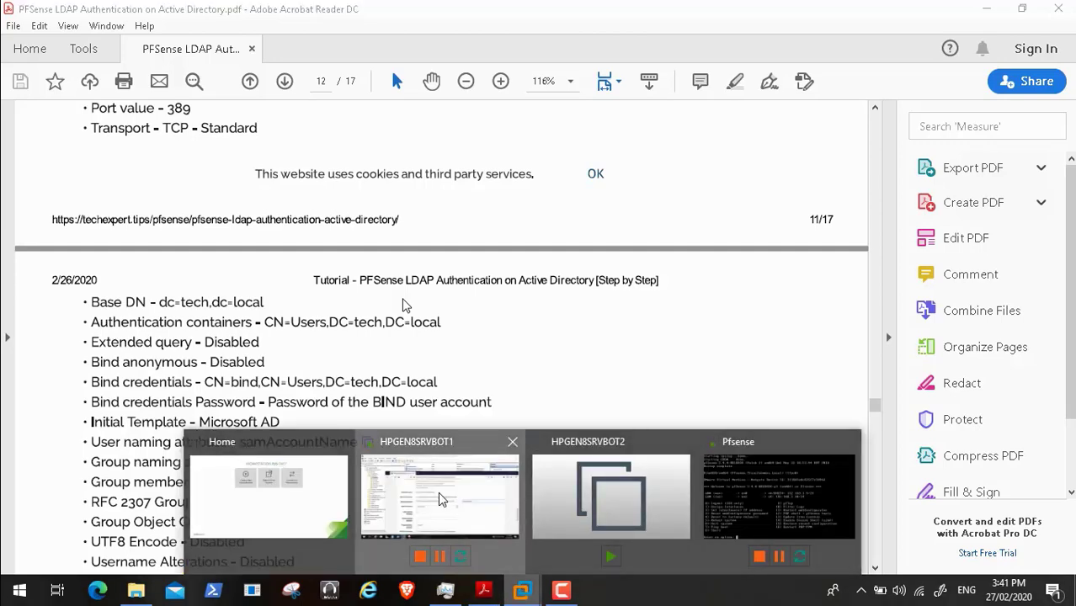
pyautogui.click(437, 491)
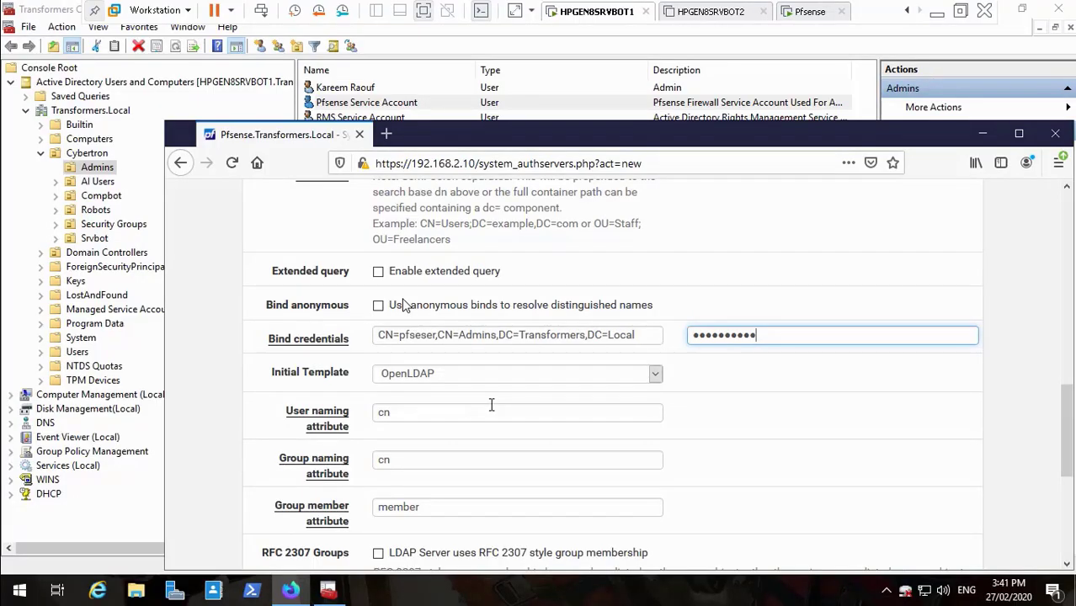
# - Set the Initial Template to Microsoft AD and scroll down the LDAP form
pyautogui.click(655, 377)
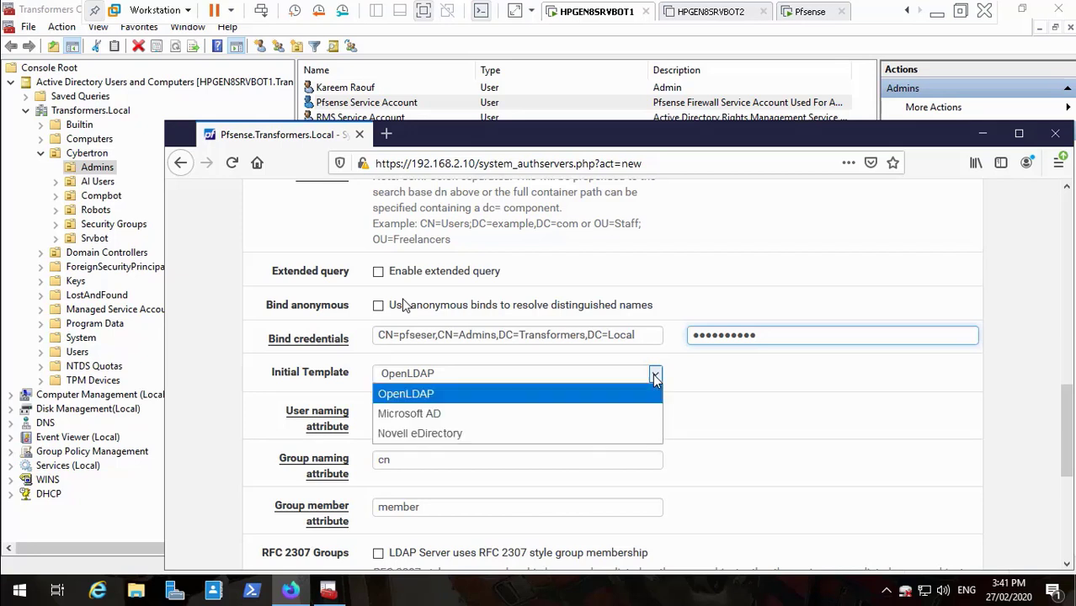
pyautogui.click(483, 414)
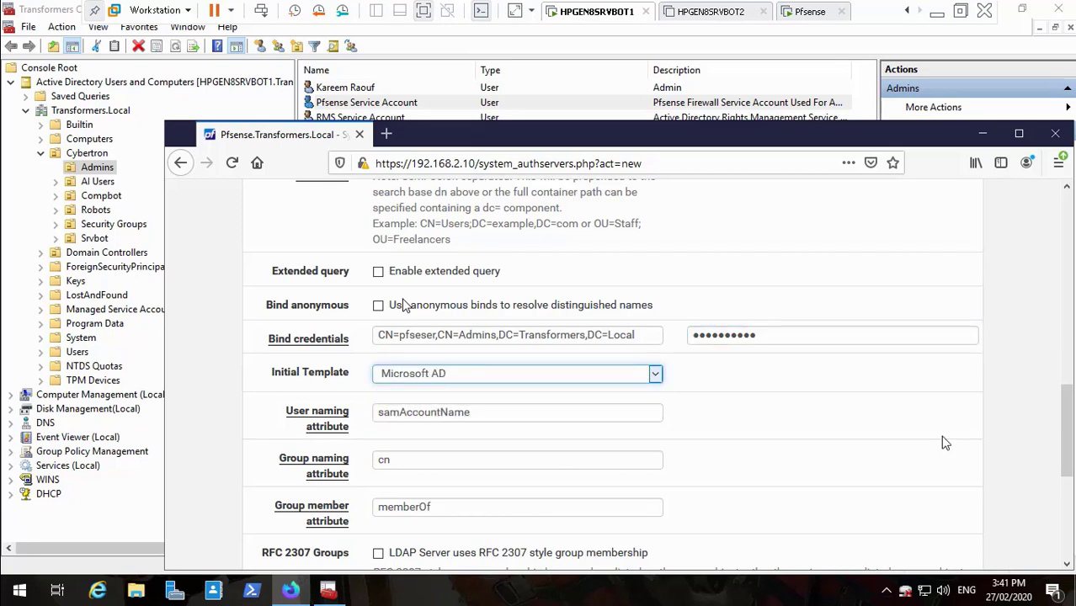
pyautogui.scroll(-1, 1071, 444)
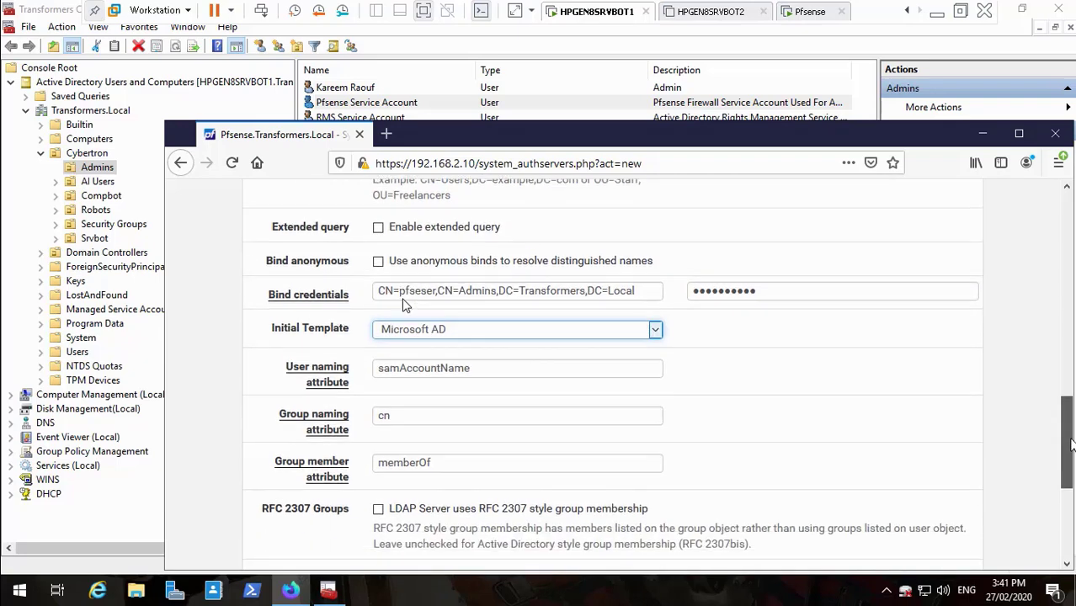
pyautogui.moveTo(1071, 439); pyautogui.dragTo(1071, 443)
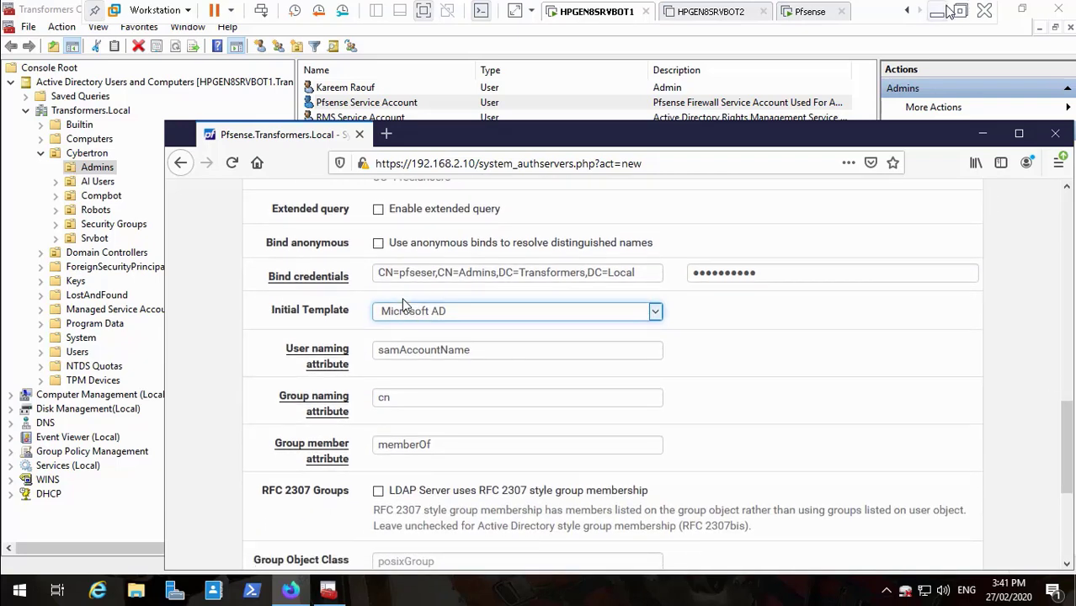
# - Compare the remaining LDAP fields with the tutorial, scrolling to the Save button
pyautogui.click(939, 12)
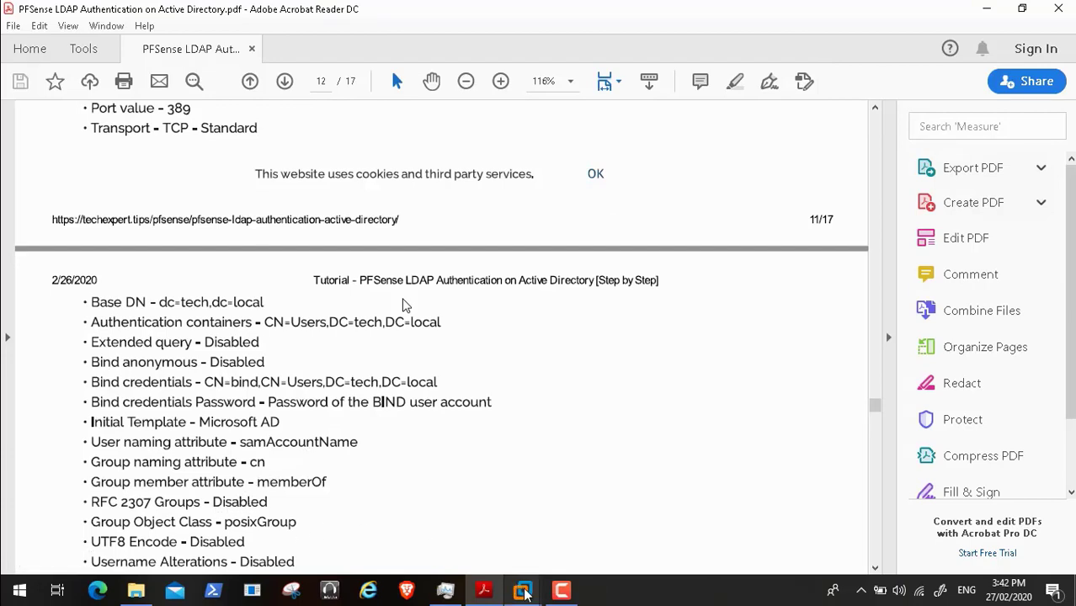
pyautogui.moveTo(522, 592)
pyautogui.click(481, 517)
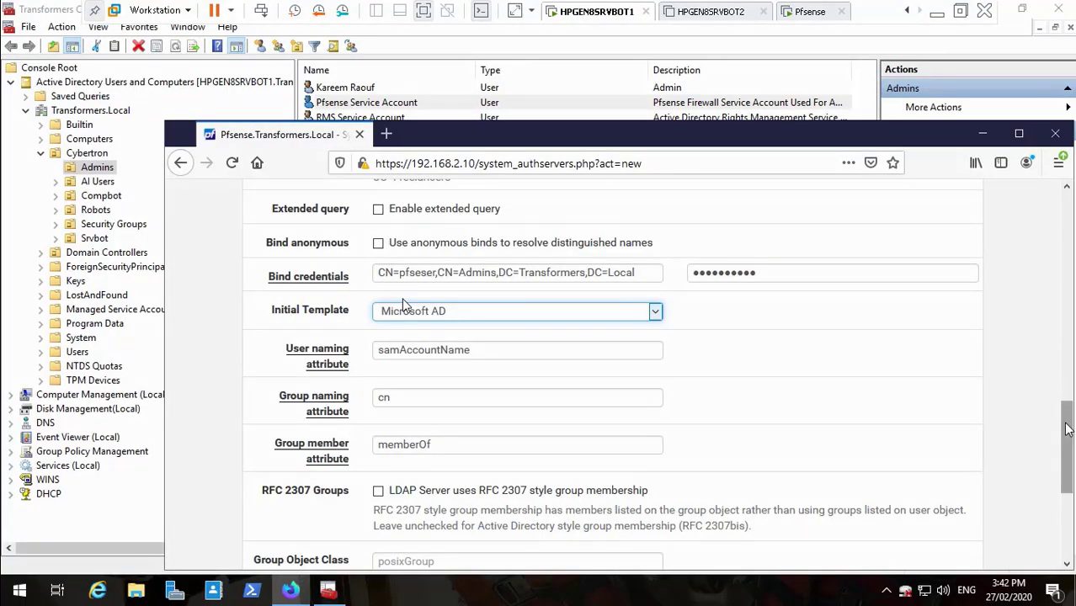
pyautogui.moveTo(1066, 425); pyautogui.dragTo(1070, 481)
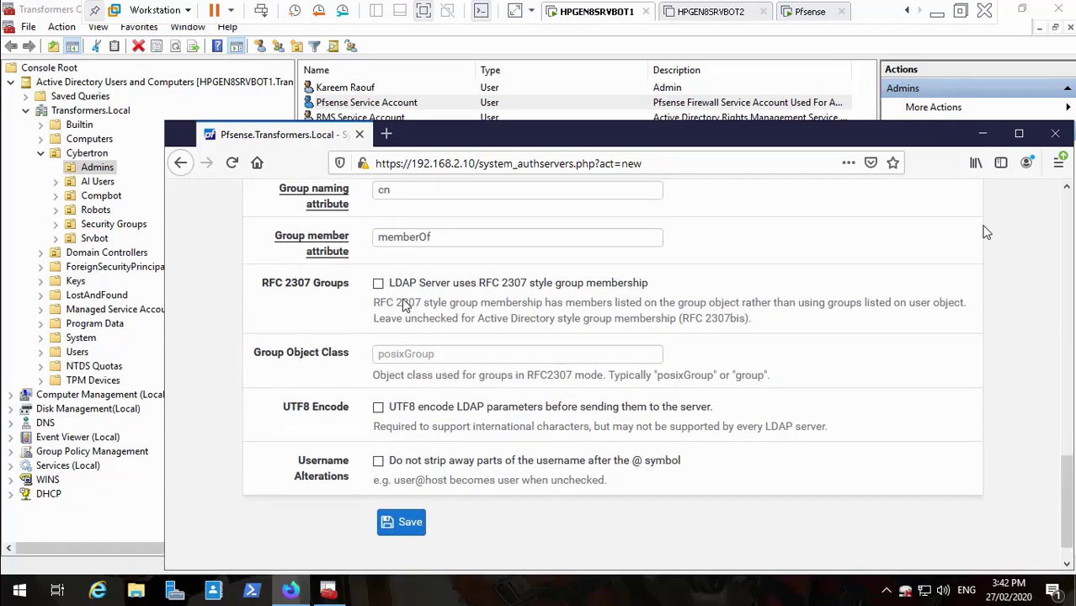
pyautogui.click(938, 10)
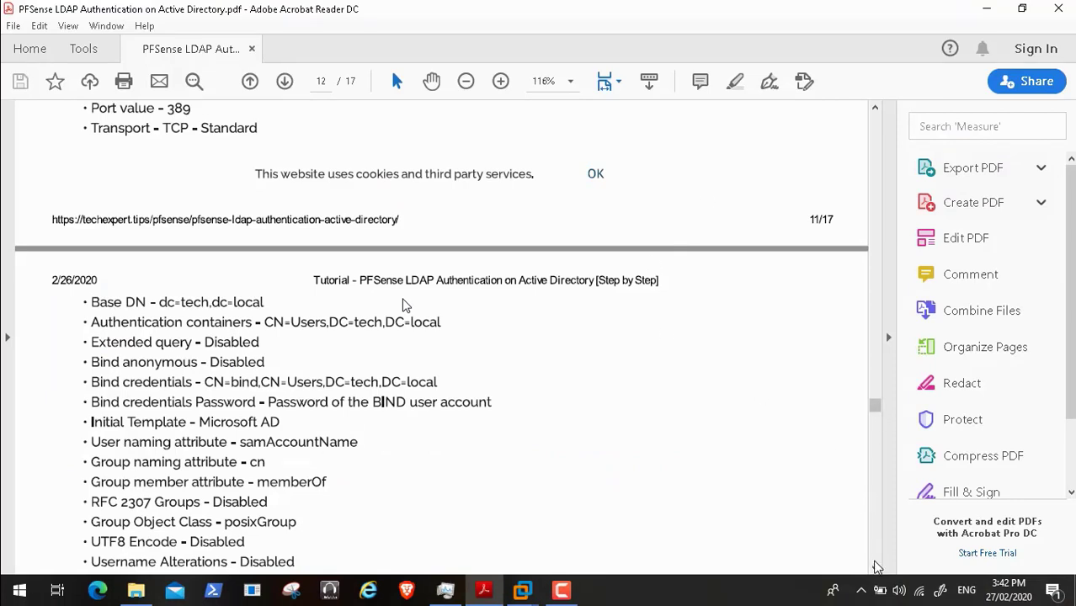
# - Scroll the tutorial through its red notes to page 14's Authentication Test, then return to the HPGEN8SRVBOT1 VM
pyautogui.click(875, 569)
pyautogui.click(875, 569)
pyautogui.click(876, 569)
pyautogui.click(875, 569)
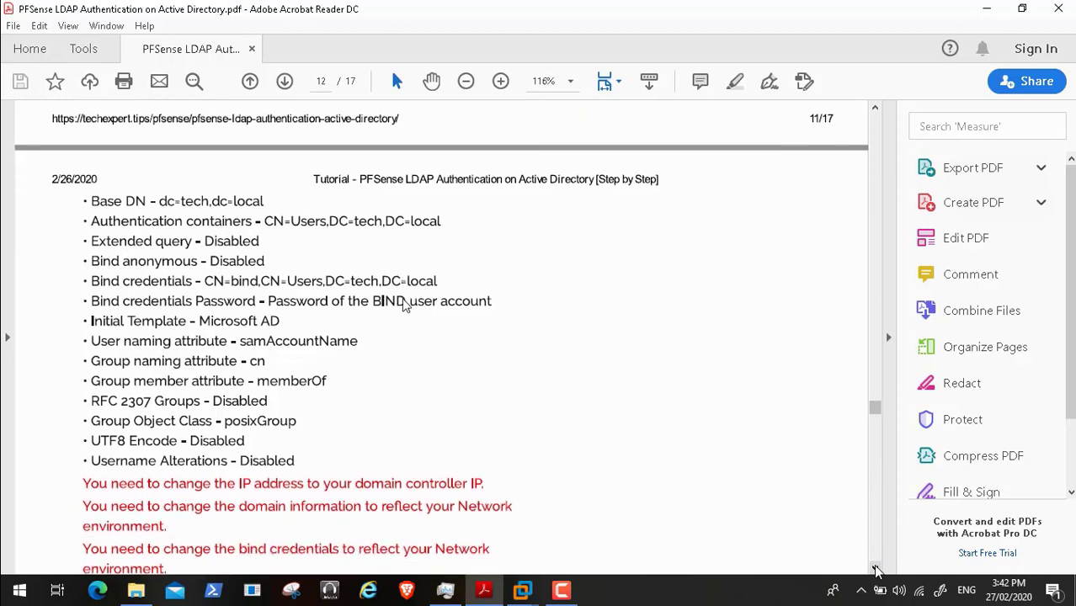
pyautogui.click(876, 569)
pyautogui.click(875, 569)
pyautogui.click(875, 569)
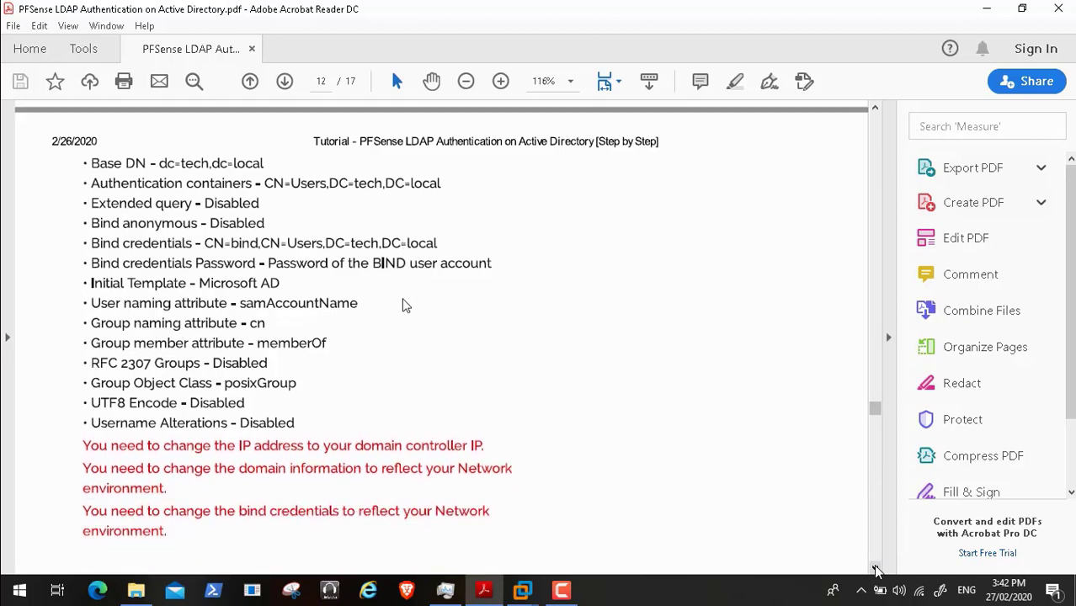
pyautogui.click(875, 569)
pyautogui.click(875, 569)
pyautogui.click(875, 569)
pyautogui.click(875, 569)
pyautogui.click(875, 569)
pyautogui.click(876, 569)
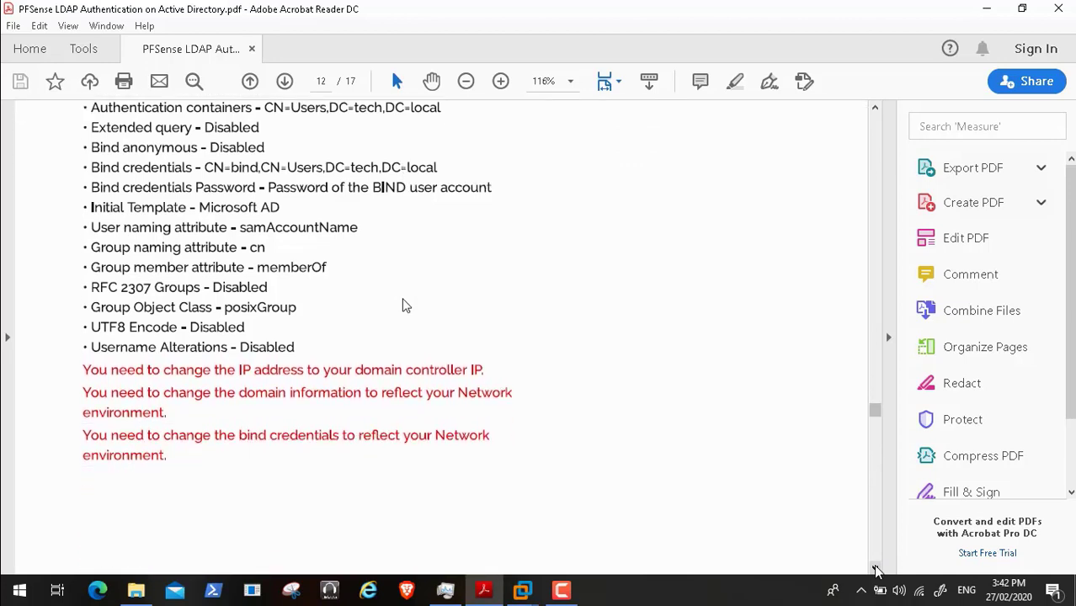
pyautogui.click(875, 569)
pyautogui.click(875, 569)
pyautogui.click(875, 569)
pyautogui.click(875, 569)
pyautogui.click(875, 569)
pyautogui.click(875, 569)
pyautogui.click(875, 569)
pyautogui.click(875, 569)
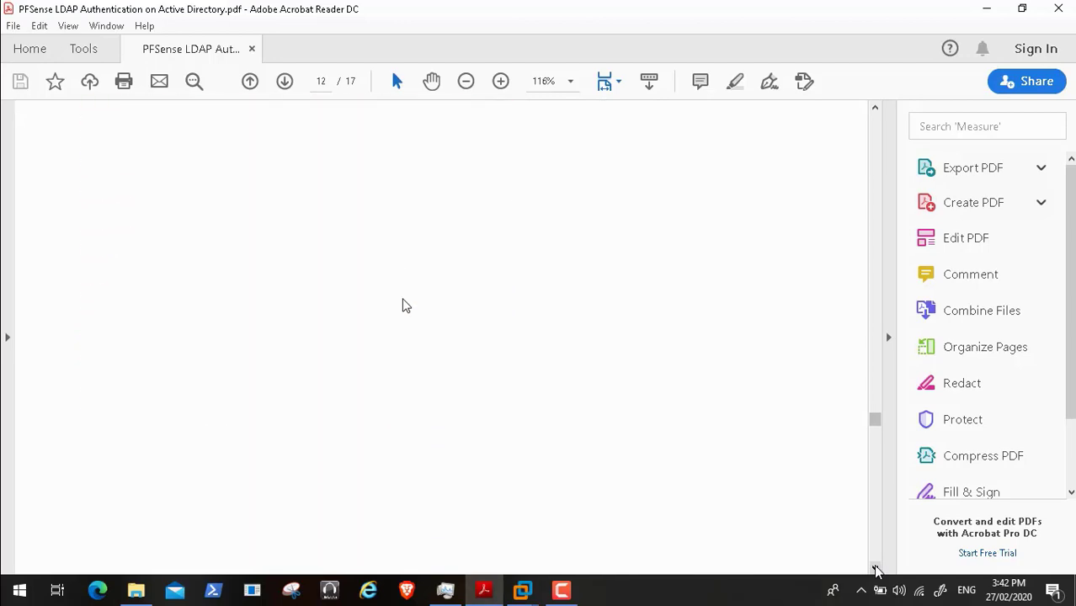
pyautogui.click(876, 569)
pyautogui.click(875, 569)
pyautogui.click(875, 569)
pyautogui.click(876, 569)
pyautogui.click(875, 569)
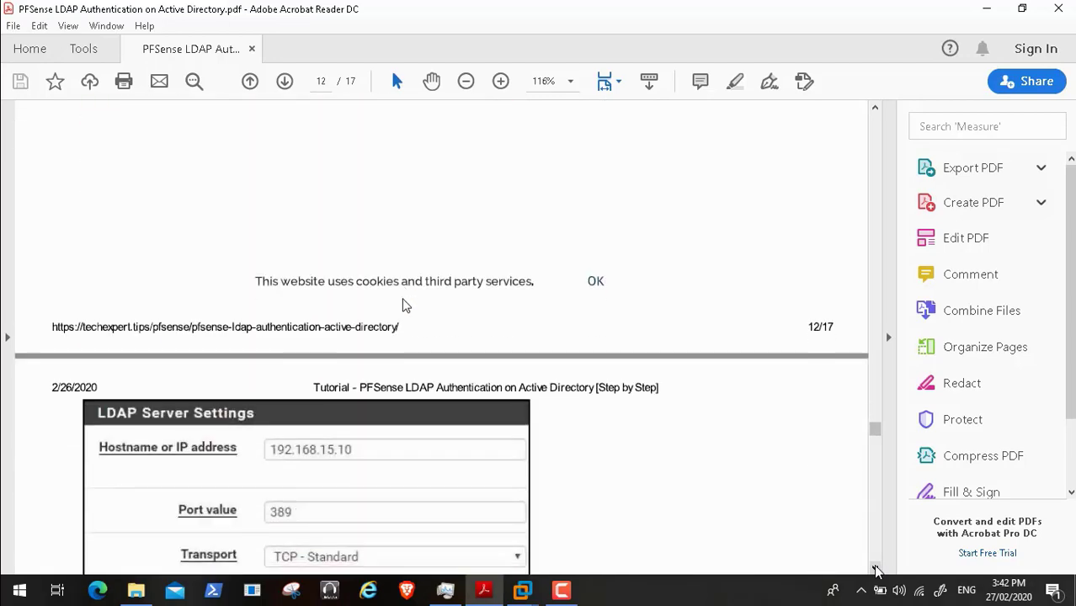
pyautogui.click(875, 569)
pyautogui.click(875, 569)
pyautogui.click(875, 569)
pyautogui.click(875, 569)
pyautogui.click(875, 569)
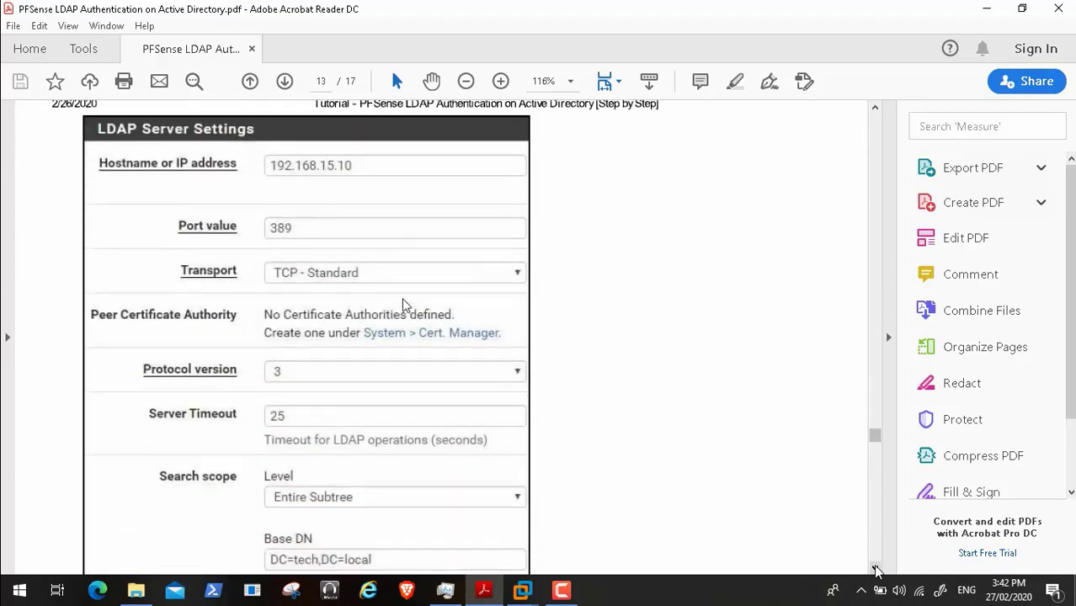
pyautogui.click(875, 569)
pyautogui.click(875, 569)
pyautogui.click(876, 569)
pyautogui.click(875, 569)
pyautogui.click(875, 569)
pyautogui.click(876, 569)
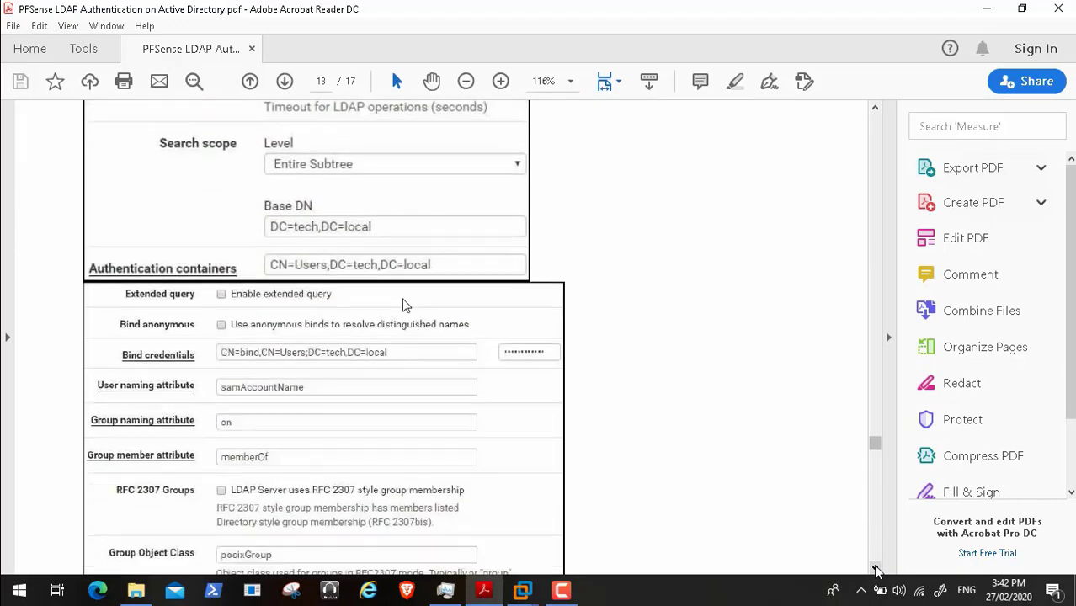
pyautogui.click(875, 569)
pyautogui.click(875, 569)
pyautogui.click(876, 569)
pyautogui.click(875, 569)
pyautogui.click(876, 569)
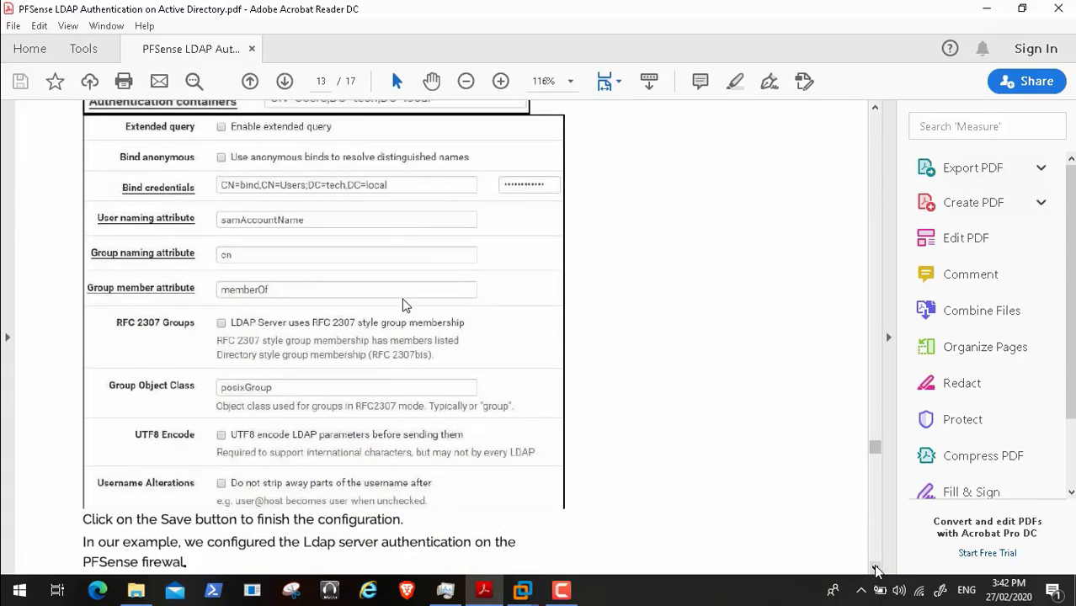
pyautogui.click(876, 569)
pyautogui.click(875, 568)
pyautogui.click(875, 569)
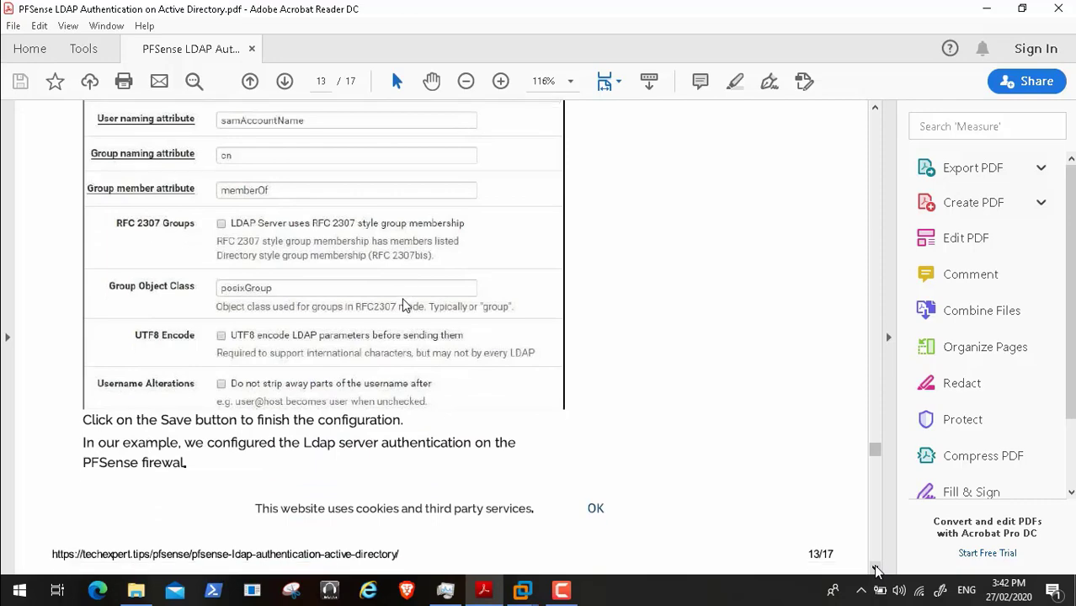
pyautogui.click(876, 569)
pyautogui.click(875, 569)
pyautogui.click(875, 569)
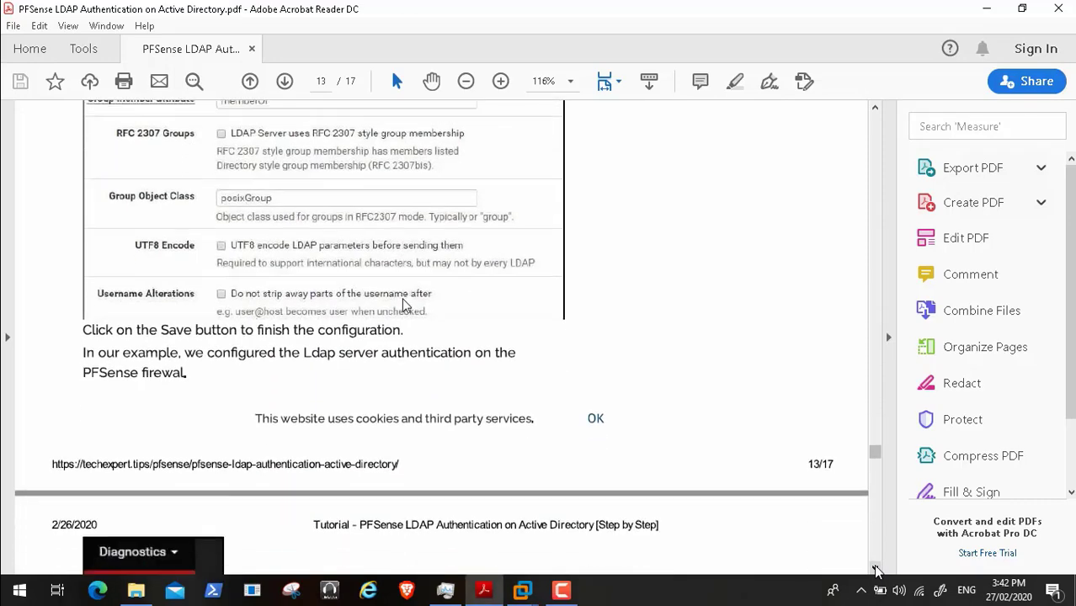
pyautogui.click(876, 569)
pyautogui.click(876, 569)
pyautogui.click(876, 569)
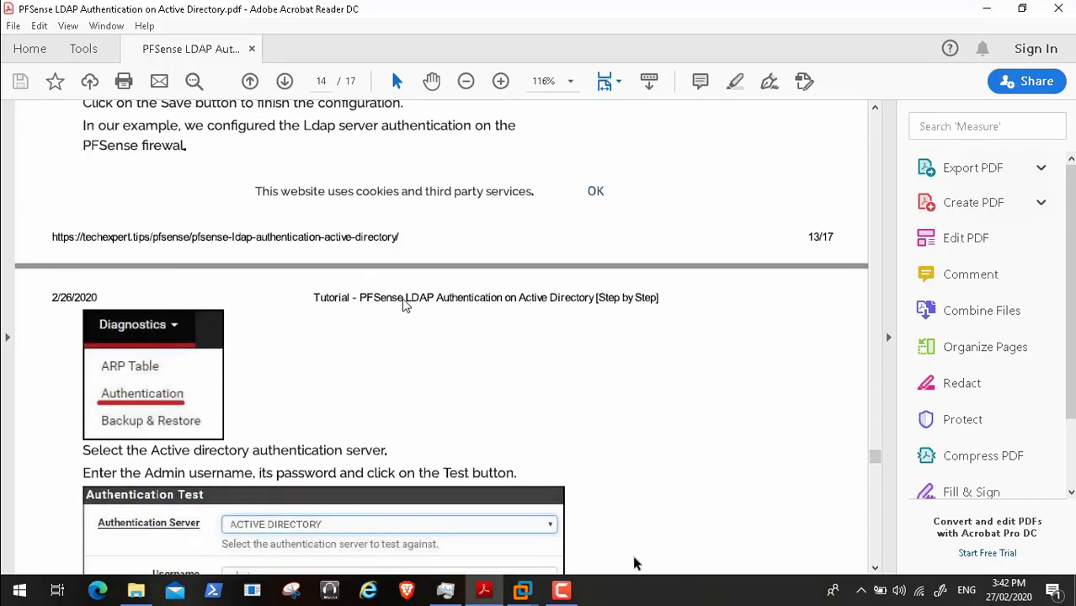
pyautogui.click(524, 591)
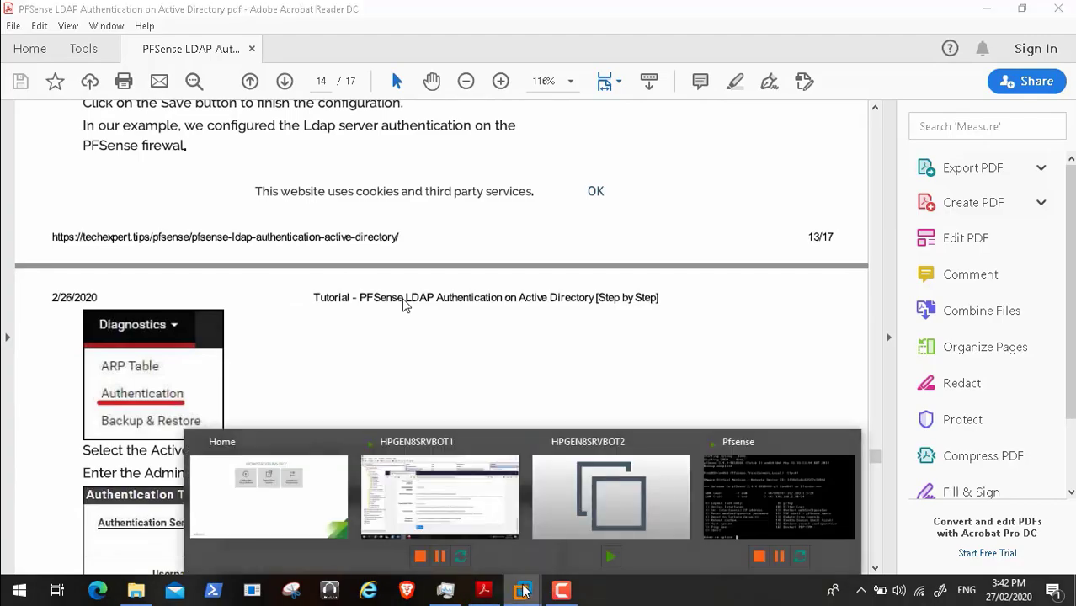
pyautogui.click(481, 512)
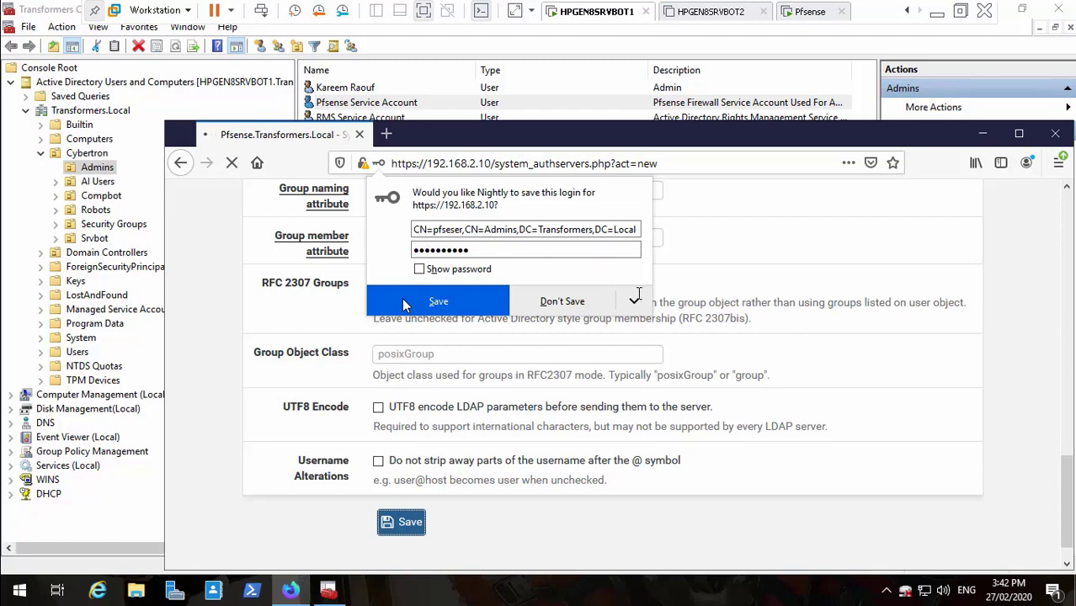
# - Save the Active Directory LDAP server and decline Firefox's offer to store the bind login
pyautogui.click(468, 298)
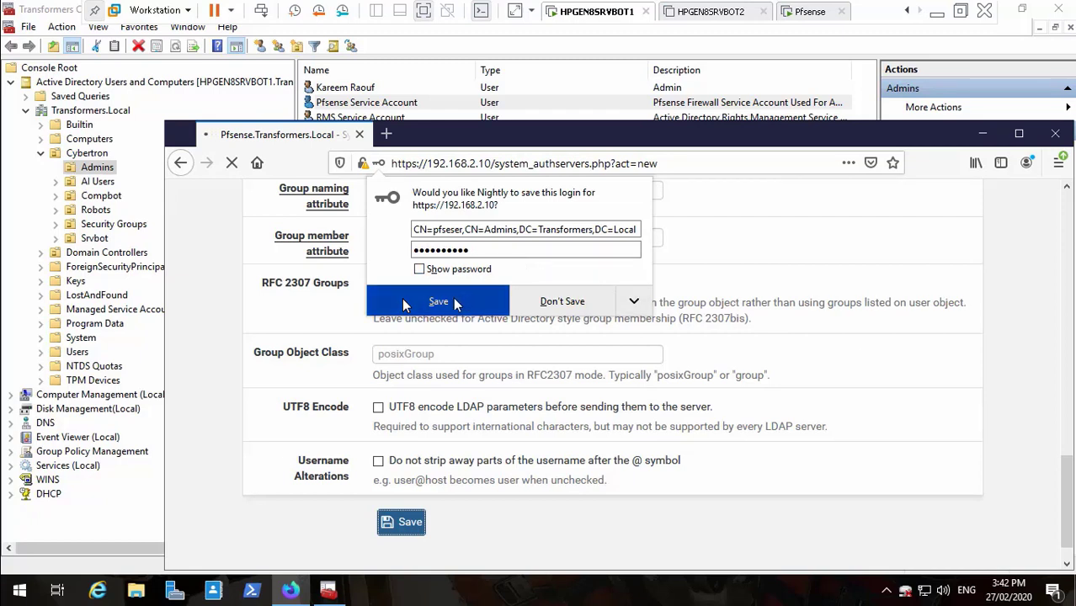
pyautogui.click(547, 303)
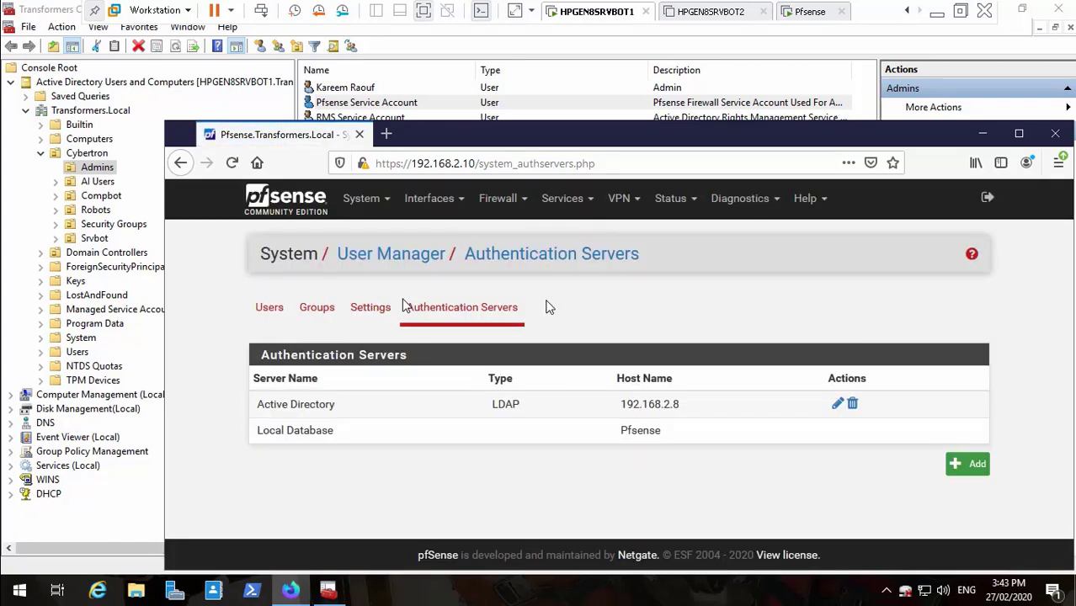
# - Scroll the tutorial PDF to the Group Permission heading, then minimise it and return to pfSense
pyautogui.click(935, 17)
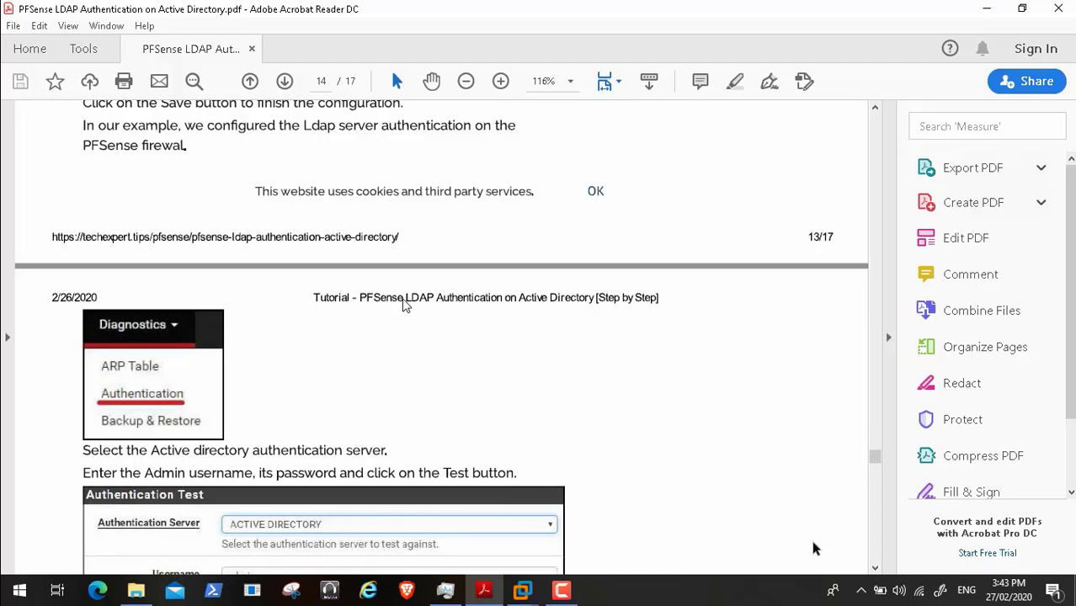
pyautogui.click(874, 568)
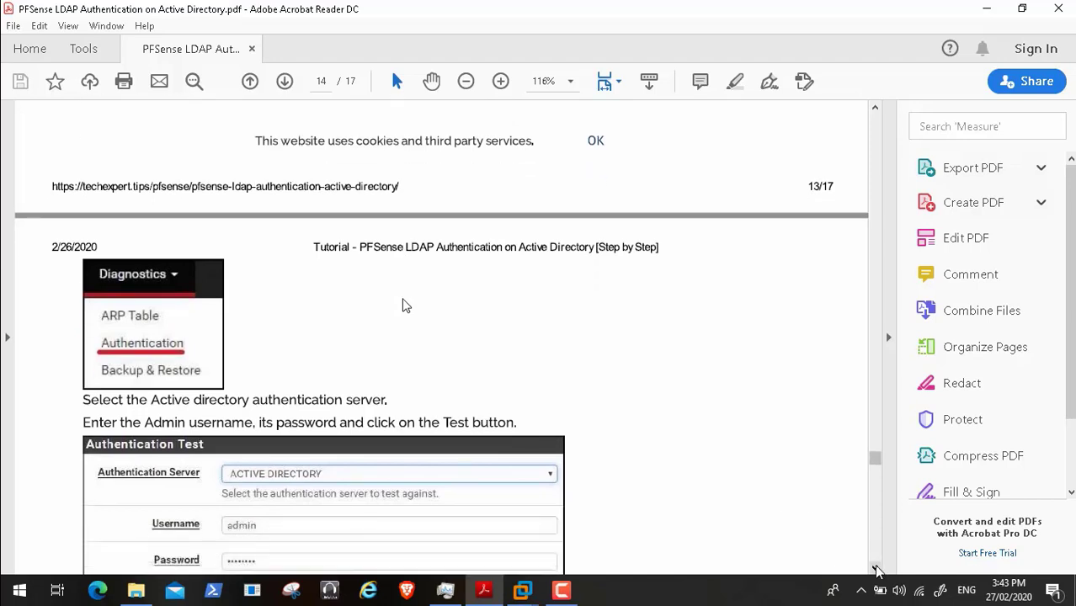
pyautogui.click(876, 571)
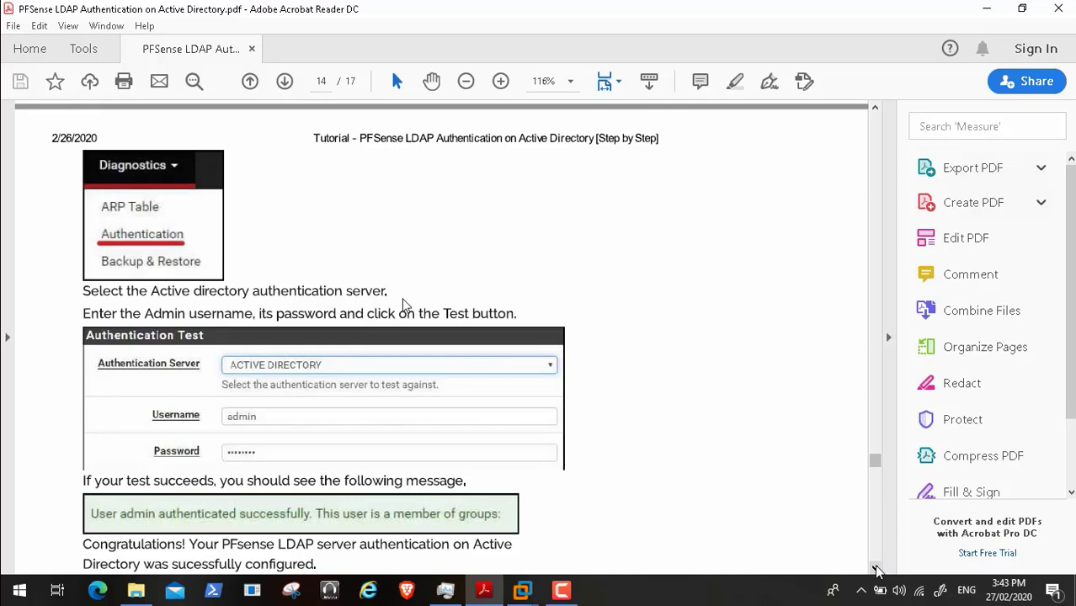
pyautogui.click(876, 570)
pyautogui.click(876, 571)
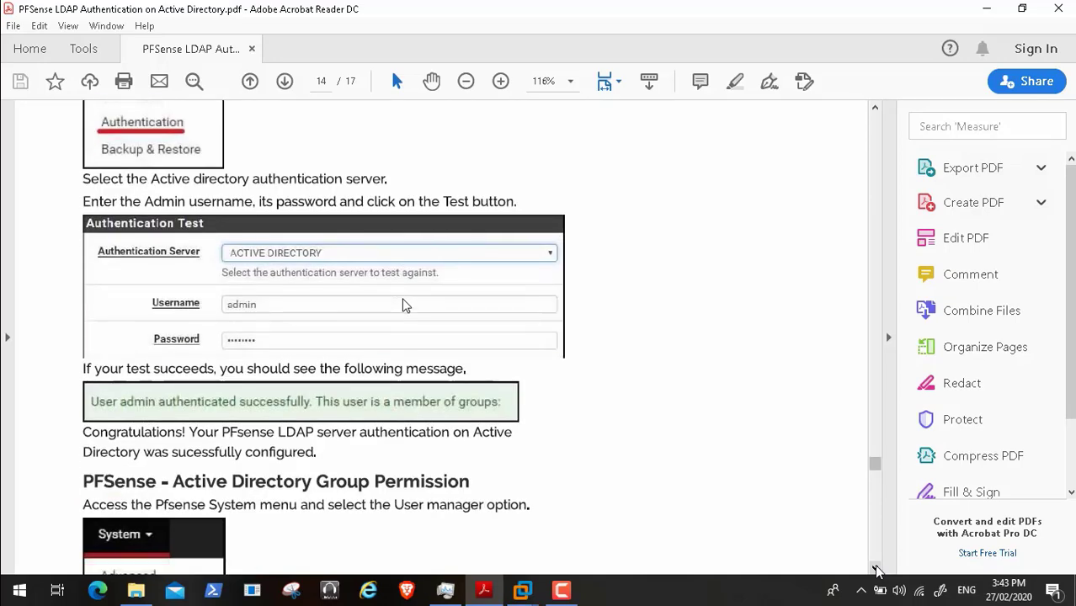
pyautogui.click(876, 570)
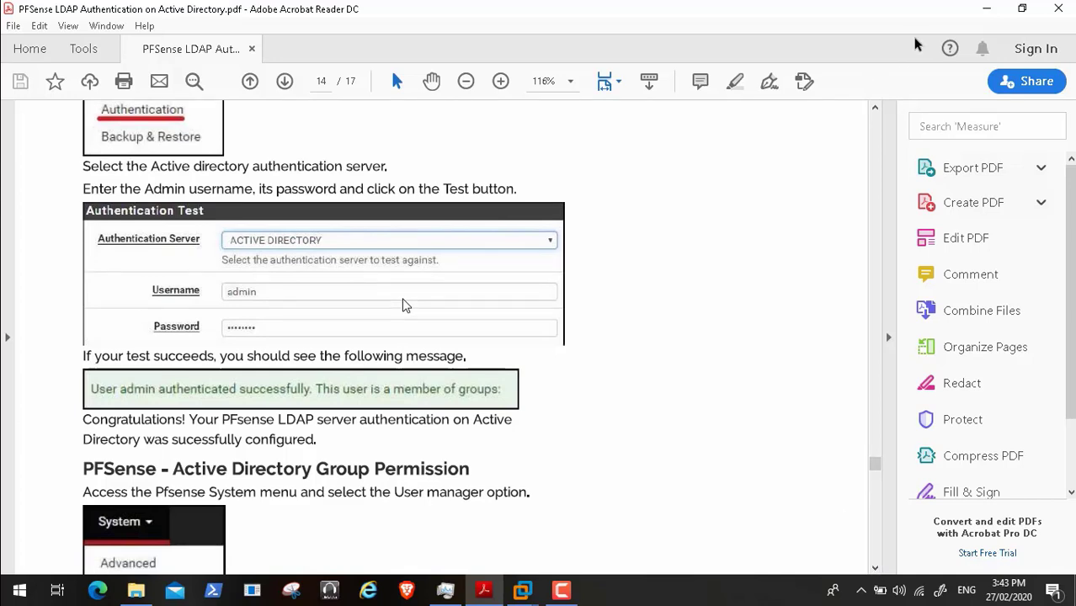
pyautogui.click(981, 9)
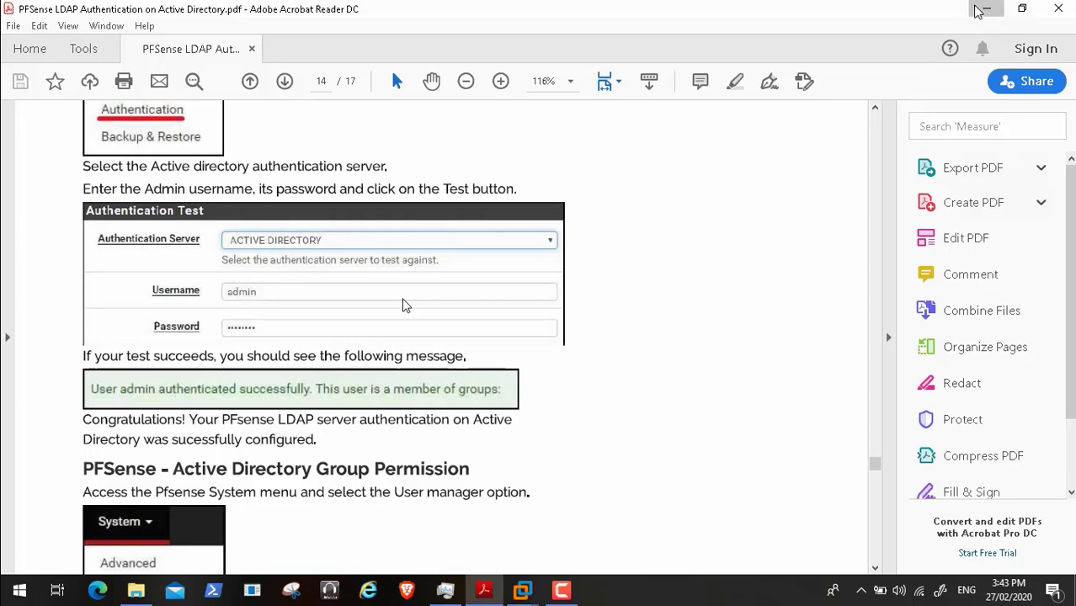
pyautogui.moveTo(515, 596)
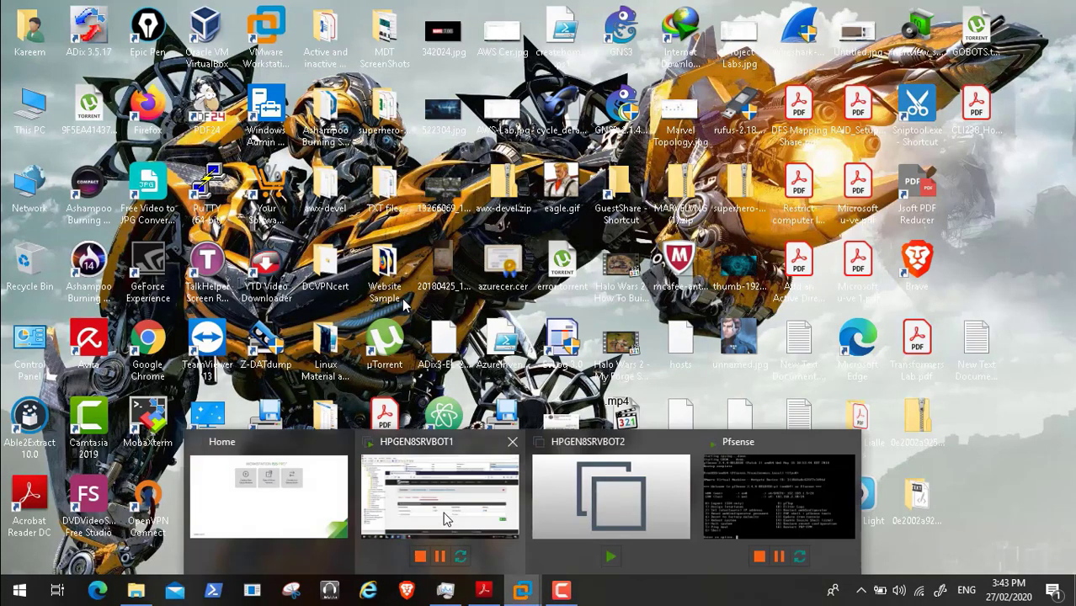
pyautogui.click(444, 515)
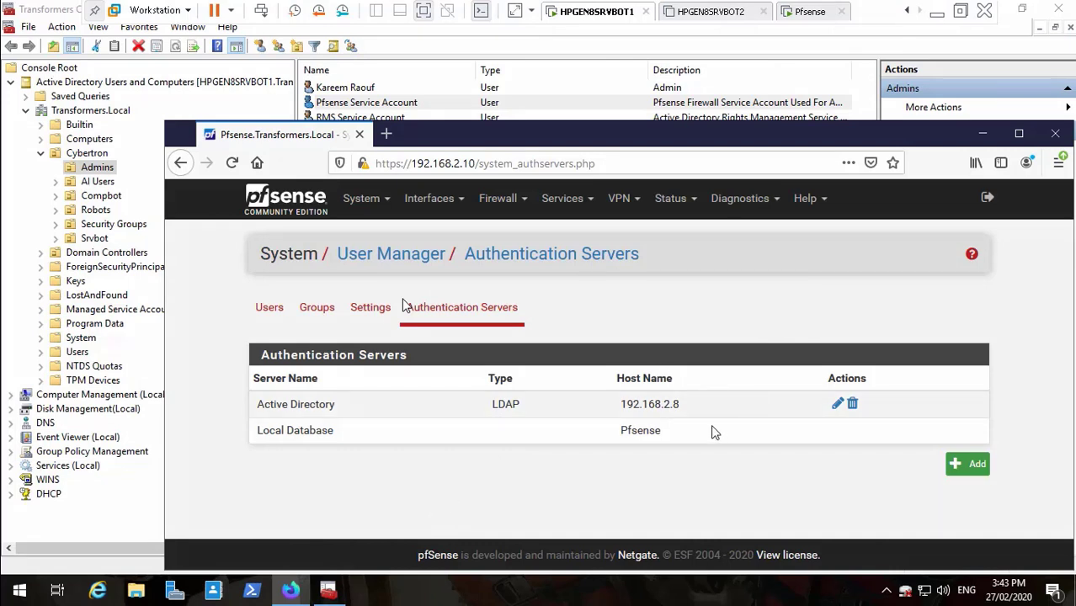
# - Open the Active Directory server's edit page and scroll through its LDAP settings
pyautogui.click(835, 406)
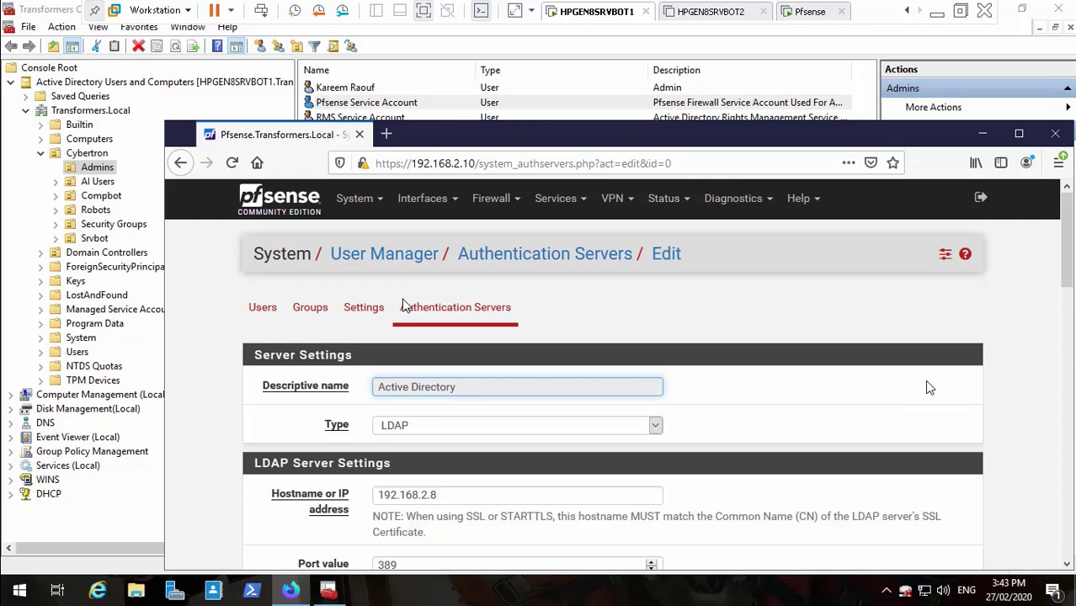
pyautogui.moveTo(1069, 269); pyautogui.dragTo(1069, 506)
pyautogui.scroll(-2, 404, 305)
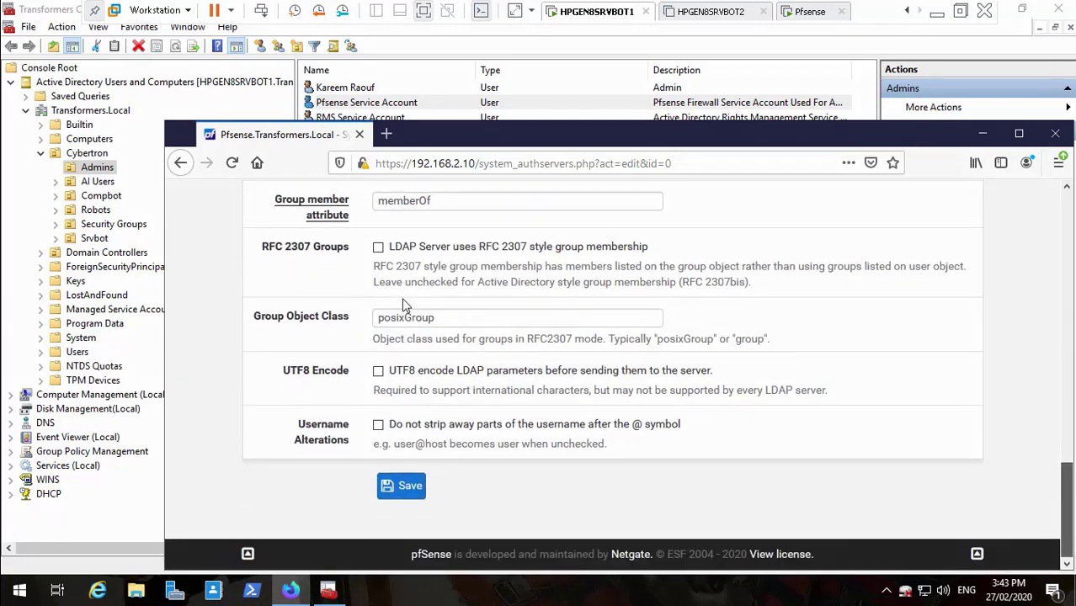
pyautogui.scroll(15, 404, 304)
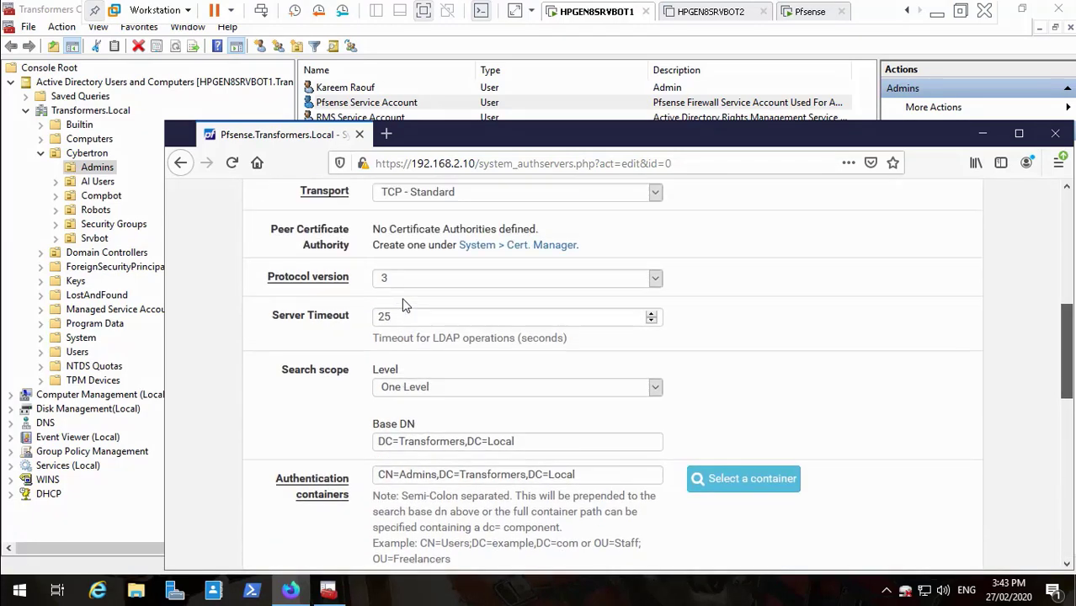
pyautogui.scroll(7, 404, 305)
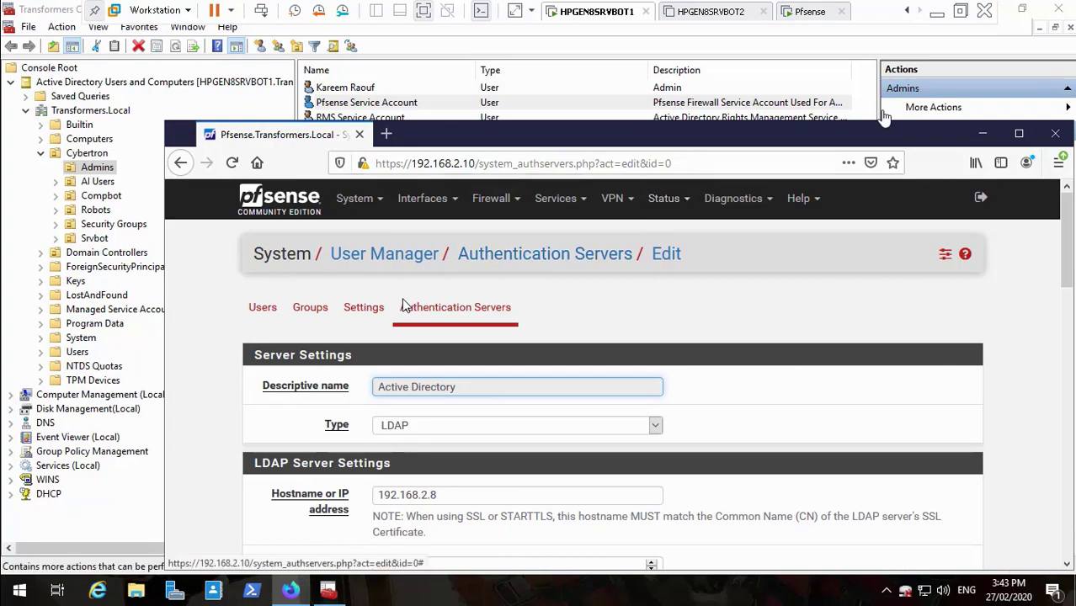
# - Check the settings against the tutorial PDF, then return to the server VM's edit page
pyautogui.click(935, 13)
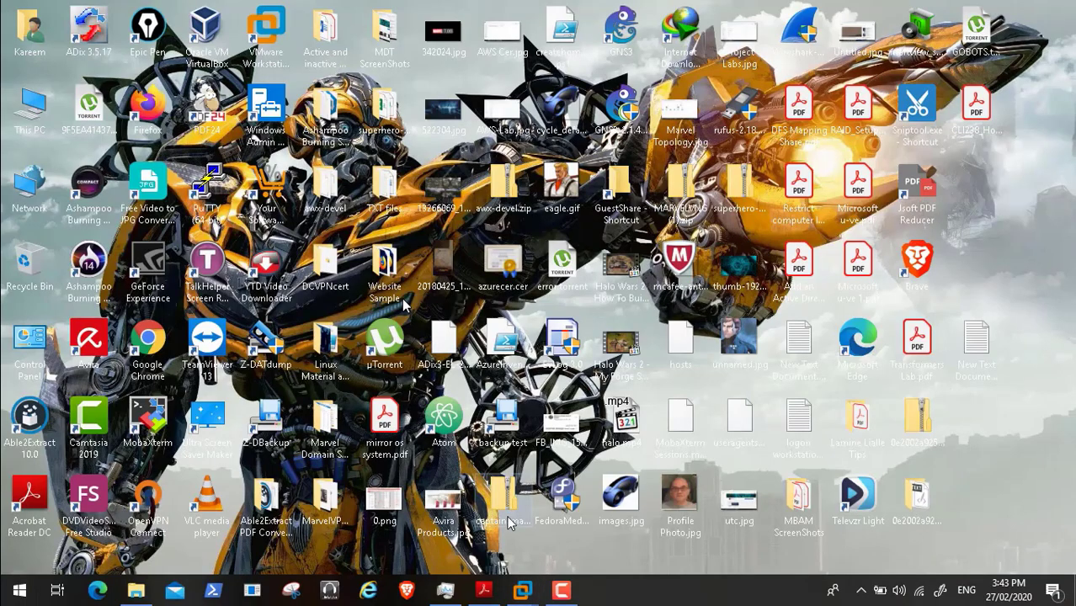
pyautogui.click(483, 590)
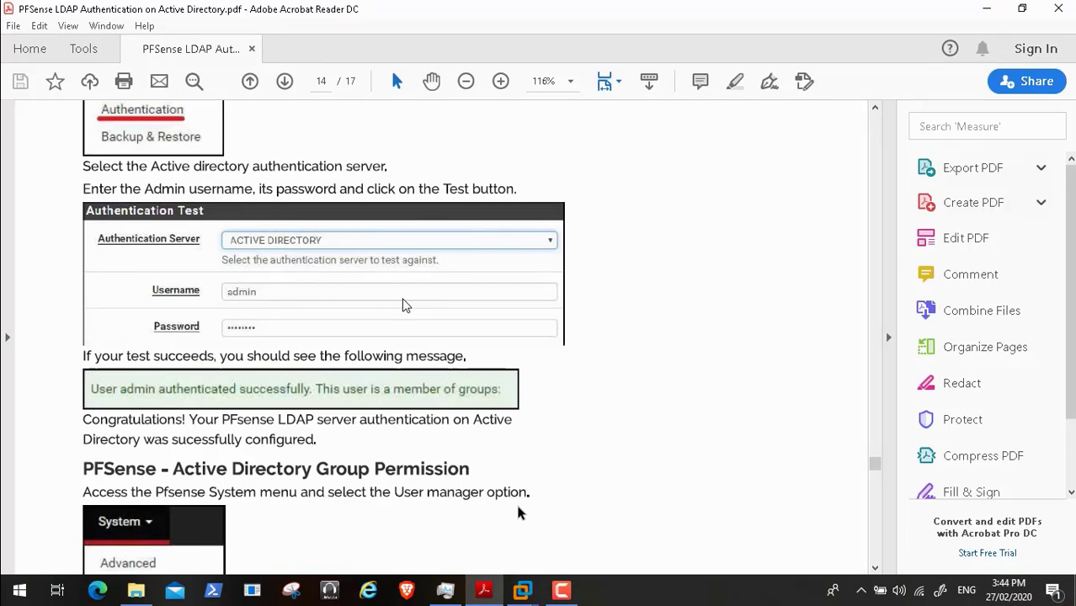
pyautogui.click(877, 112)
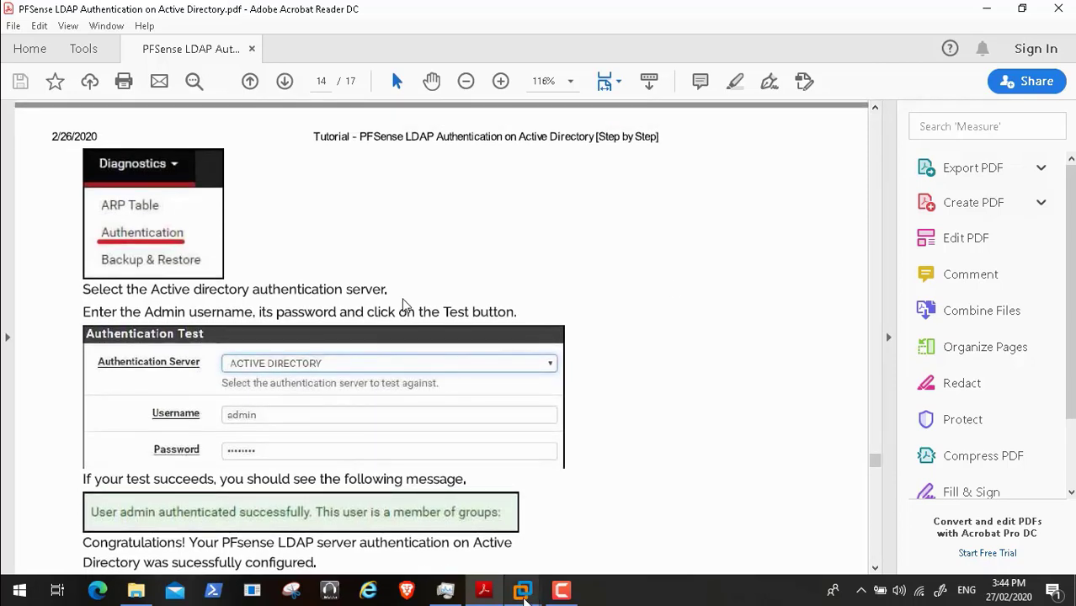
pyautogui.click(524, 593)
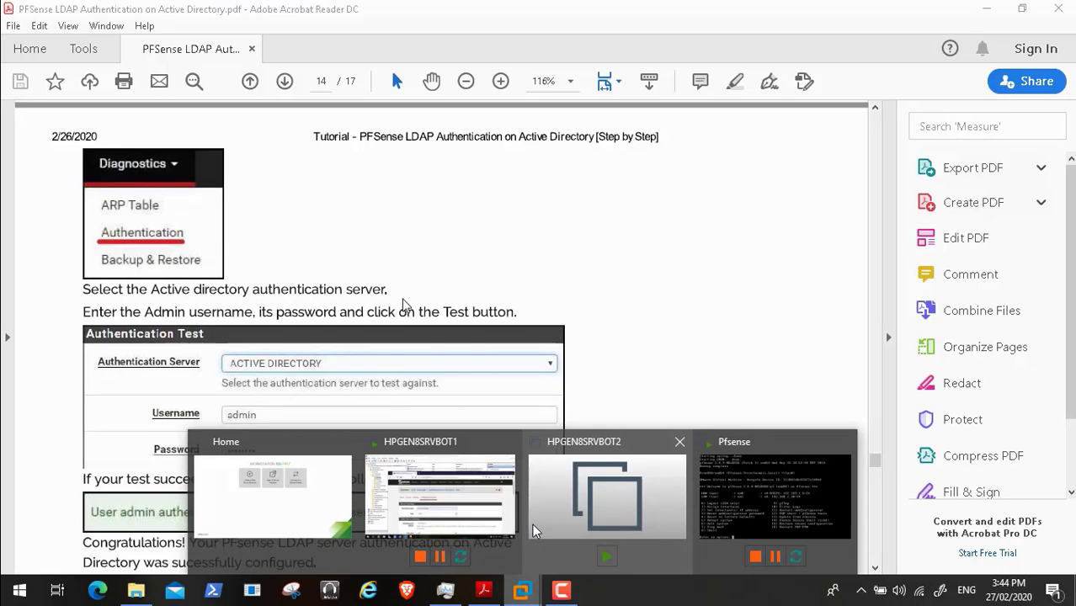
pyautogui.click(475, 503)
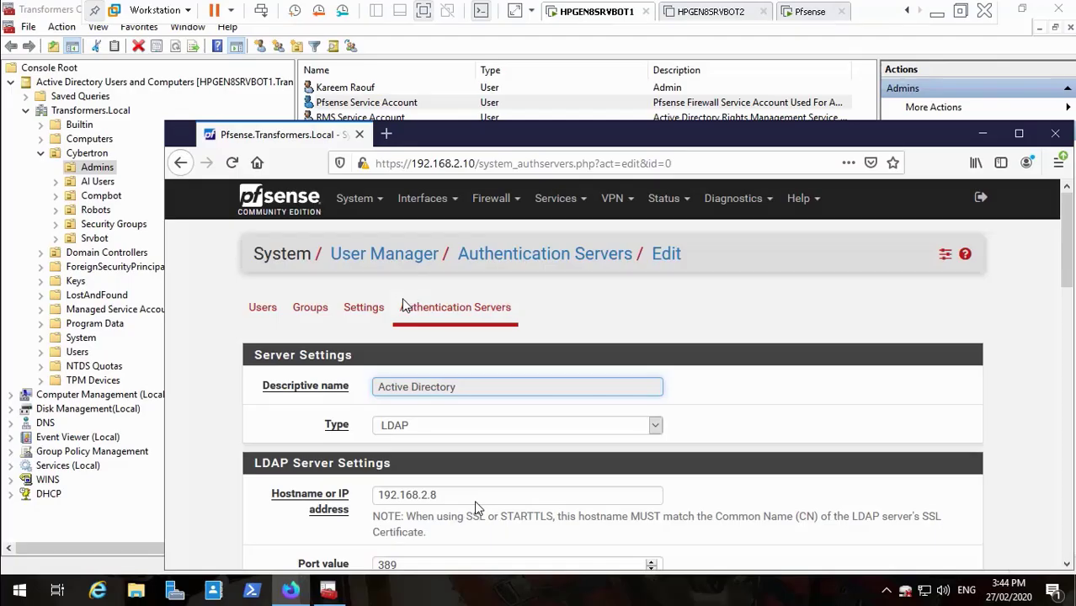
pyautogui.moveTo(1058, 244)
pyautogui.mouseDown()
pyautogui.moveTo(1060, 508)
pyautogui.moveTo(1062, 236)
pyautogui.mouseUp()
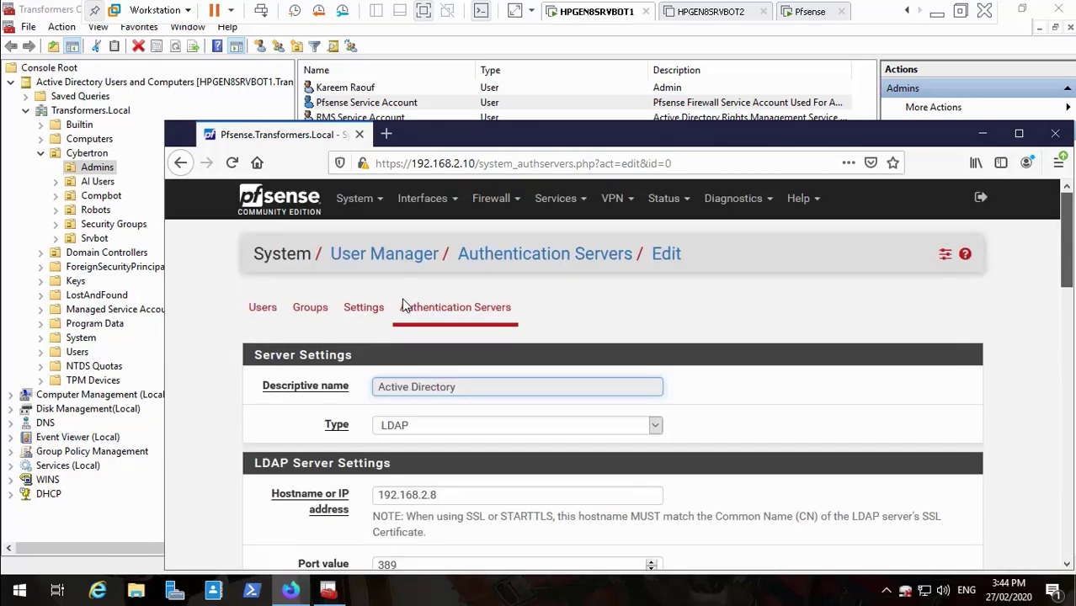
# - Go to Diagnostics > Authentication and select the Active Directory server
pyautogui.click(771, 200)
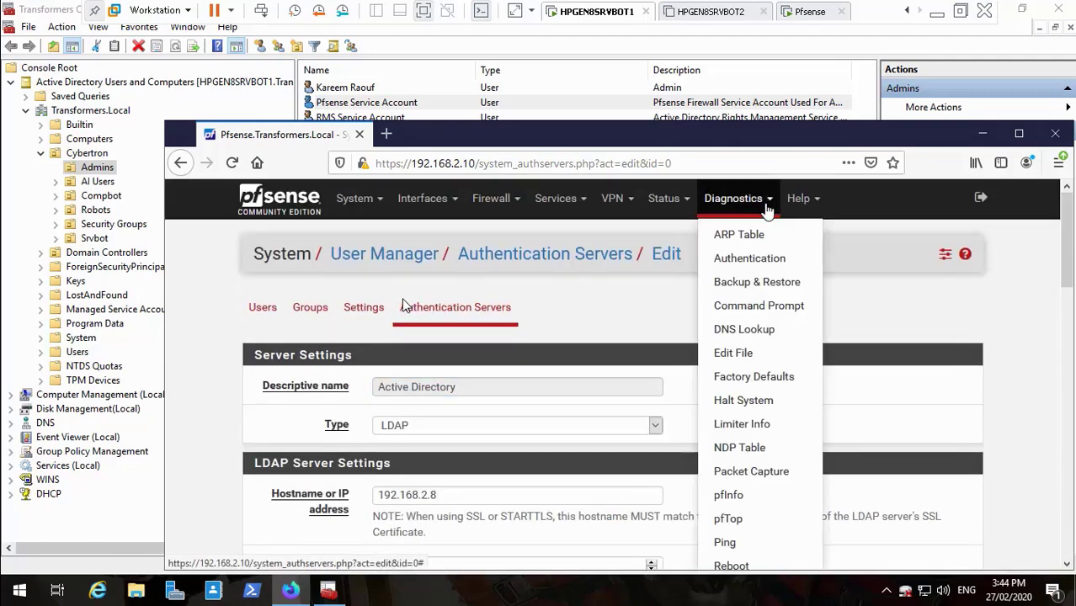
pyautogui.click(750, 261)
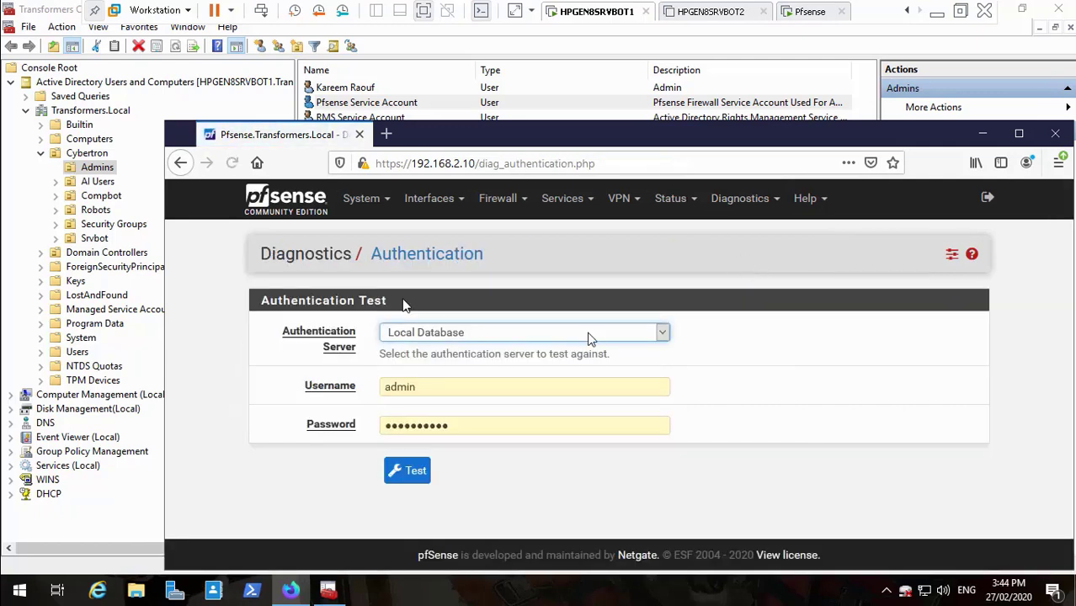
pyautogui.click(663, 335)
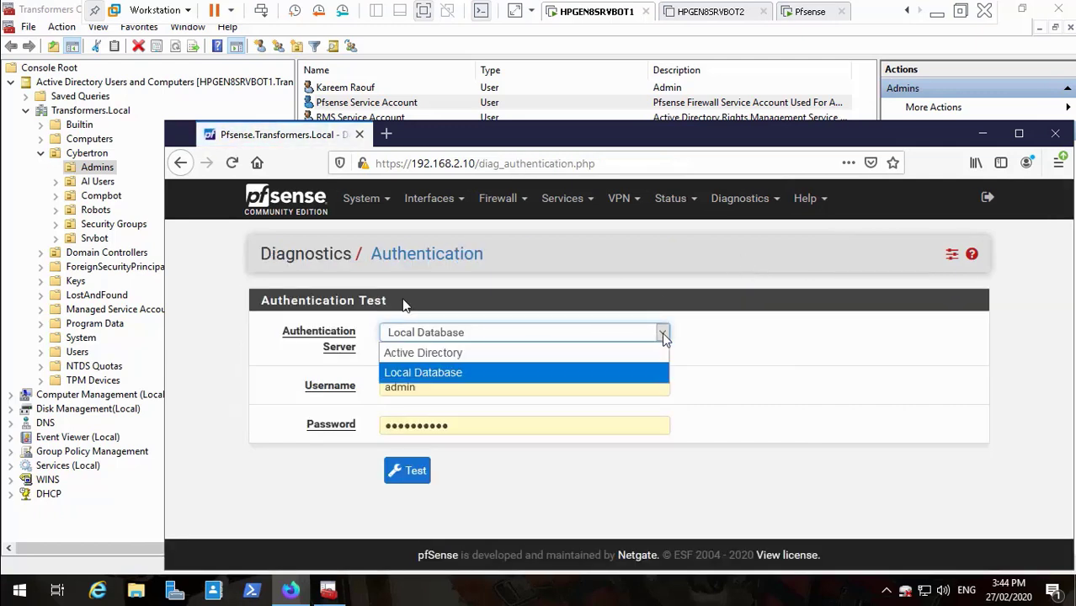
pyautogui.click(575, 355)
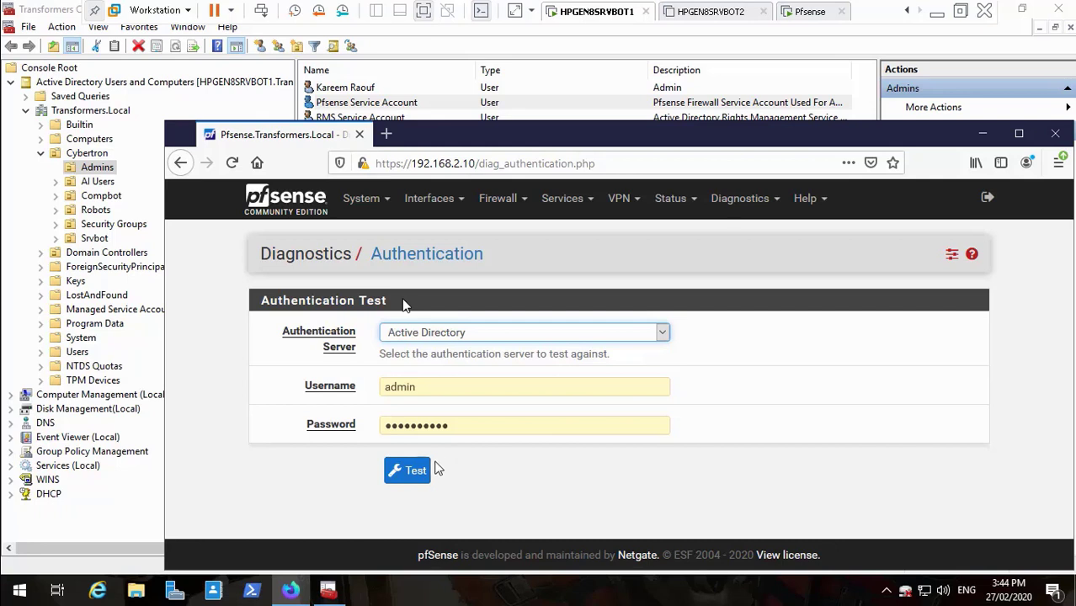
pyautogui.click(413, 469)
# - Test with the service account's username and password, getting Authentication failed, and let Firefox save the login
pyautogui.click(431, 386)
pyautogui.press('BackSpace')
pyautogui.press('BackSpace')
pyautogui.press('BackSpace')
pyautogui.press('BackSpace')
pyautogui.press('BackSpace')
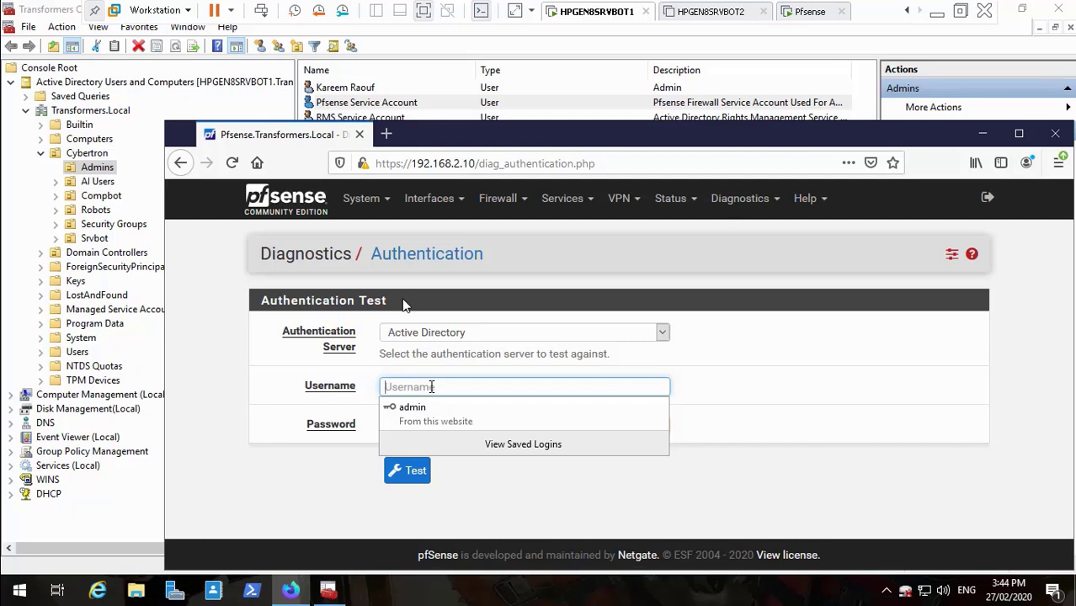
pyautogui.write('pfseser')
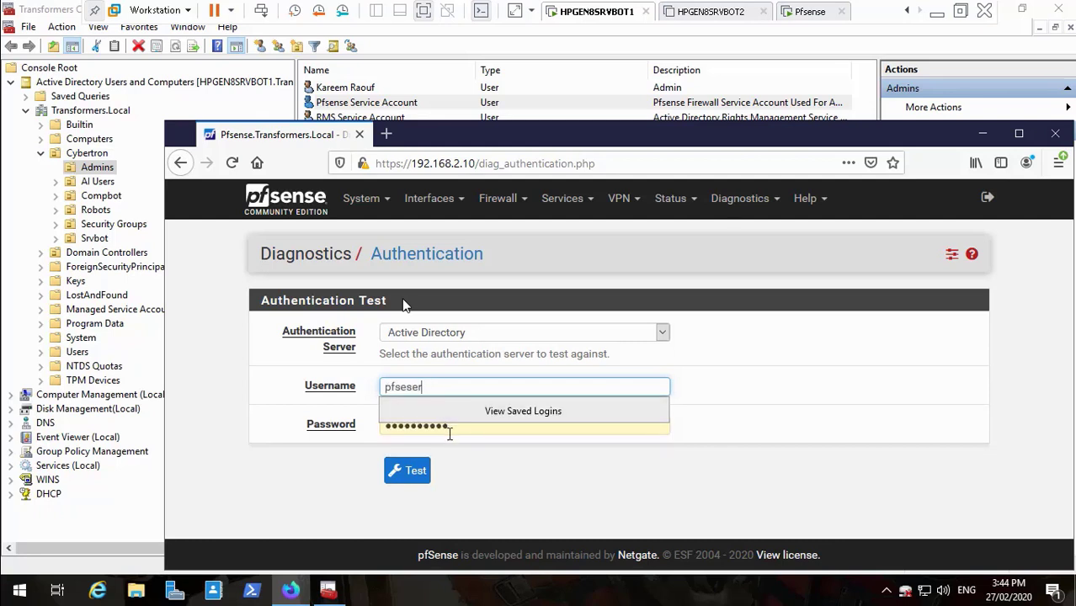
pyautogui.click(451, 428)
pyautogui.press('BackSpace')
pyautogui.press('BackSpace')
pyautogui.press('BackSpace')
pyautogui.press('BackSpace')
pyautogui.press('BackSpace')
pyautogui.press('BackSpace')
pyautogui.press('BackSpace')
pyautogui.press('BackSpace')
pyautogui.press('BackSpace')
pyautogui.press('BackSpace')
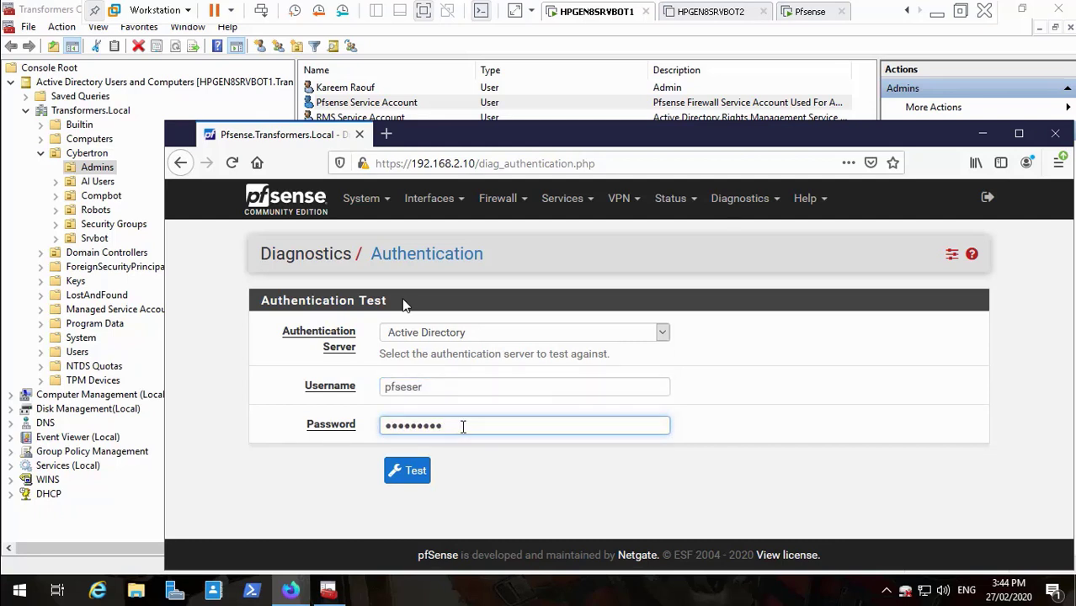
pyautogui.write('P')
pyautogui.click(414, 474)
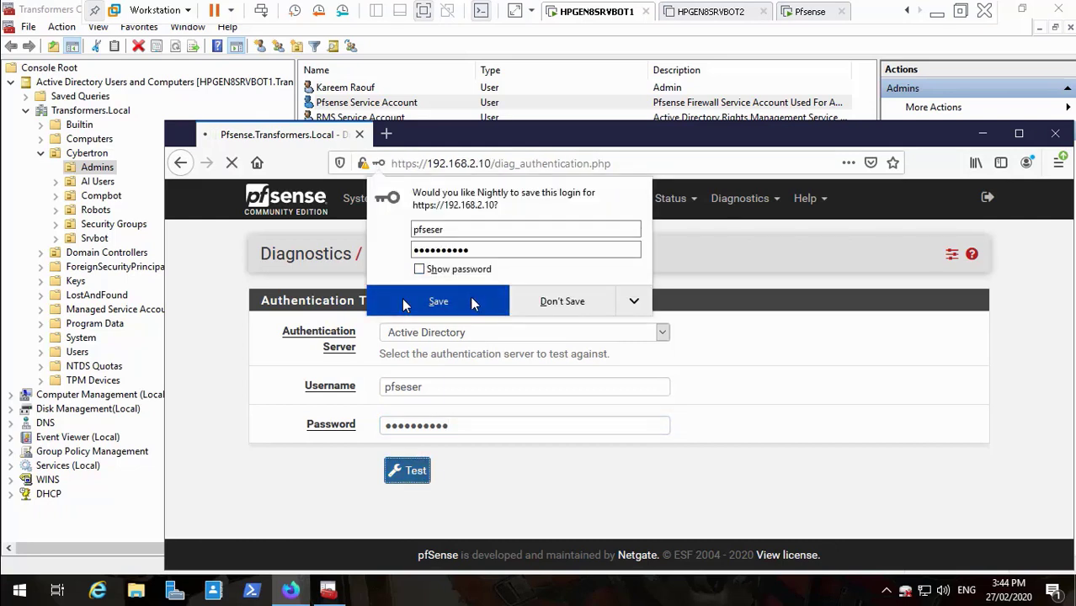
pyautogui.click(471, 299)
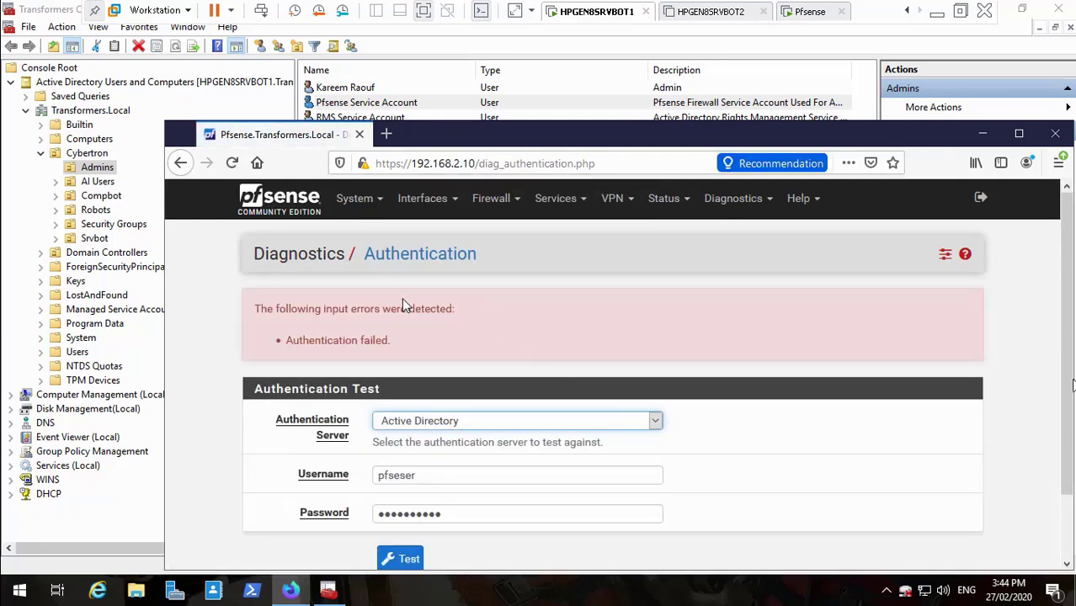
pyautogui.moveTo(1071, 384); pyautogui.dragTo(1069, 468)
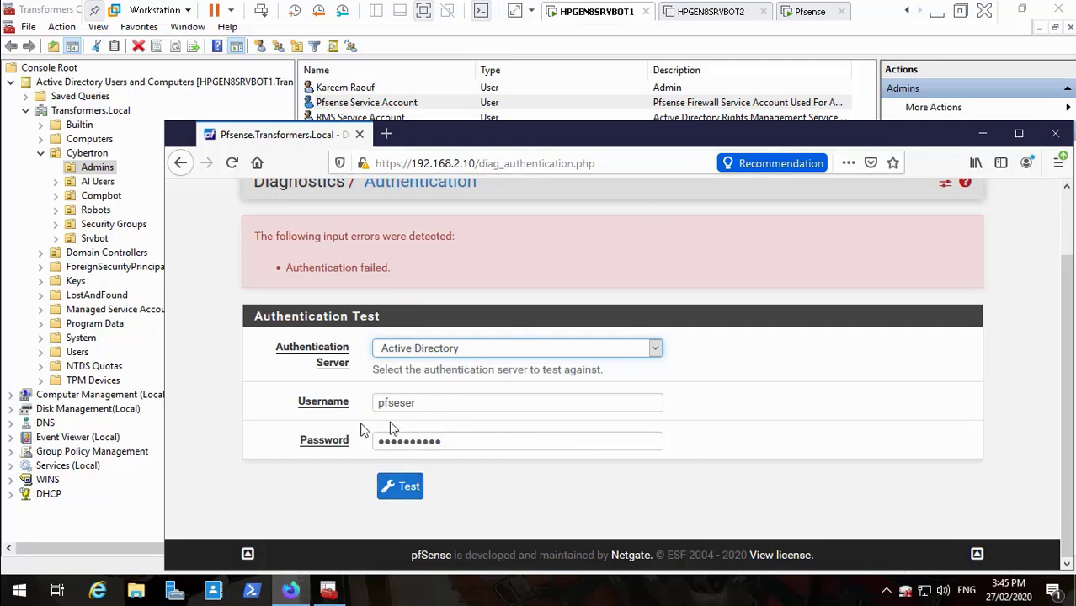
# - Skip the video past the failed test to the Active Directory LDAP Server Settings edit page
pyautogui.moveTo(390, 561)
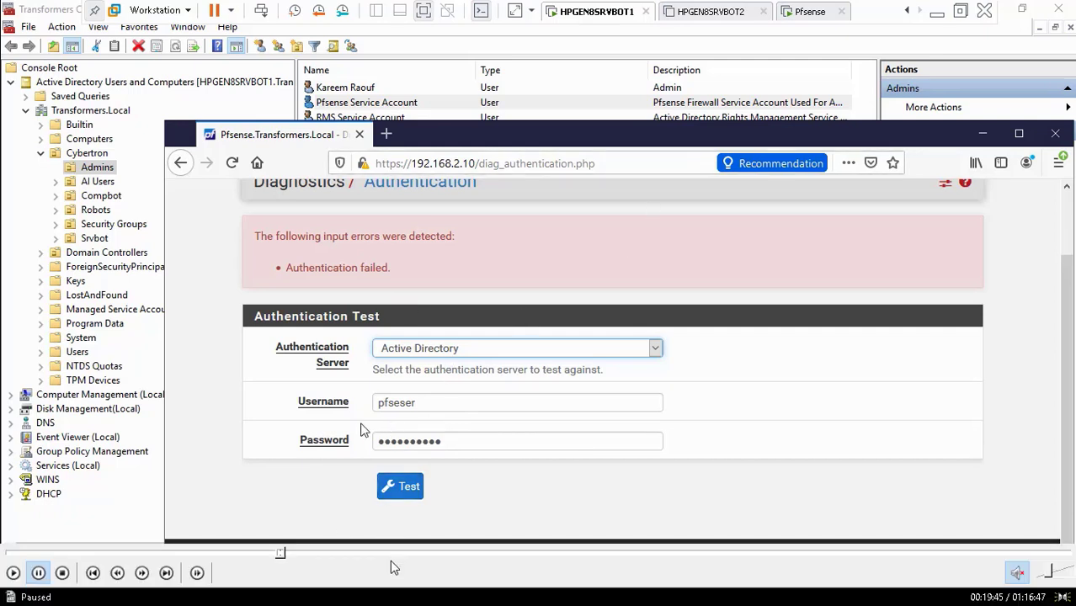
pyautogui.click(287, 556)
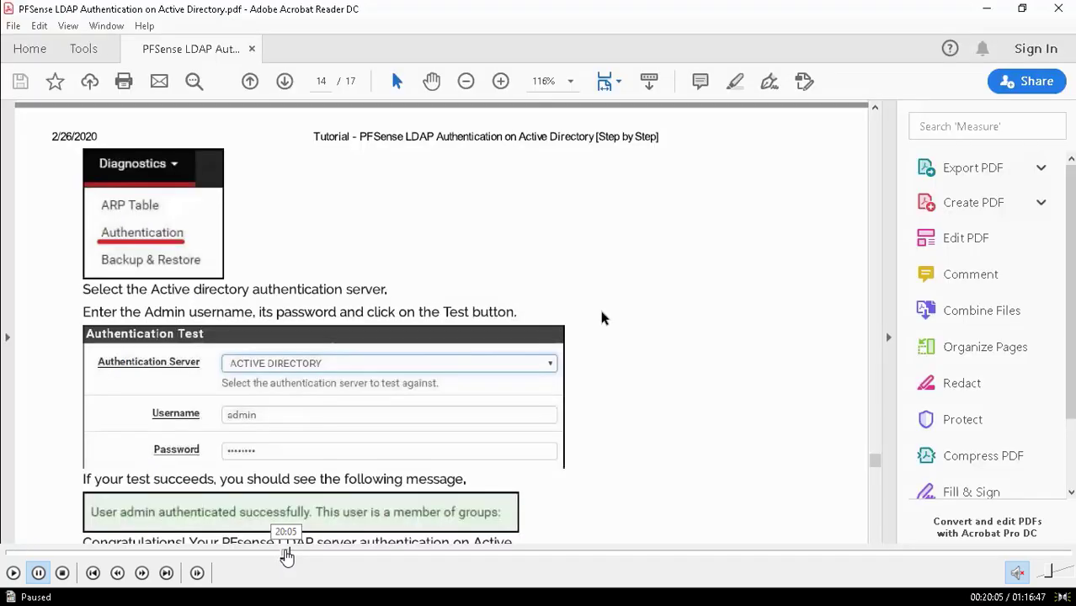
pyautogui.click(290, 556)
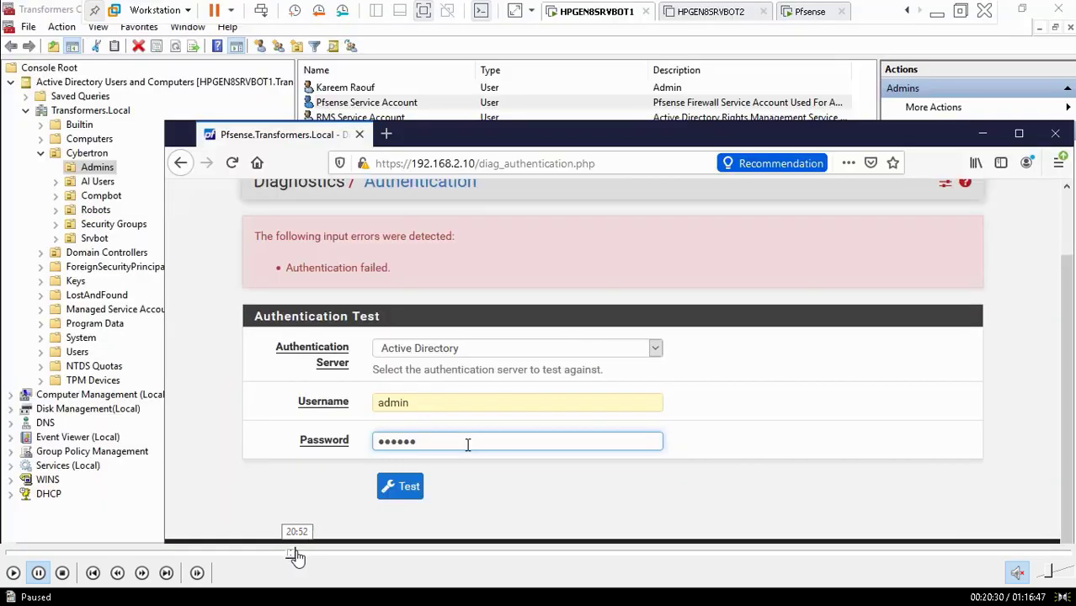
pyautogui.click(298, 556)
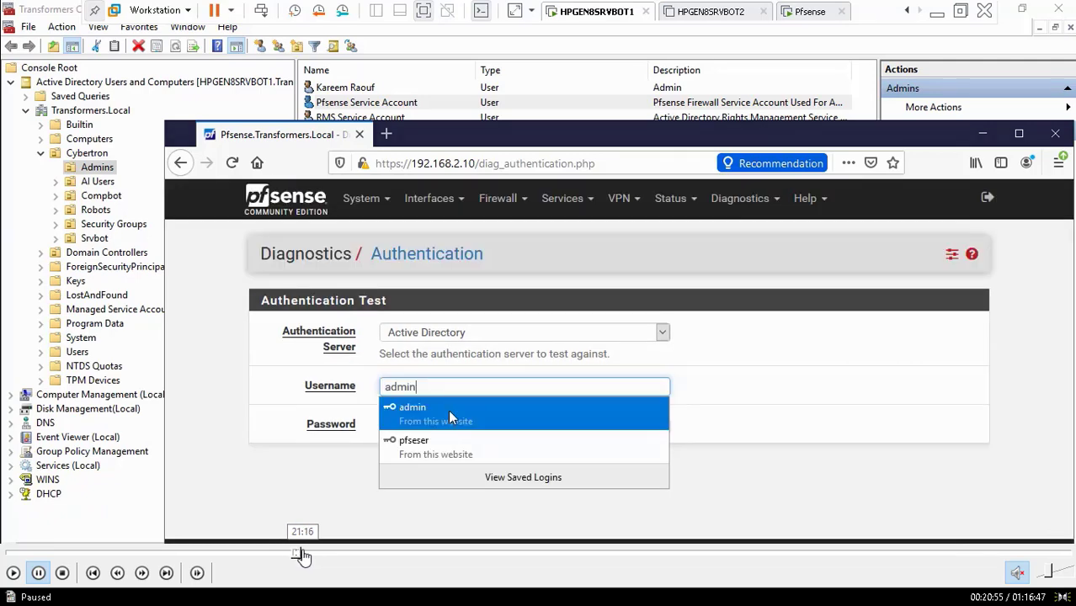
pyautogui.click(304, 557)
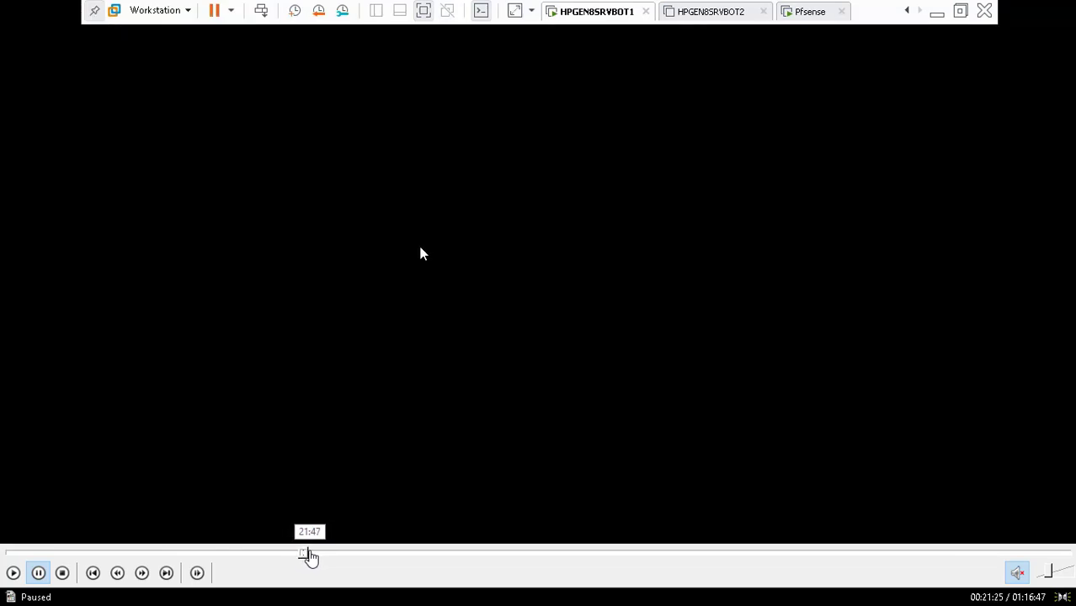
pyautogui.click(312, 557)
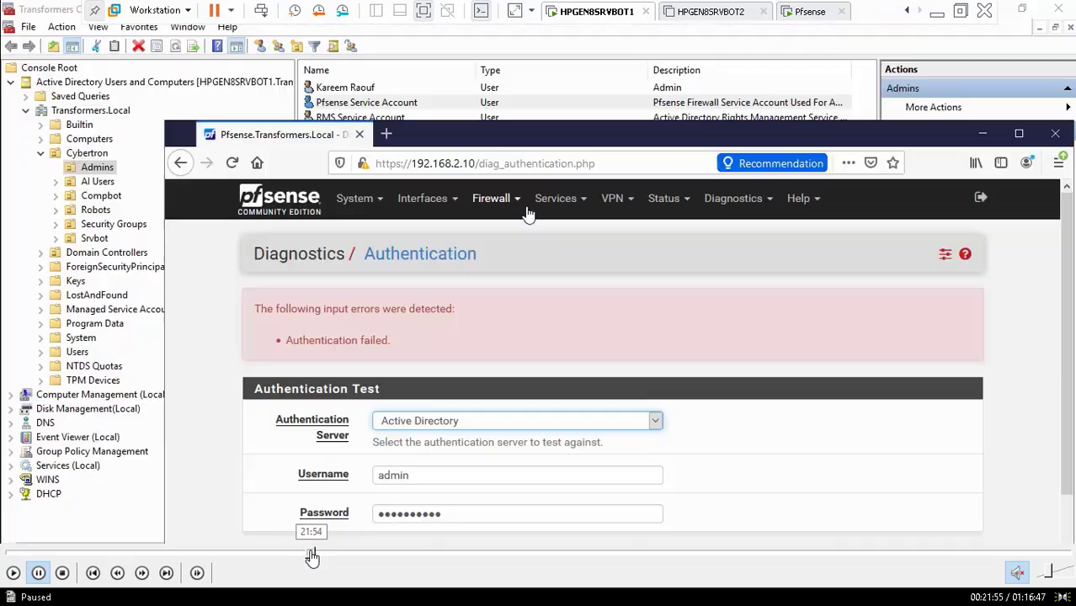
pyautogui.click(318, 556)
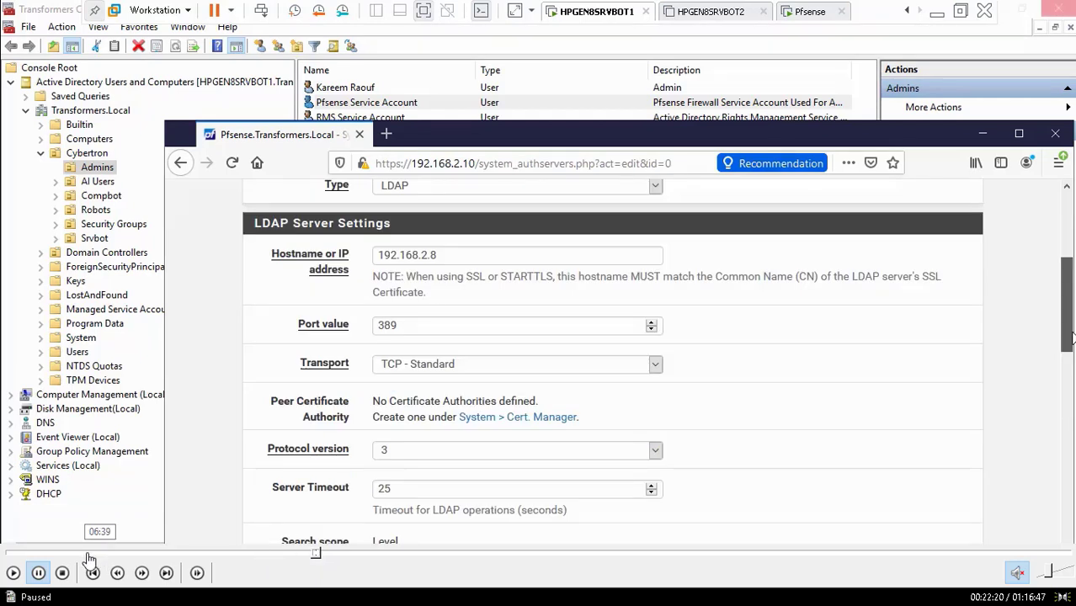
# - Play forward to containers and bind credentials under CN=Admins,CN=Cybertron,DC=Transformers,DC=Local, then scroll the form
pyautogui.click(13, 574)
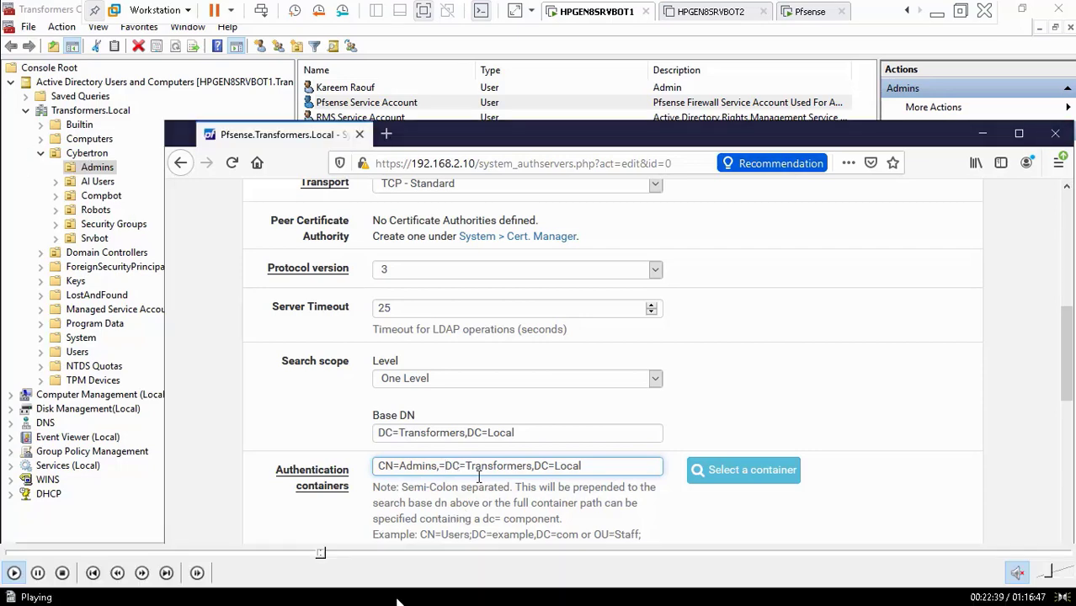
pyautogui.click(325, 555)
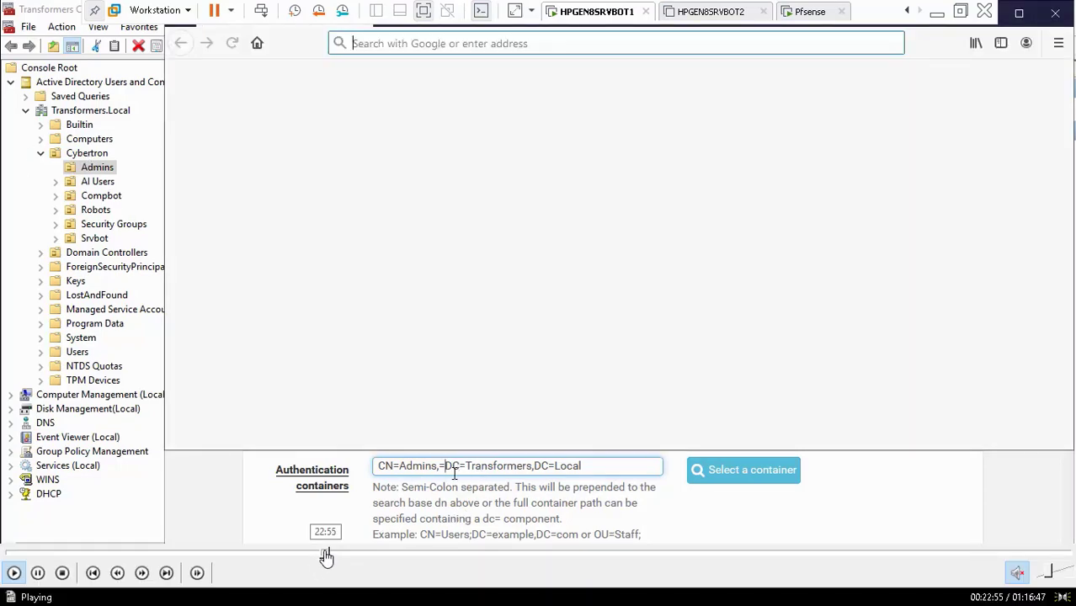
pyautogui.click(330, 555)
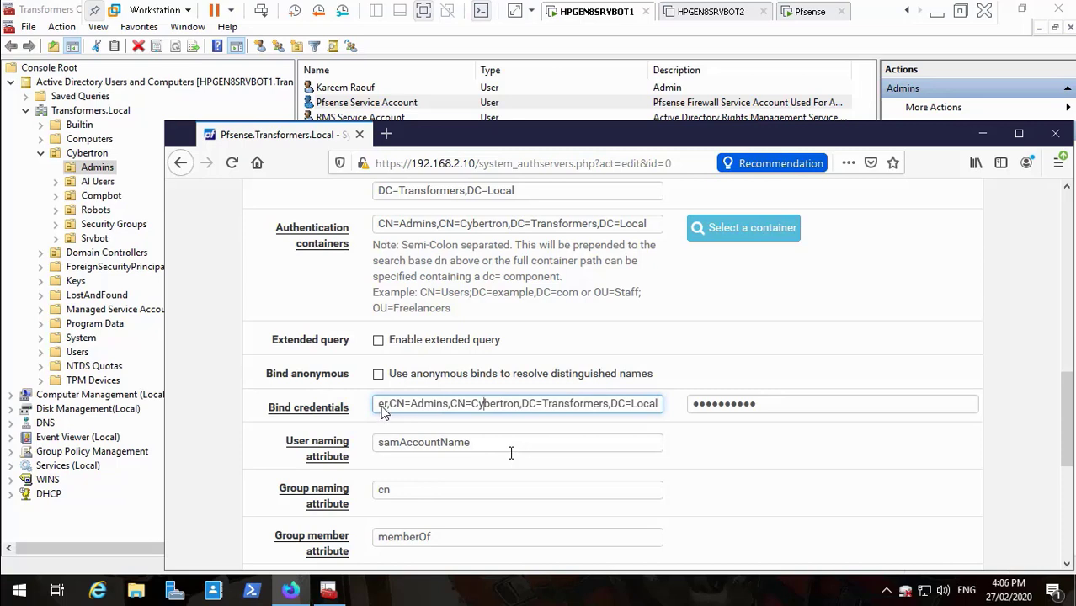
pyautogui.press('Left')
pyautogui.press('Left')
pyautogui.press('Left')
pyautogui.press('Left')
pyautogui.press('Left')
pyautogui.press('Left')
pyautogui.press('Left')
pyautogui.press('Left')
pyautogui.press('Left')
pyautogui.press('Left')
pyautogui.press('Left')
pyautogui.press('Left')
pyautogui.press('Left')
pyautogui.press('Left')
pyautogui.press('Left')
pyautogui.press('Left')
pyautogui.press('Left')
pyautogui.press('Left')
pyautogui.press('Left')
pyautogui.press('Left')
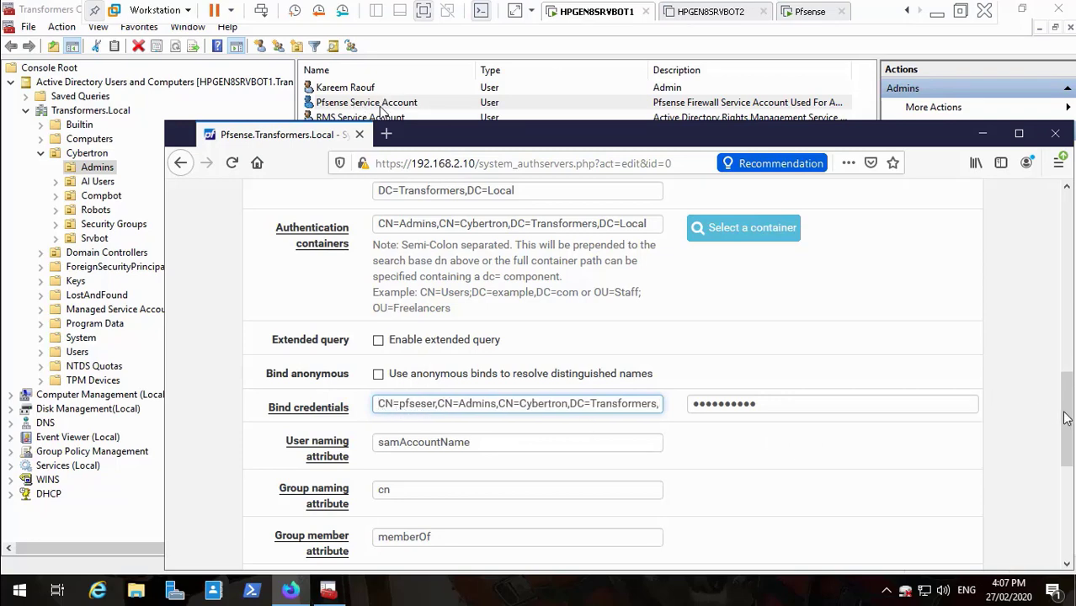
pyautogui.moveTo(1065, 416); pyautogui.dragTo(1069, 529)
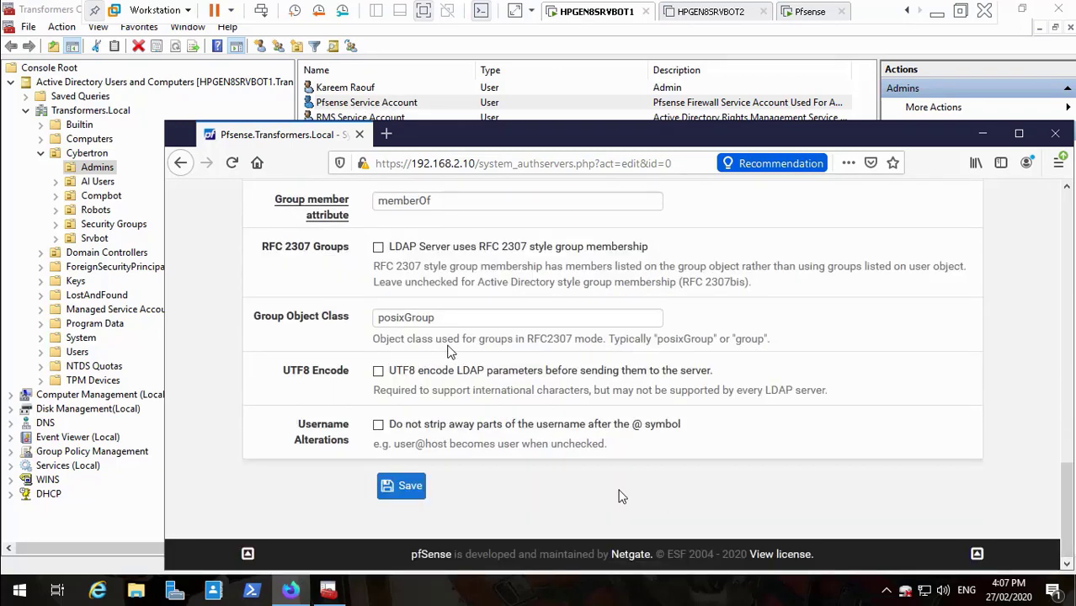
# - Save the Active Directory LDAP server, decline the browser's login prompt, and reopen the server for editing
pyautogui.click(387, 491)
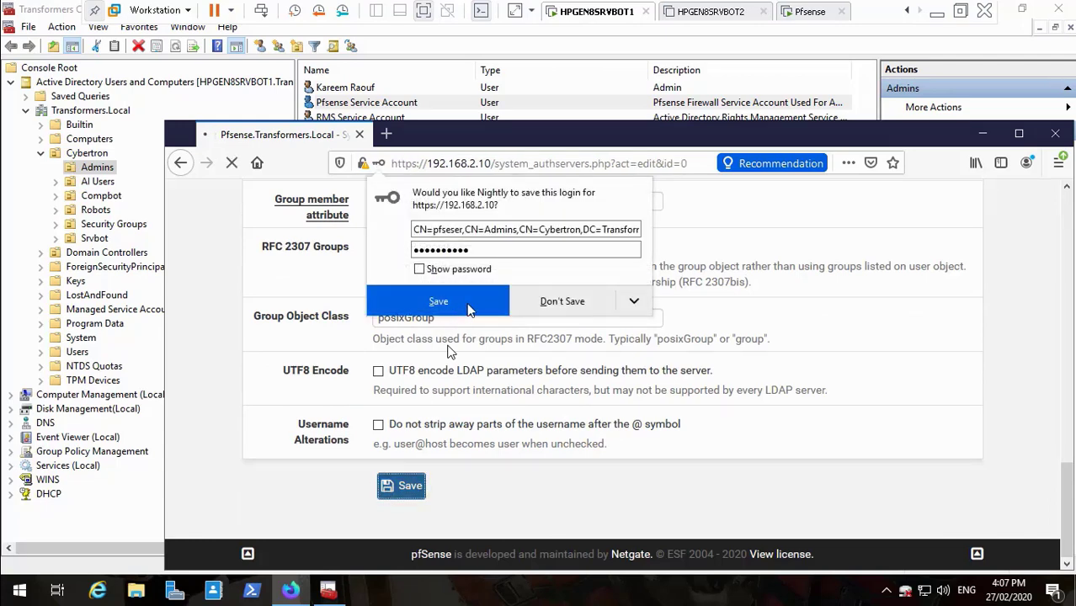
pyautogui.click(535, 305)
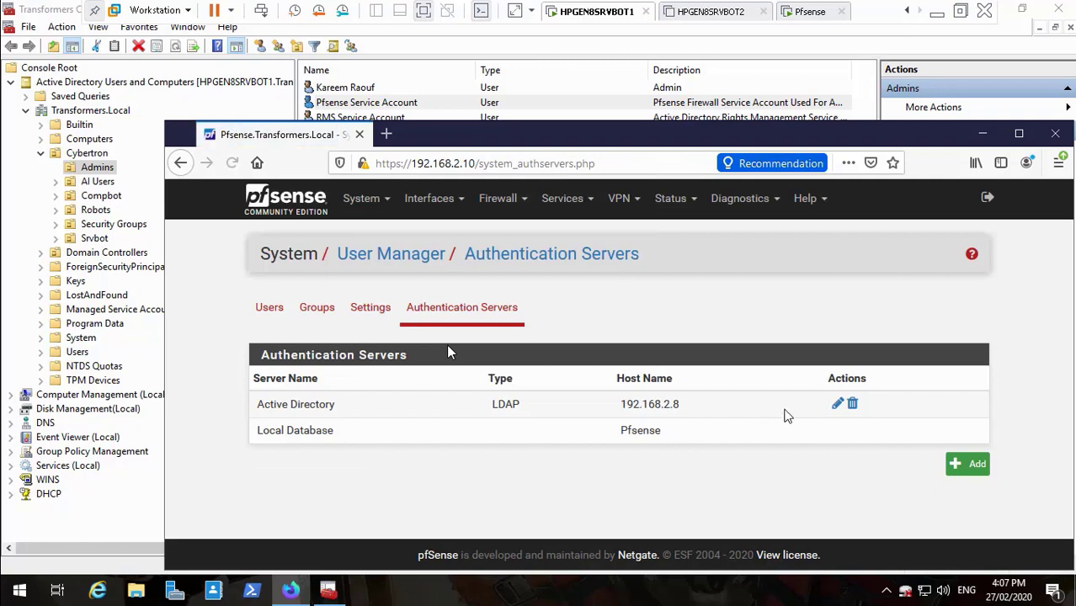
pyautogui.click(837, 405)
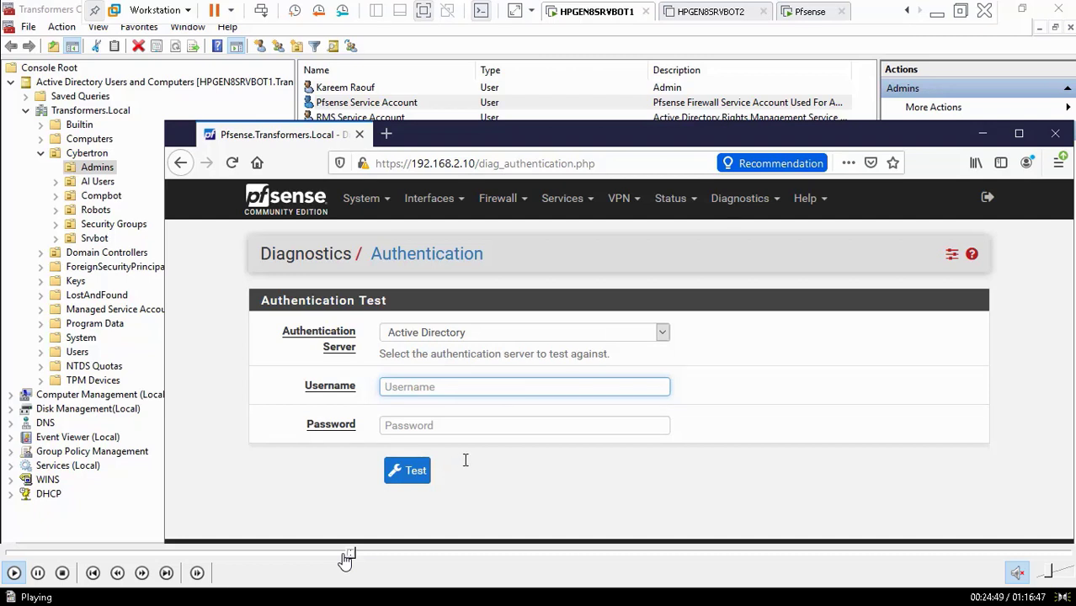
# - Rerun the Active Directory login test with the saved login, then skip the video ahead
pyautogui.press('Tab')
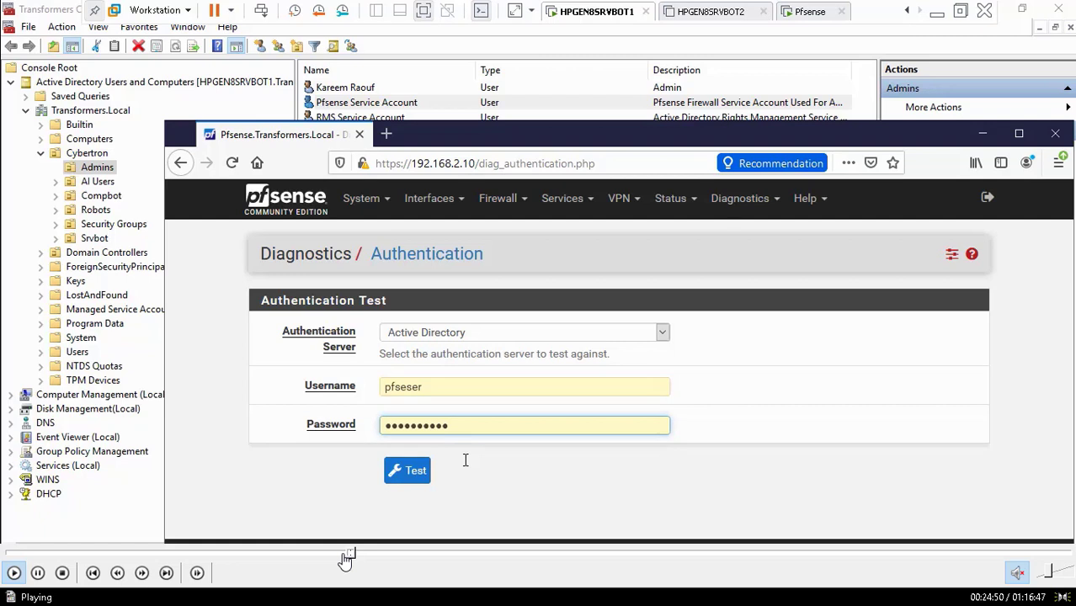
pyautogui.click(408, 478)
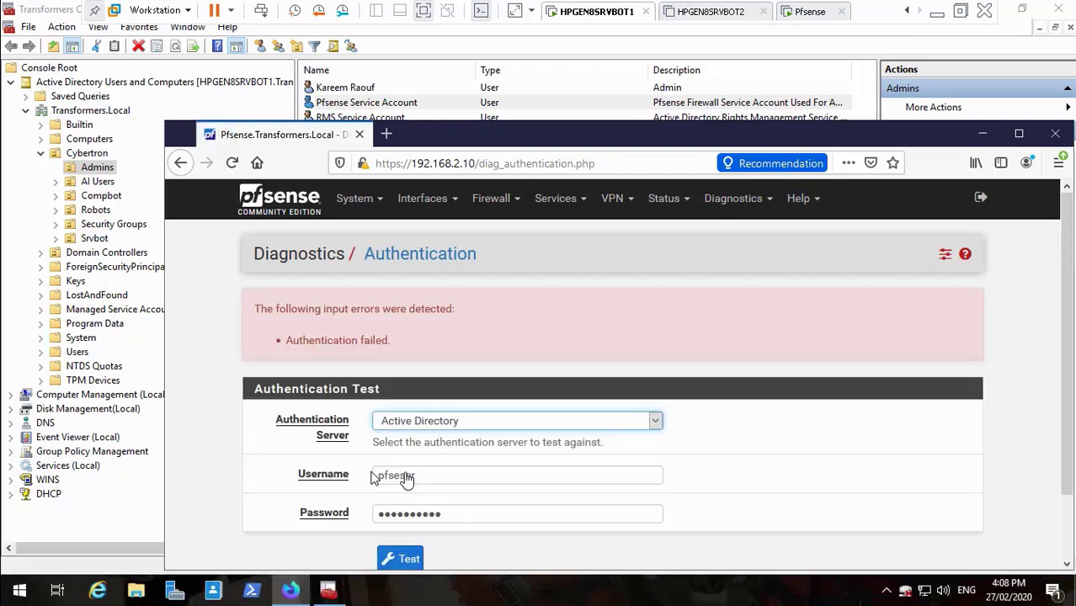
pyautogui.moveTo(349, 579)
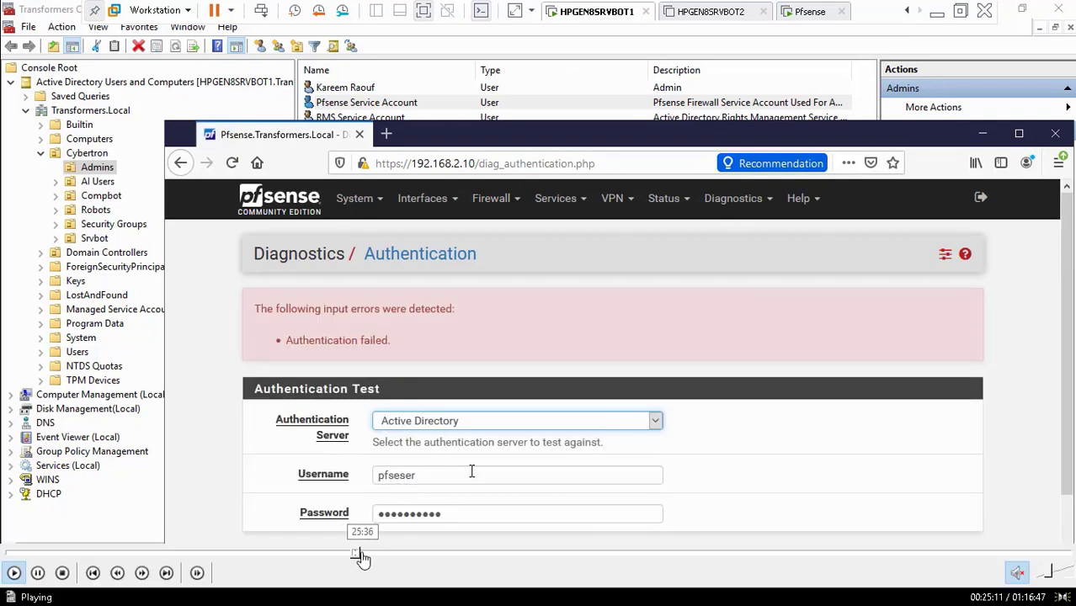
pyautogui.click(362, 557)
pyautogui.click(371, 557)
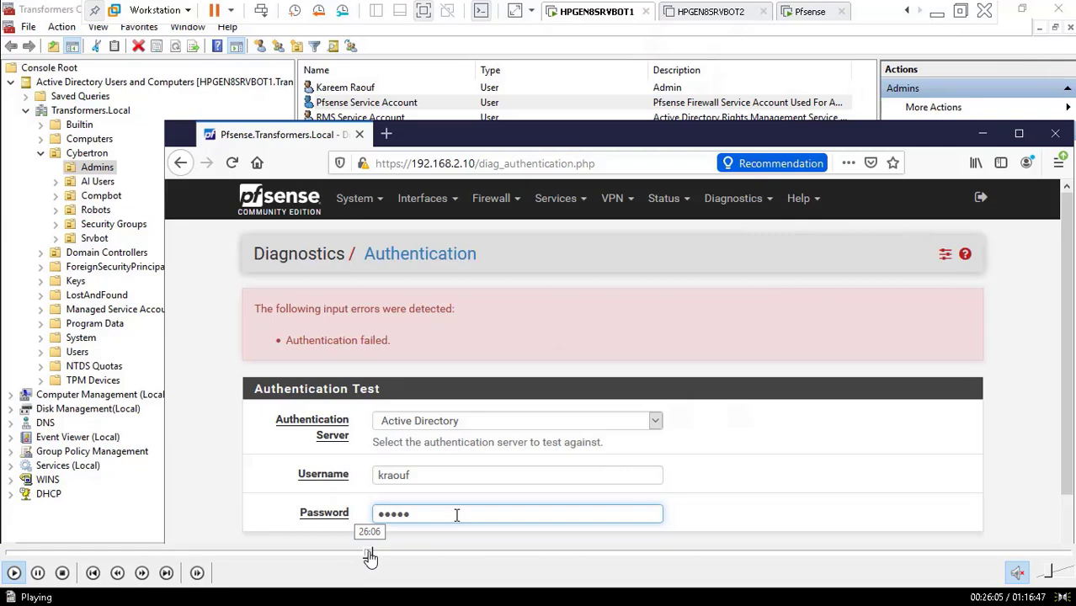
pyautogui.click(373, 555)
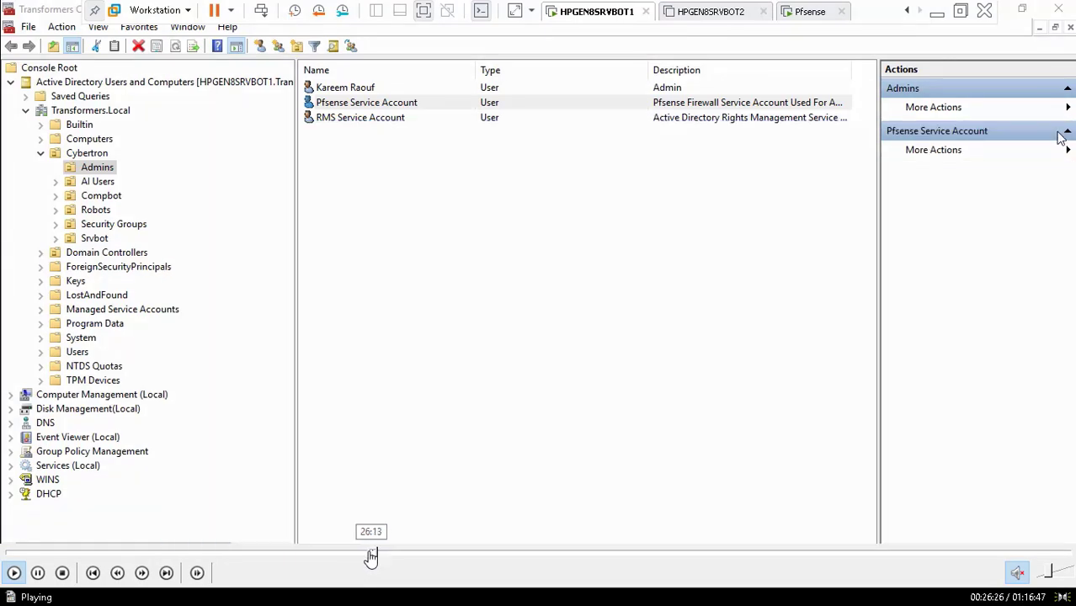
pyautogui.click(370, 555)
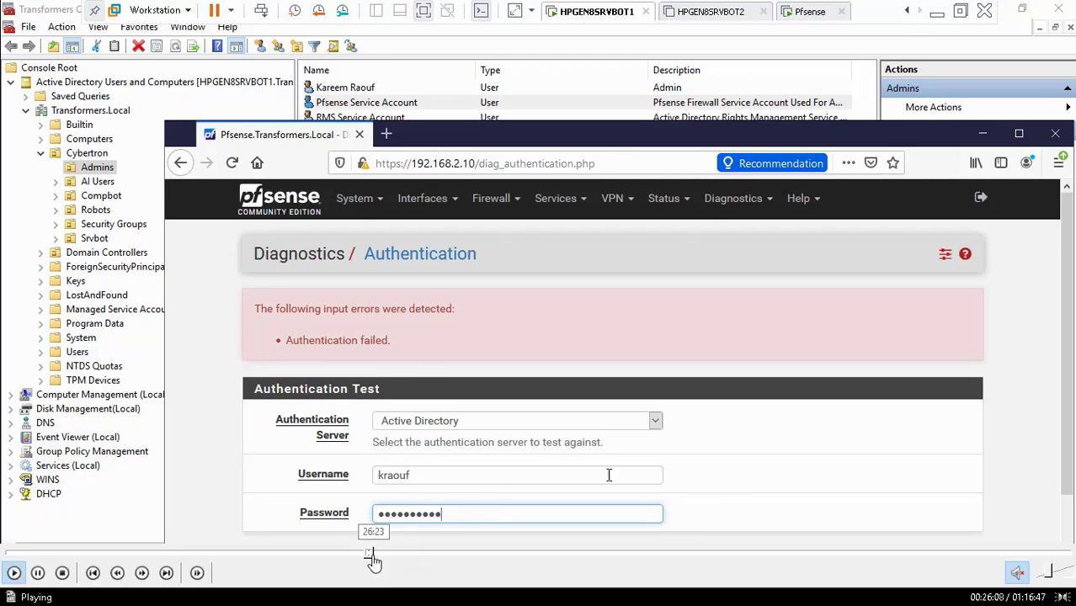
pyautogui.click(375, 556)
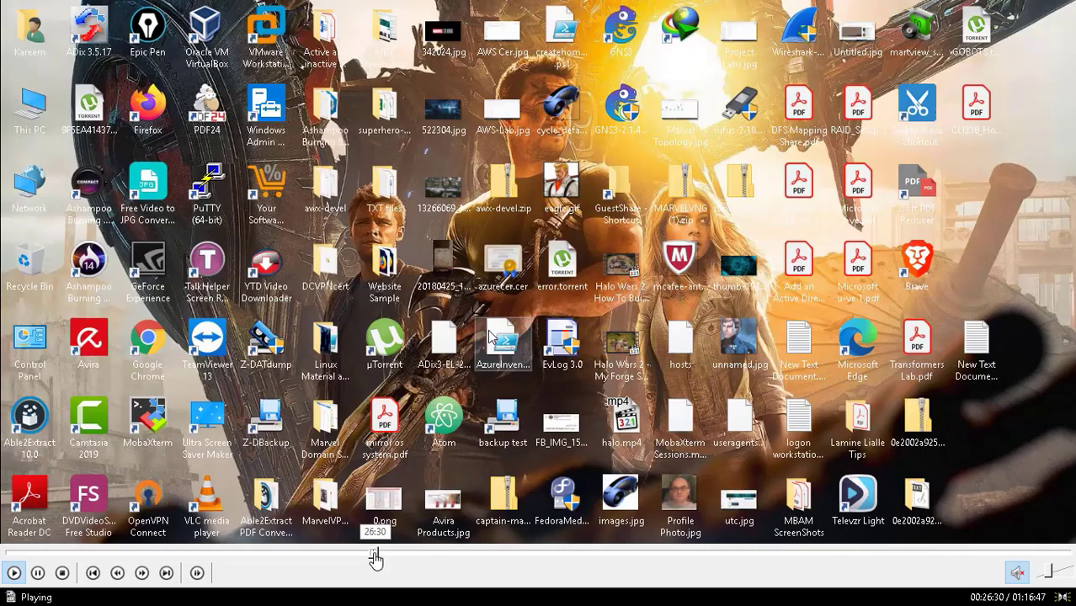
# - Skip ahead to the Active Directory LDAP server edit page with host 192.168.2.8, port 389
pyautogui.click(379, 557)
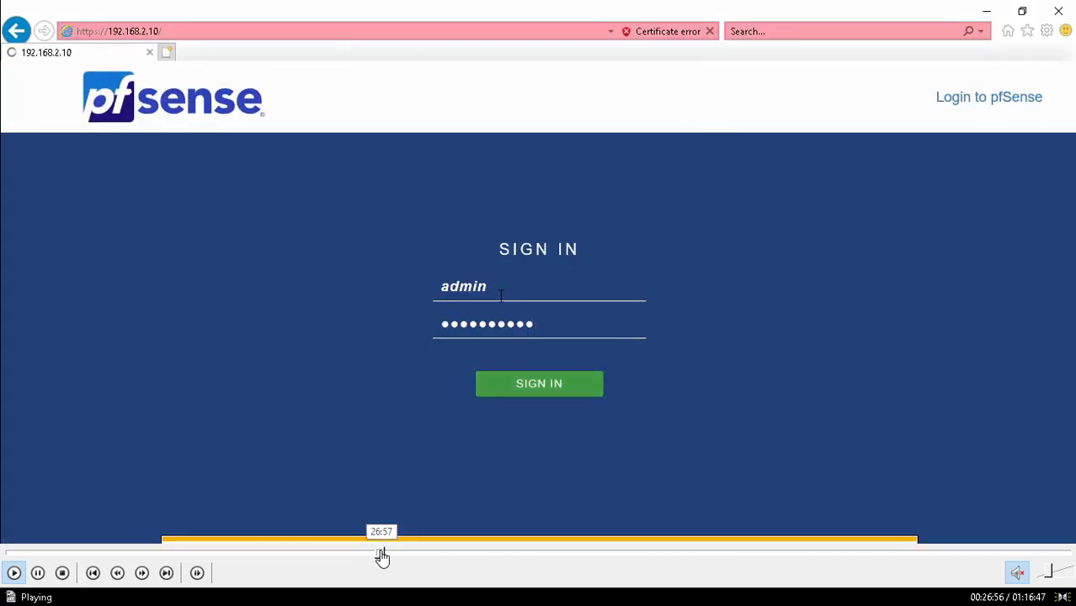
pyautogui.click(385, 556)
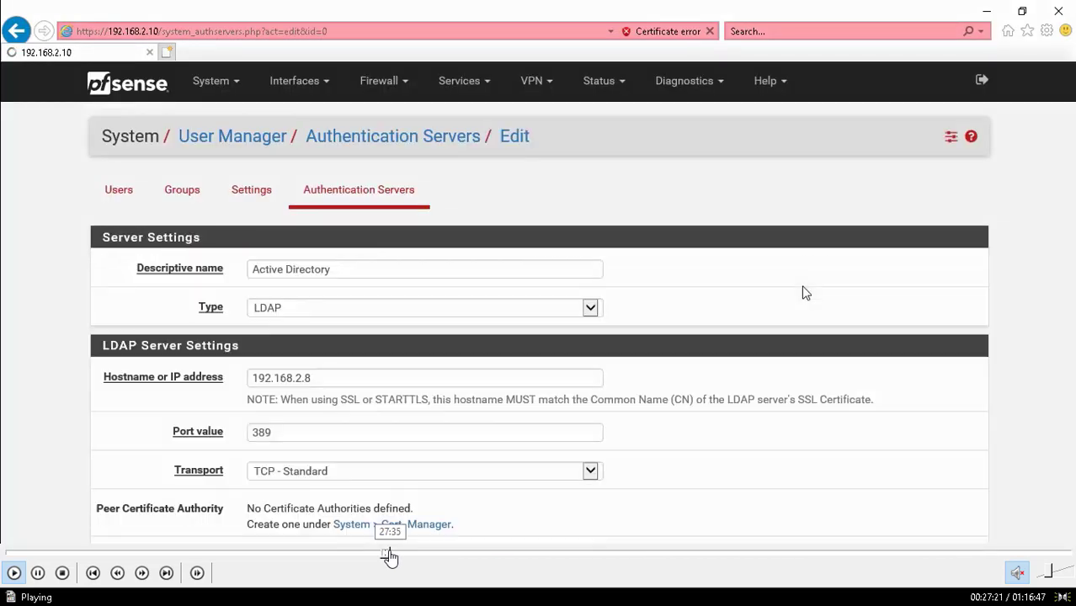
pyautogui.click(391, 556)
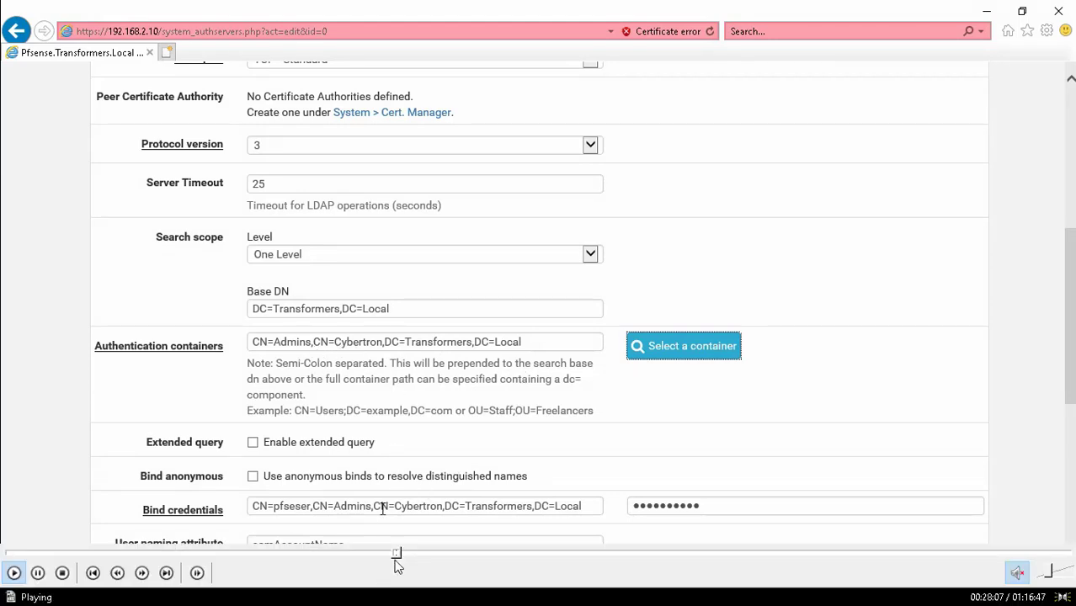
pyautogui.click(400, 553)
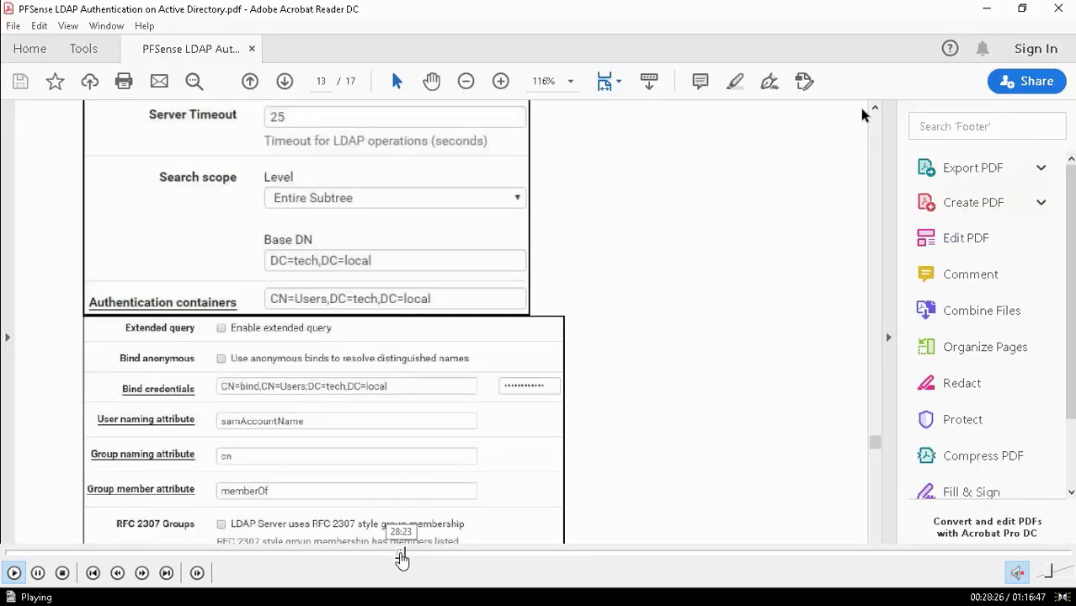
pyautogui.click(409, 553)
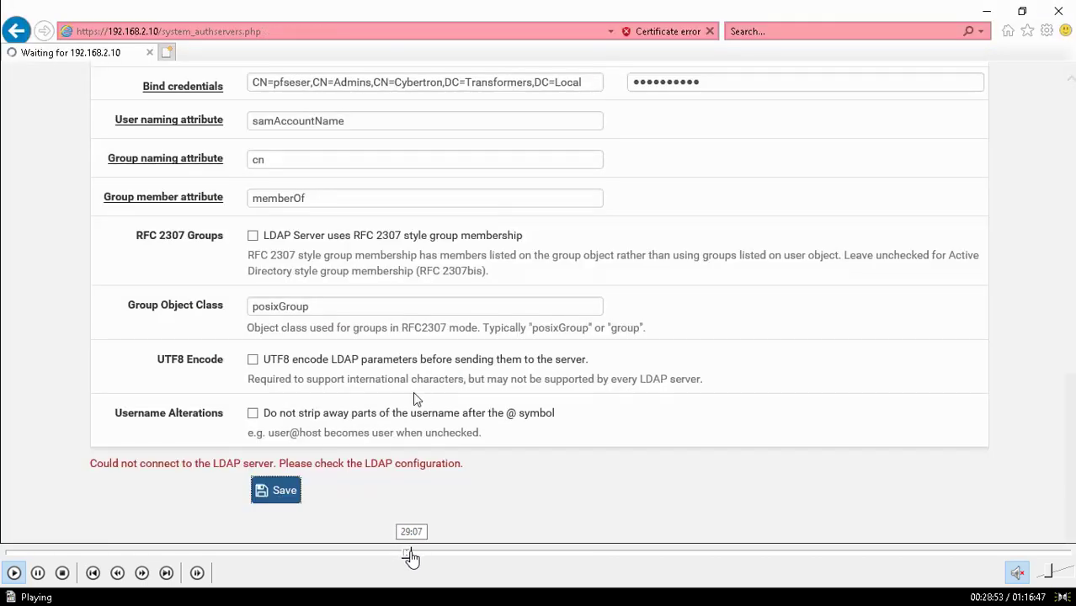
pyautogui.click(411, 554)
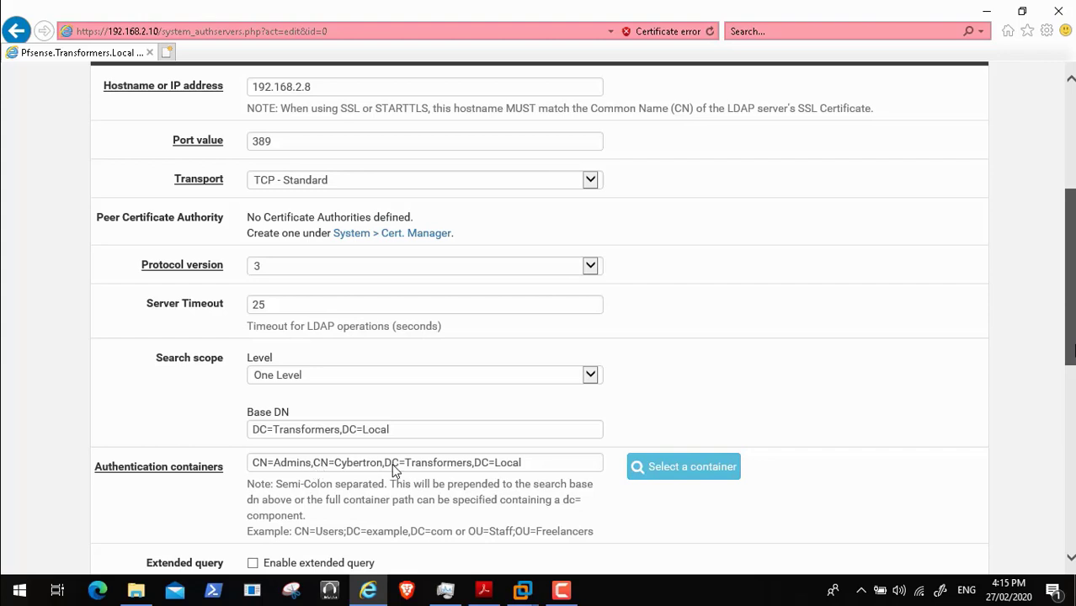
# - Scroll the LDAP form and advance to the Base DN and bind credentials edits using DC=transformers,DC=local
pyautogui.scroll(-3, 393, 471)
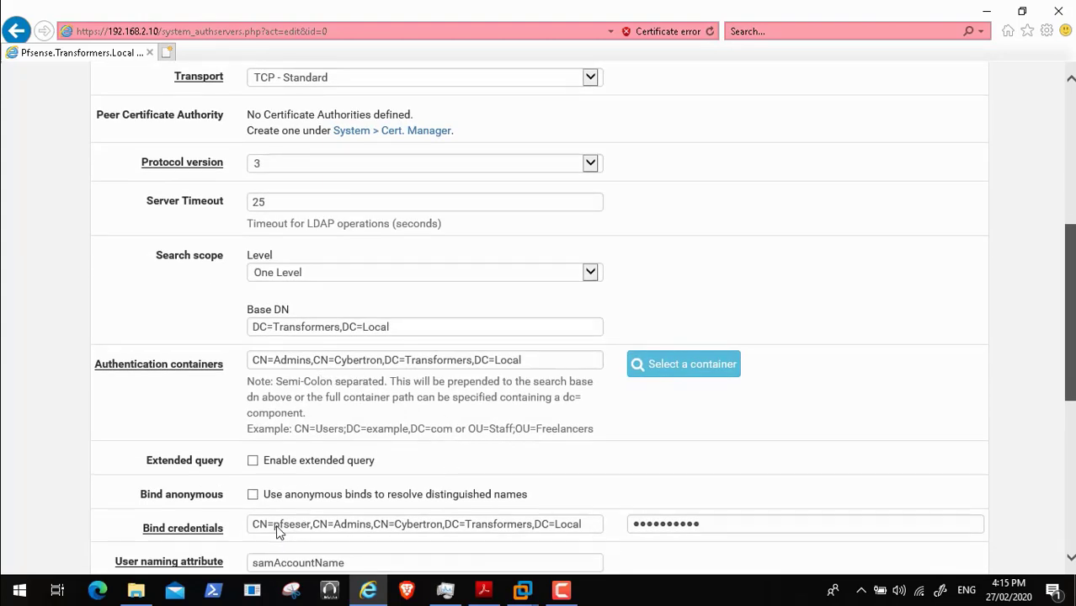
pyautogui.scroll(-2, 297, 532)
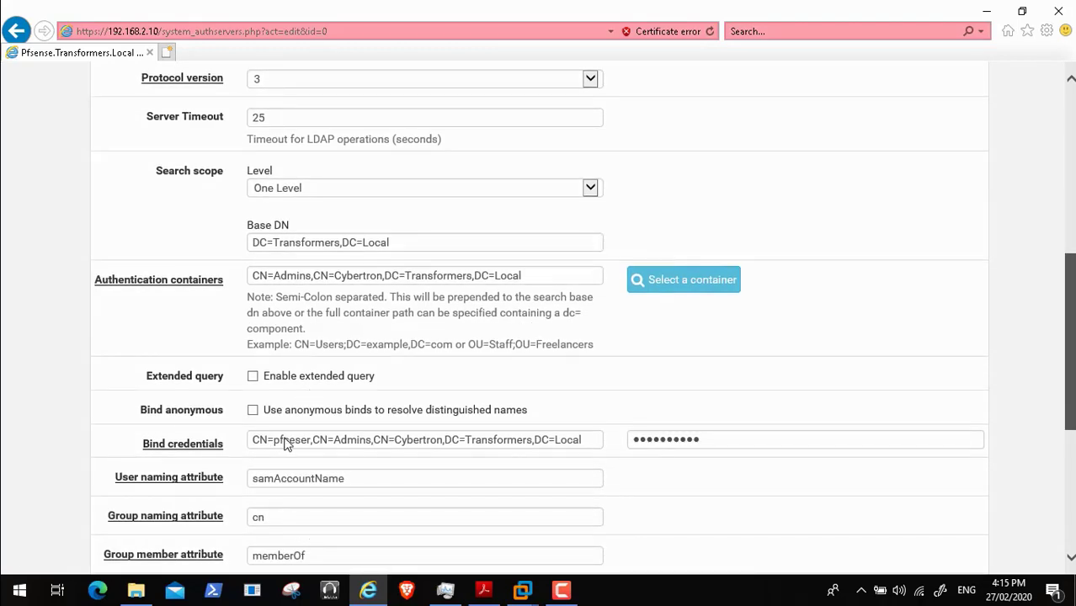
pyautogui.scroll(-4, 286, 444)
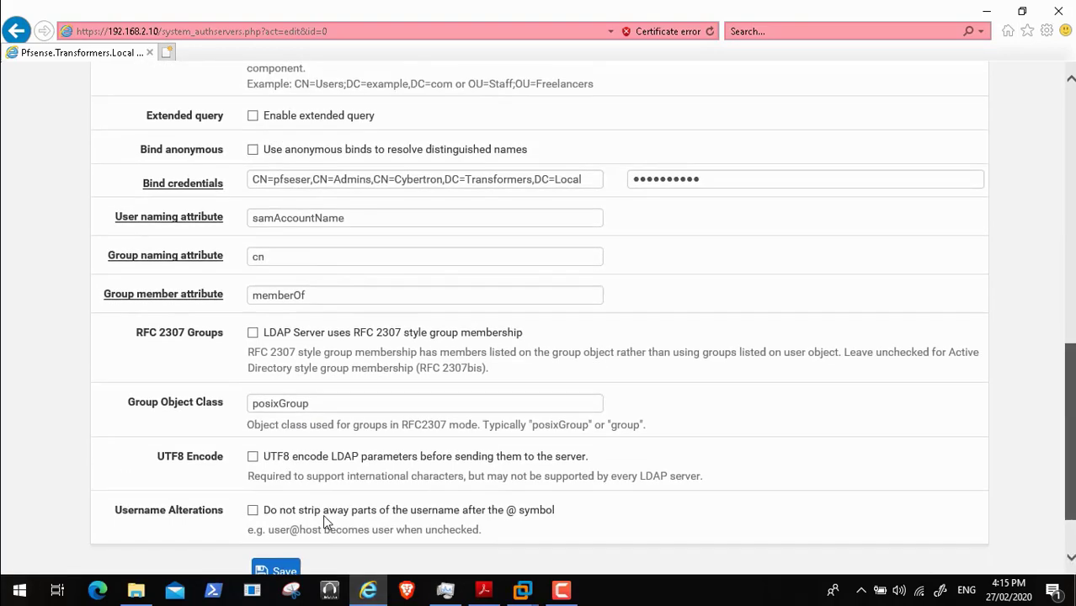
pyautogui.moveTo(362, 566)
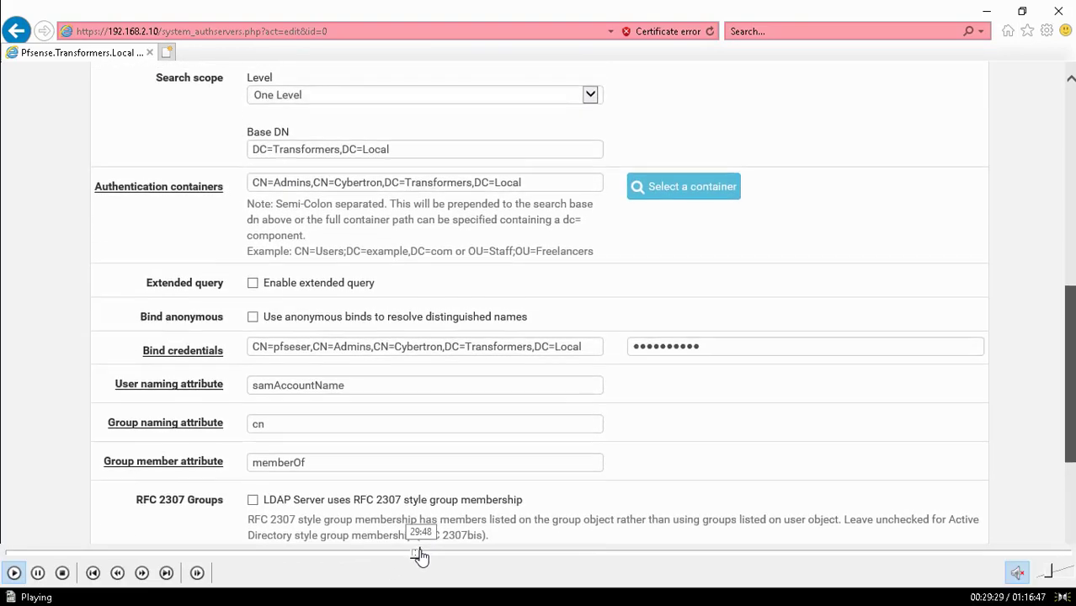
pyautogui.click(419, 555)
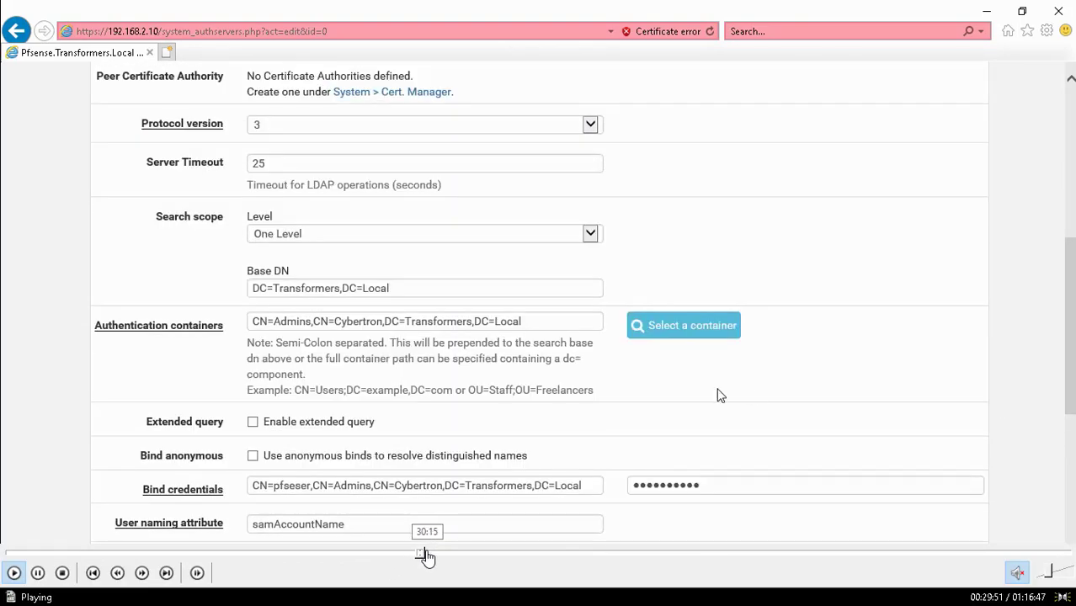
pyautogui.click(426, 555)
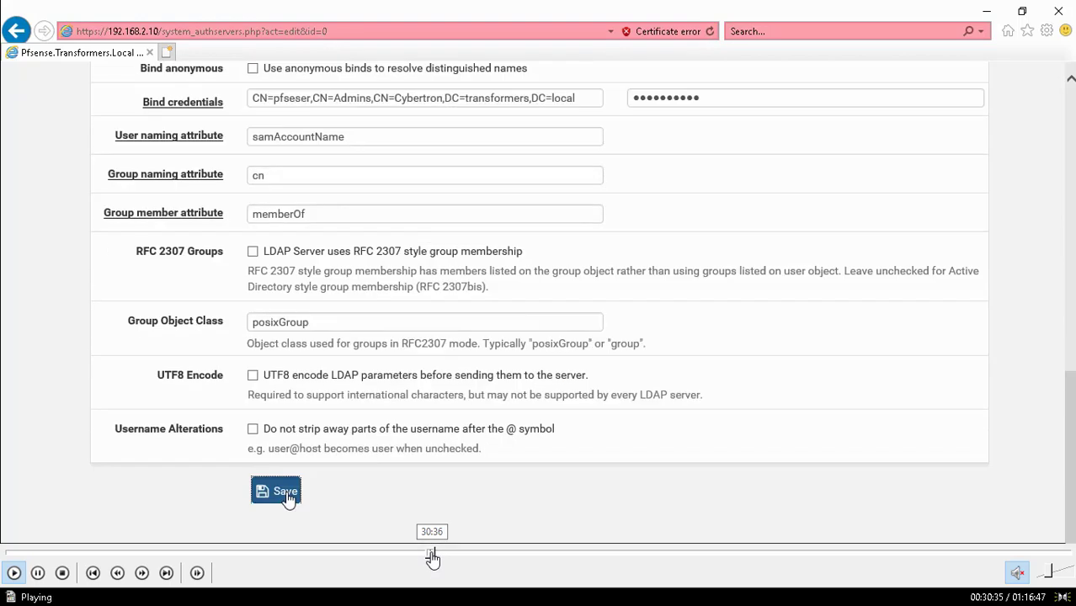
# - Skip past the save to the Active Directory authentication test with a test username
pyautogui.click(431, 555)
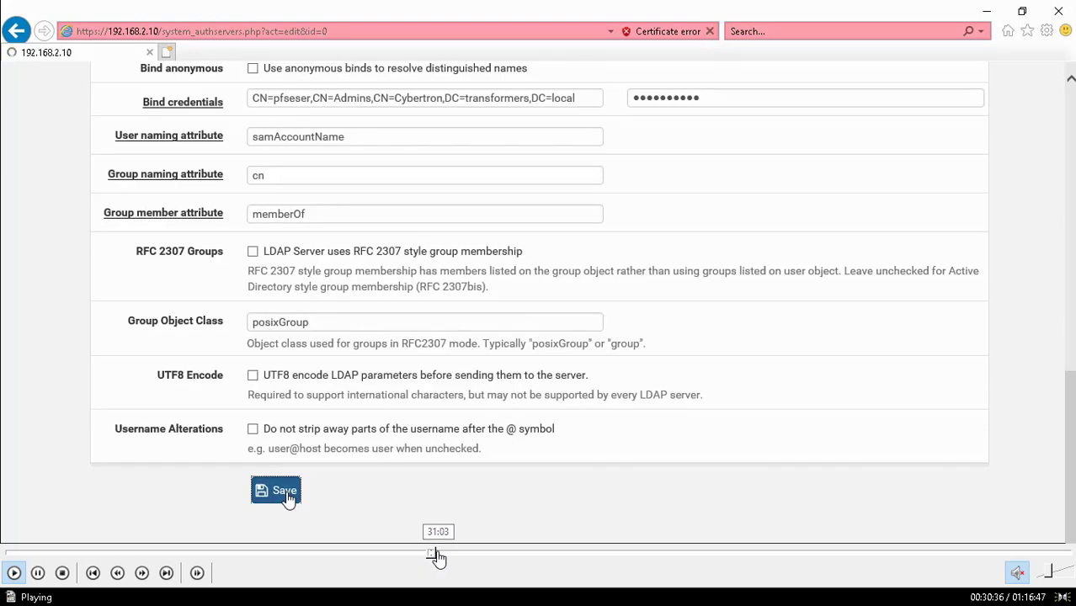
pyautogui.click(437, 555)
pyautogui.click(444, 555)
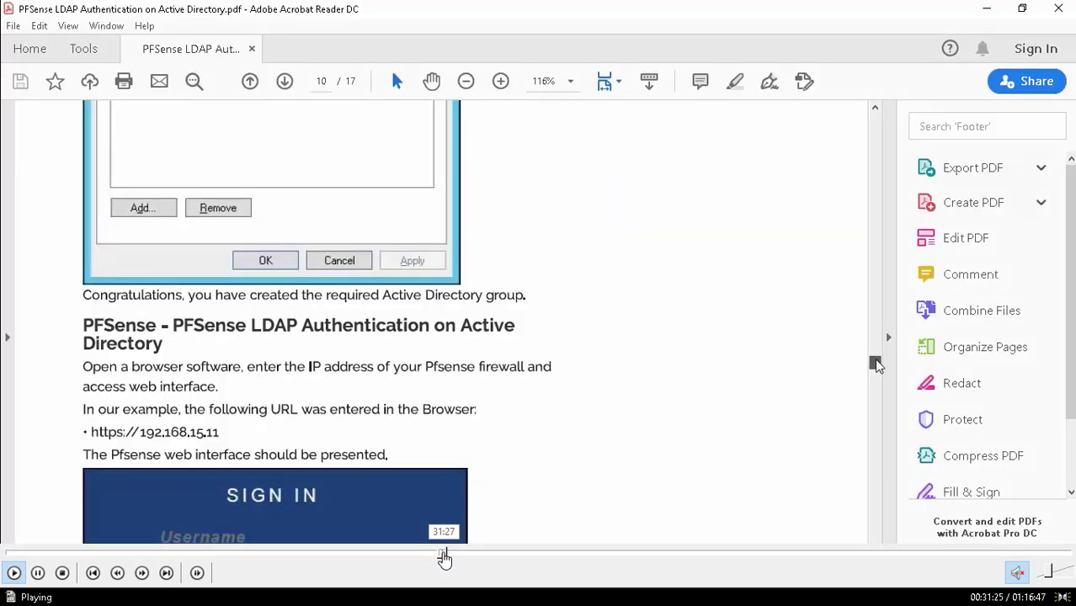
pyautogui.click(448, 556)
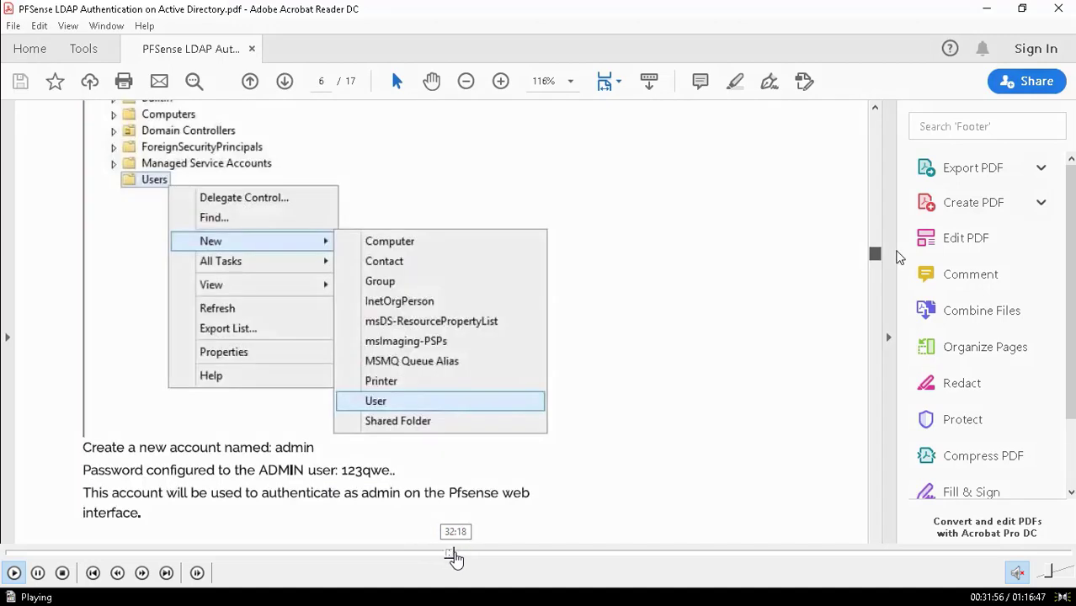
pyautogui.click(453, 556)
pyautogui.click(460, 556)
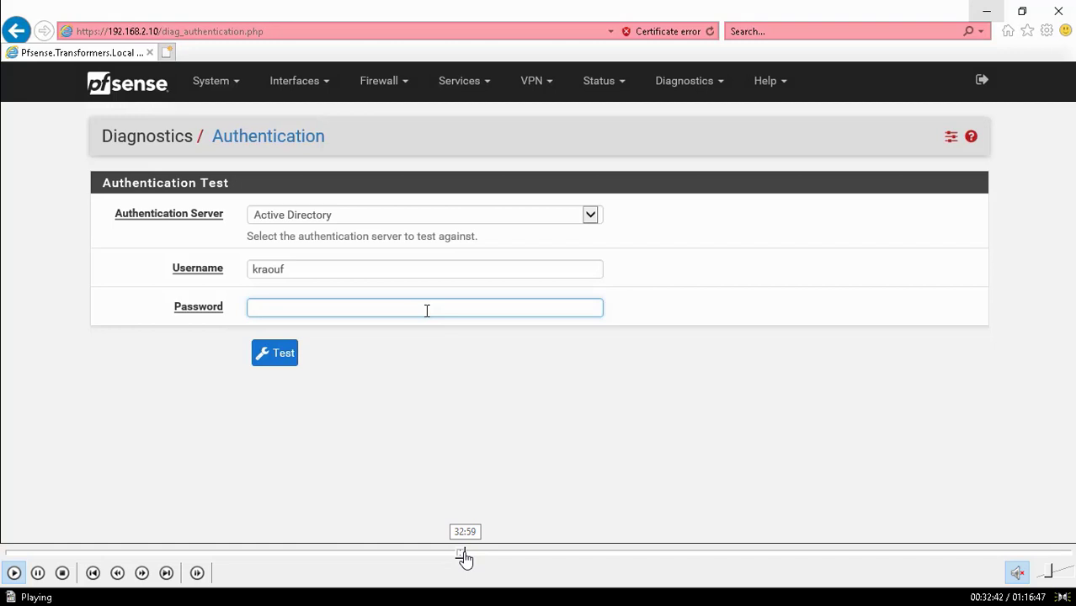
# - Seek past the user list, AD console and servers list to the pfSense sign-in at 192.168.2.10
pyautogui.click(466, 555)
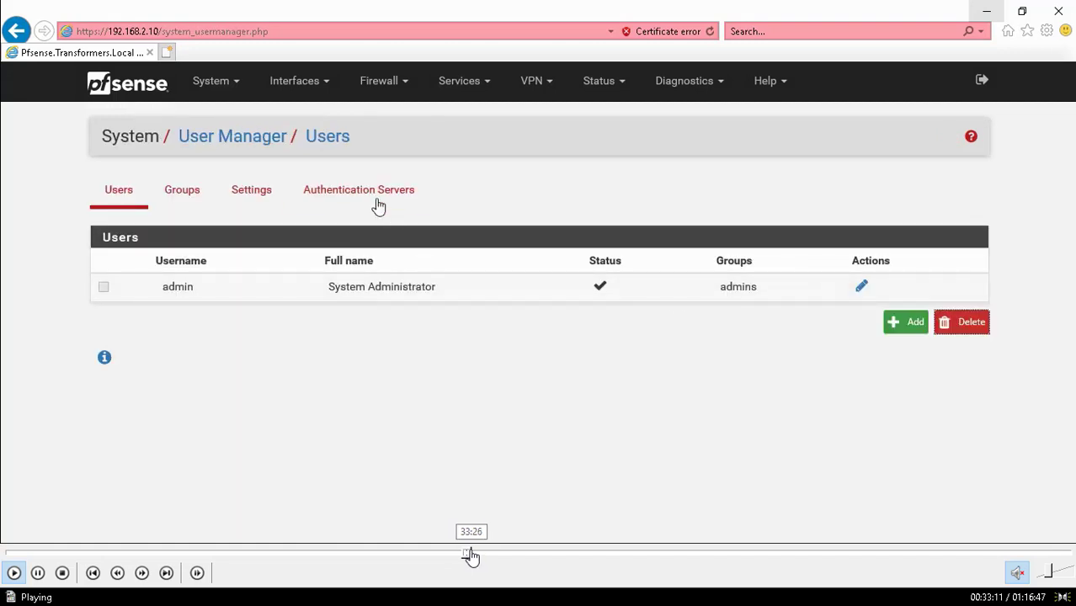
pyautogui.click(476, 556)
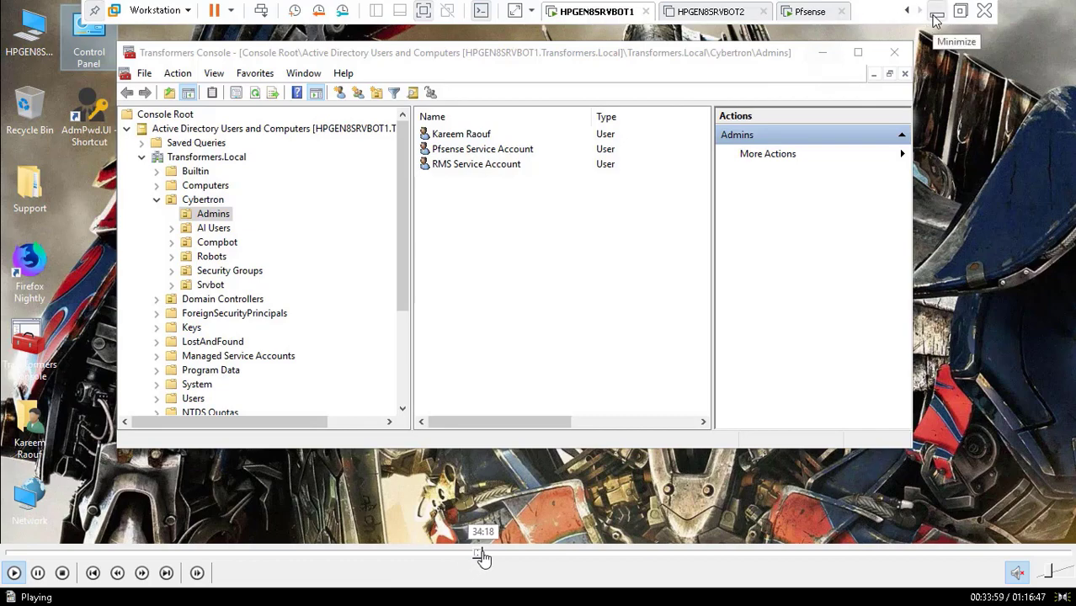
pyautogui.click(484, 554)
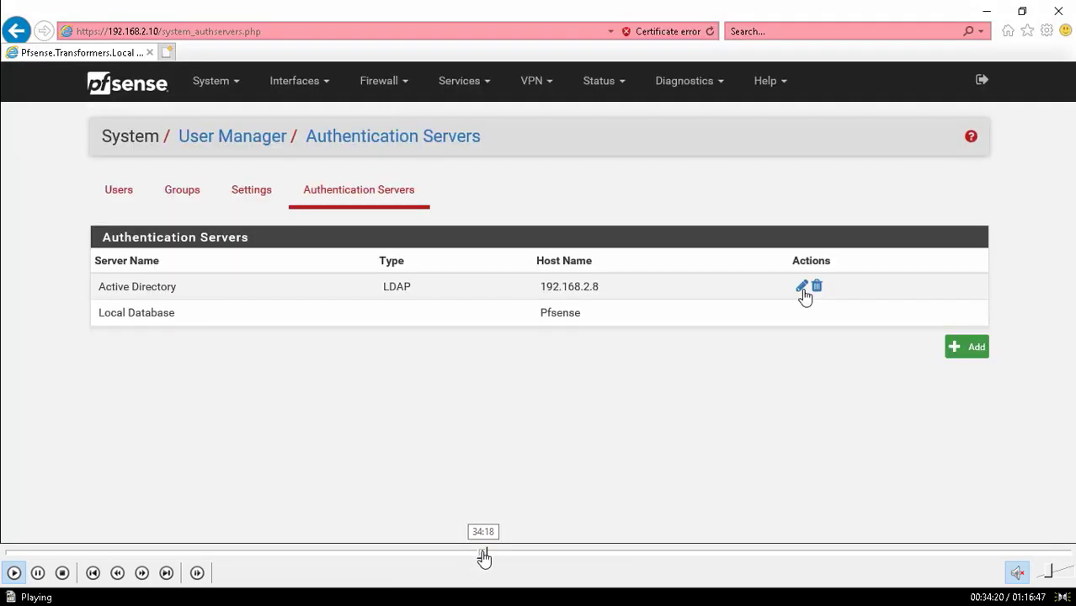
pyautogui.click(491, 554)
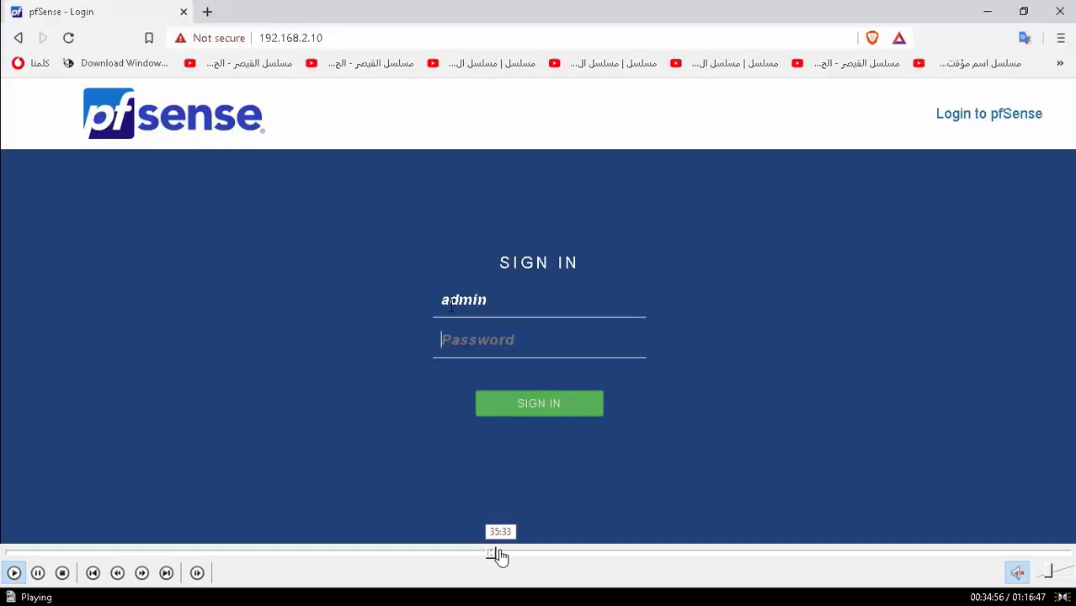
# - Advance to Authentication containers reading CN=Admins;CN=Cybertron;DC=transformers;DC=local, then scroll down the form
pyautogui.click(497, 554)
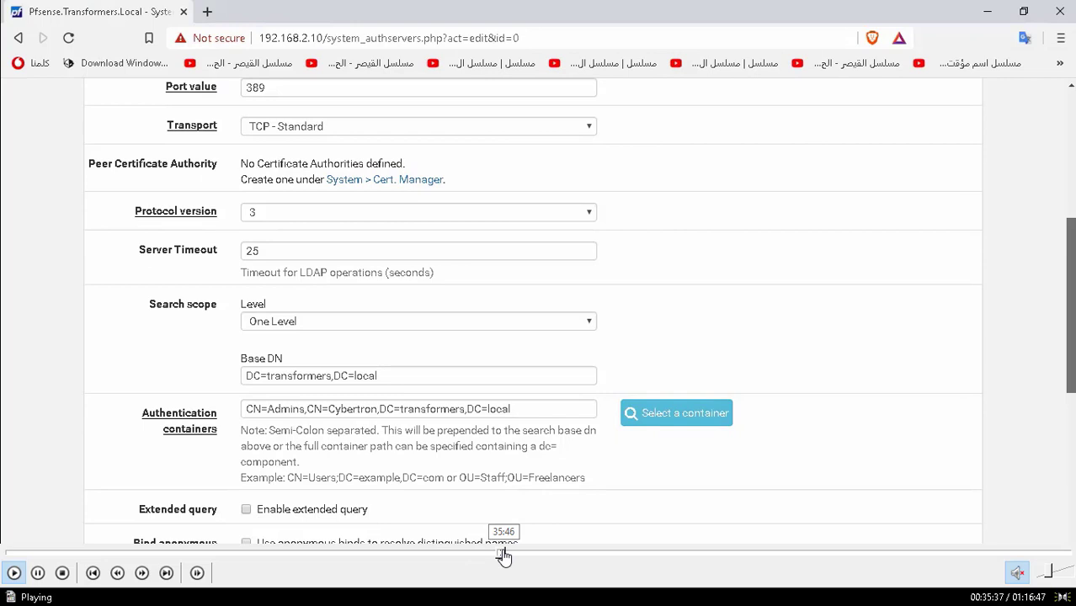
pyautogui.click(505, 554)
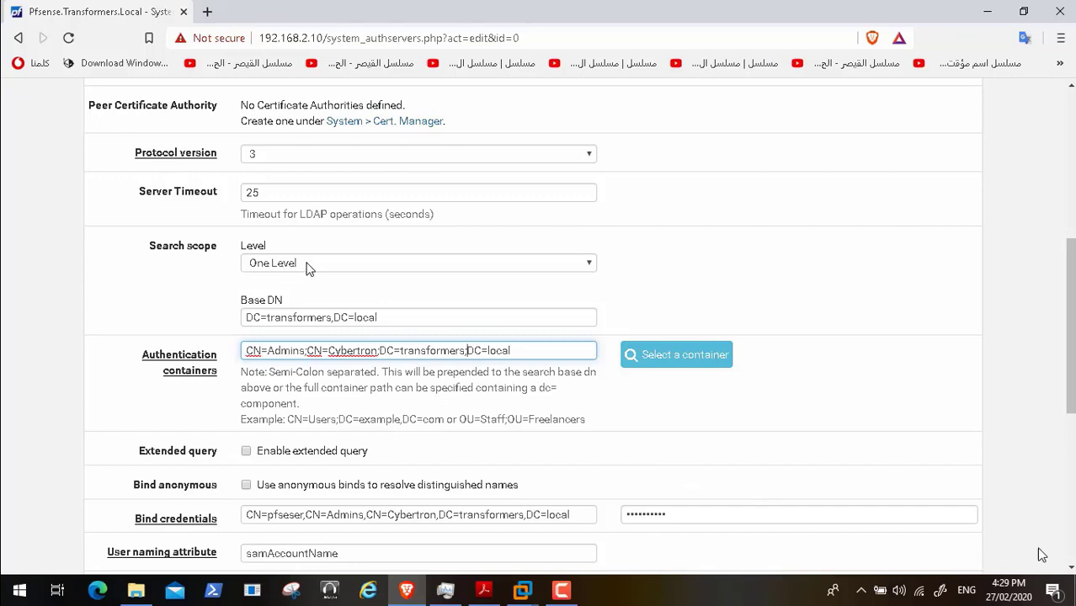
pyautogui.scroll(-3, 668, 494)
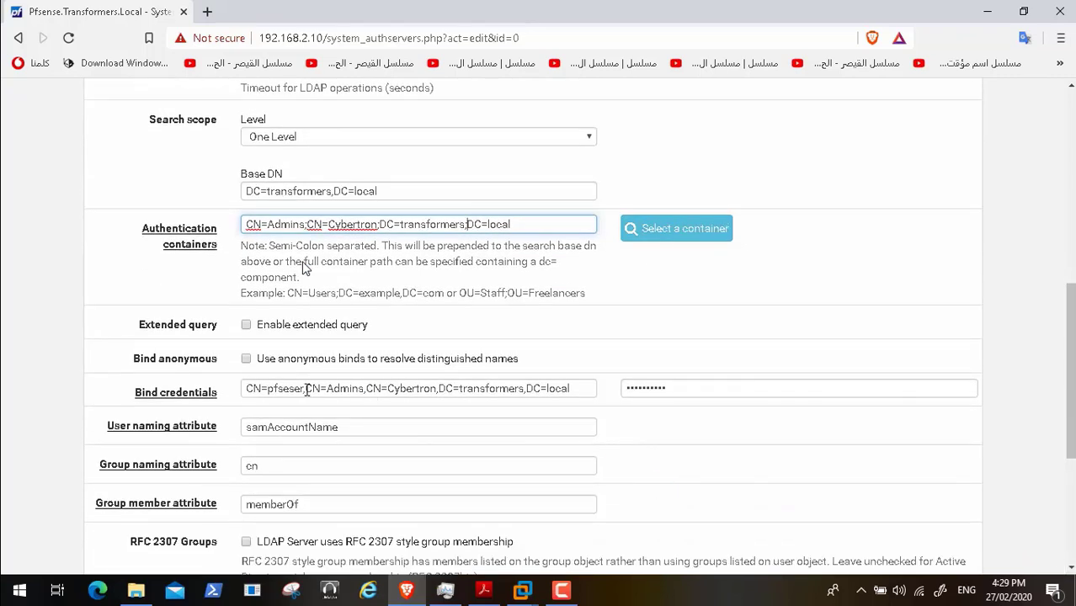
# - Replace the comma after CN=pfseser with a semicolon in Bind credentials
pyautogui.click(307, 389)
pyautogui.press('BackSpace')
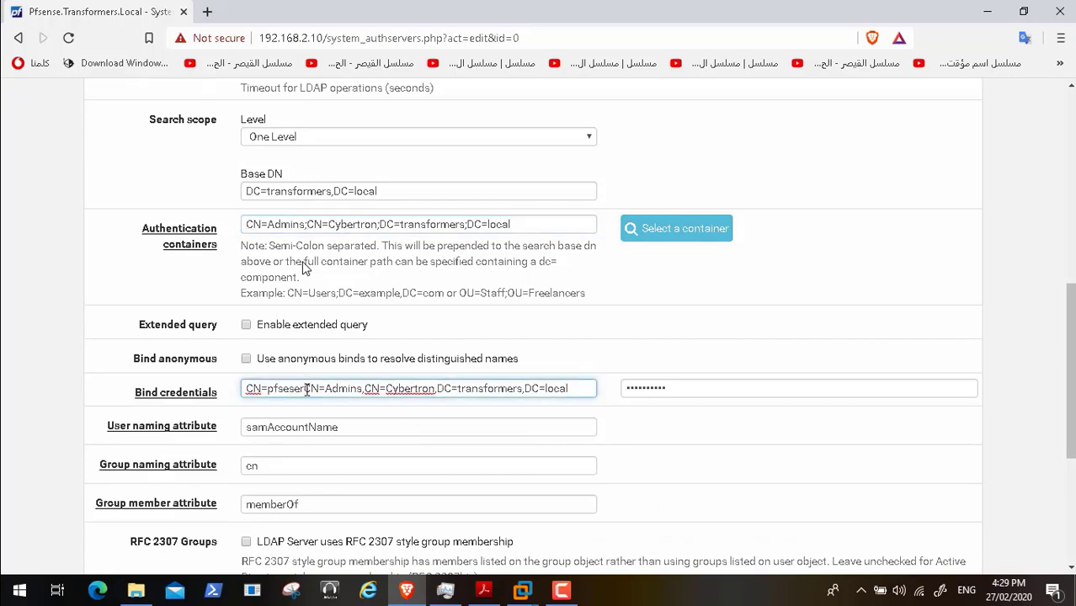
pyautogui.write(';')
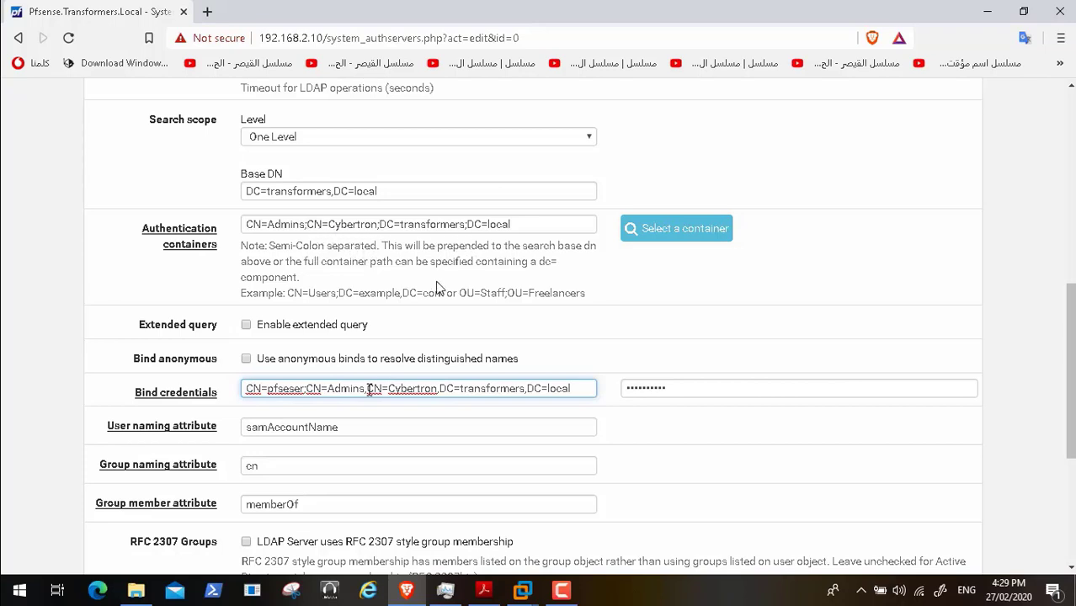
# - Play on to the Active Directory authentication test, which reports Authentication failed
pyautogui.click(38, 575)
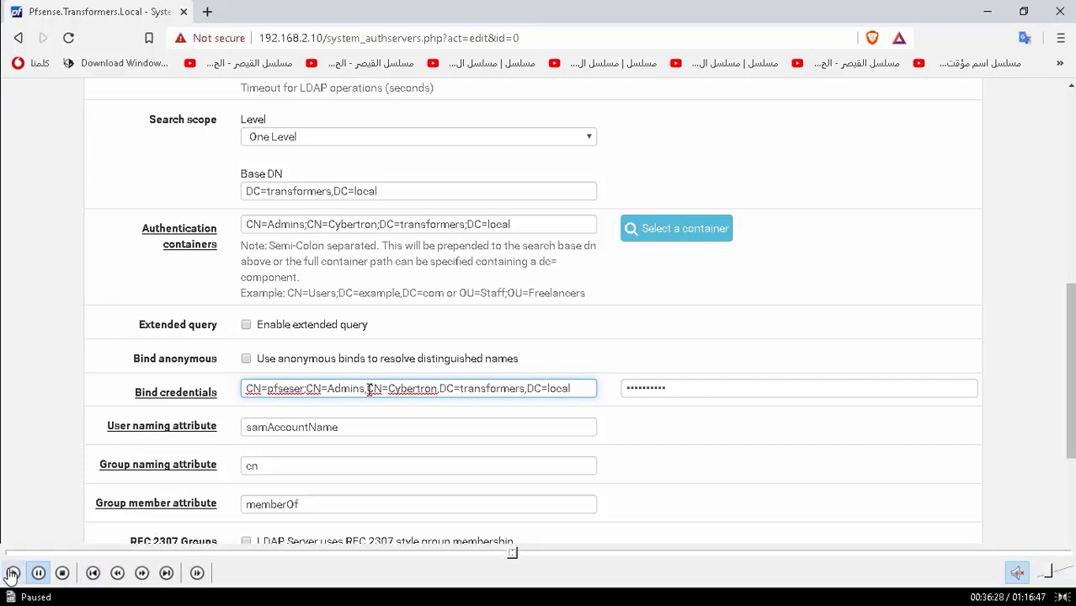
pyautogui.click(13, 573)
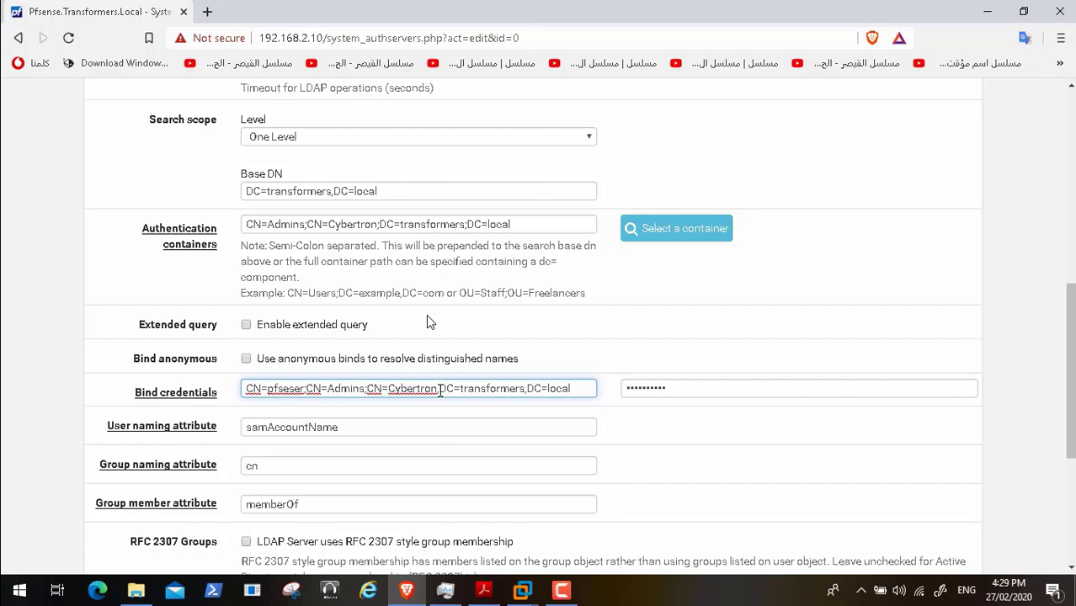
pyautogui.moveTo(498, 580)
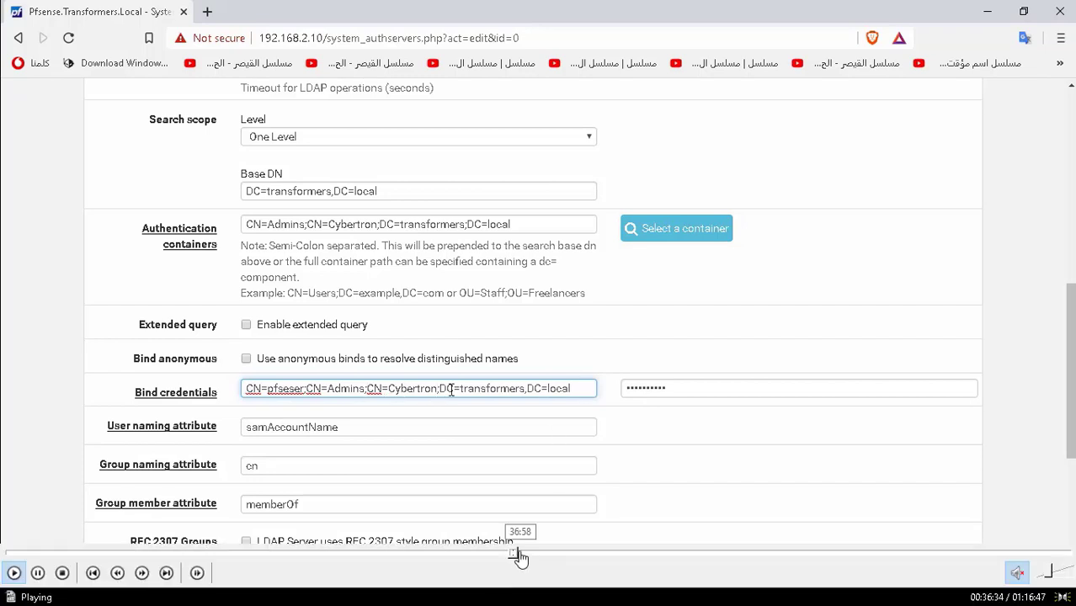
pyautogui.click(526, 553)
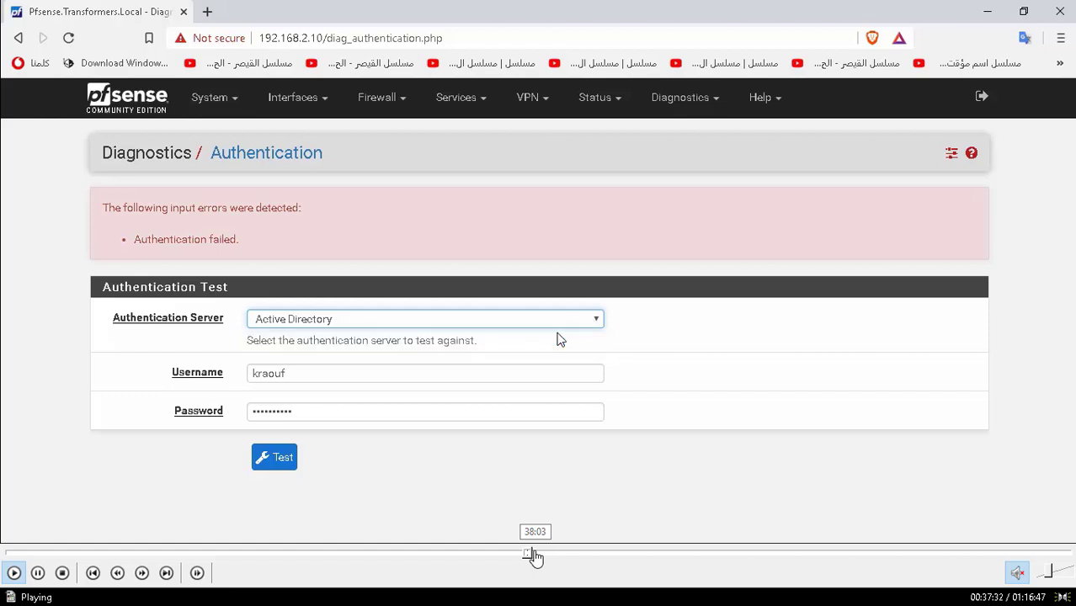
# - Revisit the LDAP server edit page and review its bind credentials section
pyautogui.click(532, 556)
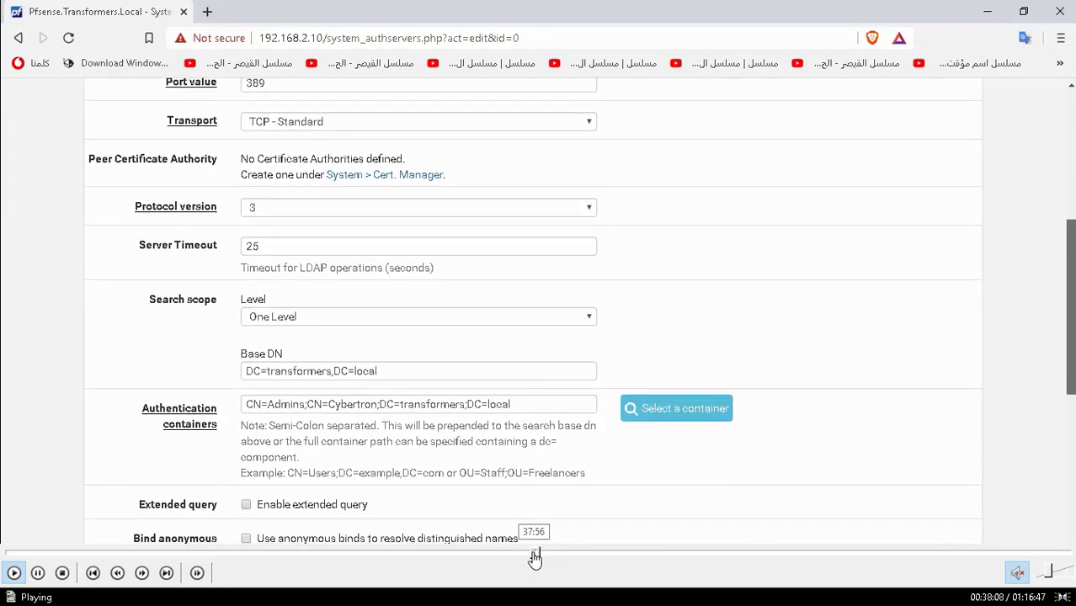
pyautogui.click(533, 556)
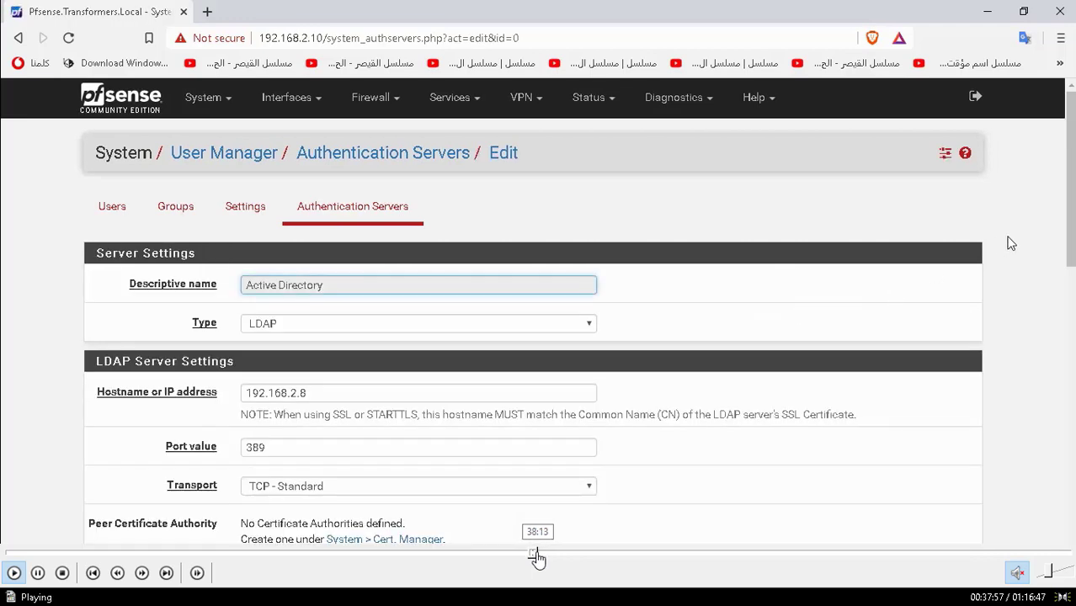
pyautogui.click(537, 556)
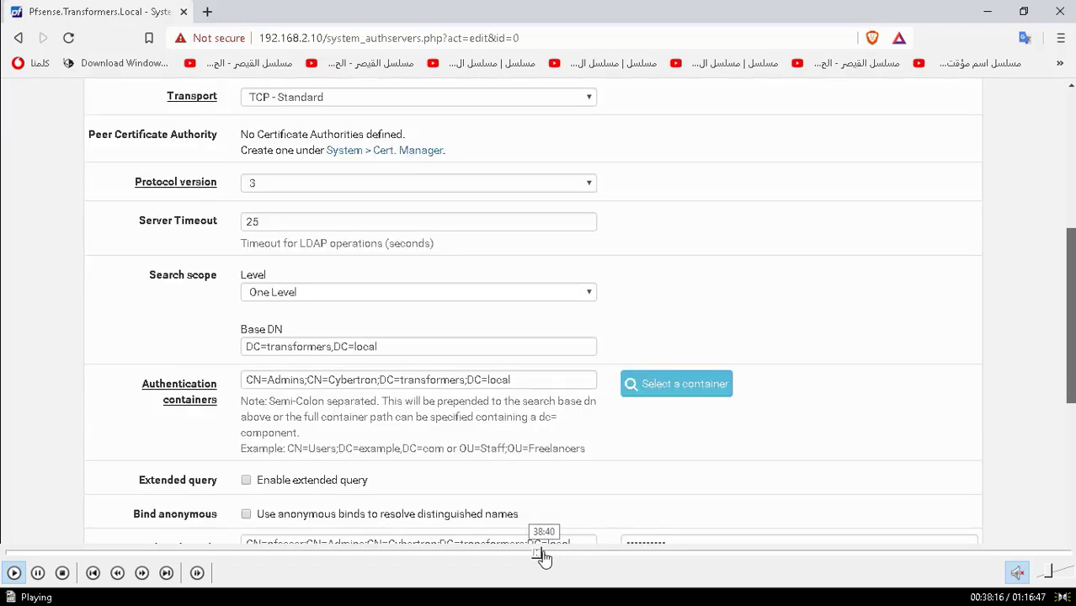
pyautogui.click(543, 555)
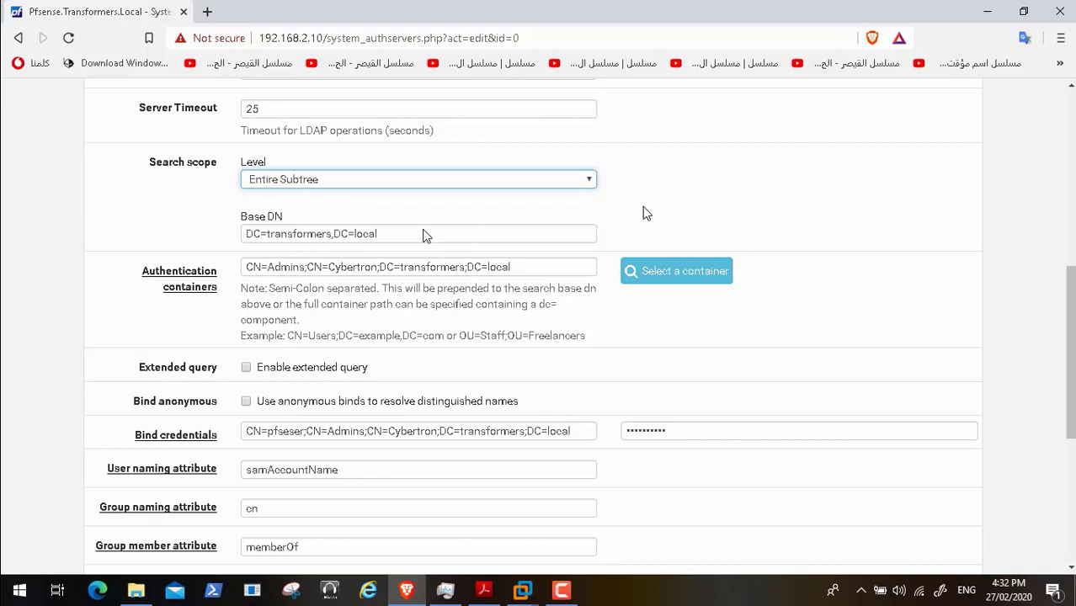
pyautogui.click(696, 284)
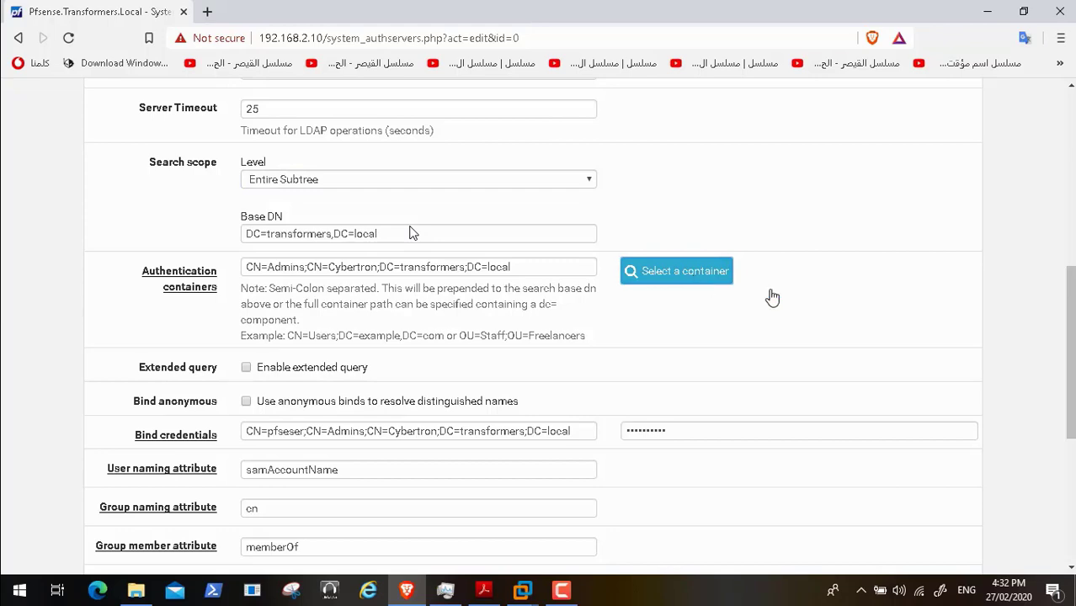
pyautogui.moveTo(1069, 397); pyautogui.dragTo(1070, 478)
pyautogui.scroll(3, 191, 470)
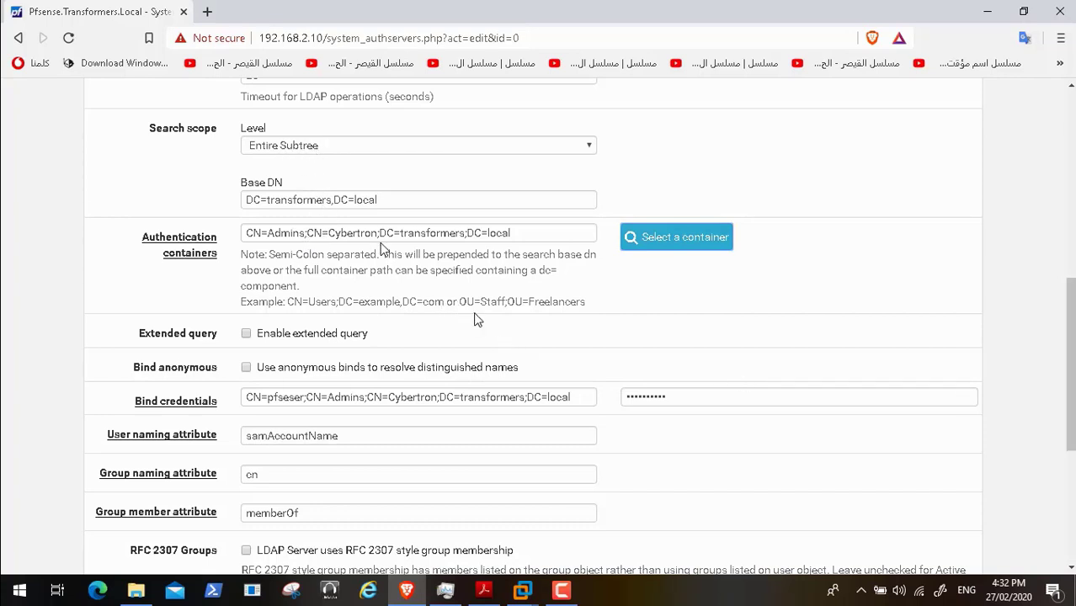
# - Resume and jump to PDF tutorial page 9 on adding admin to the pfsense-admin group
pyautogui.moveTo(95, 572)
pyautogui.click(14, 574)
pyautogui.moveTo(514, 556)
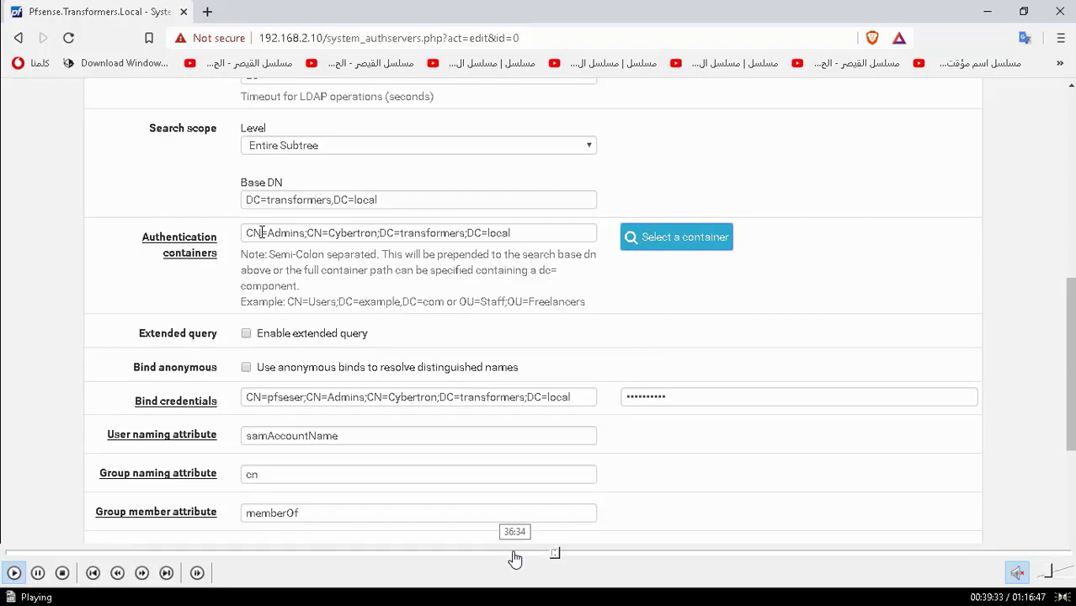
pyautogui.click(560, 556)
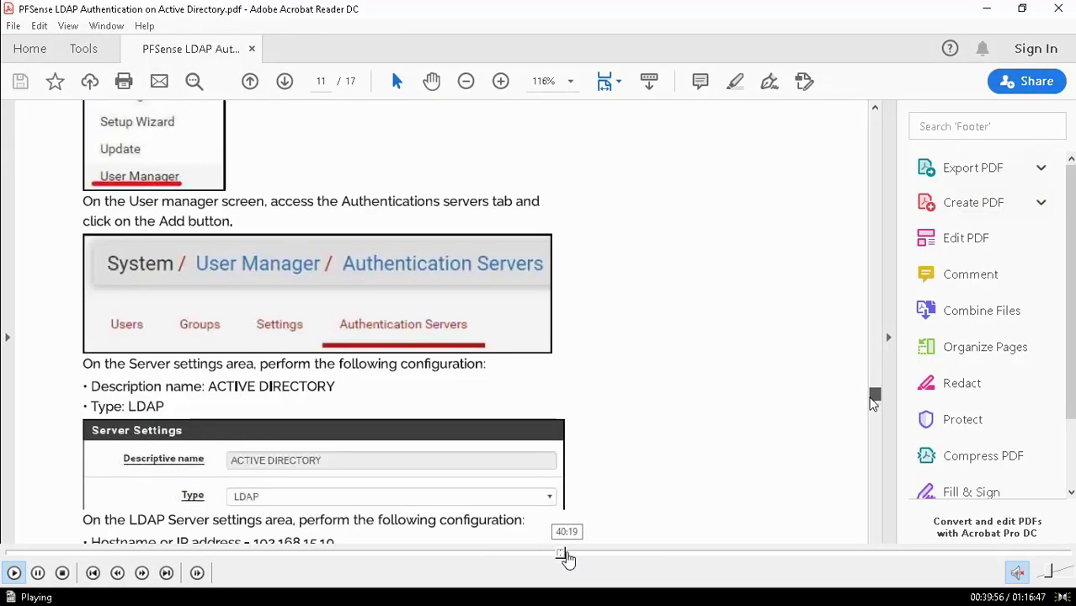
# - Seek past the ADUC console to where Server Manager launches ADSI Edit
pyautogui.click(569, 556)
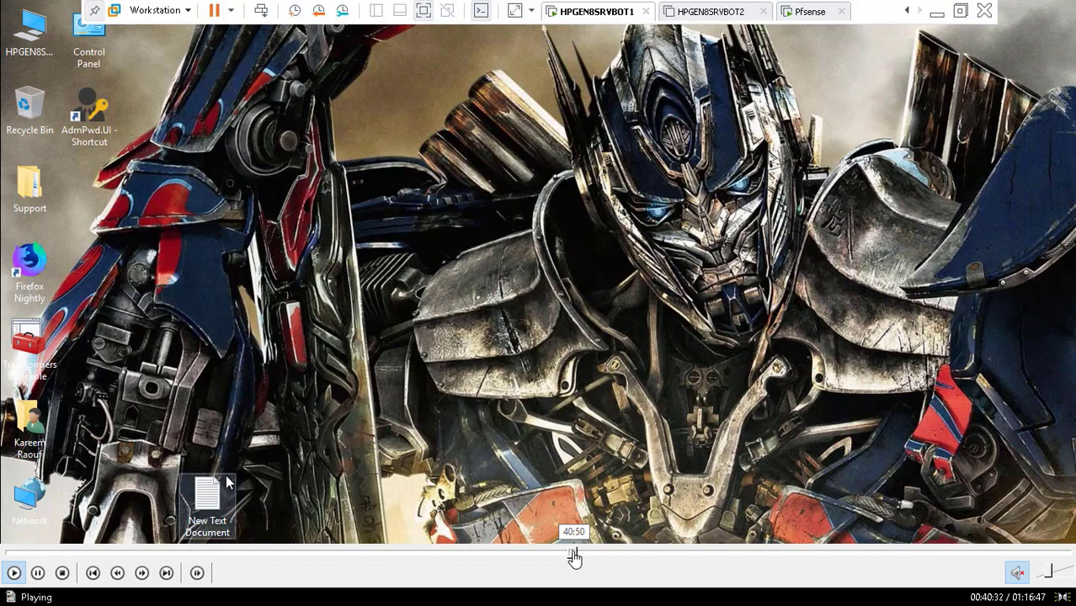
pyautogui.click(572, 555)
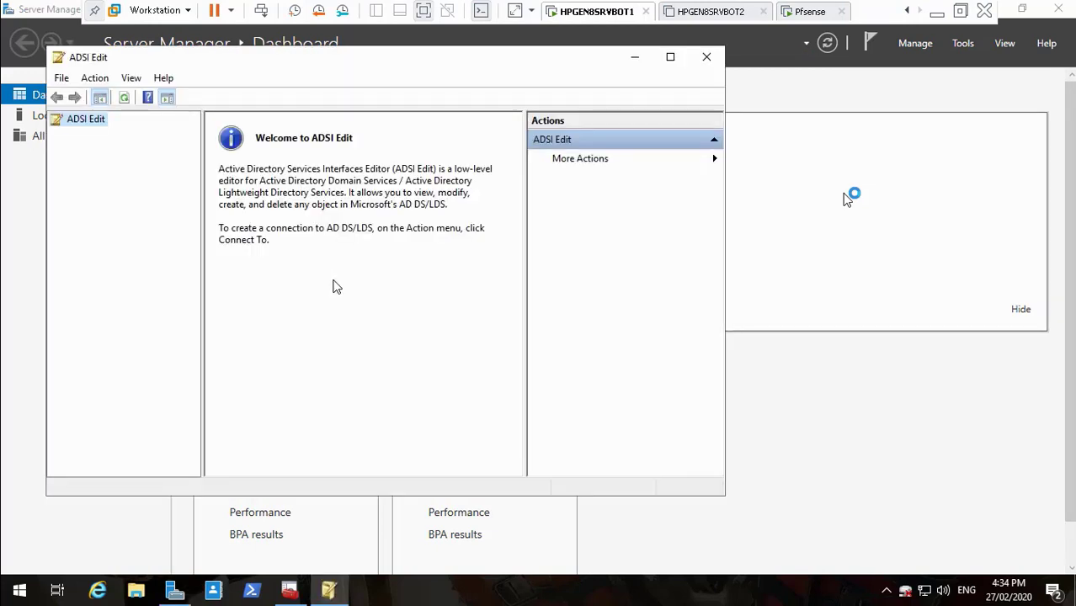
# - Connect ADSI Edit to the Default naming context and maximize its window
pyautogui.rightClick(71, 124)
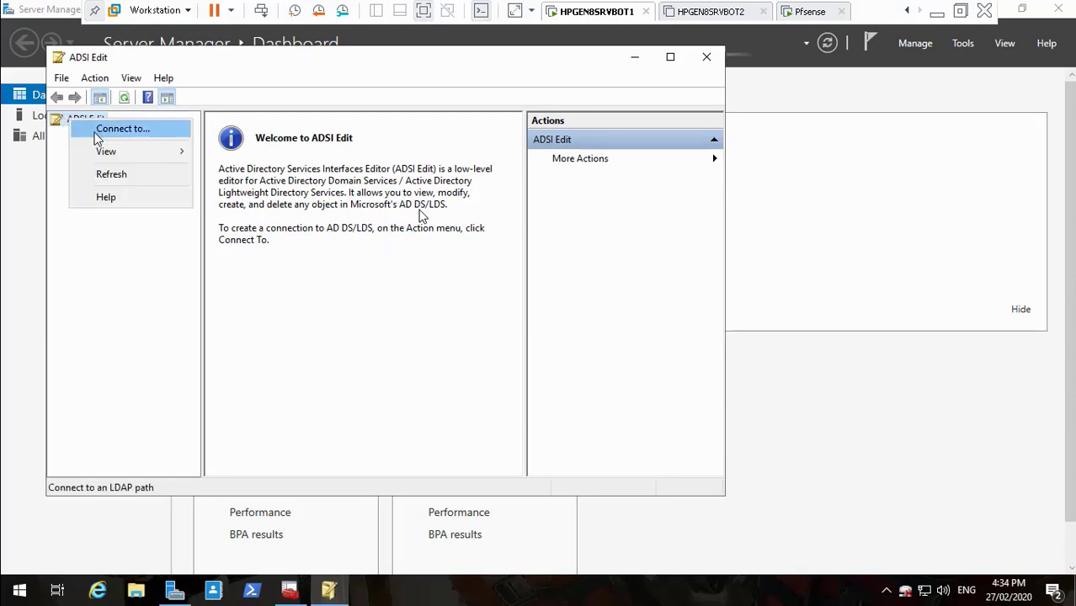
pyautogui.click(97, 126)
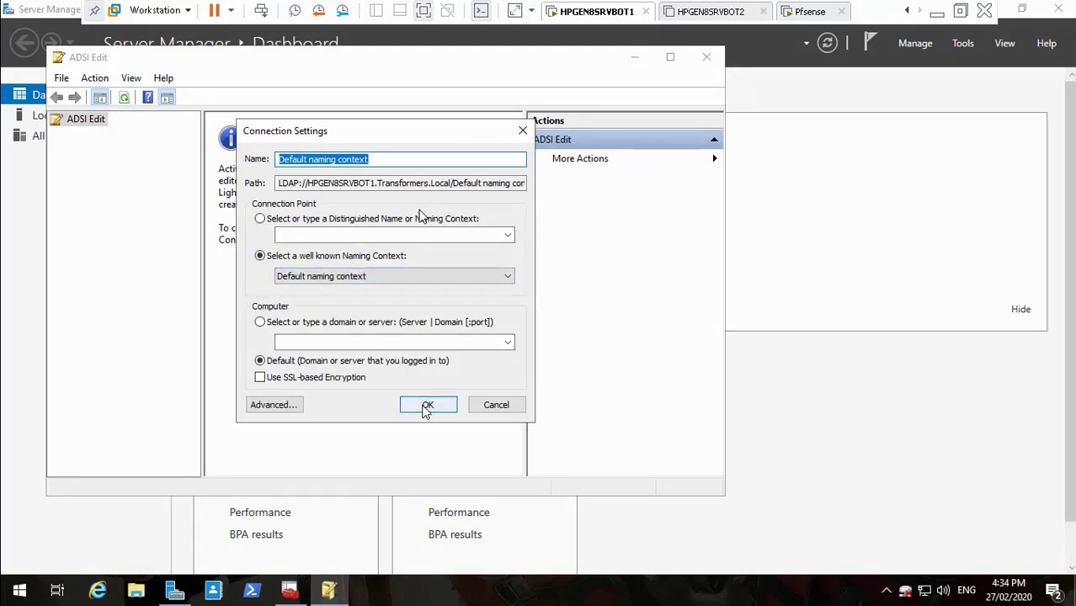
pyautogui.click(426, 408)
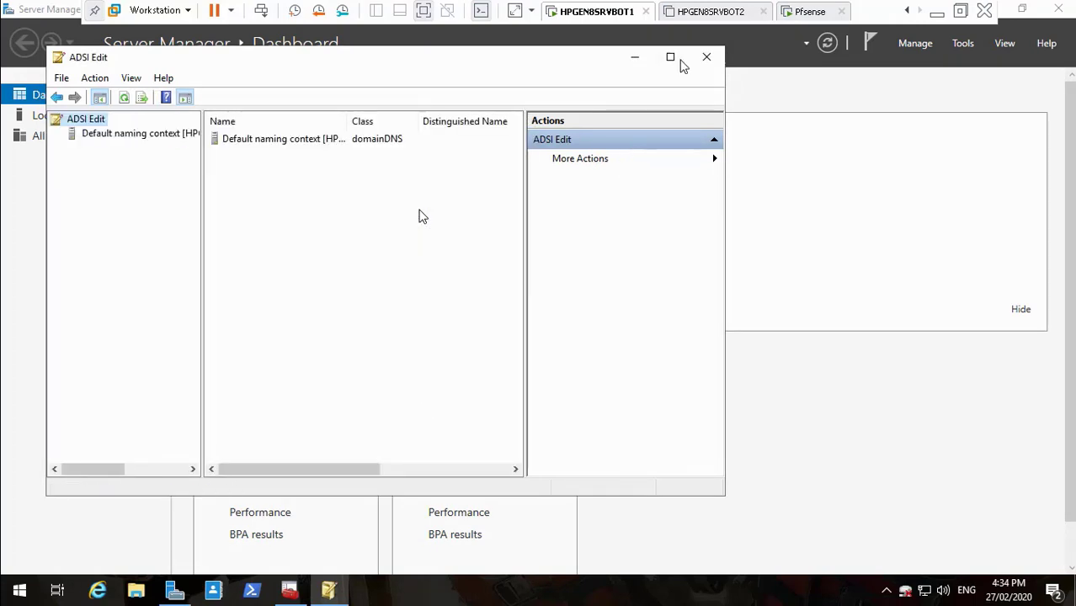
pyautogui.click(670, 57)
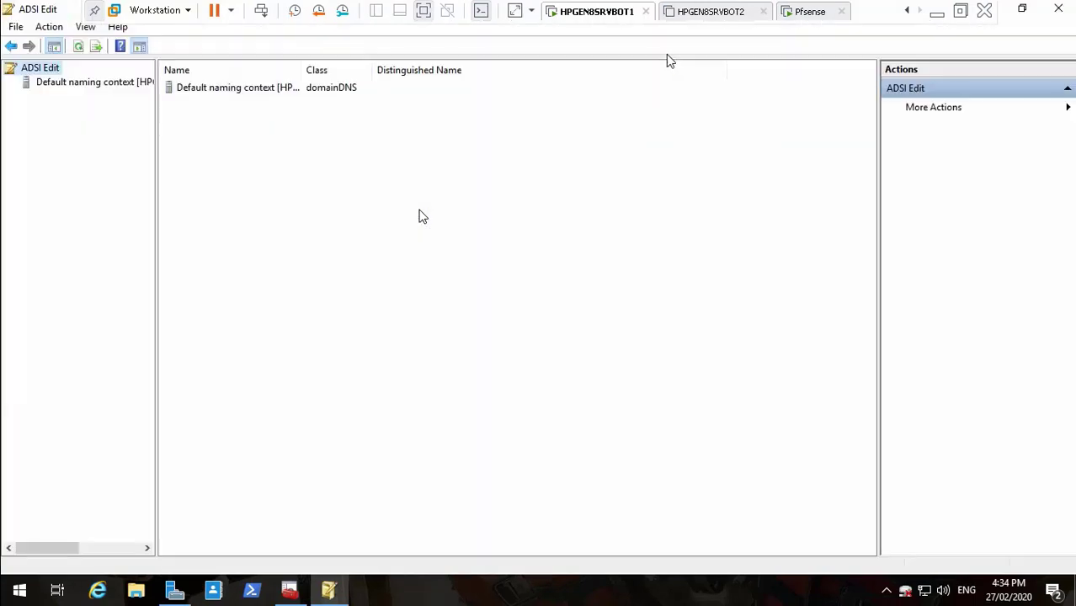
# - Expand DC=Transformers,DC=Local and OU=Cybertron, then select OU=Admins to list its users
pyautogui.doubleClick(62, 85)
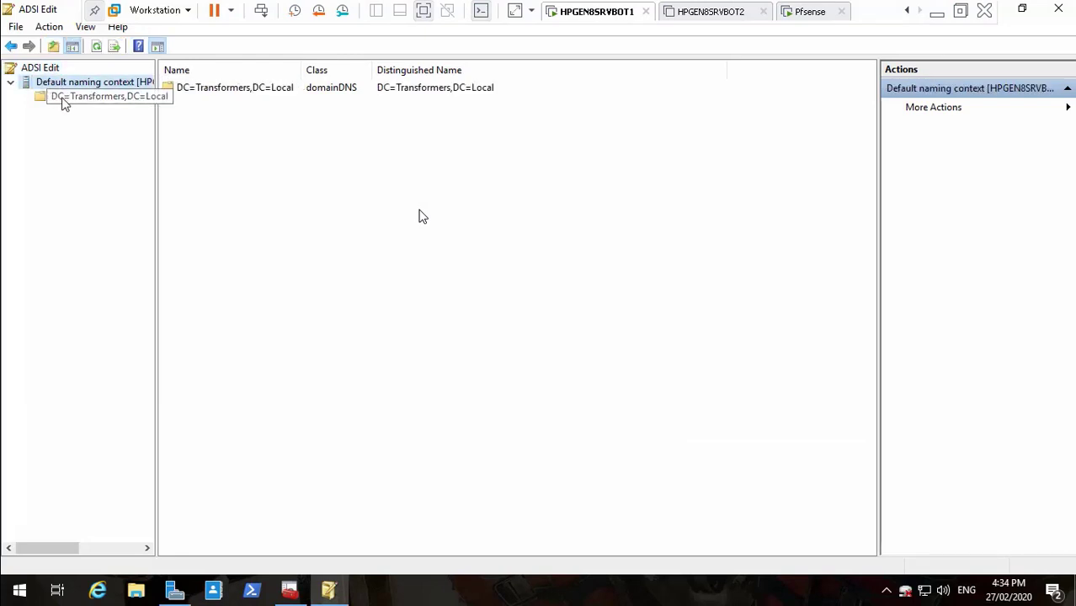
pyautogui.click(88, 99)
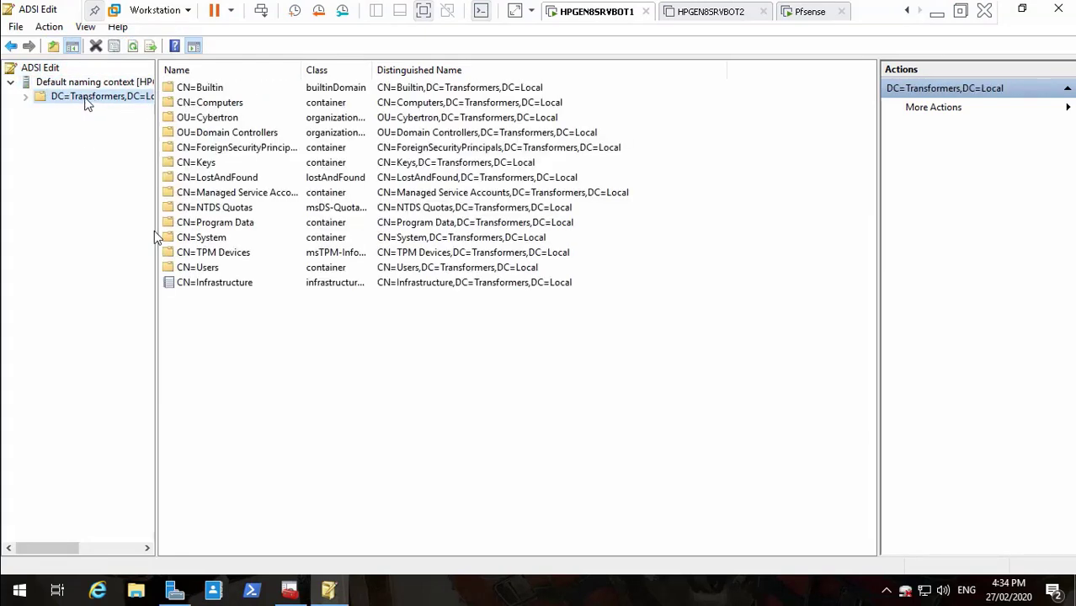
pyautogui.moveTo(153, 233); pyautogui.dragTo(213, 231)
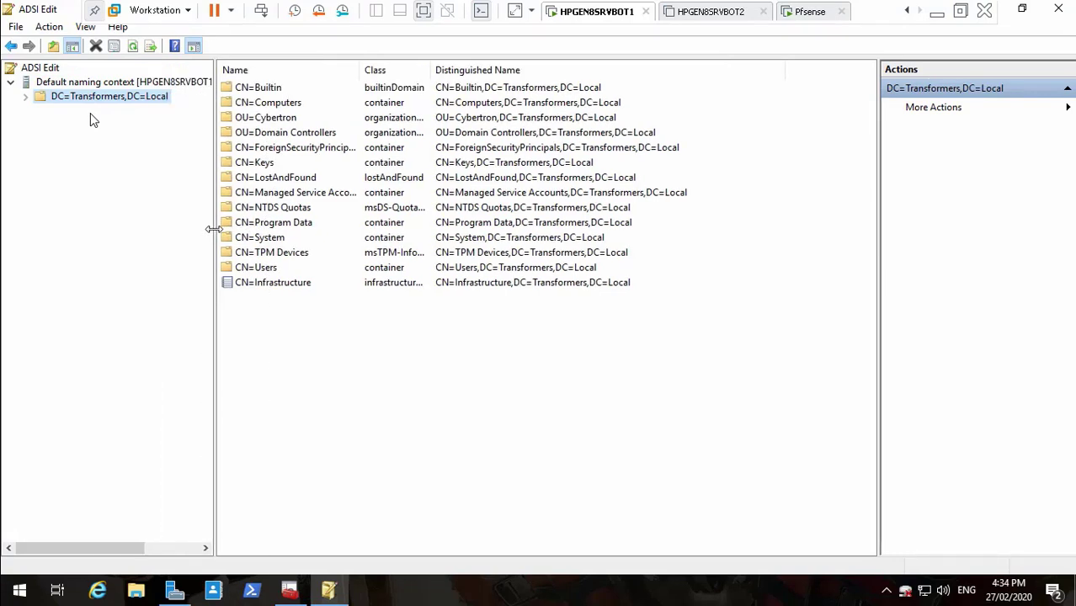
pyautogui.click(26, 97)
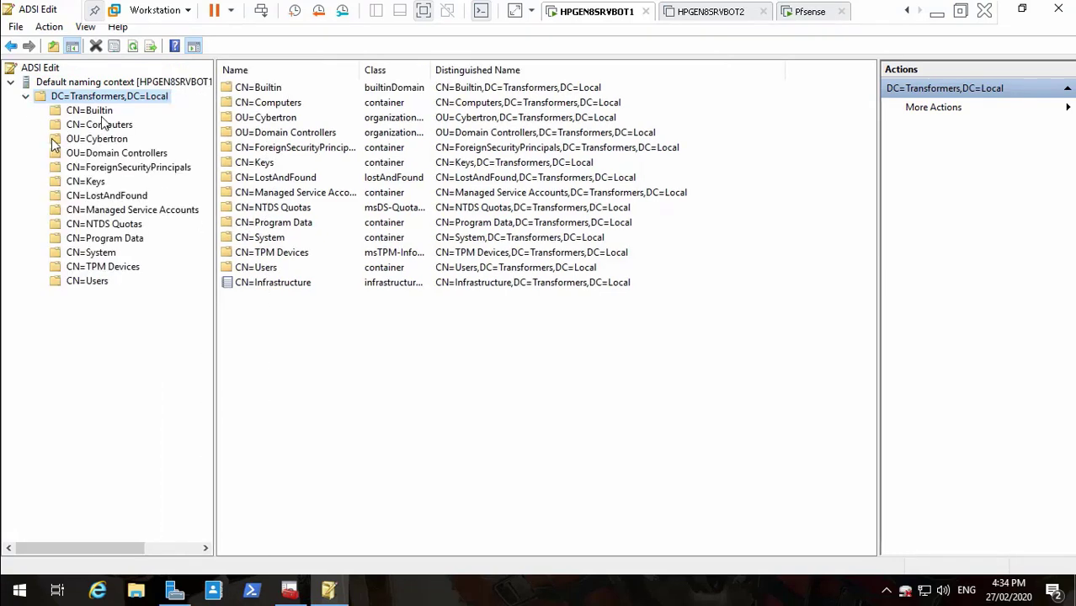
pyautogui.click(99, 139)
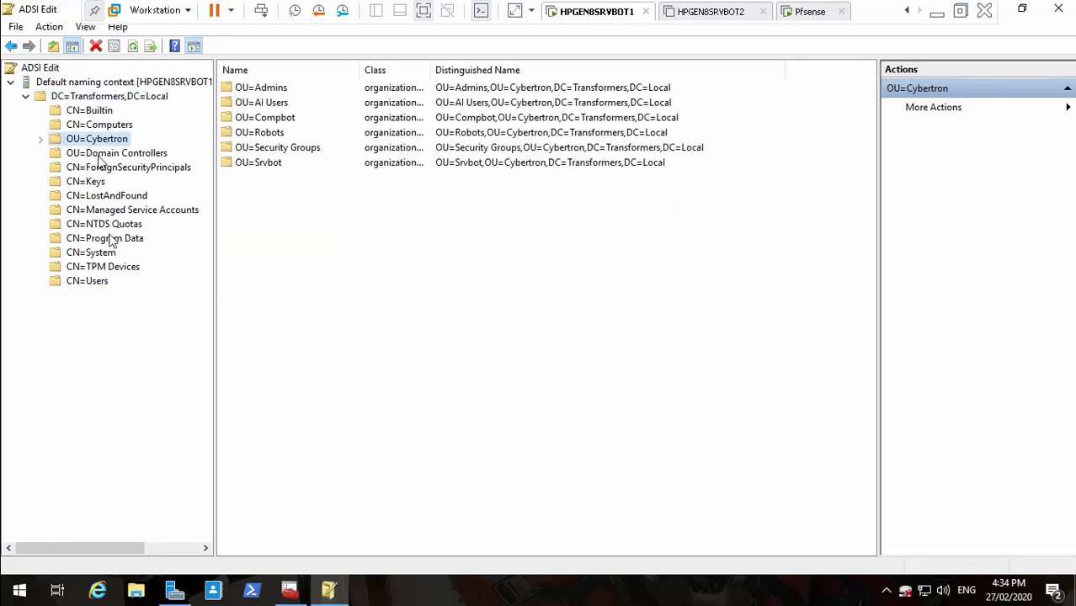
pyautogui.click(40, 139)
pyautogui.click(105, 155)
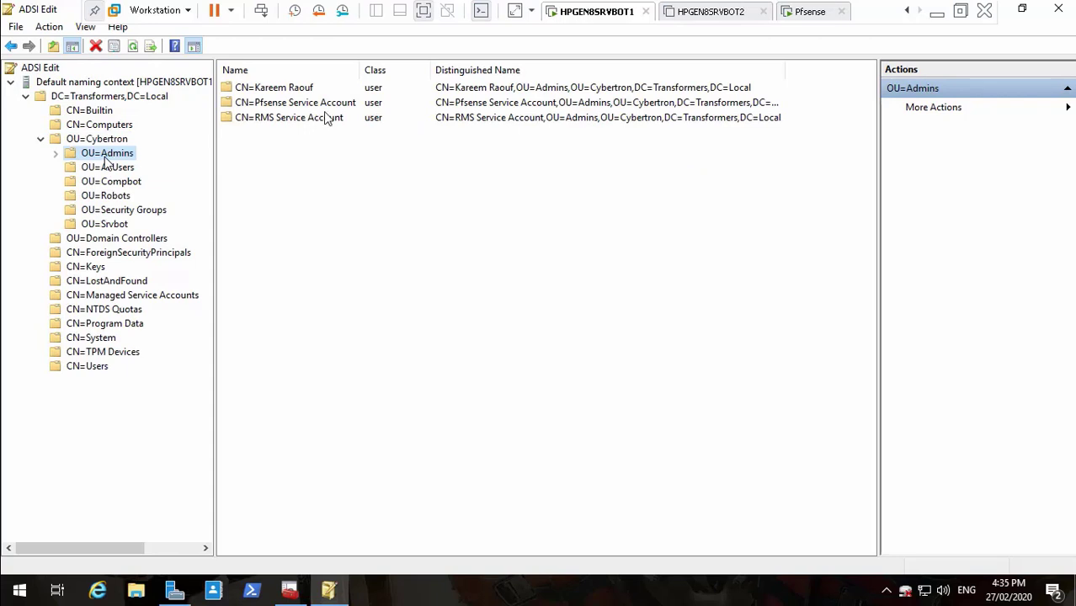
pyautogui.rightClick(105, 157)
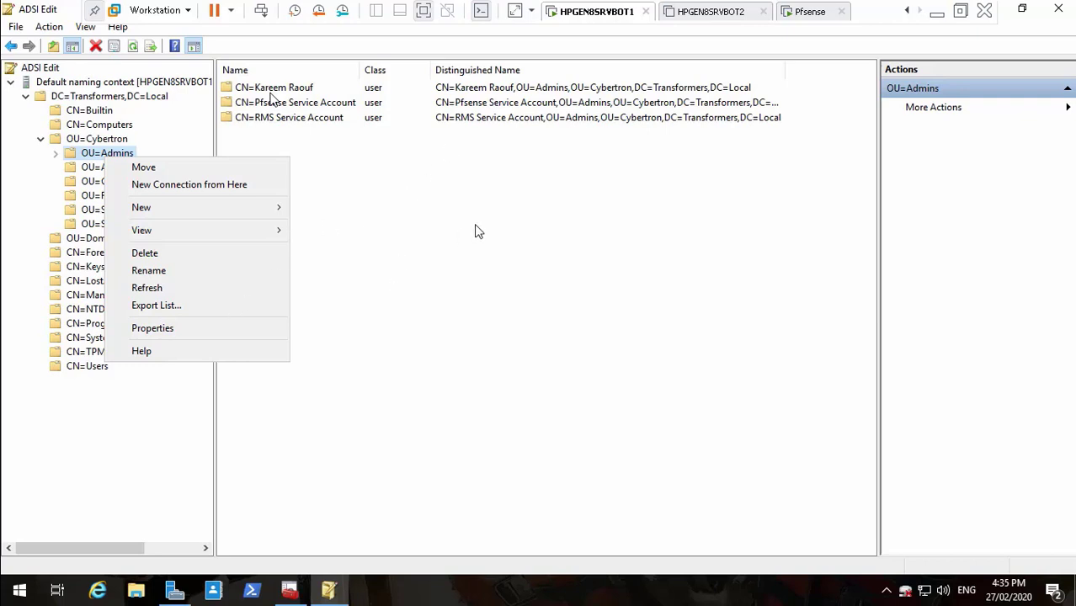
# - Resume the tutorial video until the first Admins user's attribute list appears
pyautogui.moveTo(220, 573)
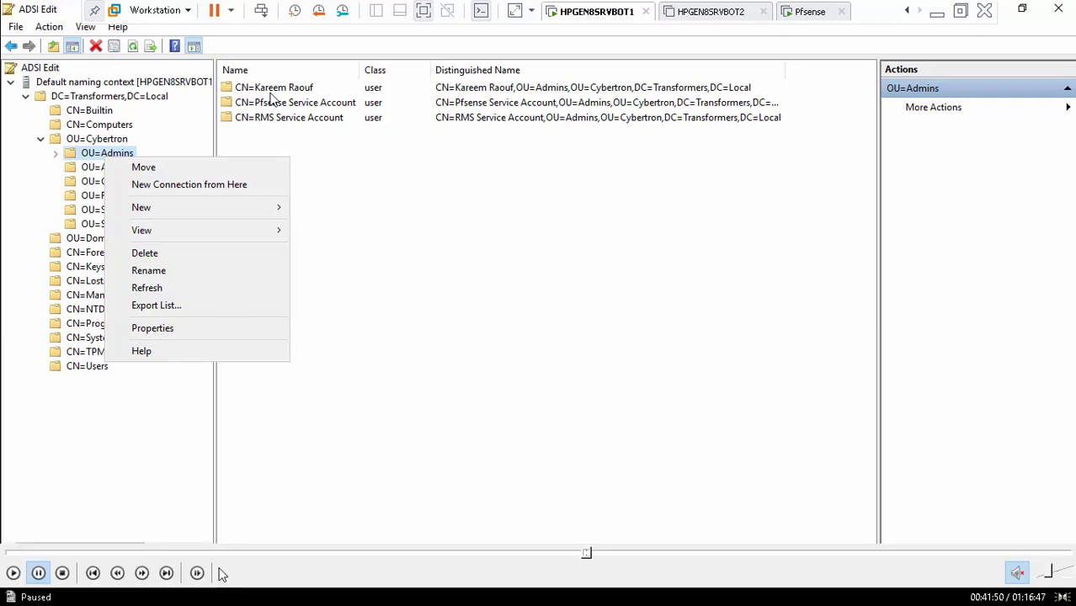
pyautogui.click(13, 573)
pyautogui.moveTo(473, 562)
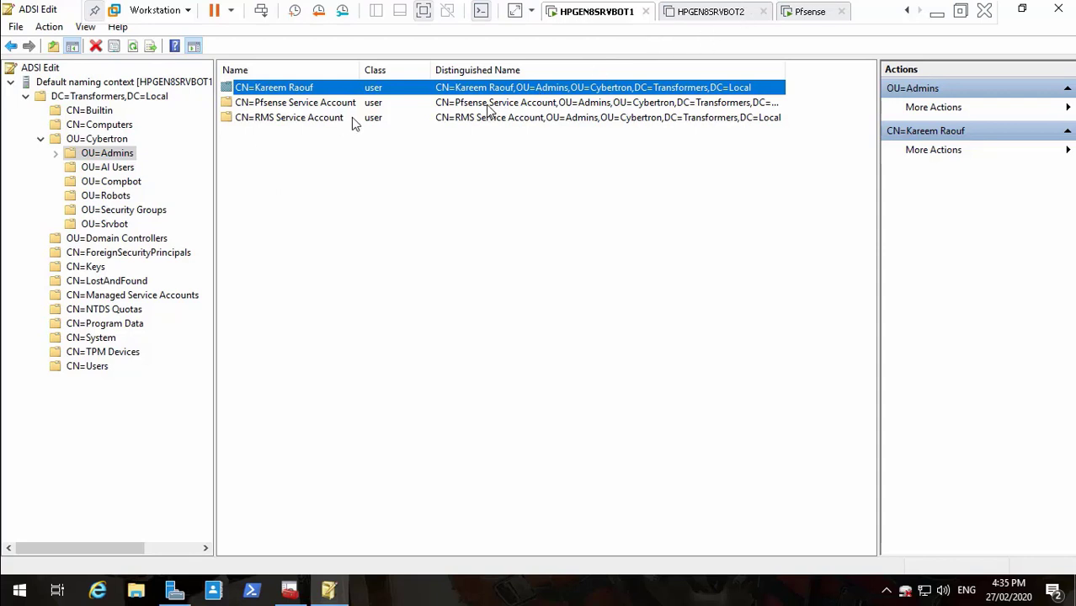
pyautogui.moveTo(40, 579)
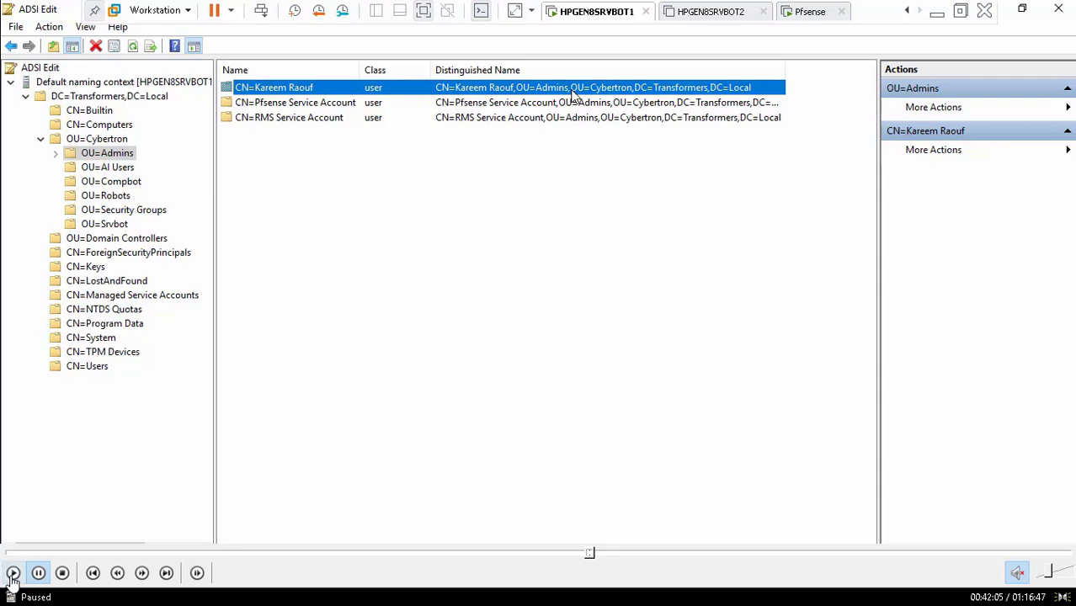
pyautogui.click(12, 577)
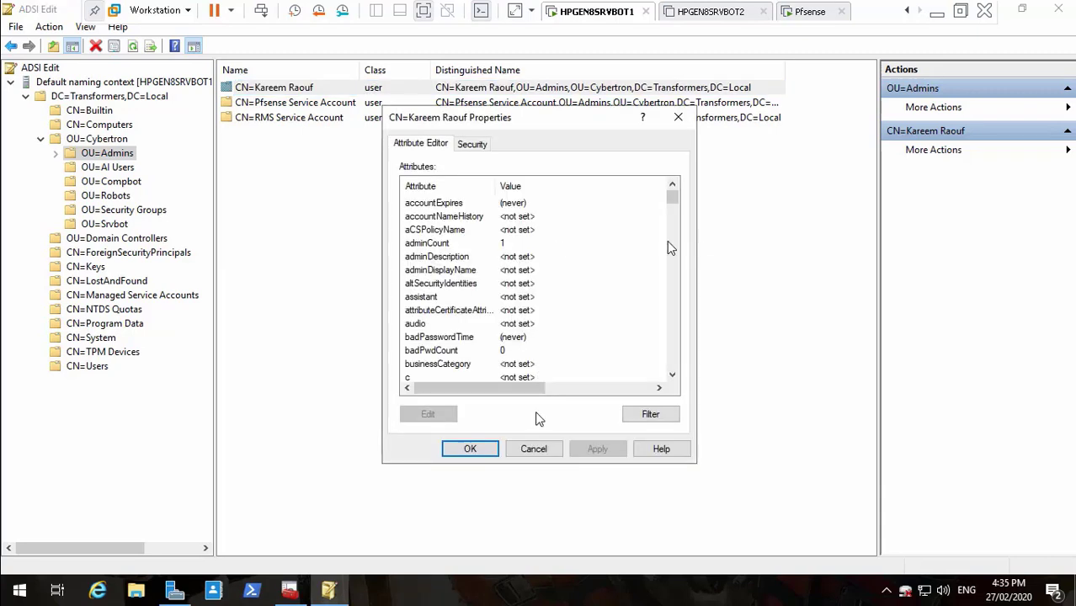
# - Seek the tutorial to the user's distinguishedName value, then pause and exit full screen
pyautogui.moveTo(492, 561)
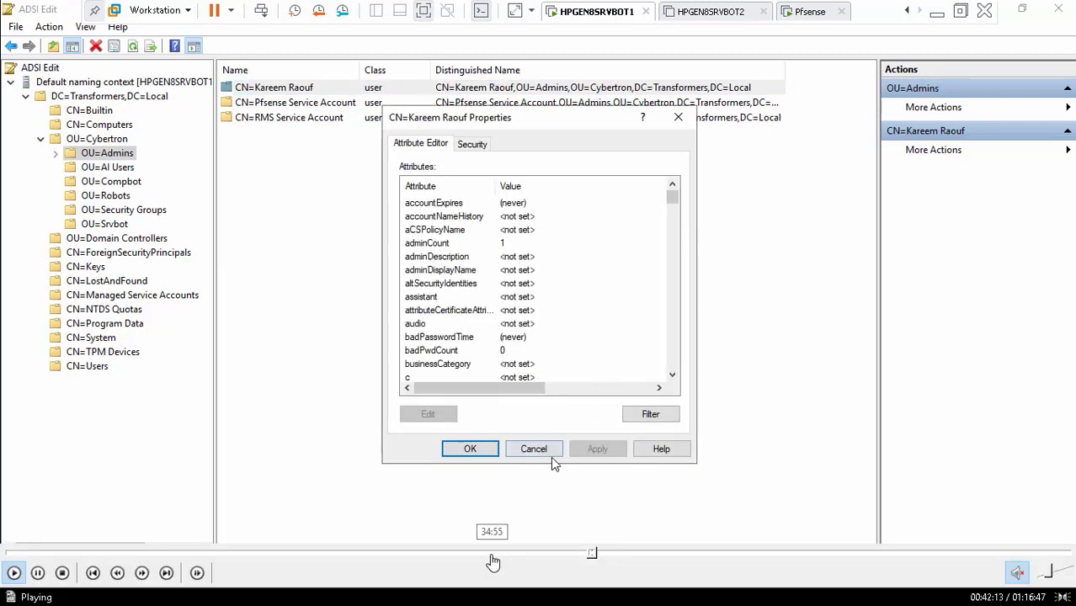
pyautogui.click(601, 554)
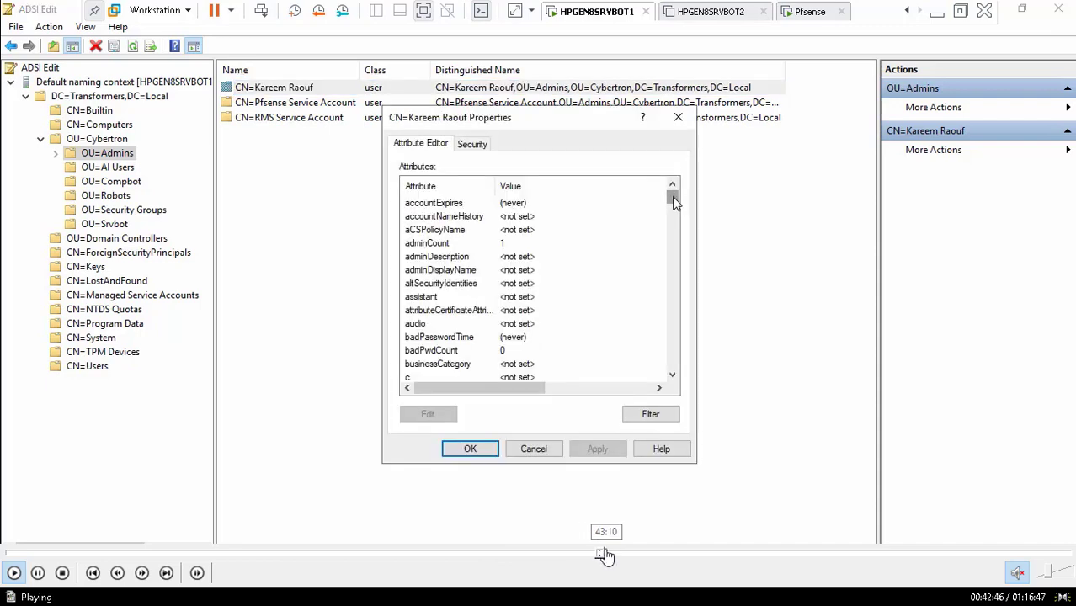
pyautogui.click(605, 554)
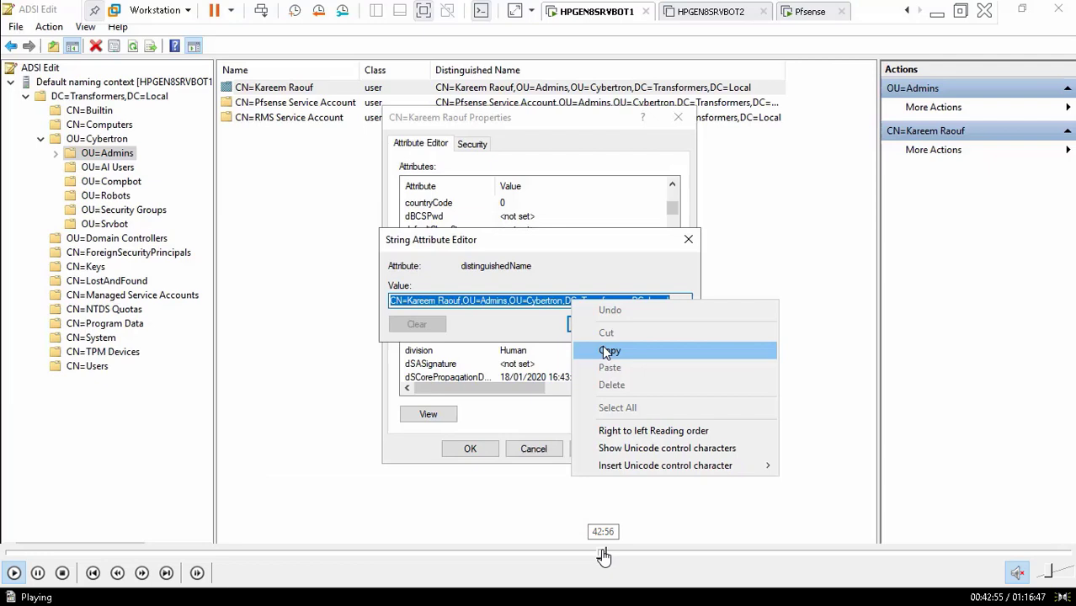
pyautogui.click(603, 554)
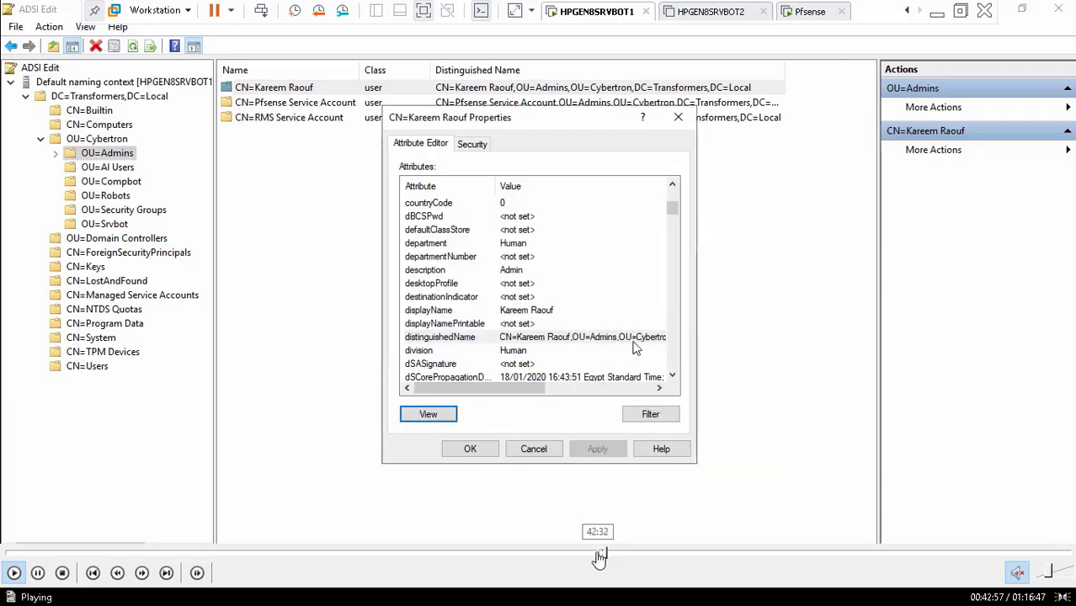
pyautogui.click(598, 556)
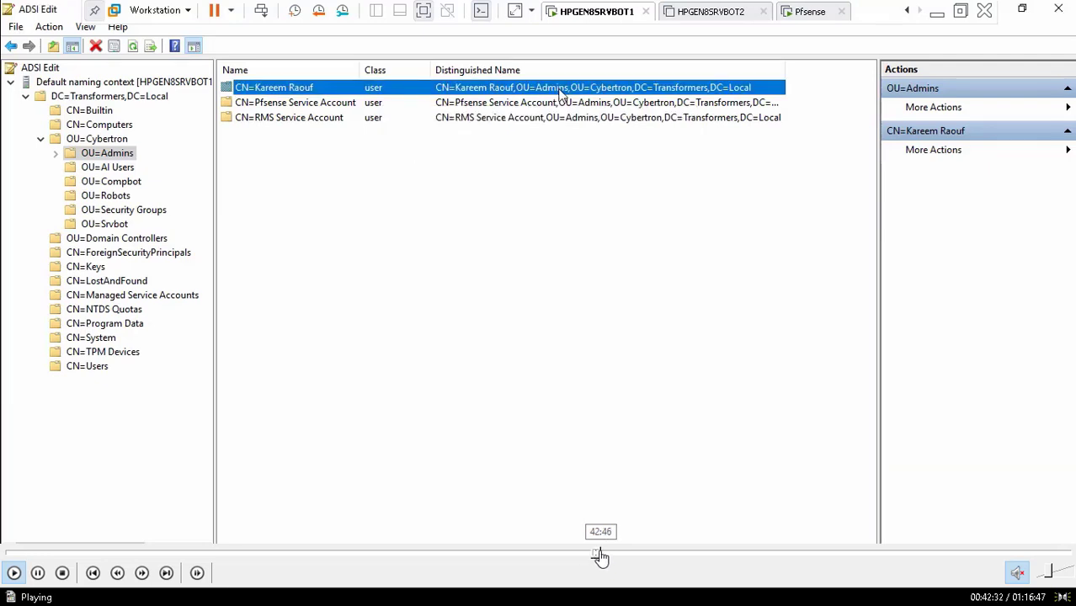
pyautogui.click(601, 556)
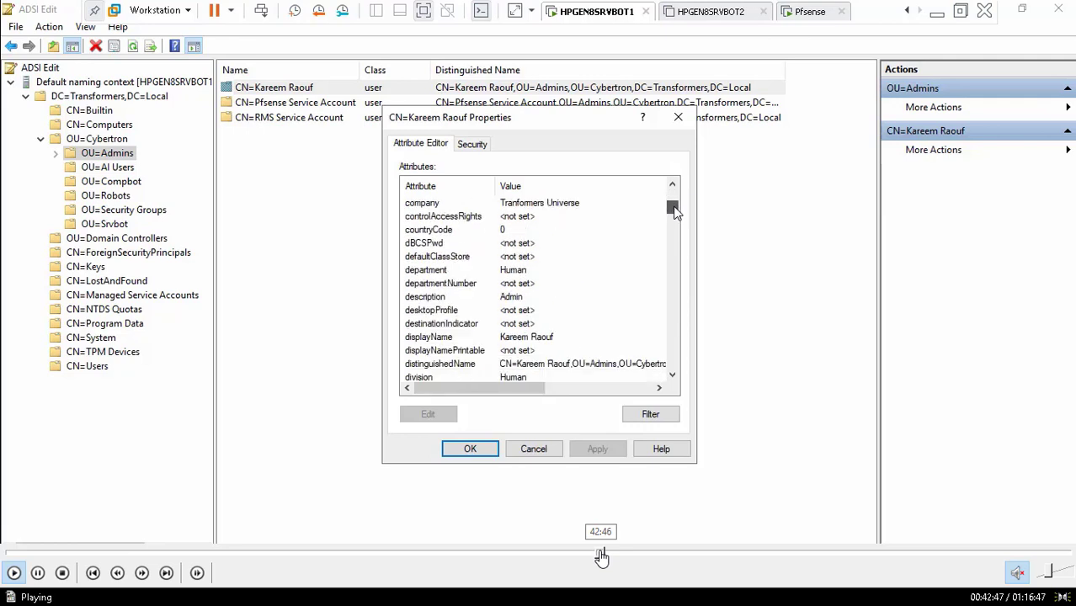
pyautogui.click(596, 555)
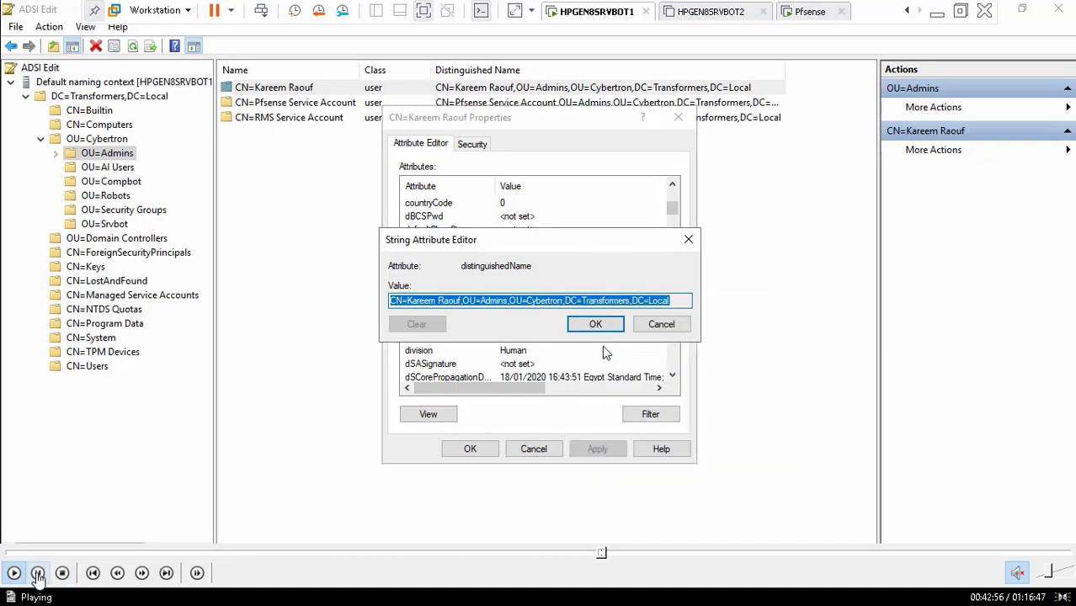
pyautogui.click(38, 572)
pyautogui.doubleClick(313, 300)
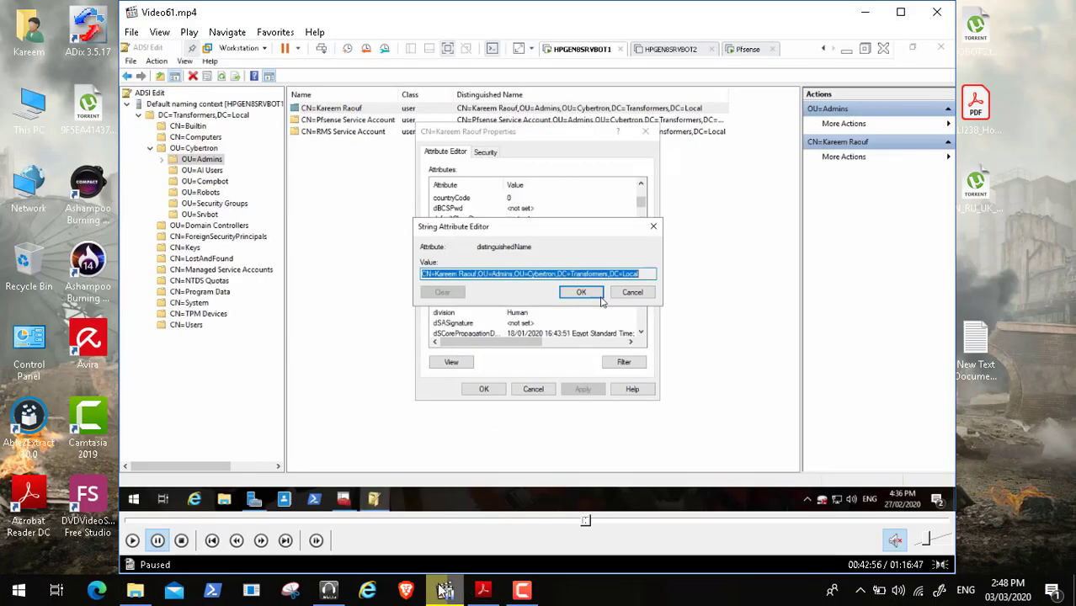
# - Pause the screen recording and resume the tutorial full-screen in Media Player Classic
pyautogui.click(522, 589)
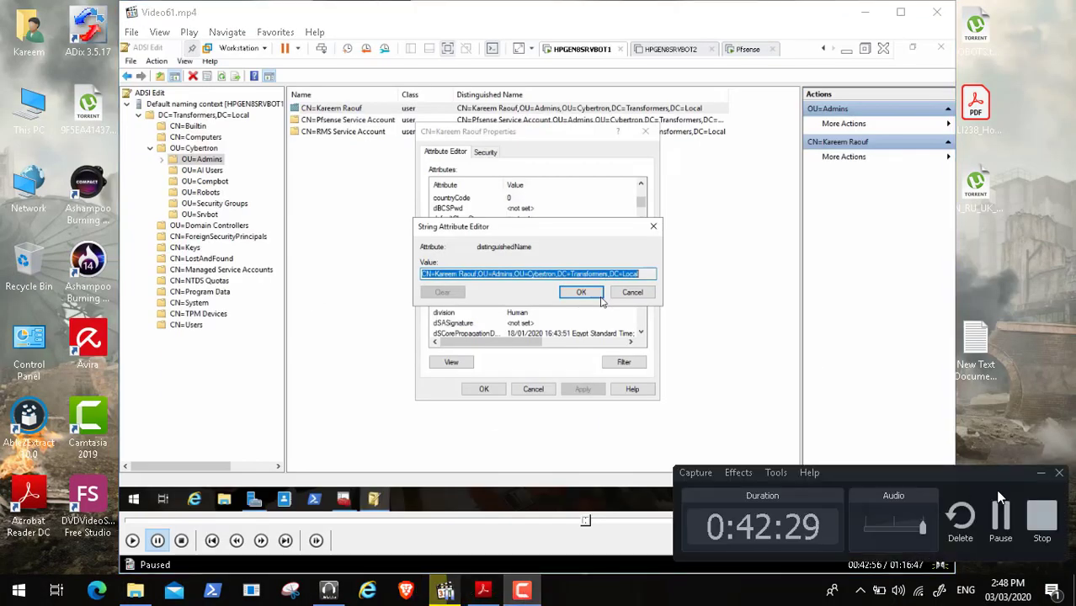
pyautogui.click(1001, 516)
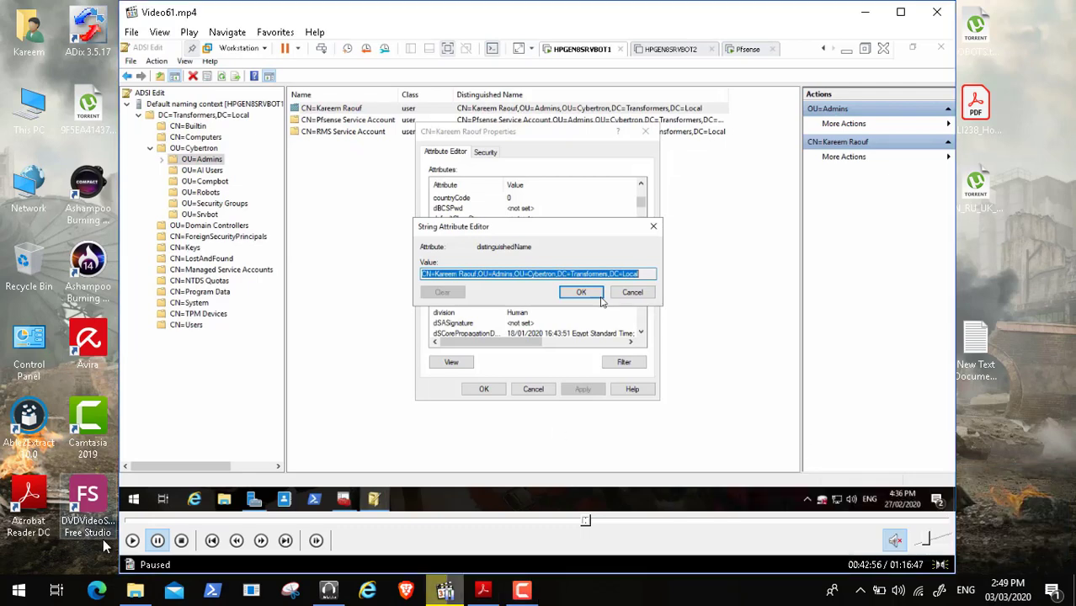
pyautogui.click(132, 540)
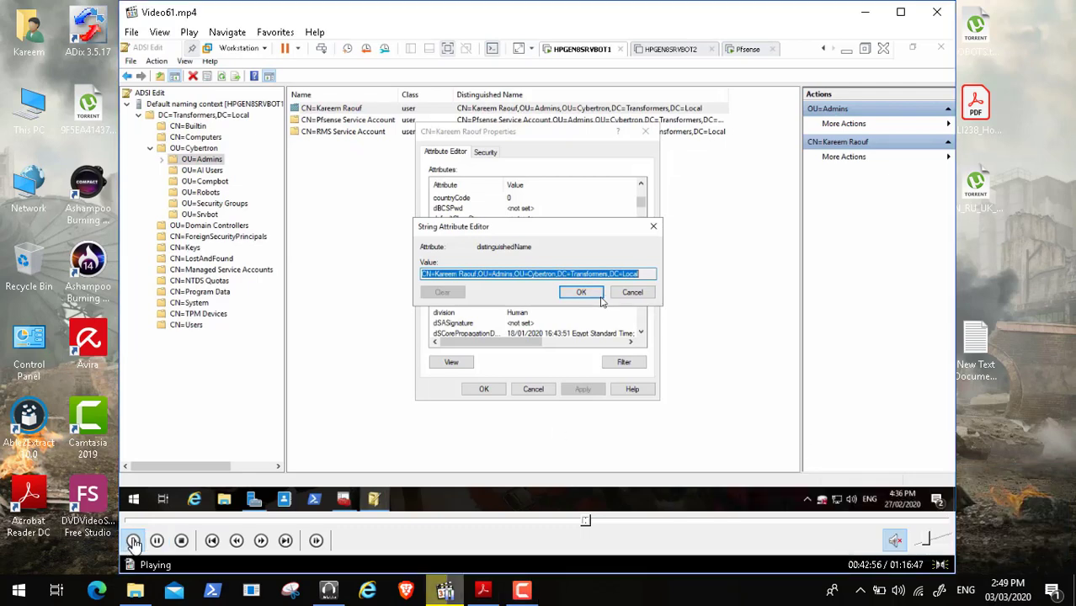
pyautogui.click(189, 34)
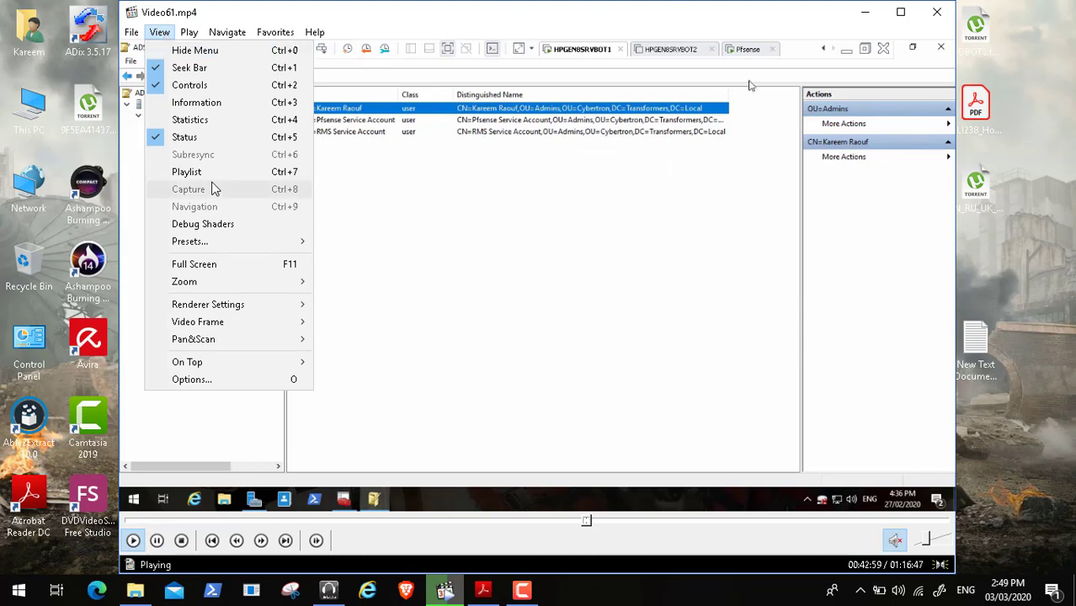
pyautogui.click(223, 264)
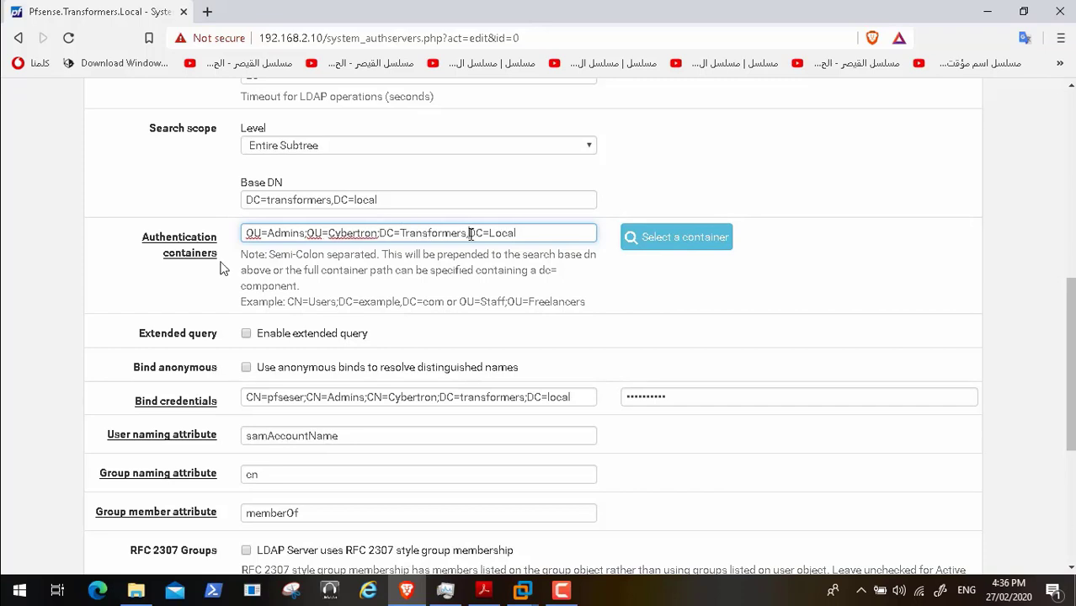
# - Skip through the guide's Base DN and bind credential pages to the pfSense form being edited
pyautogui.moveTo(328, 595)
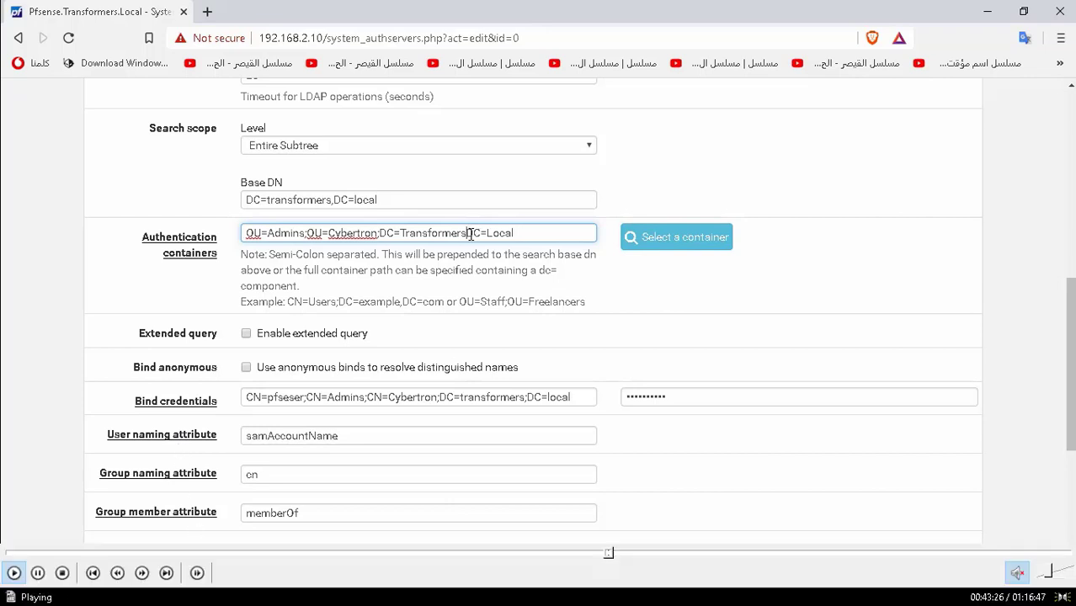
pyautogui.click(615, 553)
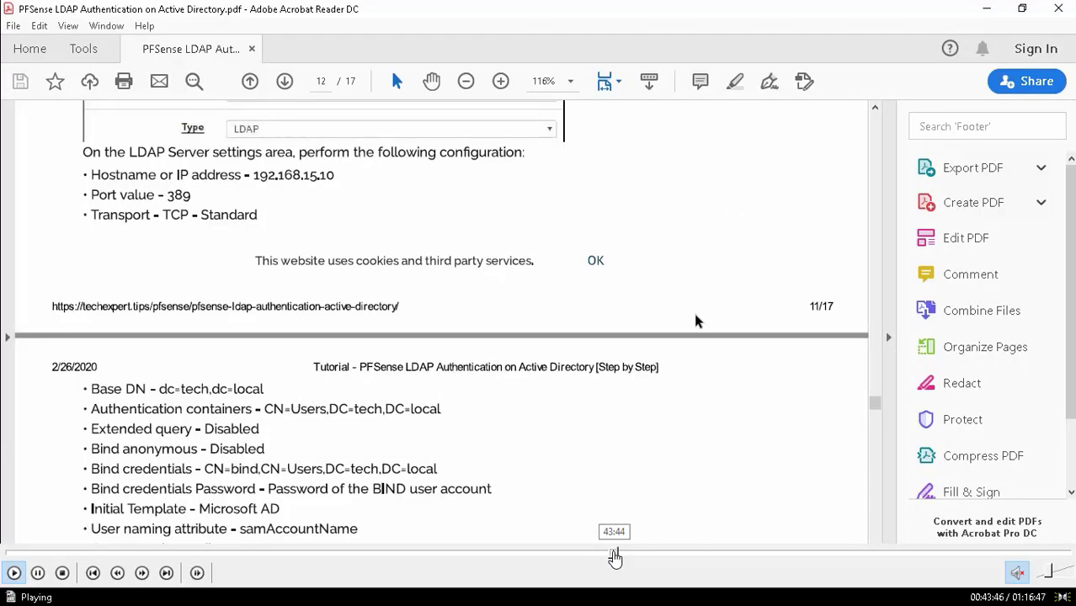
pyautogui.click(619, 554)
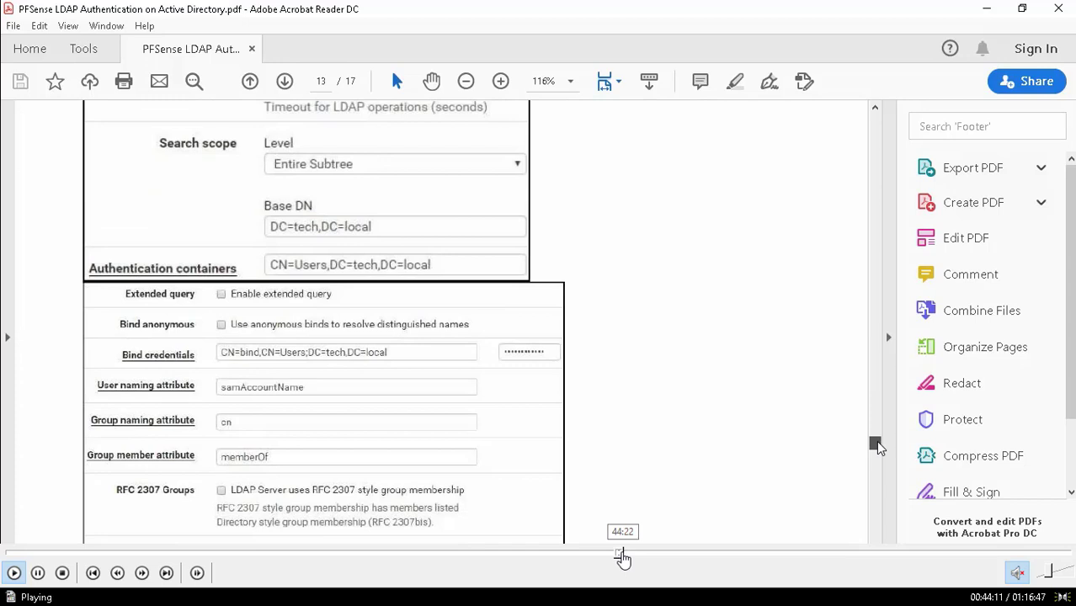
pyautogui.click(630, 556)
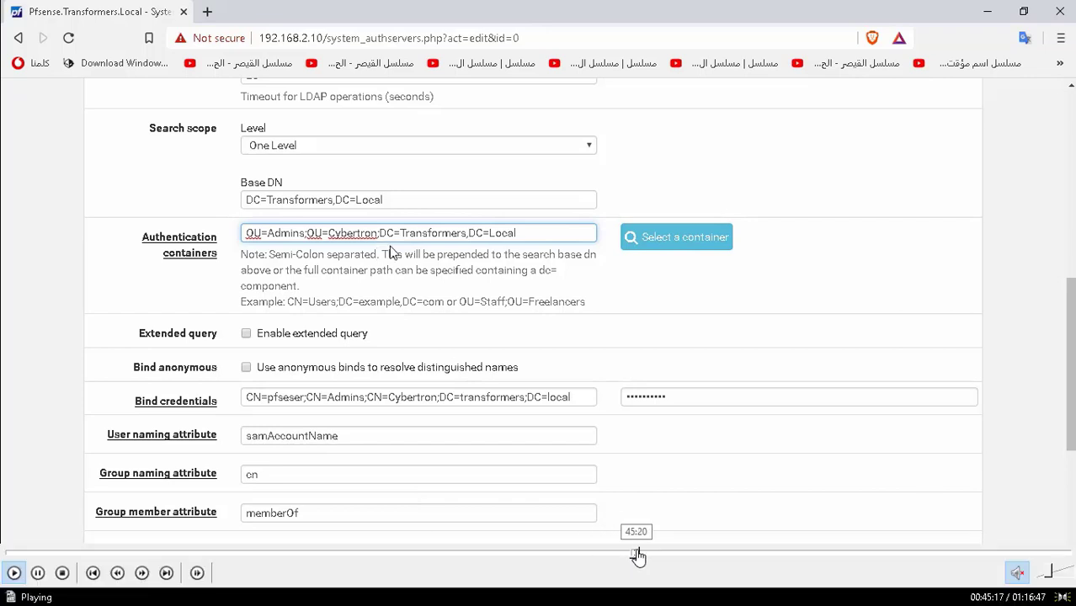
# - Replace the bind credentials with the pasted service account DN, trimmed and ending in ';'
pyautogui.click(641, 553)
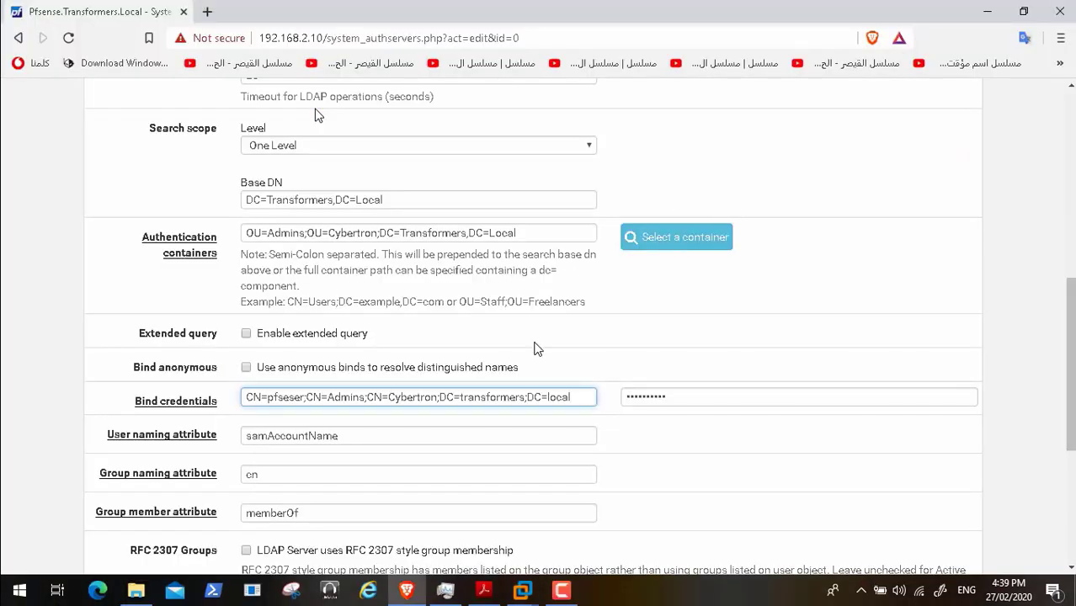
pyautogui.press('BackSpace')
pyautogui.press('BackSpace')
pyautogui.press('BackSpace')
pyautogui.press('BackSpace')
pyautogui.press('BackSpace')
pyautogui.press('BackSpace')
pyautogui.press('BackSpace')
pyautogui.press('BackSpace')
pyautogui.press('BackSpace')
pyautogui.press('BackSpace')
pyautogui.press('BackSpace')
pyautogui.press('BackSpace')
pyautogui.press('BackSpace')
pyautogui.press('BackSpace')
pyautogui.press('BackSpace')
pyautogui.press('BackSpace')
pyautogui.press('BackSpace')
pyautogui.press('BackSpace')
pyautogui.press('BackSpace')
pyautogui.press('BackSpace')
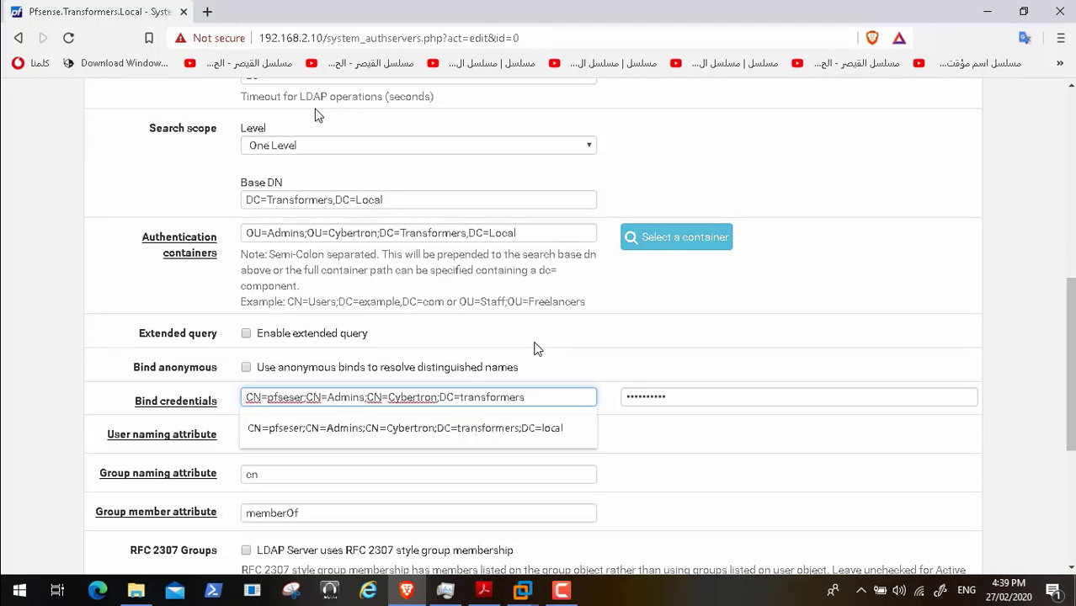
pyautogui.press('BackSpace')
pyautogui.press('BackSpace')
pyautogui.press('BackSpace')
pyautogui.press('BackSpace')
pyautogui.press('BackSpace')
pyautogui.press('BackSpace')
pyautogui.press('BackSpace')
pyautogui.press('BackSpace')
pyautogui.press('BackSpace')
pyautogui.press('BackSpace')
pyautogui.press('BackSpace')
pyautogui.press('BackSpace')
pyautogui.press('BackSpace')
pyautogui.press('BackSpace')
pyautogui.press('BackSpace')
pyautogui.press('BackSpace')
pyautogui.press('BackSpace')
pyautogui.press('BackSpace')
pyautogui.press('BackSpace')
pyautogui.press('BackSpace')
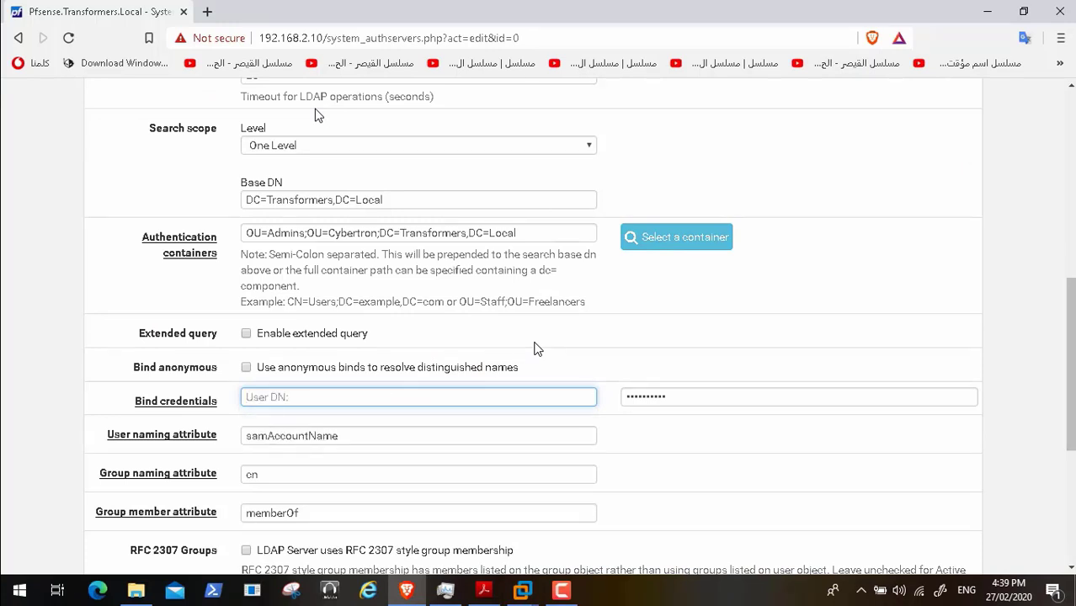
pyautogui.hotkey('ctrl', 'v')
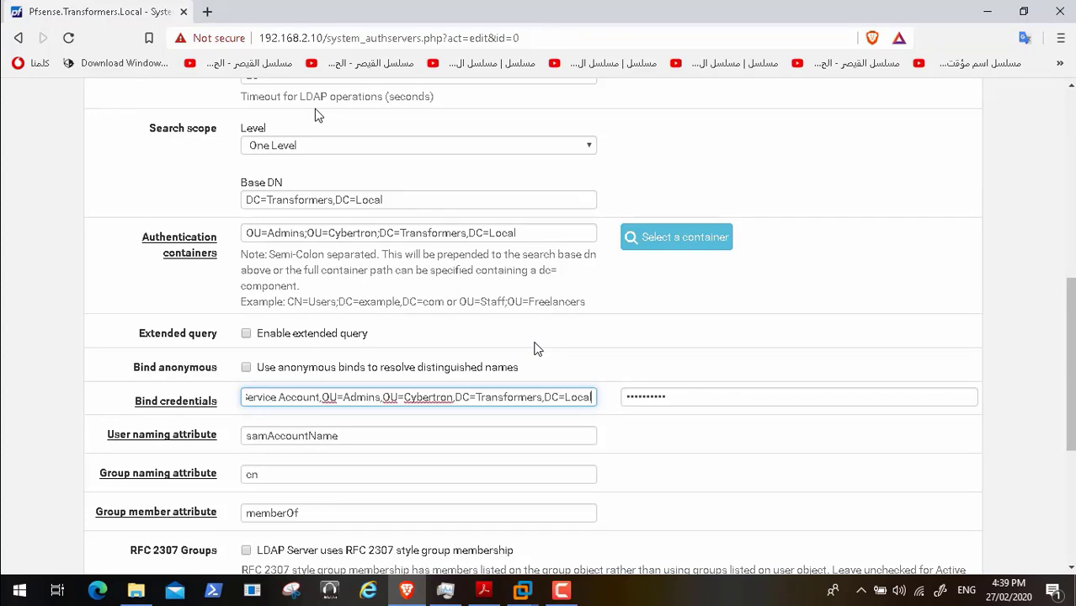
pyautogui.press('BackSpace')
pyautogui.press('BackSpace')
pyautogui.press('BackSpace')
pyautogui.press('BackSpace')
pyautogui.press('BackSpace')
pyautogui.press('BackSpace')
pyautogui.press('BackSpace')
pyautogui.press('BackSpace')
pyautogui.press('BackSpace')
pyautogui.press('BackSpace')
pyautogui.press('BackSpace')
pyautogui.press('BackSpace')
pyautogui.press('BackSpace')
pyautogui.press('BackSpace')
pyautogui.press('BackSpace')
pyautogui.press('BackSpace')
pyautogui.press('BackSpace')
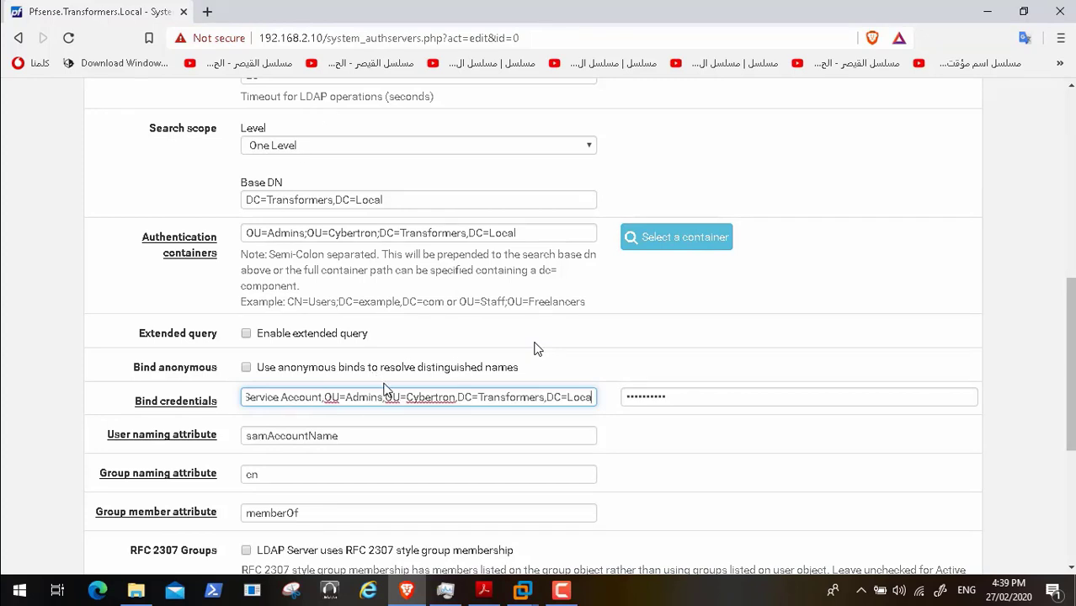
pyautogui.press('BackSpace')
pyautogui.press('BackSpace')
pyautogui.press('BackSpace')
pyautogui.press('BackSpace')
pyautogui.press('BackSpace')
pyautogui.press('BackSpace')
pyautogui.press('BackSpace')
pyautogui.press('BackSpace')
pyautogui.press('BackSpace')
pyautogui.press('BackSpace')
pyautogui.press('BackSpace')
pyautogui.press('BackSpace')
pyautogui.press('BackSpace')
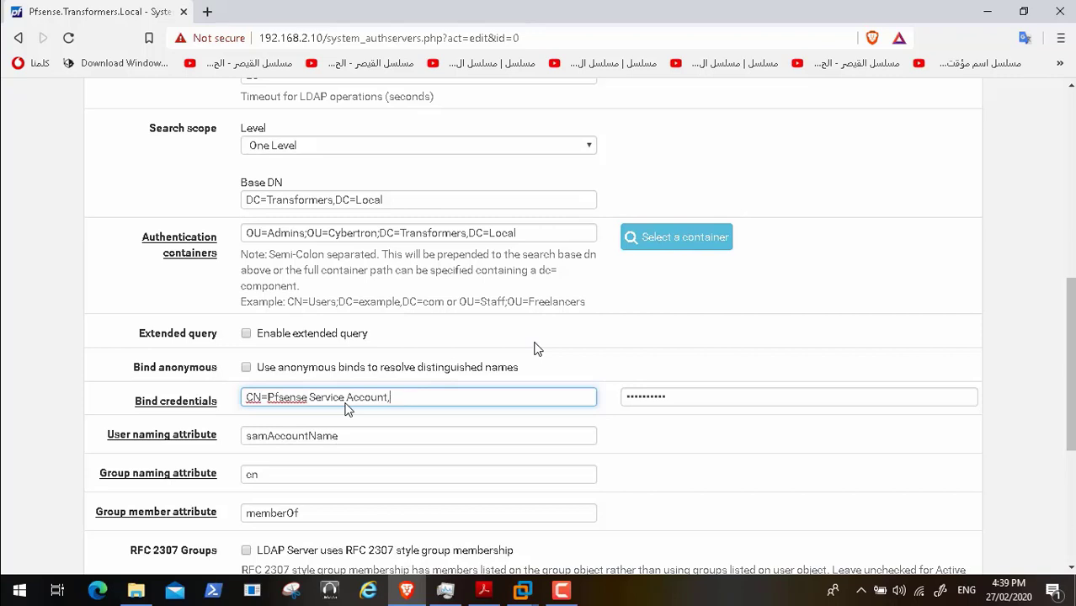
pyautogui.write(';')
# - Append the Authentication containers path to the bind DN, then skip to the failed login test
pyautogui.moveTo(529, 234); pyautogui.dragTo(236, 249)
pyautogui.hotkey('ctrl', 'c')
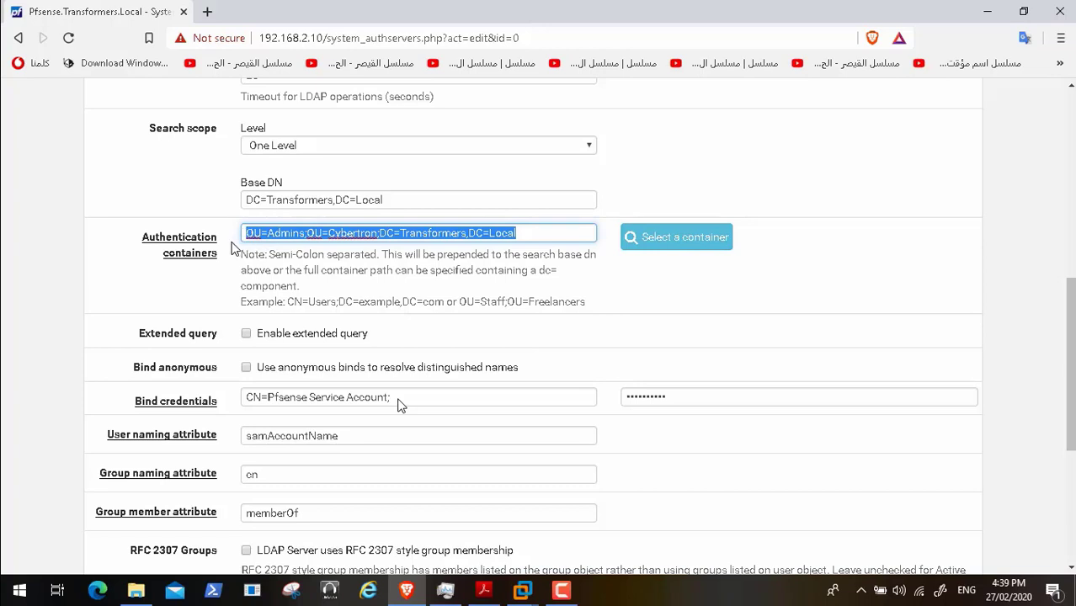
pyautogui.click(400, 402)
pyautogui.hotkey('ctrl', 'v')
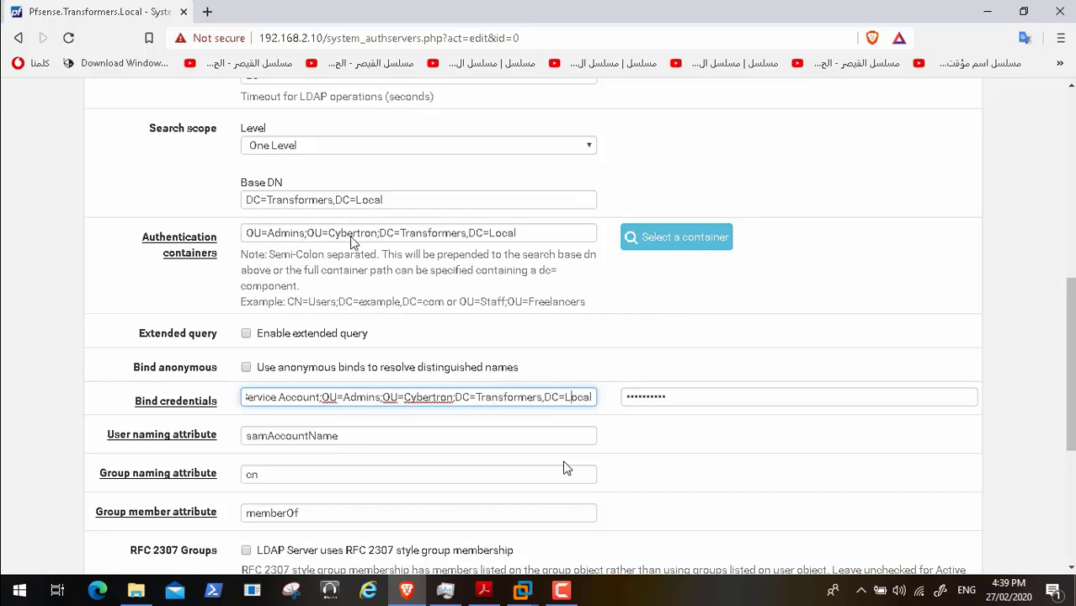
pyautogui.press('Left')
pyautogui.press('Left')
pyautogui.press('Left')
pyautogui.press('Left')
pyautogui.press('Left')
pyautogui.press('Left')
pyautogui.press('Left')
pyautogui.press('Left')
pyautogui.press('Left')
pyautogui.press('Left')
pyautogui.press('Left')
pyautogui.press('Left')
pyautogui.press('Left')
pyautogui.press('Left')
pyautogui.press('Left')
pyautogui.press('Left')
pyautogui.press('Left')
pyautogui.press('Left')
pyautogui.press('Left')
pyautogui.press('Left')
pyautogui.press('Left')
pyautogui.press('Left')
pyautogui.press('Left')
pyautogui.press('Left')
pyautogui.press('Left')
pyautogui.press('Left')
pyautogui.press('Left')
pyautogui.press('Left')
pyautogui.press('Left')
pyautogui.press('Left')
pyautogui.press('Left')
pyautogui.press('Left')
pyautogui.press('Left')
pyautogui.press('Left')
pyautogui.press('Left')
pyautogui.press('Left')
pyautogui.press('Left')
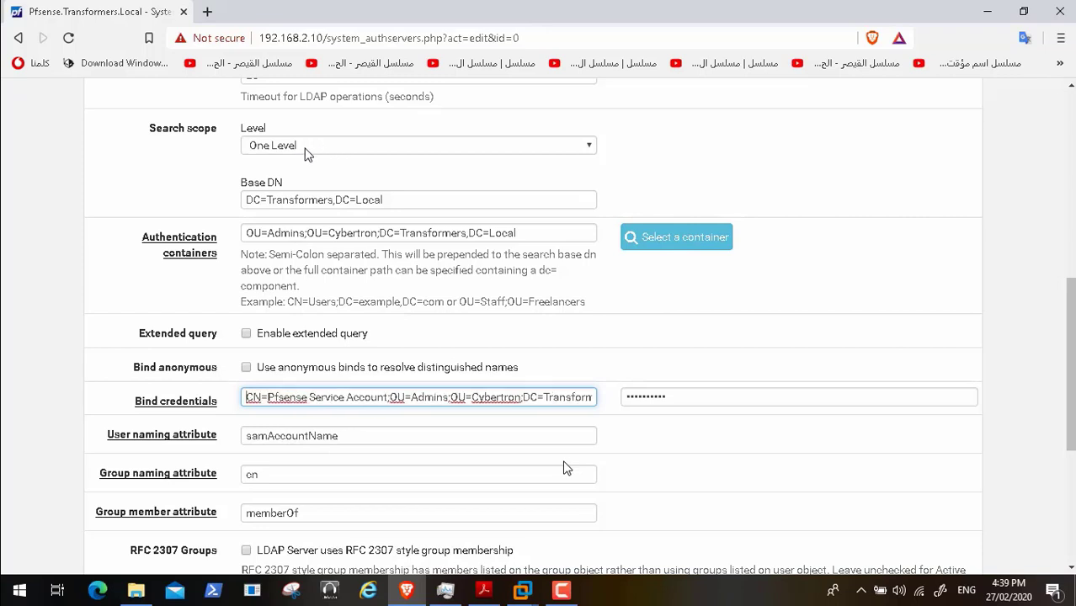
pyautogui.moveTo(351, 591)
pyautogui.click(657, 556)
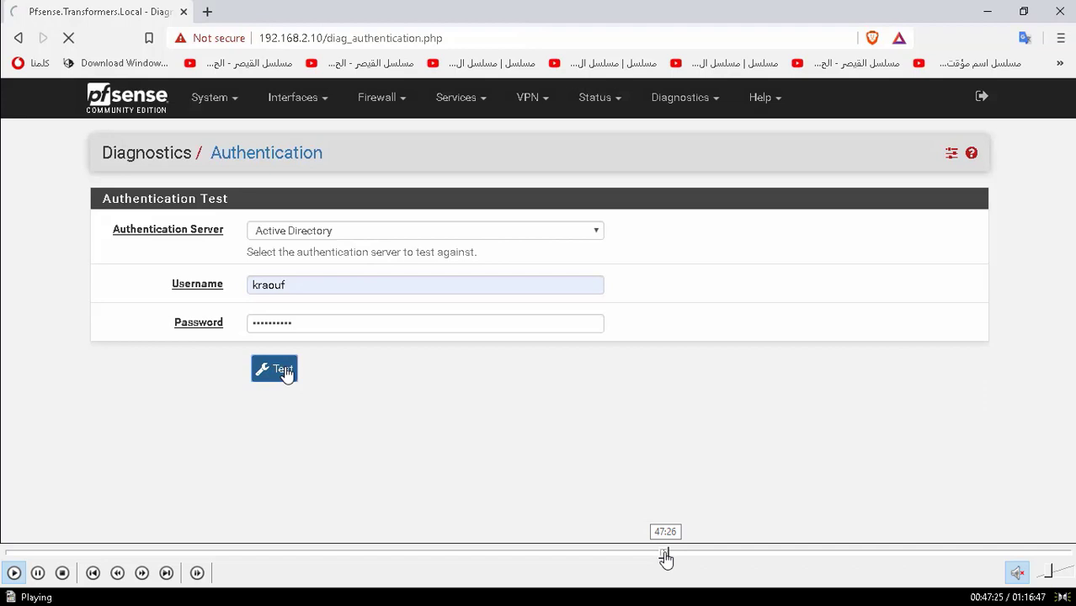
pyautogui.click(665, 555)
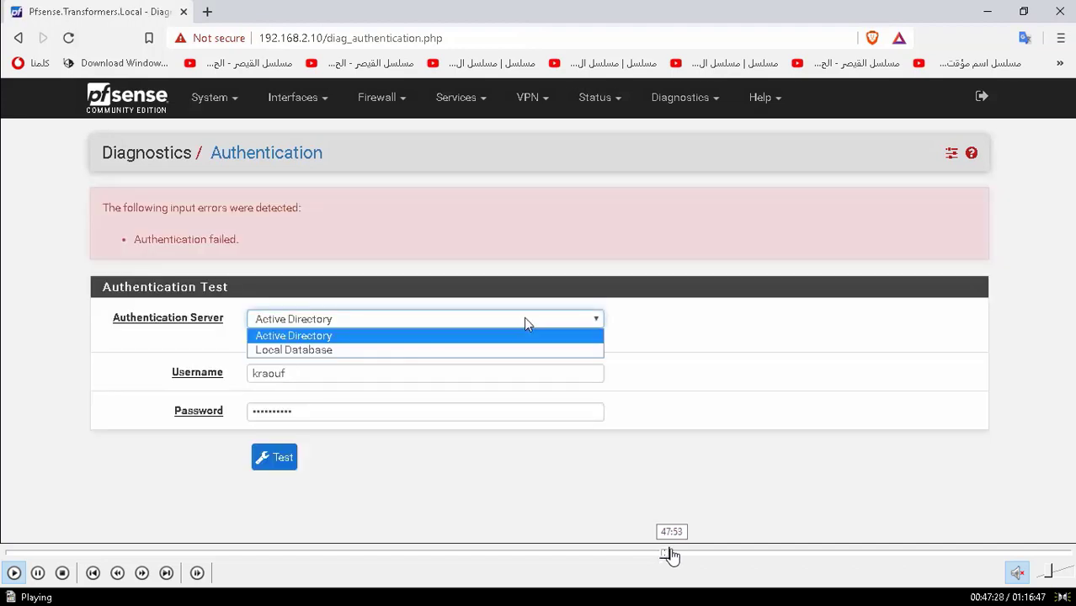
# - Skip to the Active Directory server's edit page and scroll down to its search settings
pyautogui.click(672, 555)
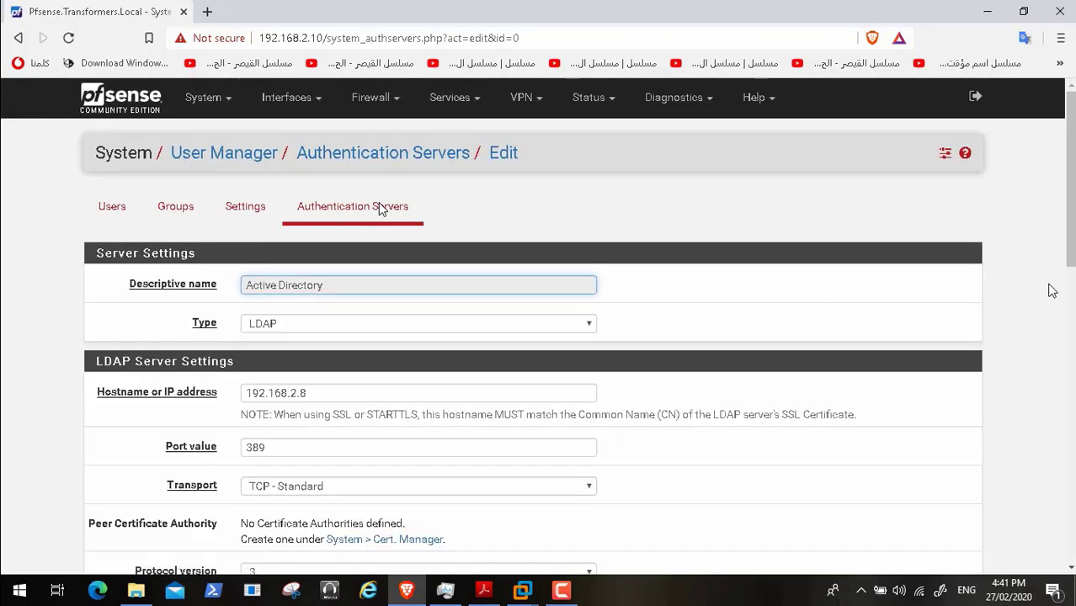
pyautogui.moveTo(1069, 232); pyautogui.dragTo(1069, 404)
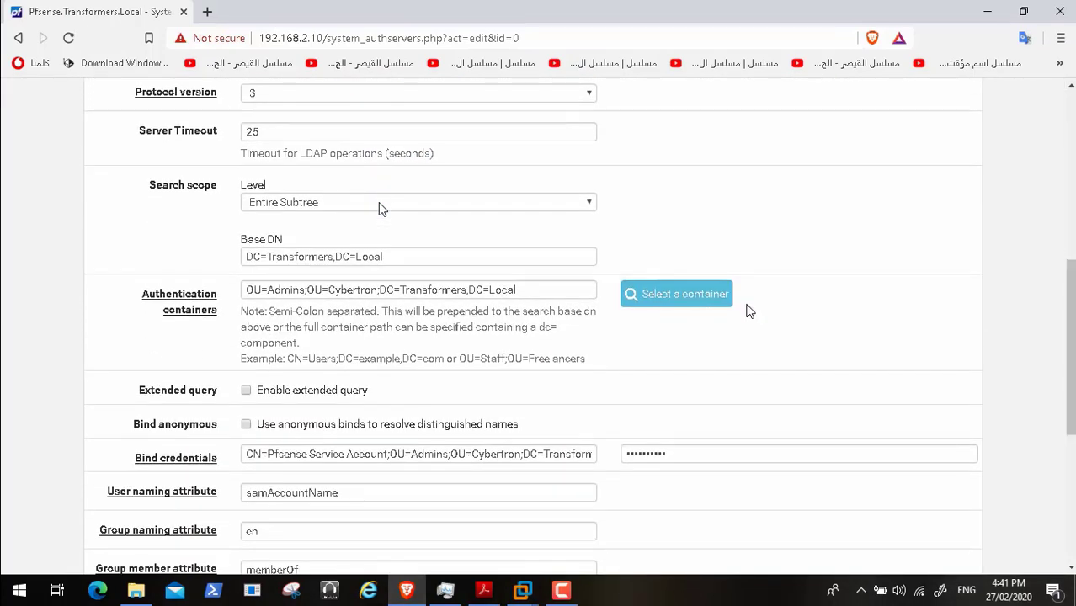
# - Choose OU=Admins,OU=Cybertron,DC=Transformers,DC=Local as the container and select that value for copying
pyautogui.click(707, 299)
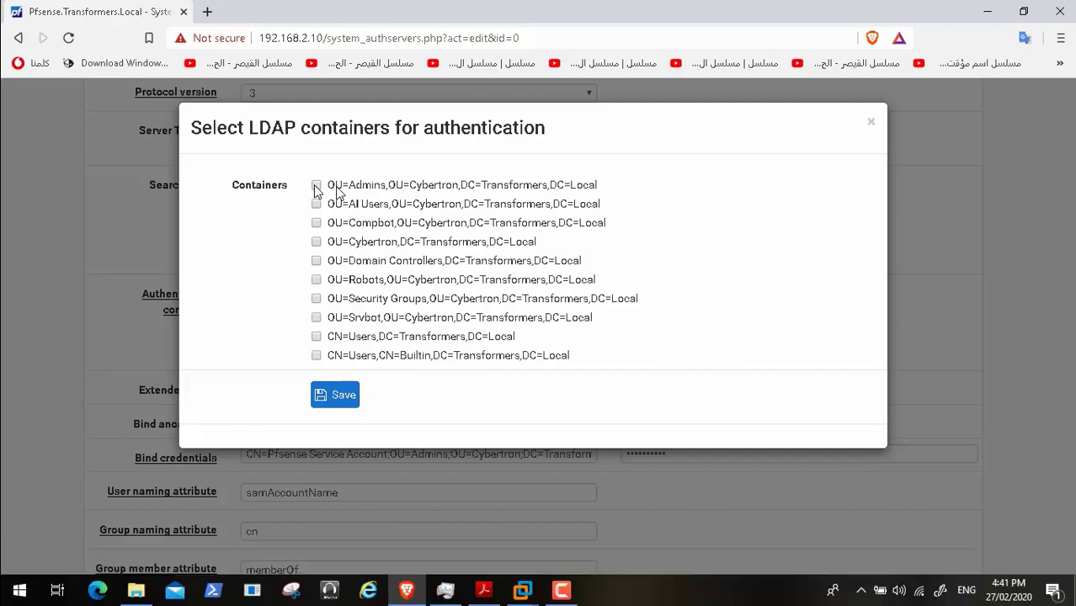
pyautogui.click(345, 404)
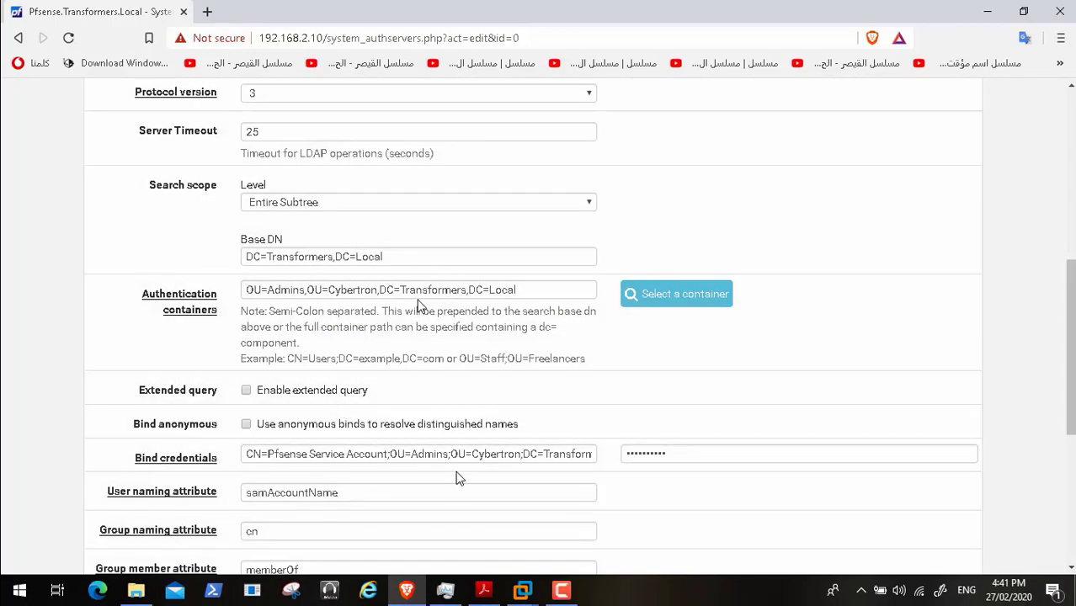
pyautogui.click(669, 459)
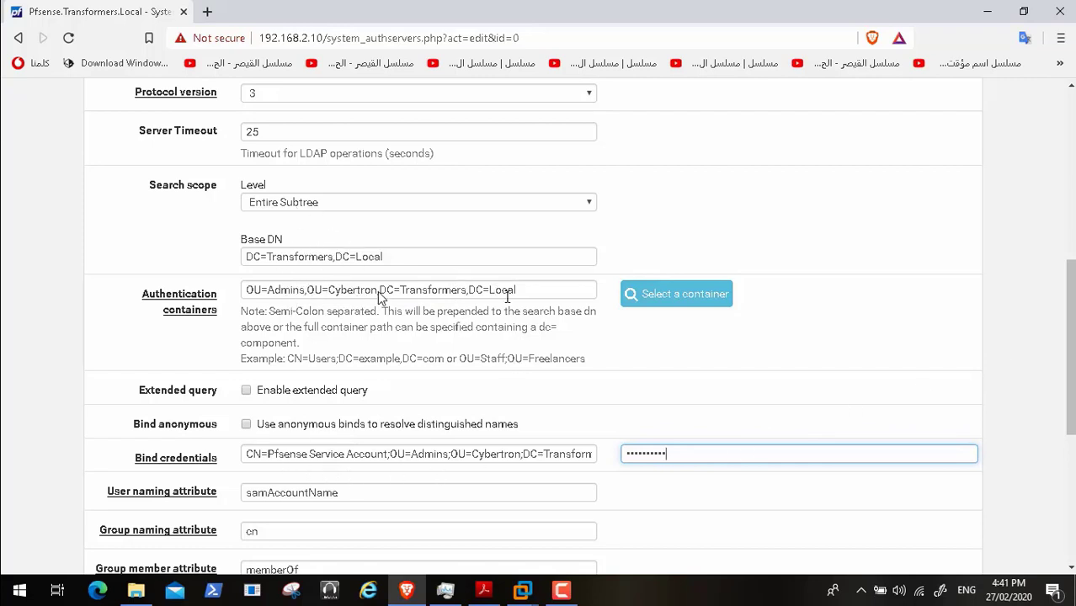
pyautogui.moveTo(518, 290); pyautogui.dragTo(291, 291)
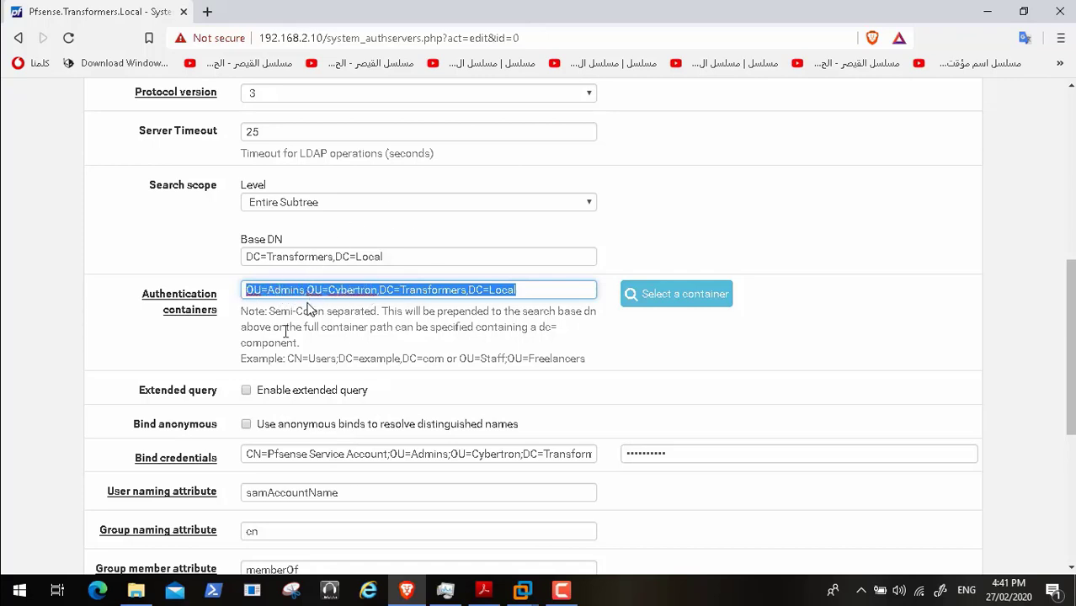
# - Replace the bind DN's old container part with the pasted comma-separated path and save
pyautogui.click(589, 455)
pyautogui.press('Right')
pyautogui.press('Right')
pyautogui.press('Right')
pyautogui.press('Right')
pyautogui.press('Right')
pyautogui.press('Right')
pyautogui.press('Right')
pyautogui.press('Right')
pyautogui.press('Right')
pyautogui.press('Right')
pyautogui.press('Right')
pyautogui.press('Right')
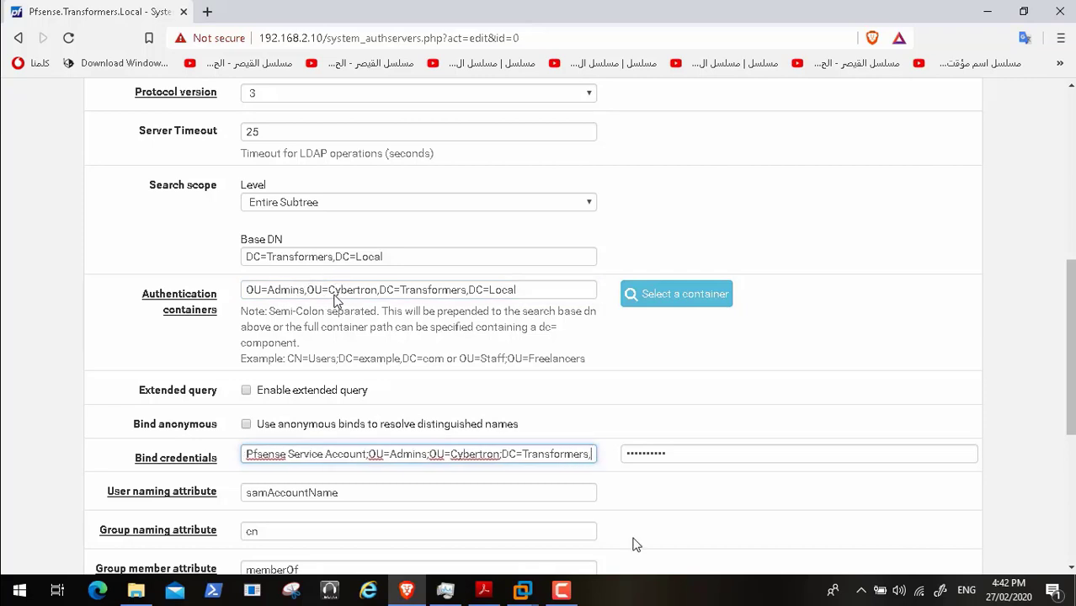
pyautogui.press('BackSpace')
pyautogui.press('BackSpace')
pyautogui.press('BackSpace')
pyautogui.press('BackSpace')
pyautogui.press('BackSpace')
pyautogui.press('BackSpace')
pyautogui.press('BackSpace')
pyautogui.press('BackSpace')
pyautogui.press('BackSpace')
pyautogui.press('BackSpace')
pyautogui.press('BackSpace')
pyautogui.press('BackSpace')
pyautogui.press('BackSpace')
pyautogui.press('BackSpace')
pyautogui.press('BackSpace')
pyautogui.press('BackSpace')
pyautogui.press('BackSpace')
pyautogui.press('BackSpace')
pyautogui.press('BackSpace')
pyautogui.press('BackSpace')
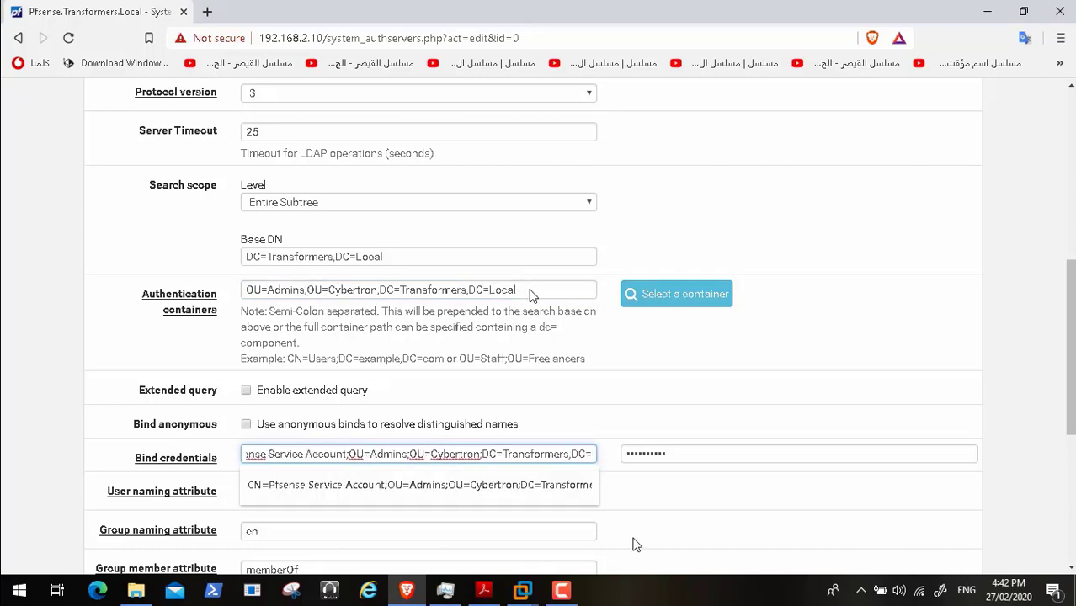
pyautogui.press('BackSpace')
pyautogui.press('BackSpace')
pyautogui.press('BackSpace')
pyautogui.press('BackSpace')
pyautogui.press('BackSpace')
pyautogui.press('BackSpace')
pyautogui.press('BackSpace')
pyautogui.press('BackSpace')
pyautogui.press('BackSpace')
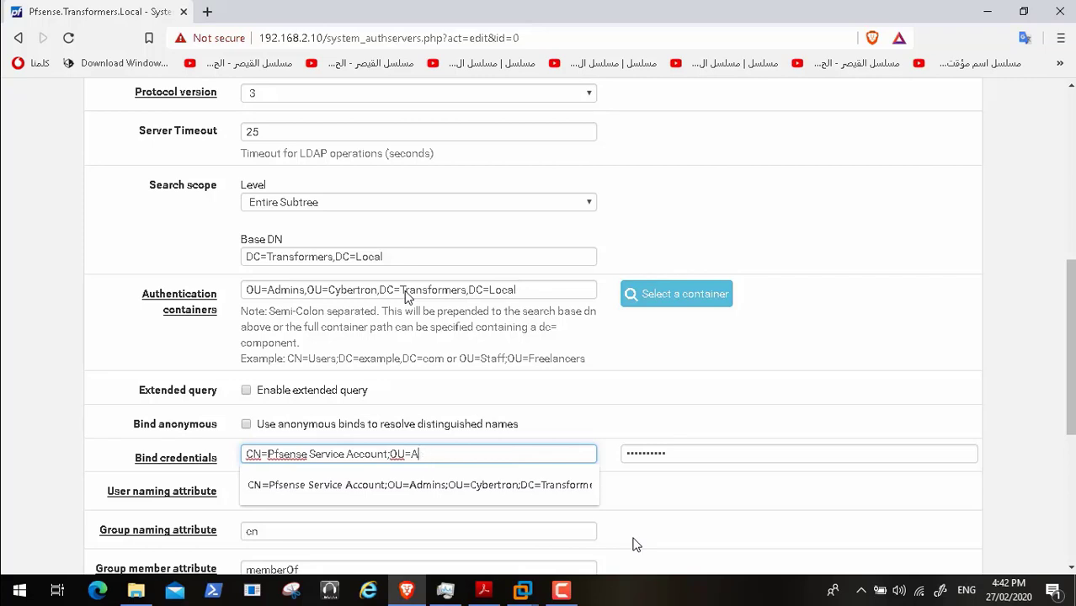
pyautogui.hotkey('ctrl', 'v')
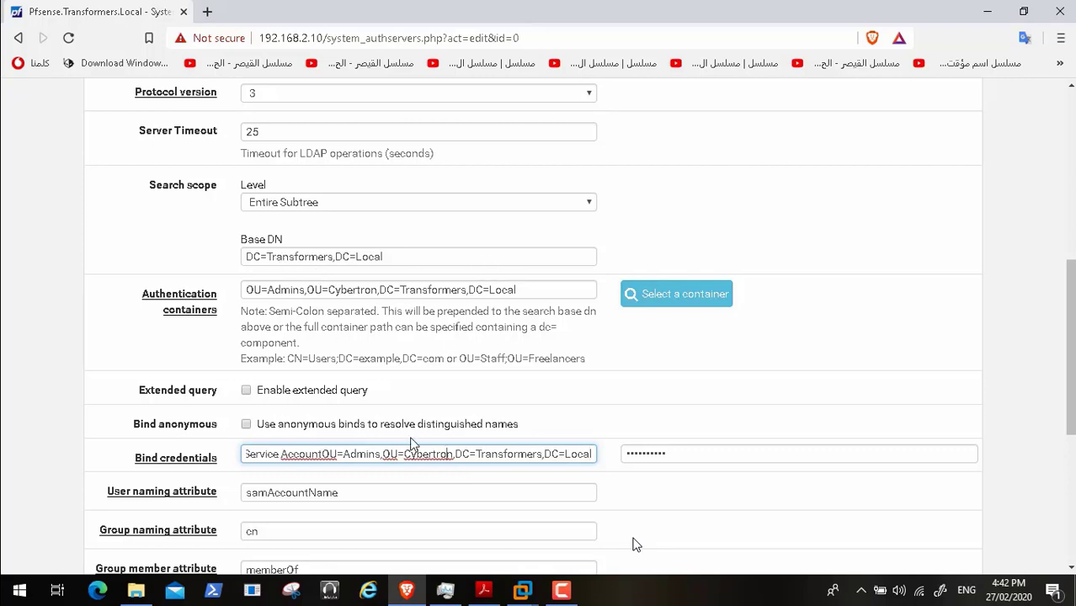
pyautogui.press('Left')
pyautogui.press('Left')
pyautogui.press('Left')
pyautogui.press('Left')
pyautogui.press('Left')
pyautogui.press('Left')
pyautogui.press('Left')
pyautogui.press('Left')
pyautogui.press('Left')
pyautogui.press('Left')
pyautogui.press('Left')
pyautogui.press('Left')
pyautogui.press('Left')
pyautogui.press('Left')
pyautogui.press('Left')
pyautogui.press('Left')
pyautogui.press('Left')
pyautogui.press('Left')
pyautogui.press('Left')
pyautogui.press('Left')
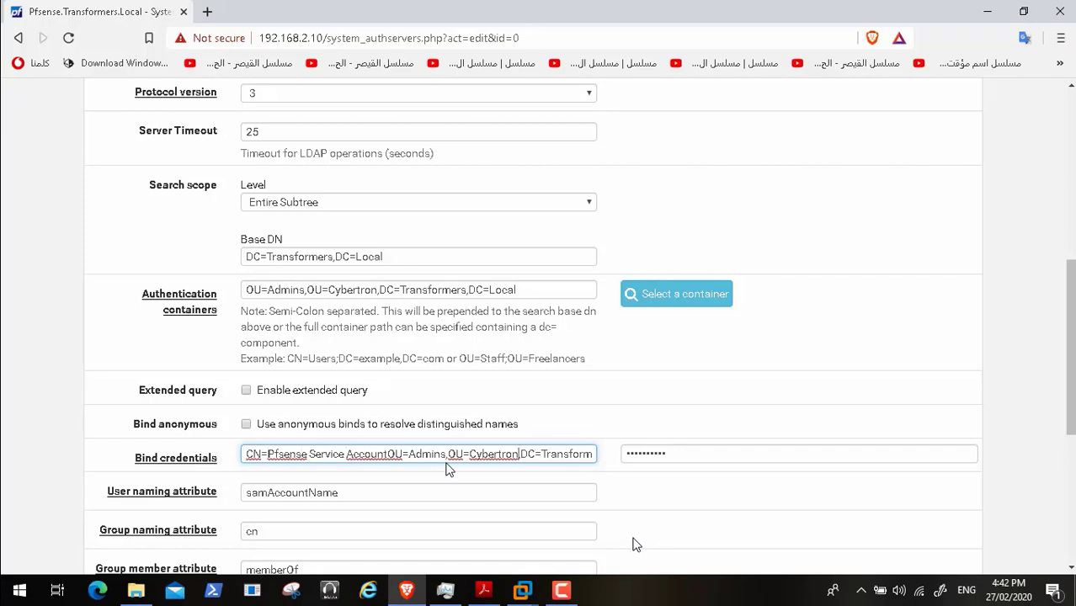
pyautogui.press('Right')
pyautogui.press('Right')
pyautogui.press('Right')
pyautogui.press('Right')
pyautogui.press('Right')
pyautogui.press('Right')
pyautogui.press('Right')
pyautogui.press('Right')
pyautogui.press('Right')
pyautogui.press('Right')
pyautogui.press('Right')
pyautogui.press('Right')
pyautogui.press('Right')
pyautogui.press('Right')
pyautogui.press('Right')
pyautogui.press('Right')
pyautogui.press('Right')
pyautogui.press('Right')
pyautogui.press('Right')
pyautogui.press('Right')
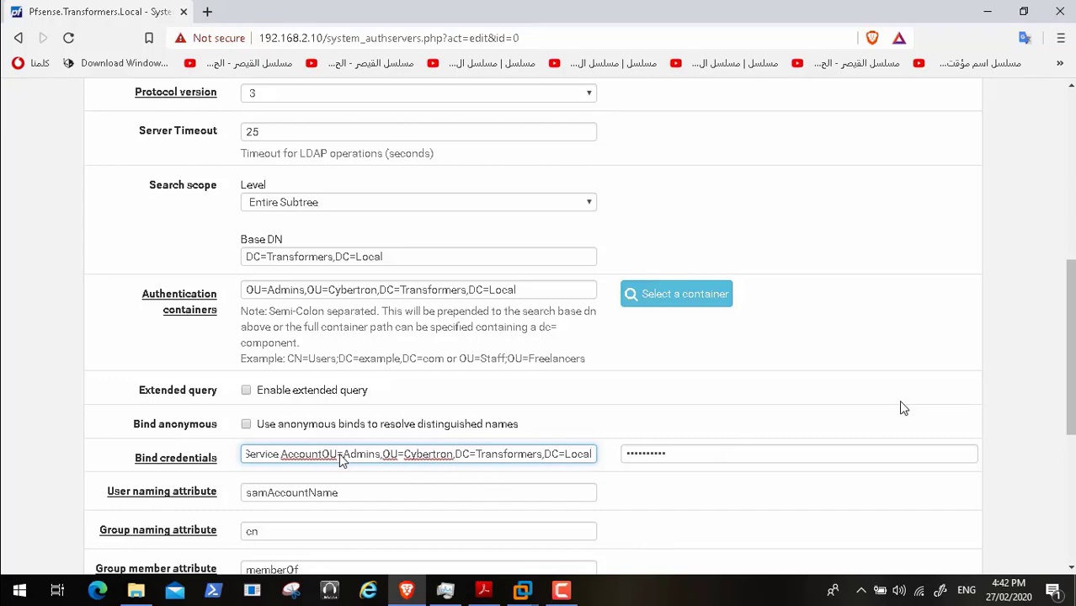
pyautogui.scroll(-5, 339, 463)
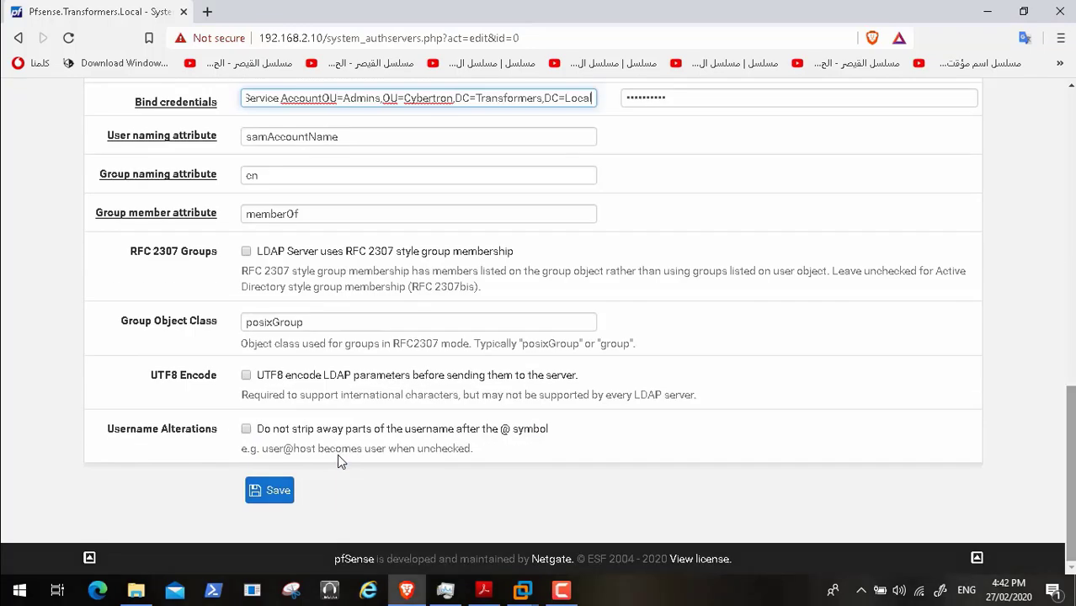
pyautogui.click(263, 497)
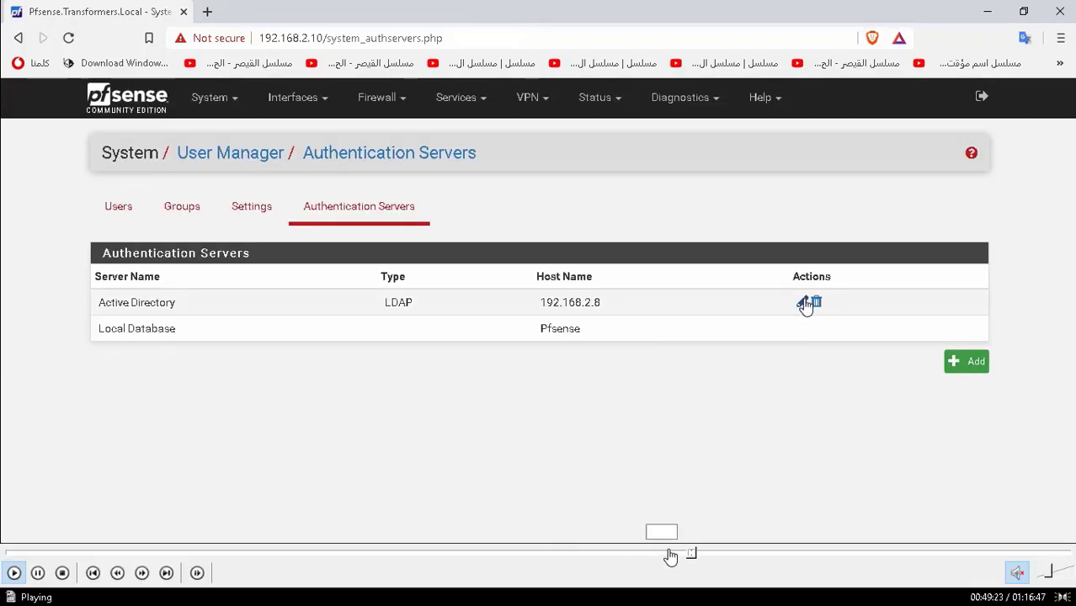
# - Reopen the Active Directory server settings and skip ahead to the Diagnostics > Authentication page
pyautogui.click(805, 302)
pyautogui.click(699, 556)
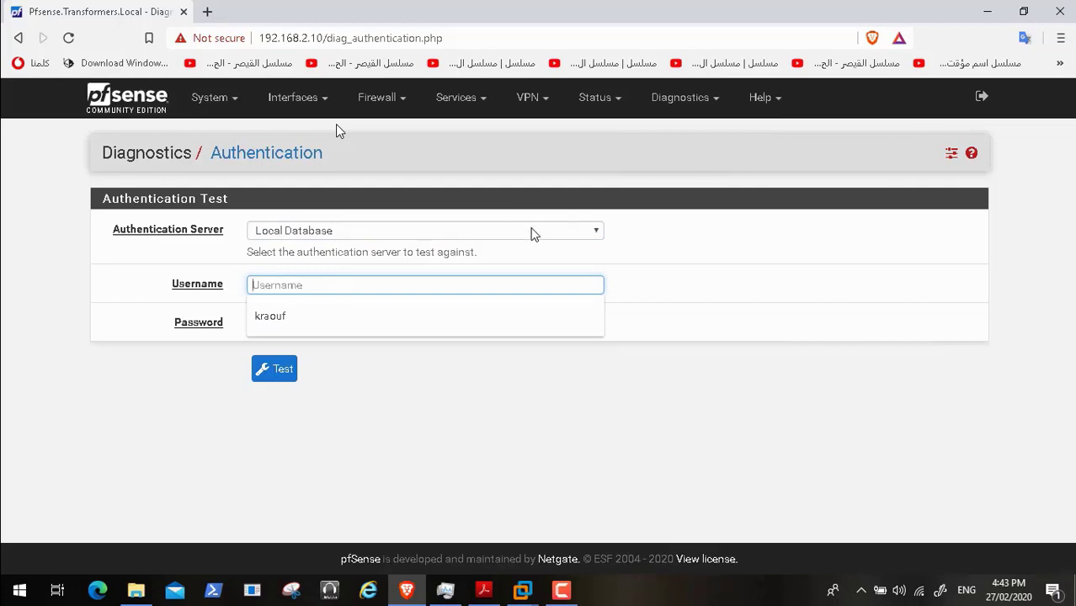
# - Test the saved domain user's login against the Active Directory server until it succeeds
pyautogui.click(530, 231)
pyautogui.click(512, 248)
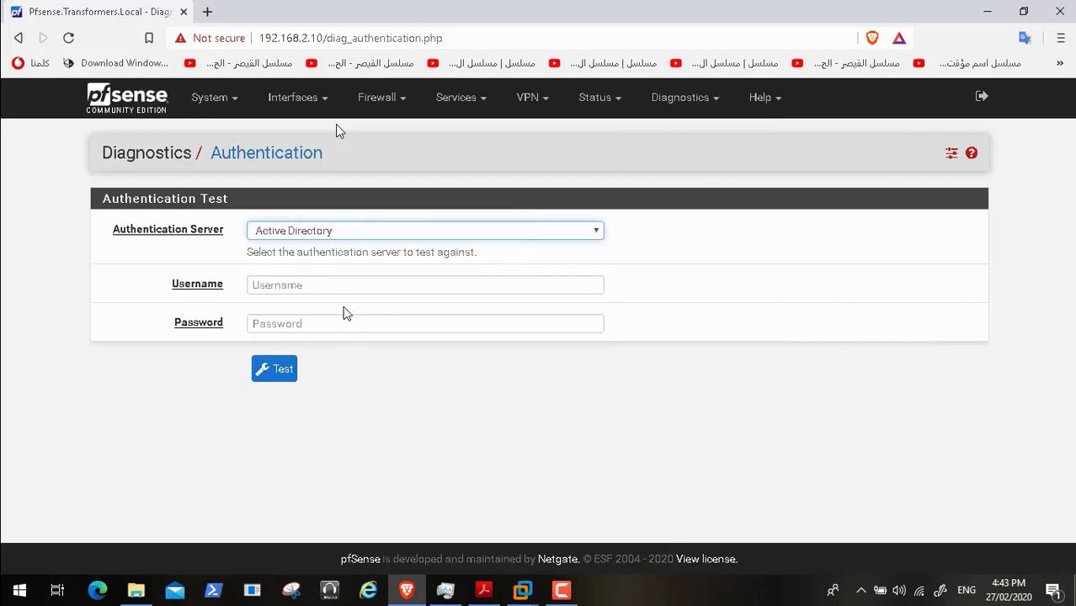
pyautogui.click(332, 286)
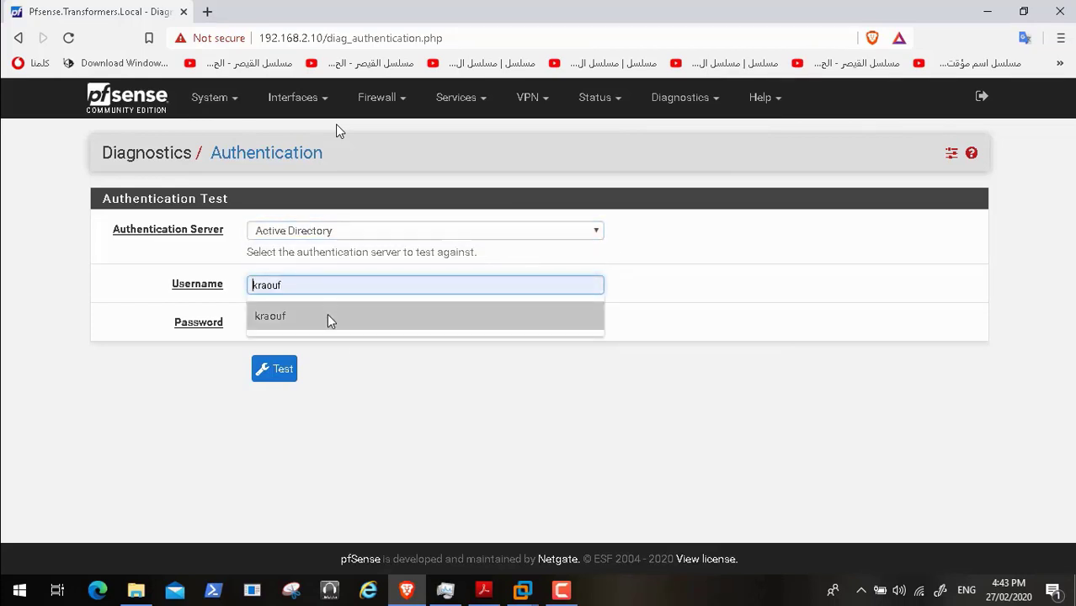
pyautogui.click(328, 316)
pyautogui.click(310, 326)
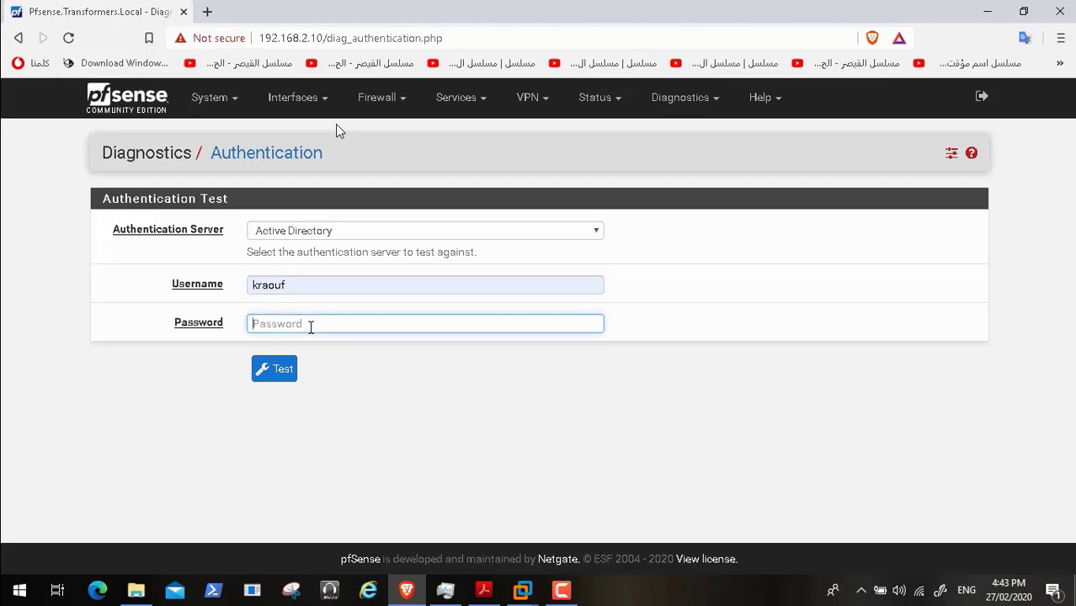
pyautogui.write('p')
pyautogui.click(278, 372)
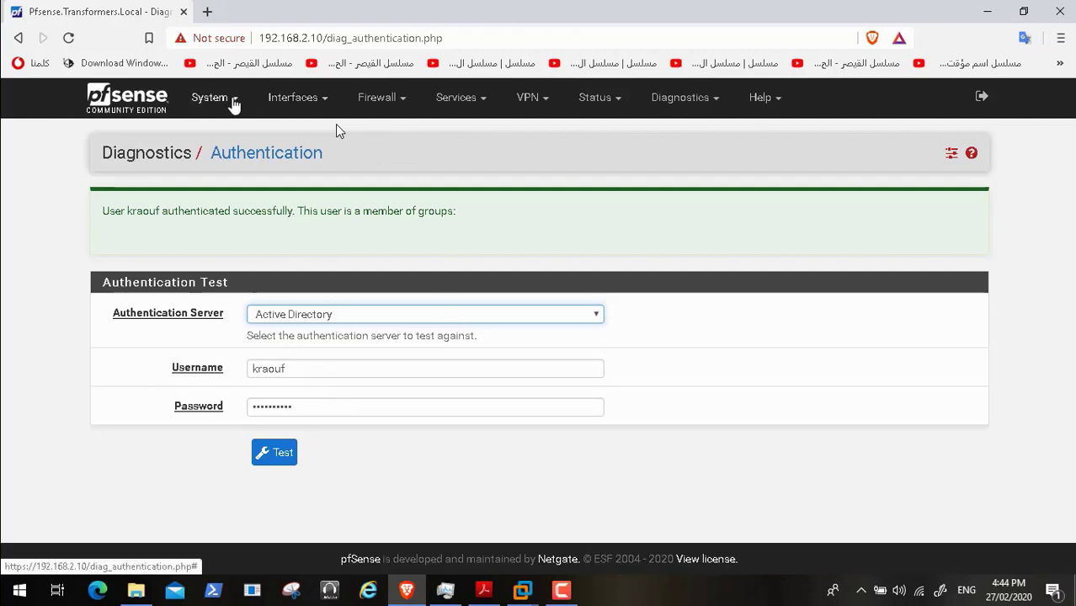
# - Go to System > User Manager, then bring up the LDAP tutorial PDF
pyautogui.click(234, 101)
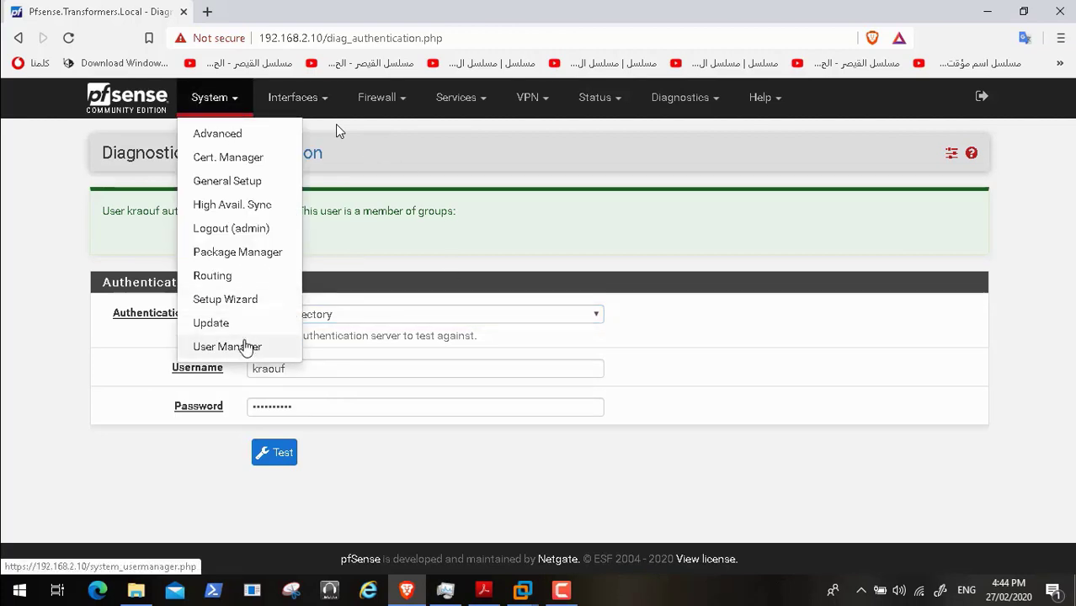
pyautogui.click(245, 346)
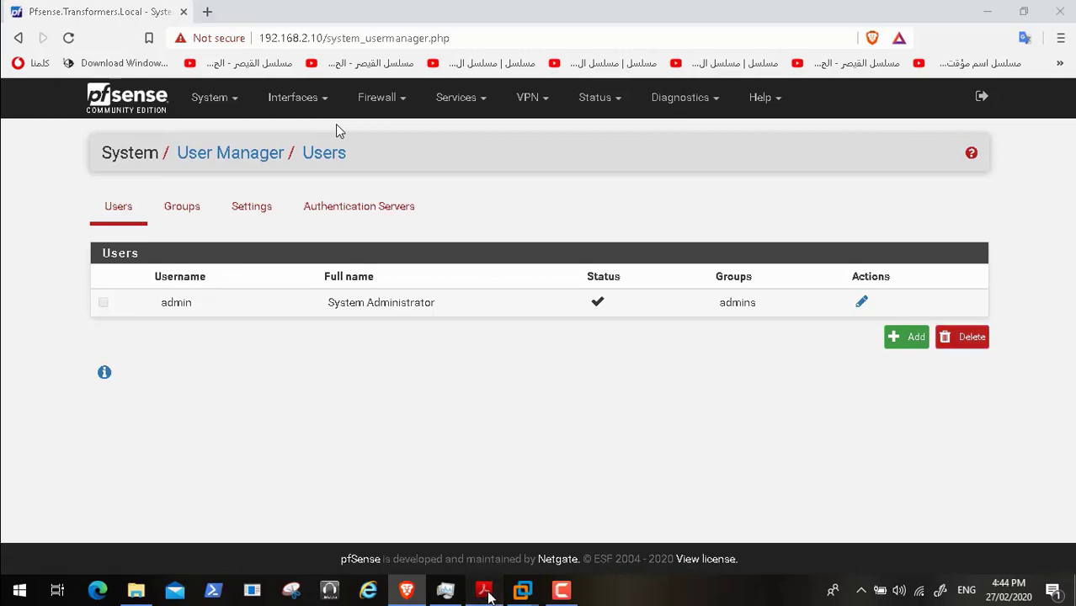
pyautogui.click(484, 590)
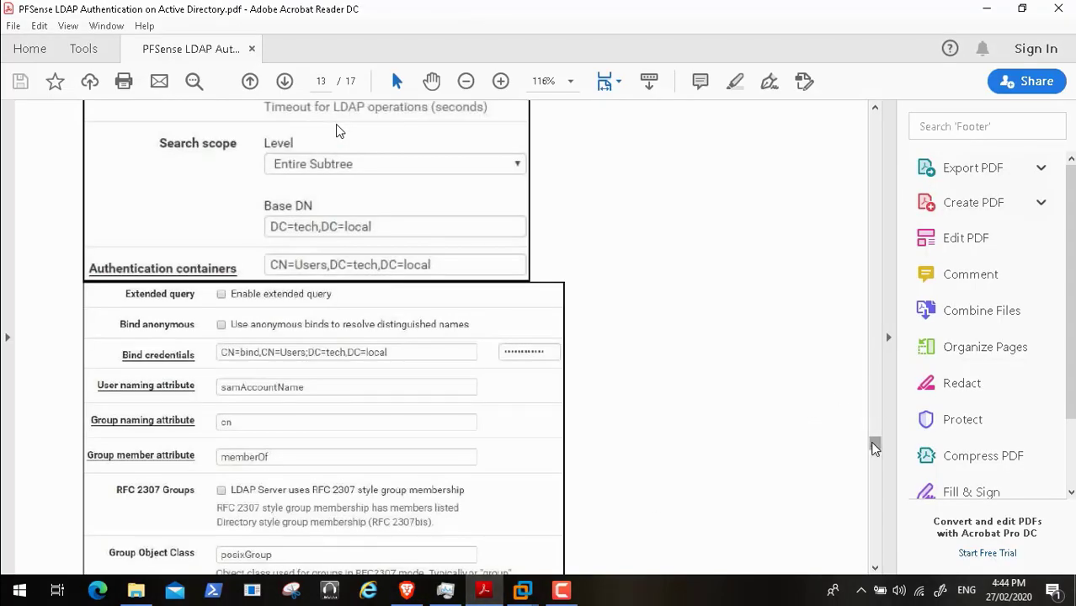
# - Scroll the LDAP guide to page 15's group steps, then return to pfSense
pyautogui.moveTo(874, 447); pyautogui.dragTo(875, 492)
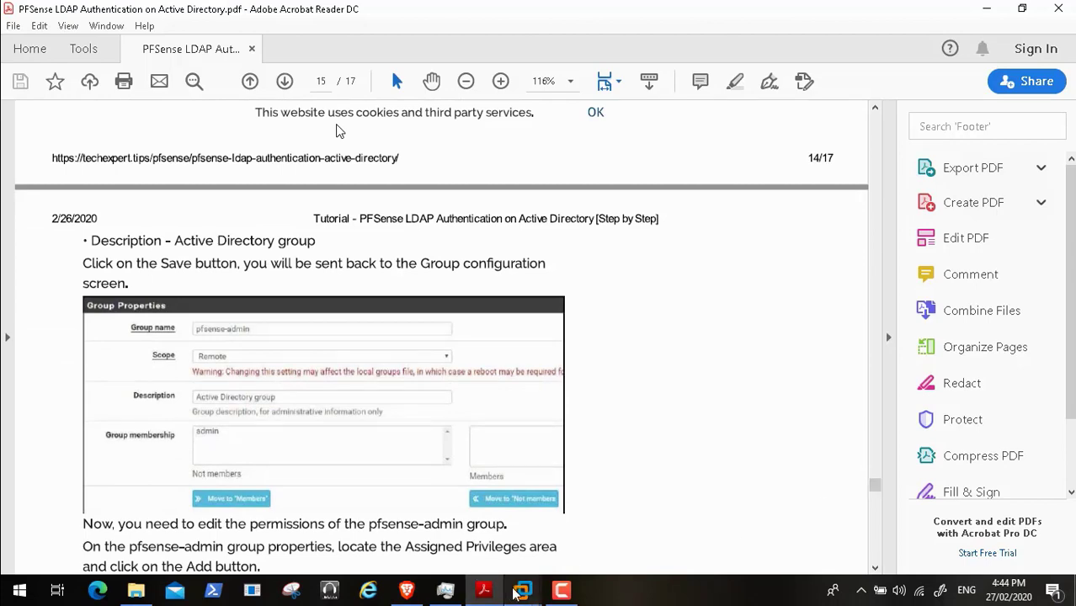
pyautogui.click(406, 591)
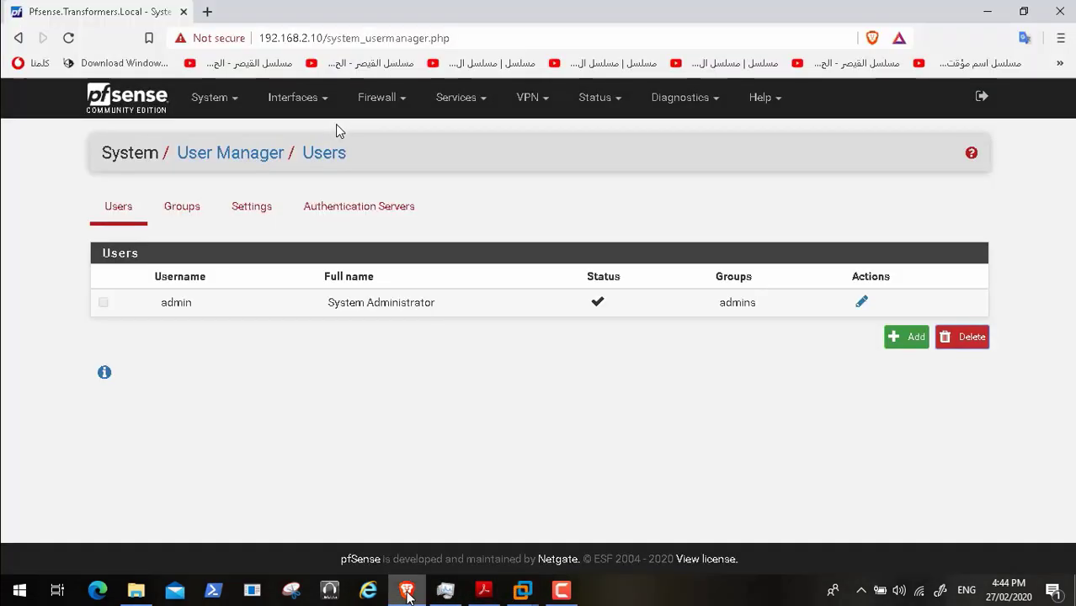
# - Open the admins group from the Groups list and scroll down its settings
pyautogui.click(164, 210)
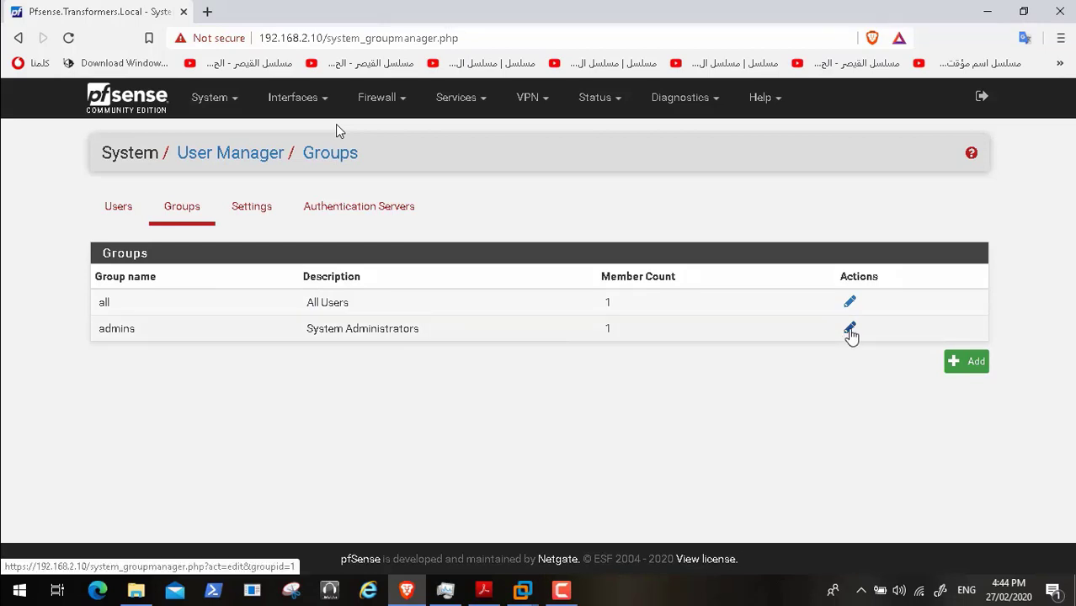
pyautogui.click(849, 329)
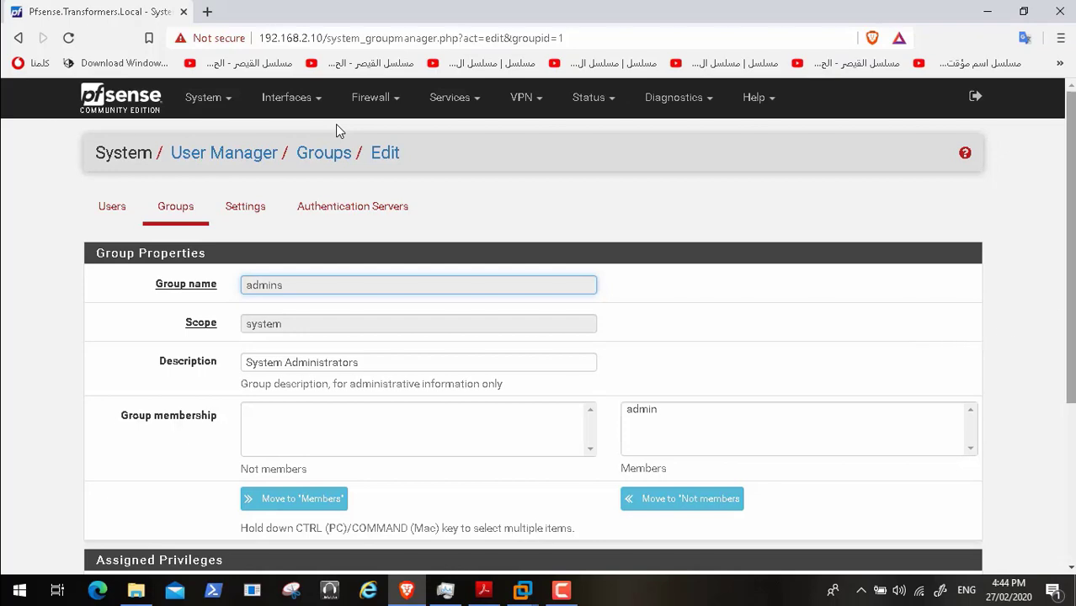
pyautogui.scroll(-2, 335, 124)
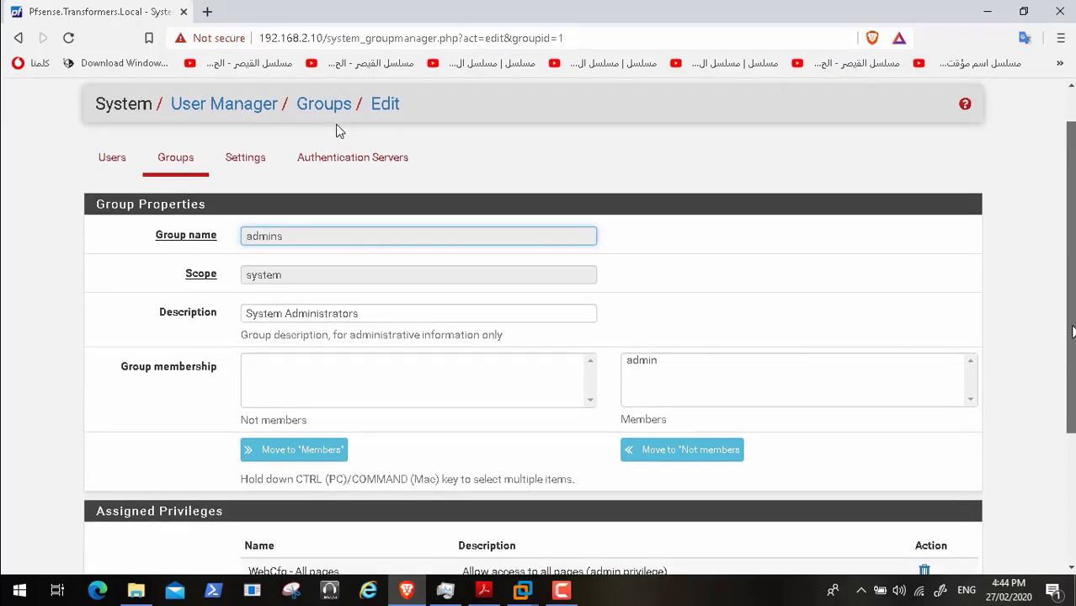
pyautogui.scroll(-3, 337, 130)
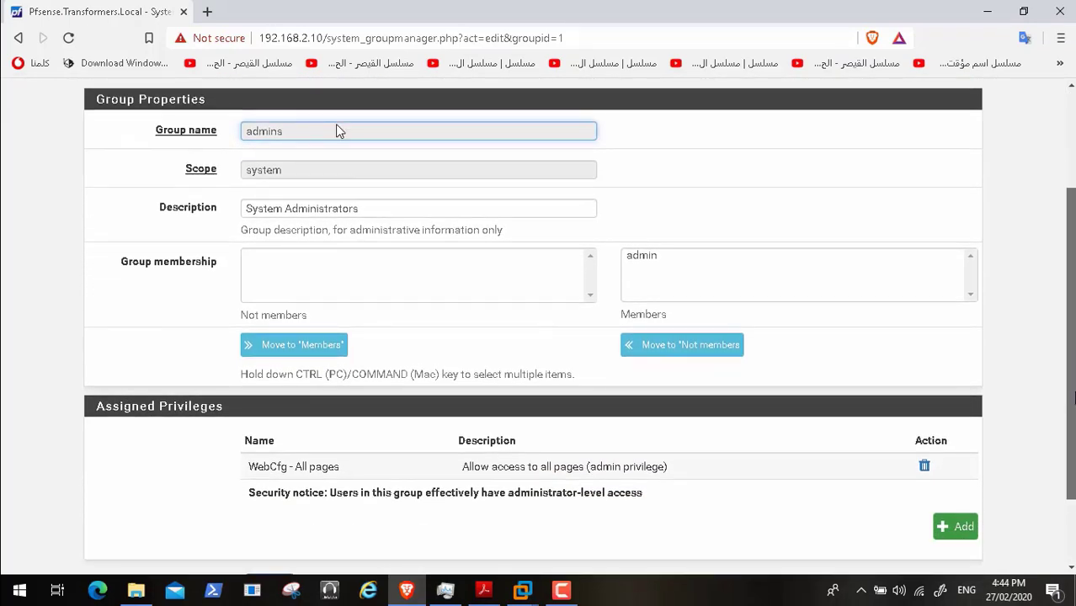
pyautogui.scroll(-2, 335, 129)
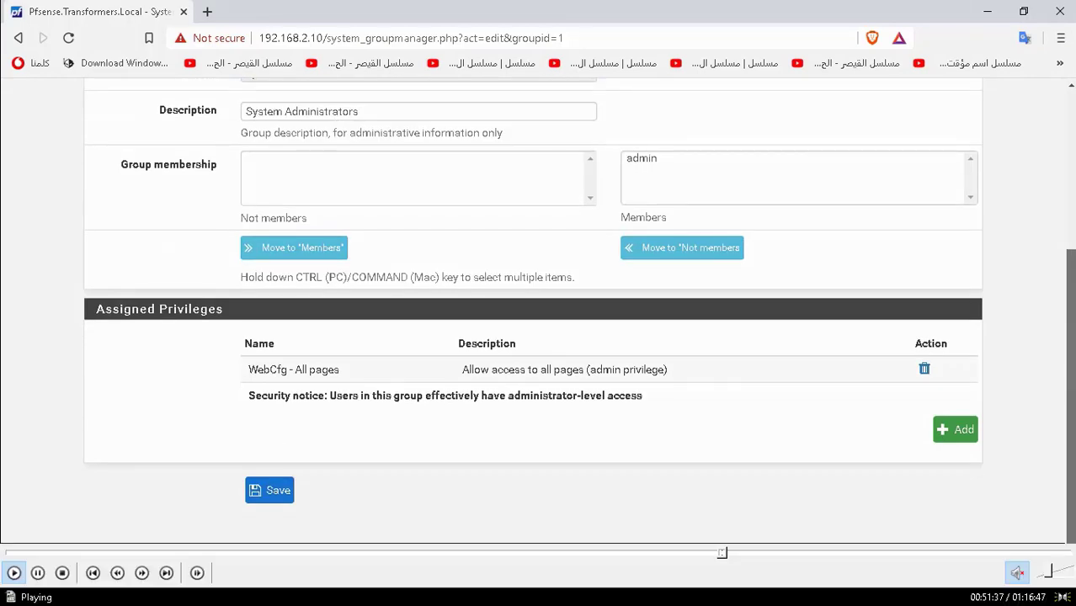
# - Open the admins group's privileges page listing the assignable WebCfg and User privileges
pyautogui.click(725, 556)
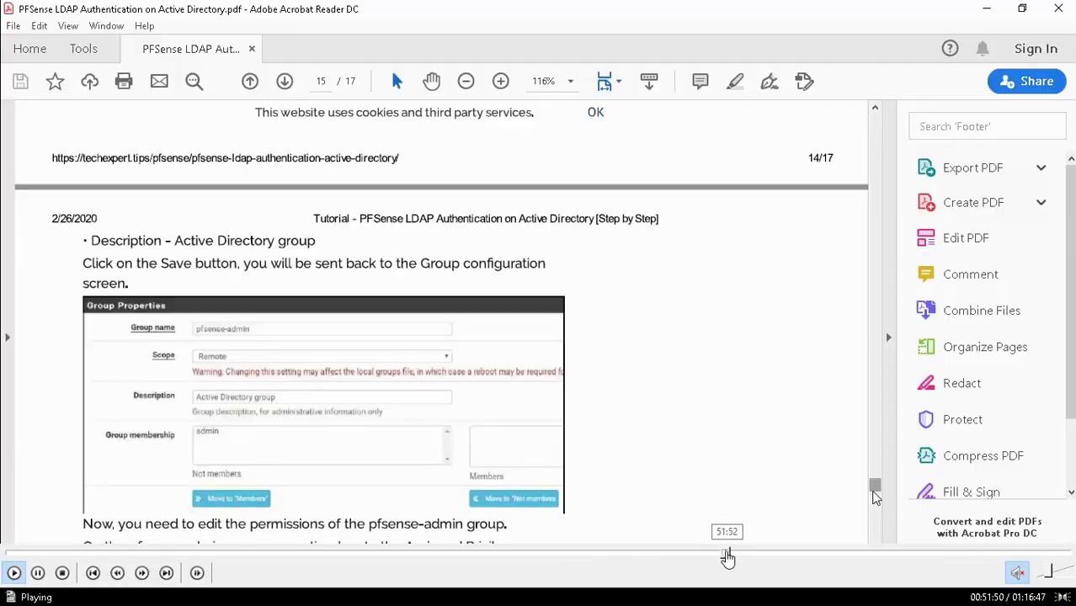
pyautogui.click(737, 556)
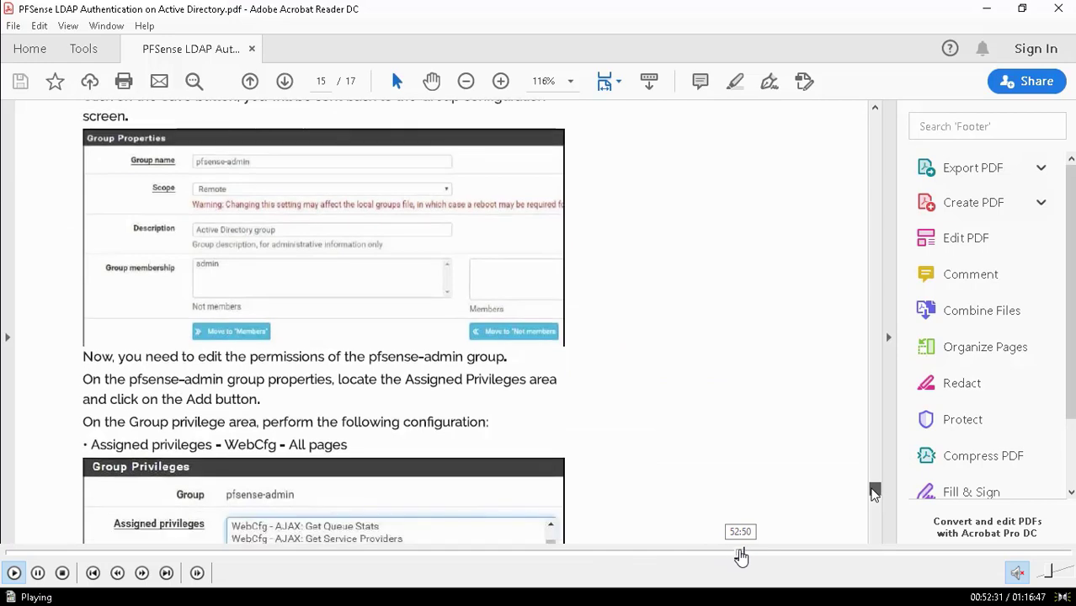
pyautogui.click(740, 557)
pyautogui.click(747, 556)
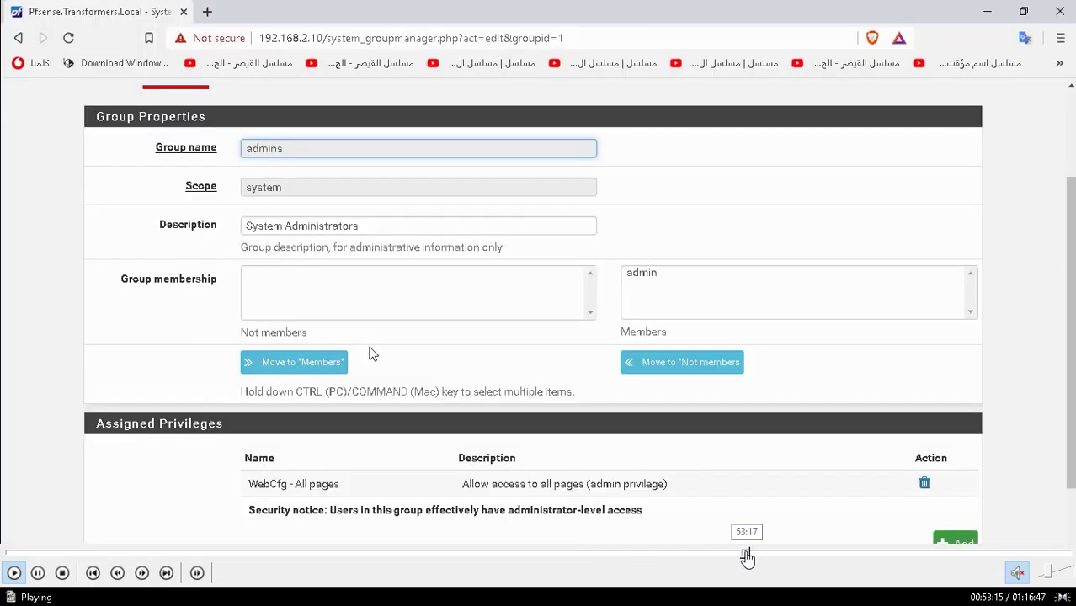
pyautogui.click(754, 557)
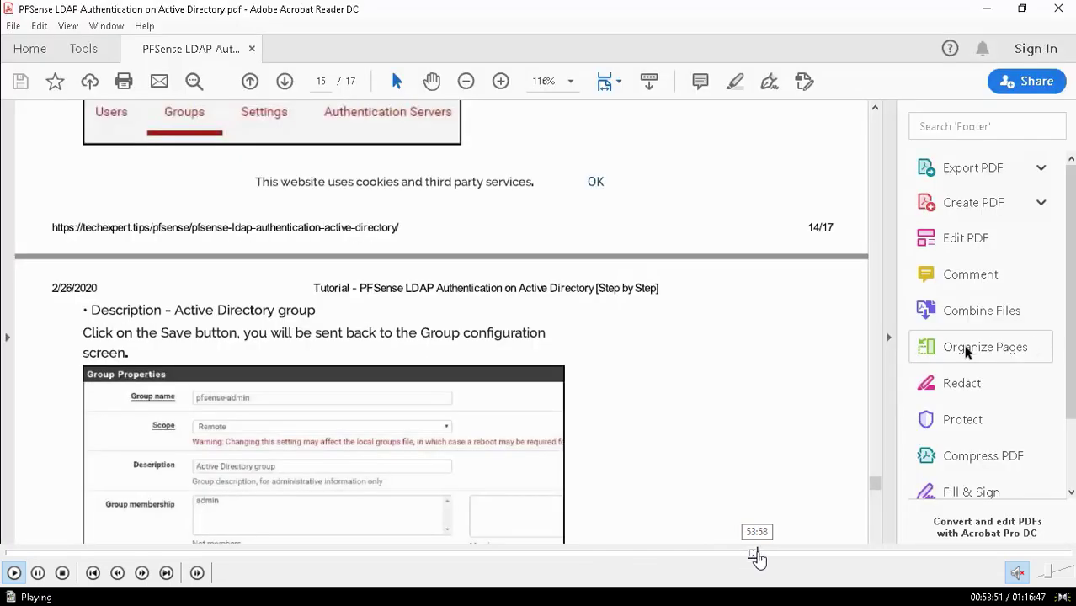
pyautogui.click(756, 557)
pyautogui.click(760, 556)
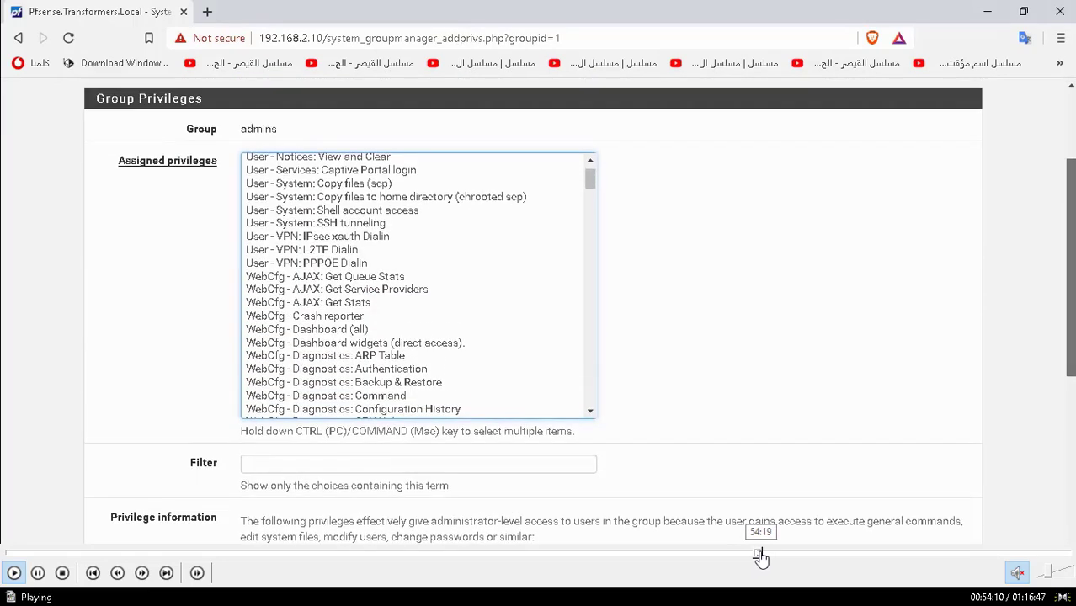
pyautogui.click(758, 556)
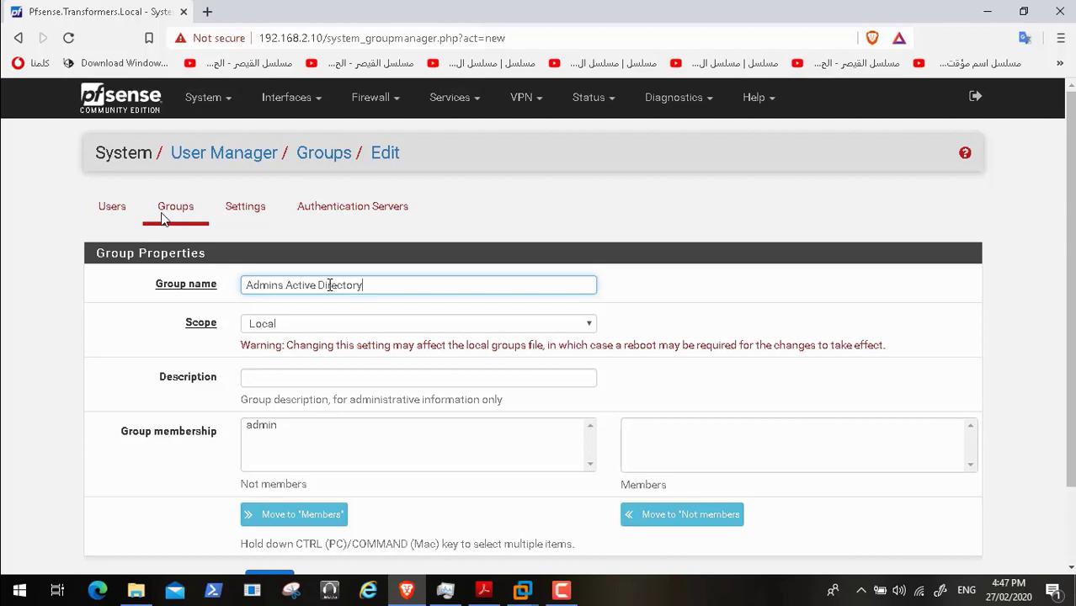
# - Complete the group name 'Admins Active Directory Group' and check the tutorial's group settings
pyautogui.write('Group')
pyautogui.click(589, 325)
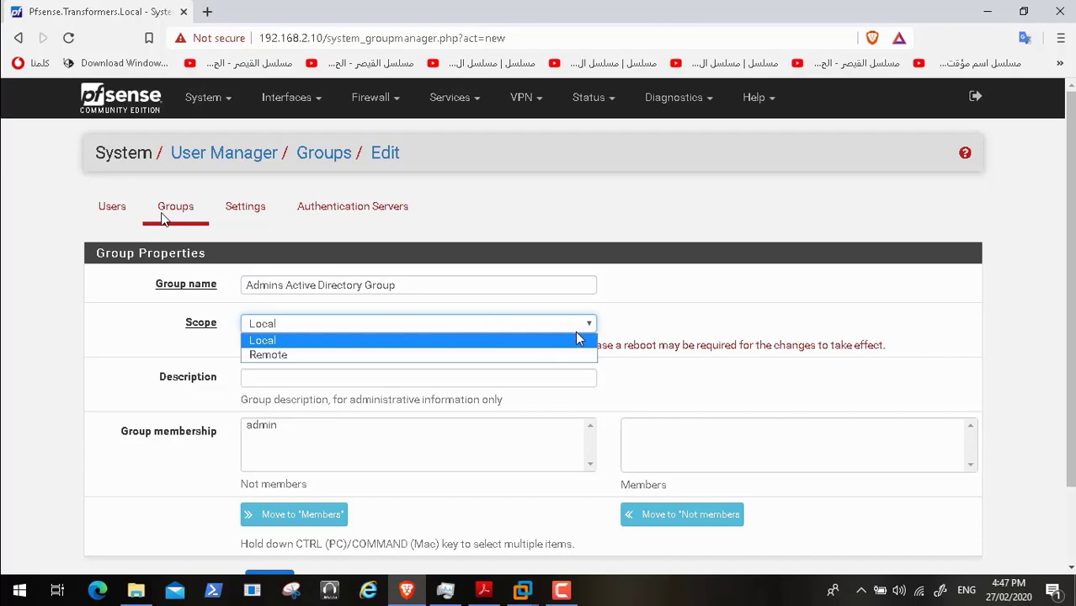
pyautogui.click(578, 341)
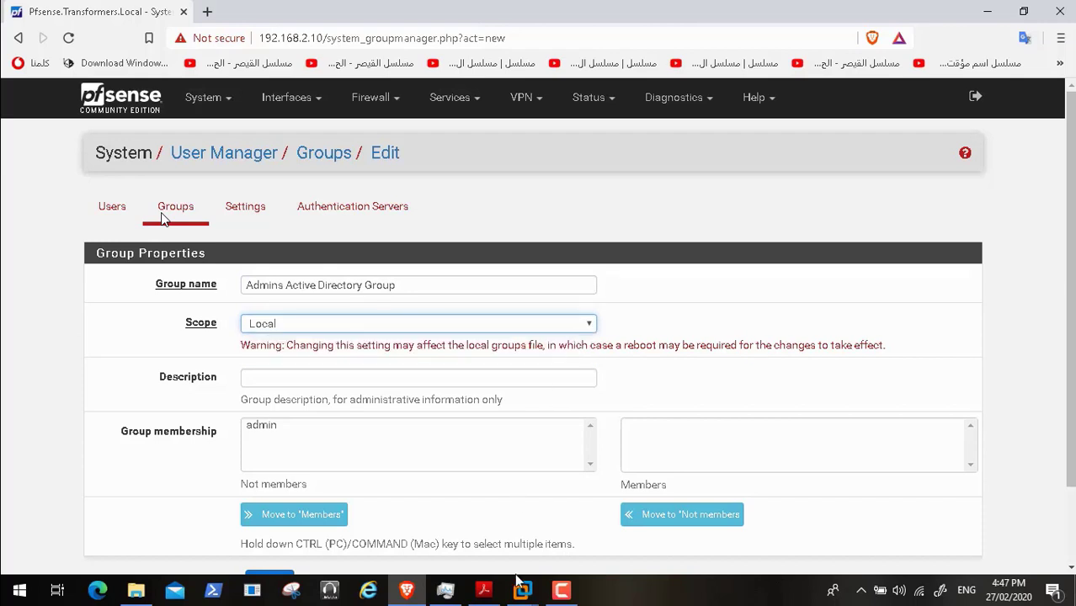
pyautogui.click(484, 590)
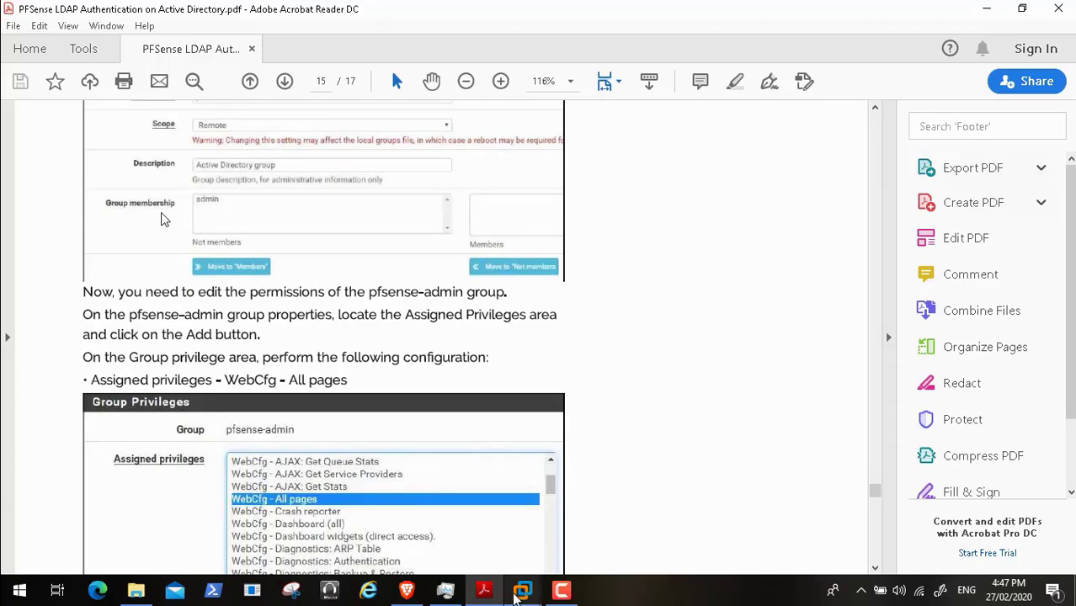
pyautogui.click(408, 592)
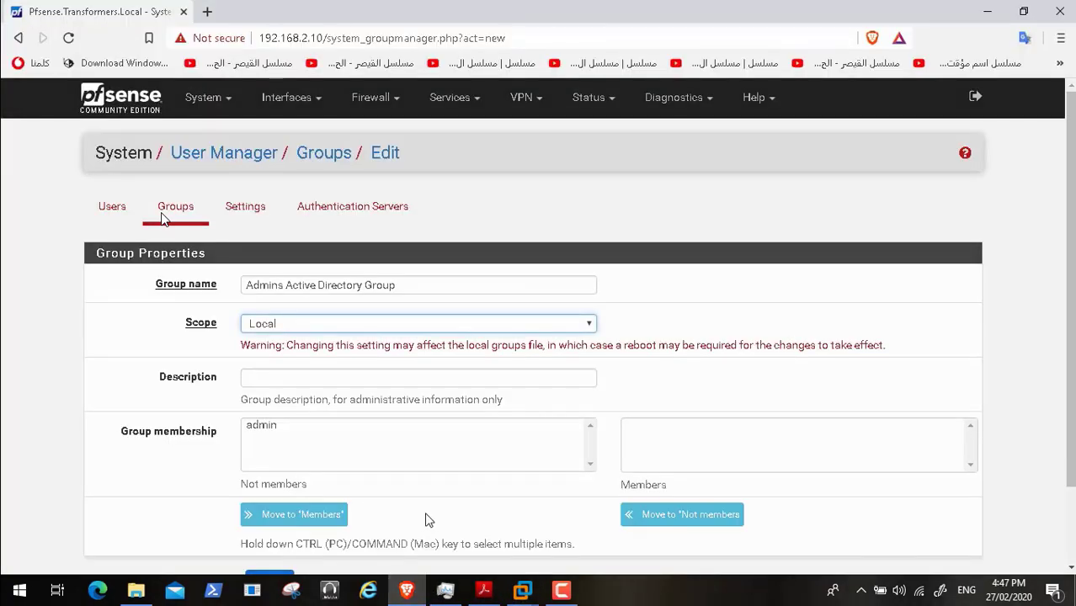
# - Set the group's scope to Remote and copy its name into the Description
pyautogui.click(590, 325)
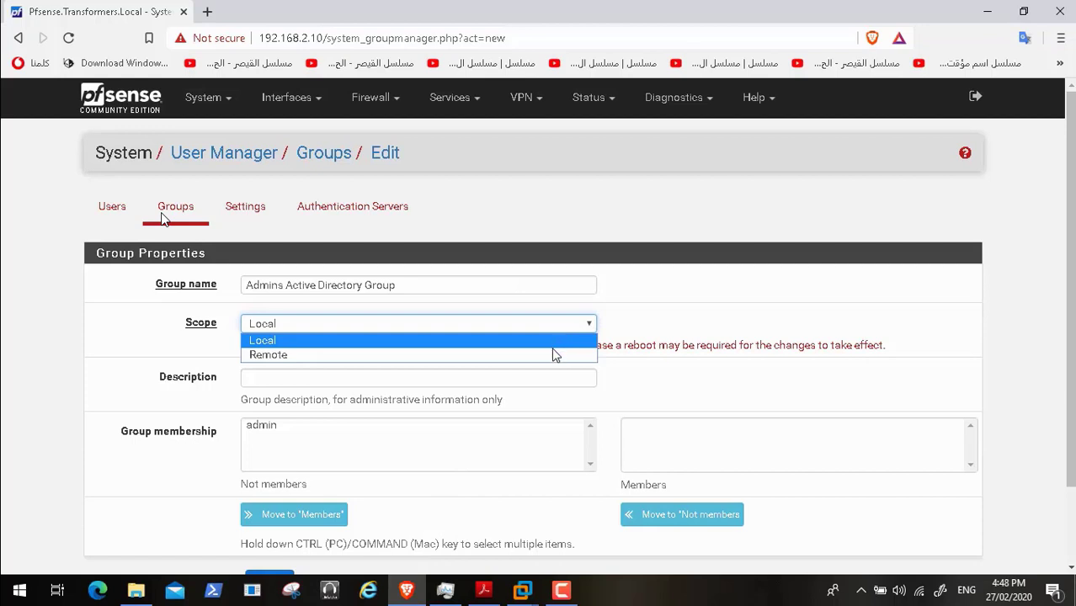
pyautogui.click(549, 355)
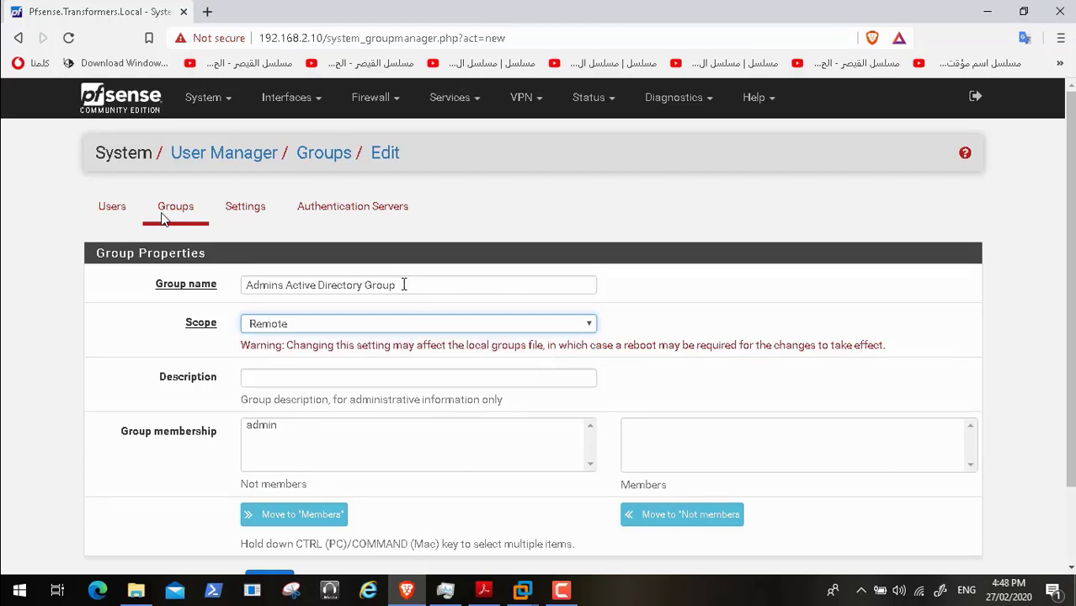
pyautogui.moveTo(403, 285); pyautogui.dragTo(227, 287)
pyautogui.hotkey('ctrl', 'c')
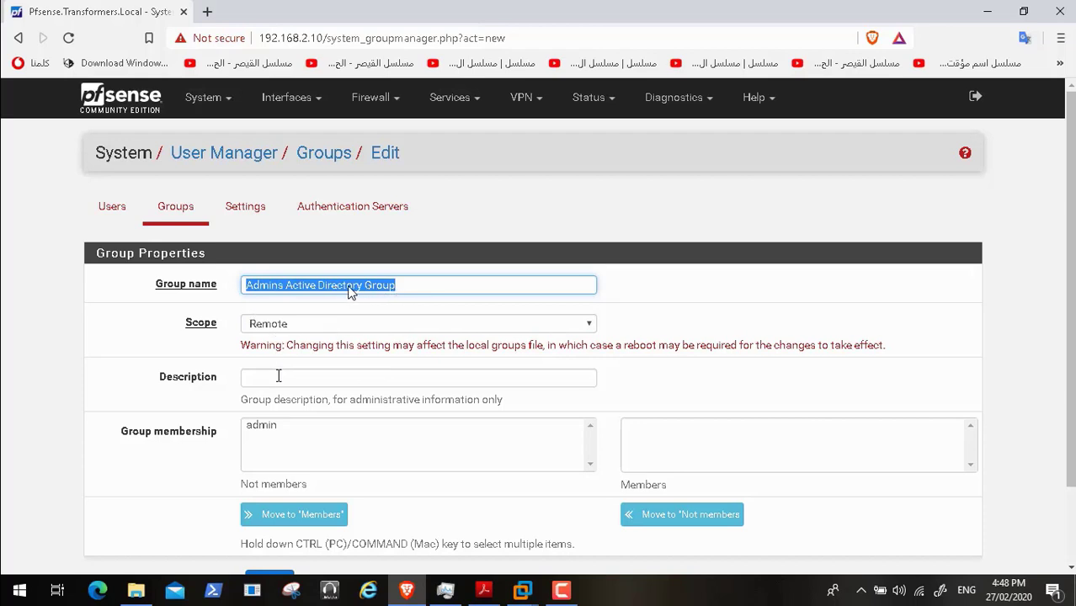
pyautogui.click(278, 375)
pyautogui.hotkey('ctrl', 'v')
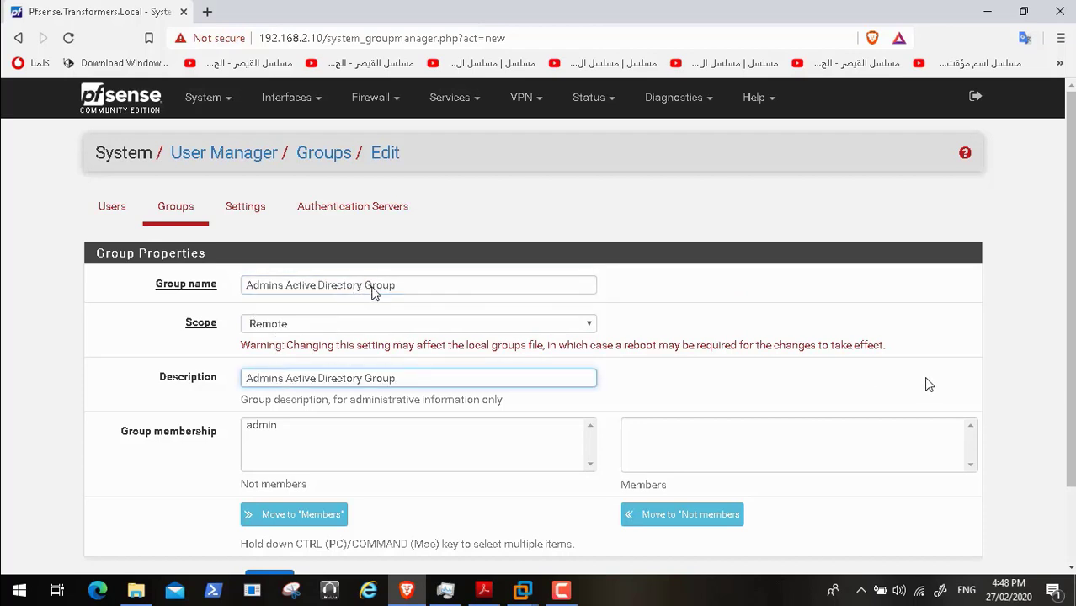
# - Check the tutorial PDF again, then scroll down the unsaved new group form
pyautogui.scroll(-2, 375, 292)
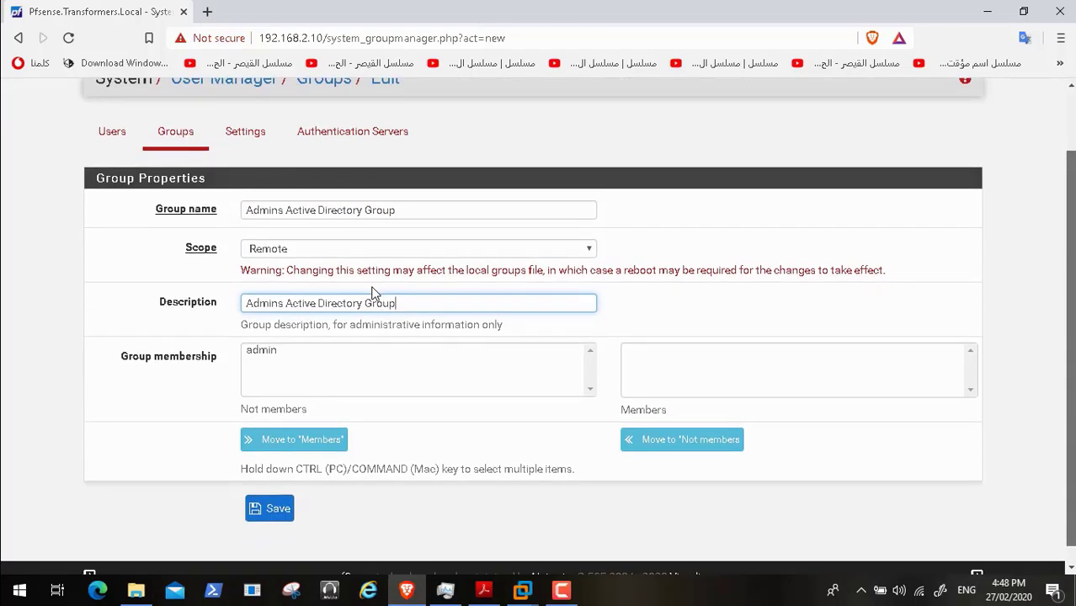
pyautogui.click(483, 590)
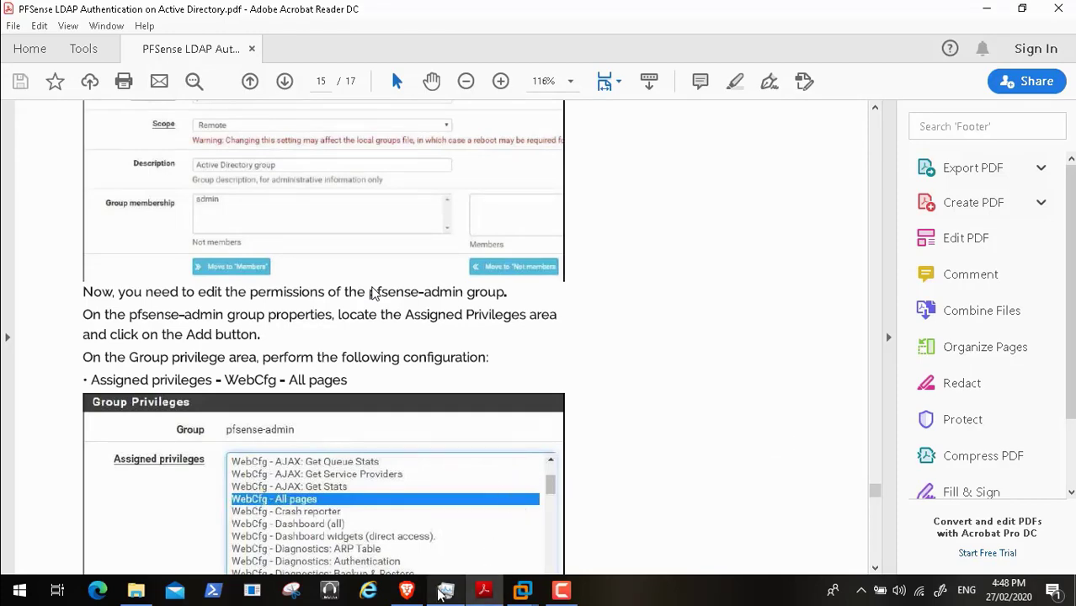
pyautogui.click(406, 590)
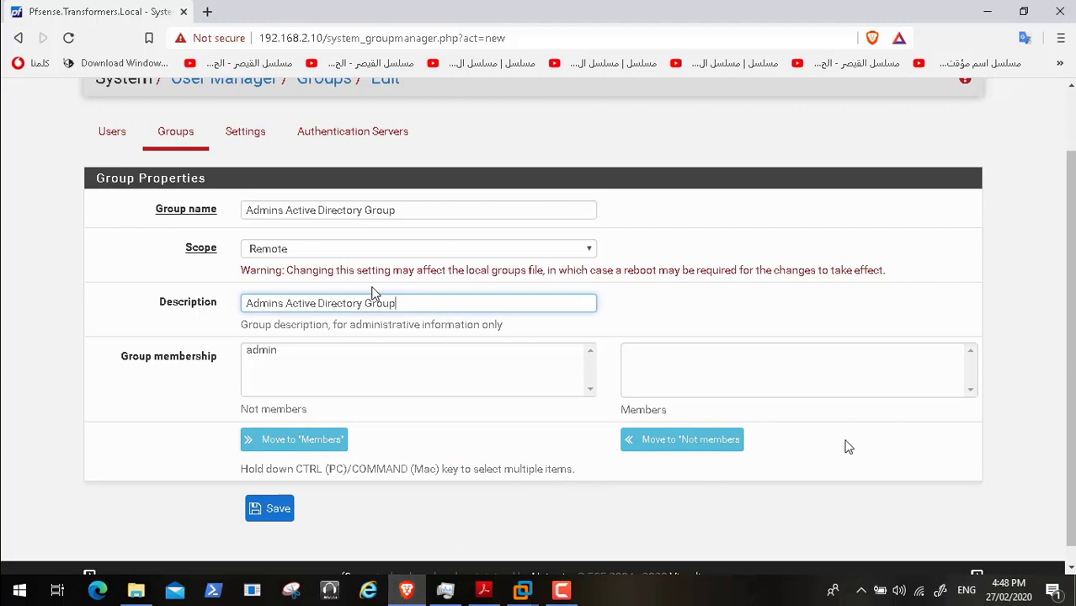
pyautogui.scroll(-1, 1072, 402)
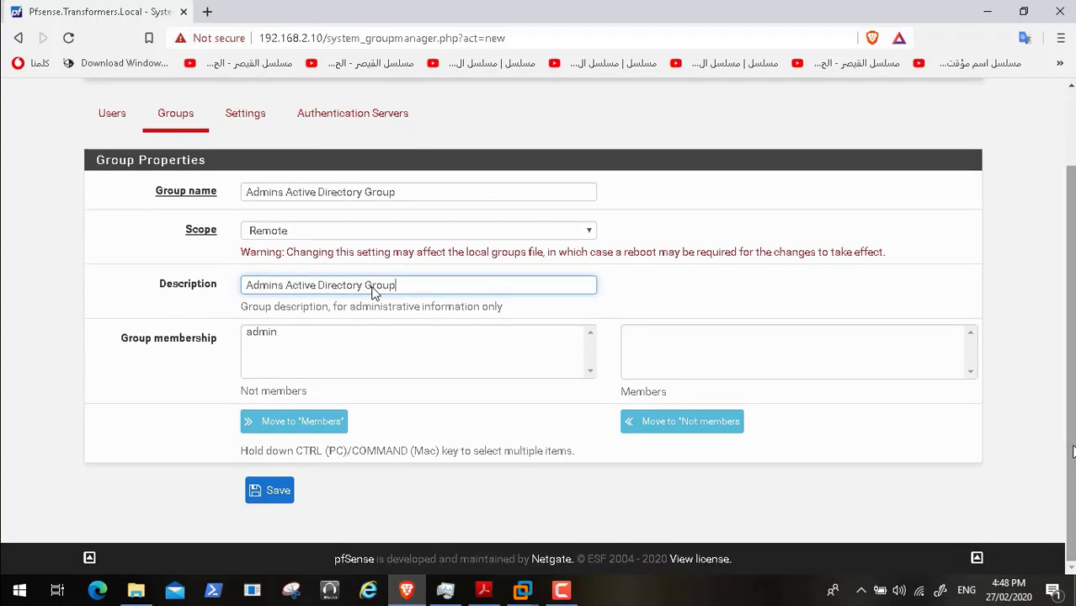
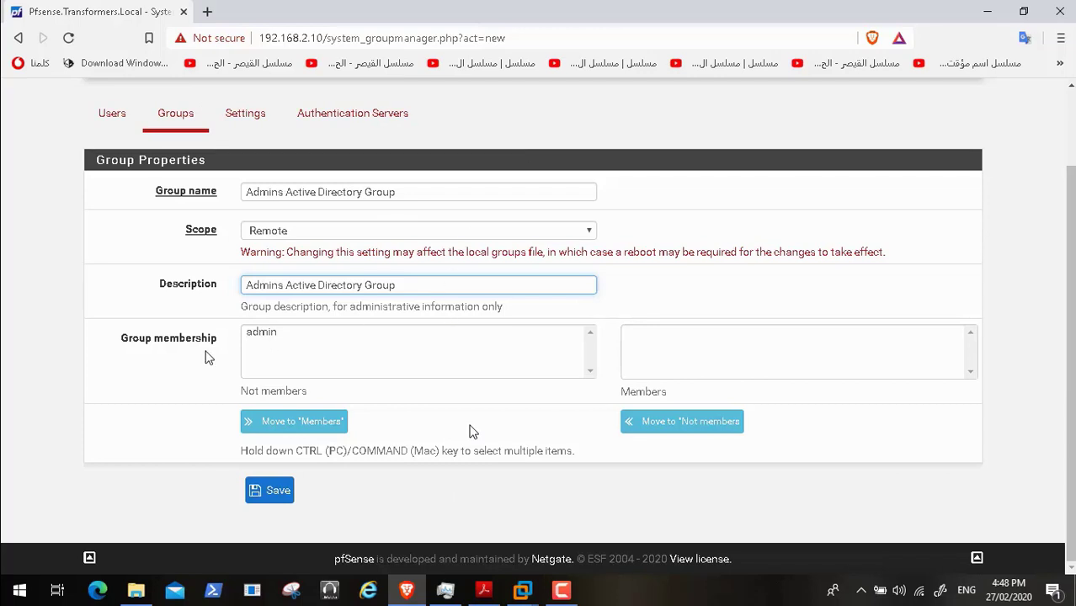
# - Try saving the new remote group; pfSense rejects names over 16 characters
pyautogui.moveTo(4, 600)
pyautogui.click(13, 575)
pyautogui.click(280, 492)
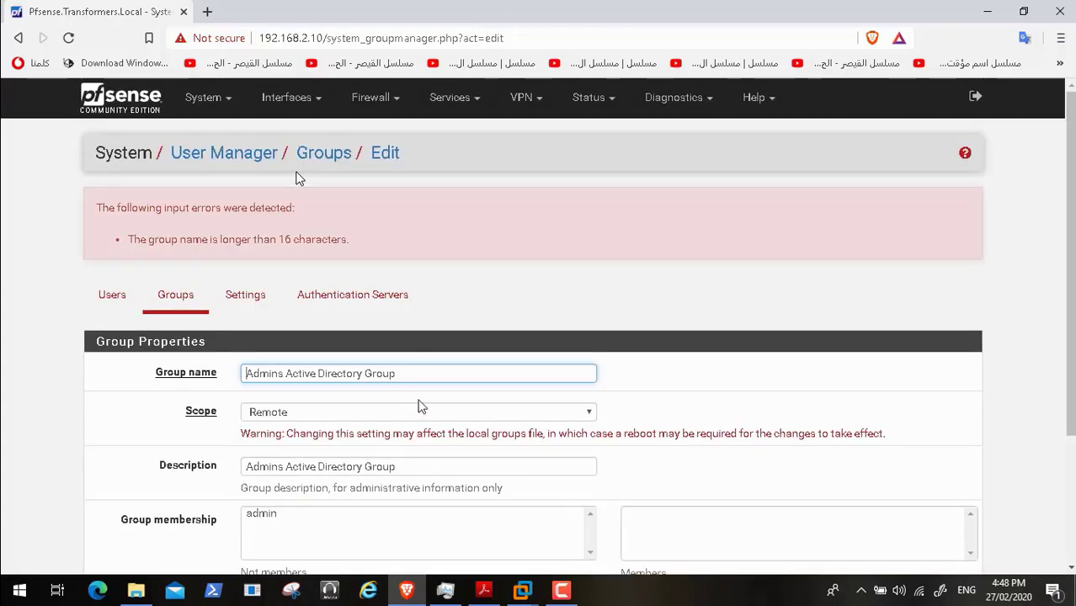
# - Shorten the group name to 'Admins AD' and save the group again
pyautogui.press('BackSpace')
pyautogui.press('BackSpace')
pyautogui.press('BackSpace')
pyautogui.press('BackSpace')
pyautogui.press('BackSpace')
pyautogui.press('BackSpace')
pyautogui.press('BackSpace')
pyautogui.press('BackSpace')
pyautogui.press('BackSpace')
pyautogui.press('BackSpace')
pyautogui.press('BackSpace')
pyautogui.press('BackSpace')
pyautogui.press('BackSpace')
pyautogui.press('BackSpace')
pyautogui.press('BackSpace')
pyautogui.press('BackSpace')
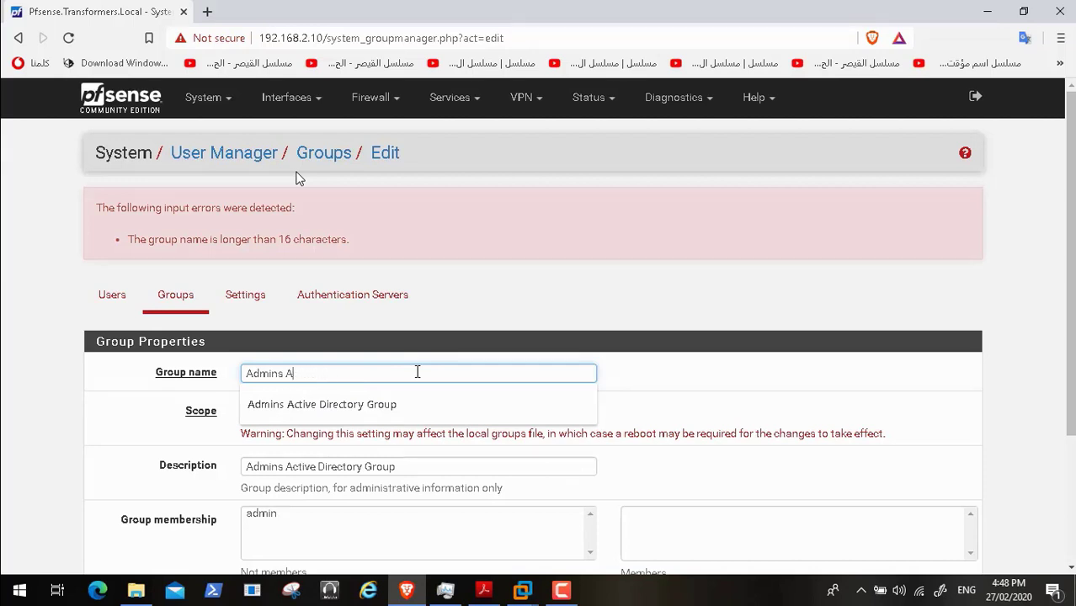
pyautogui.write('D')
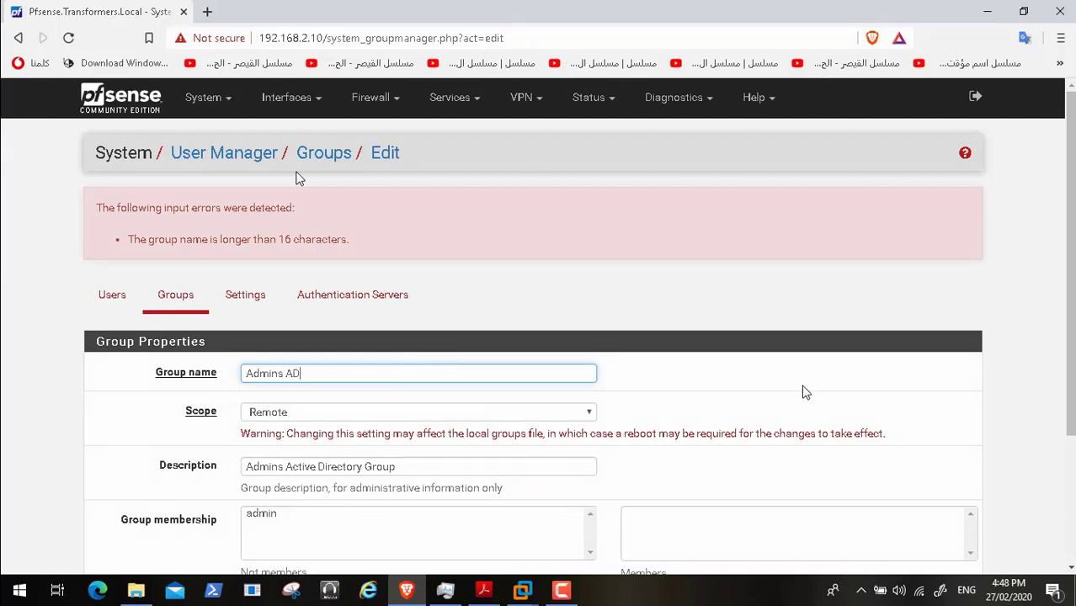
pyautogui.scroll(-1, 1067, 354)
pyautogui.scroll(-2, 296, 177)
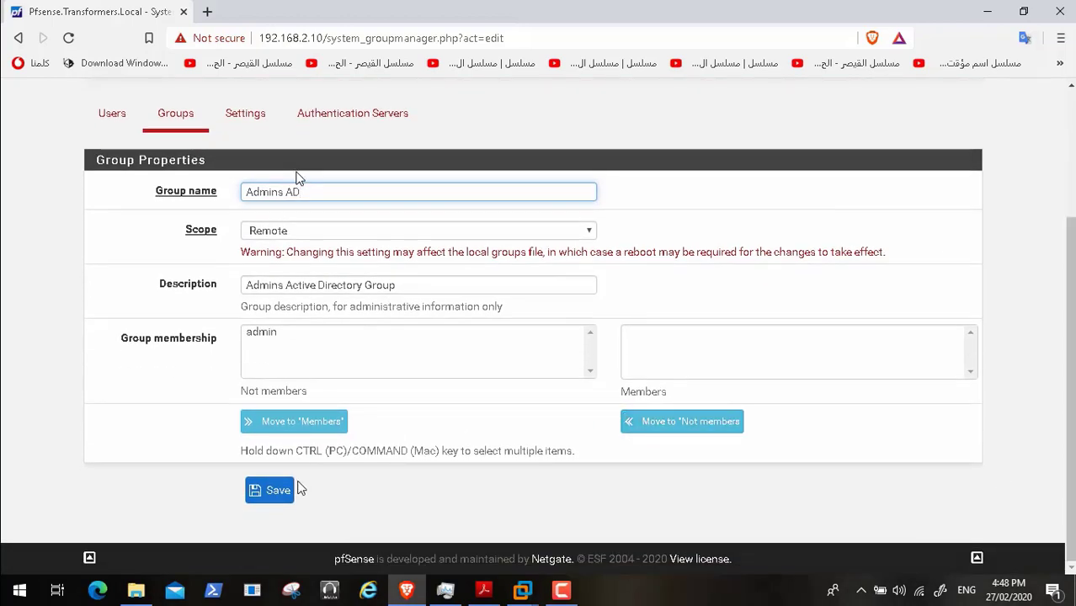
pyautogui.click(278, 497)
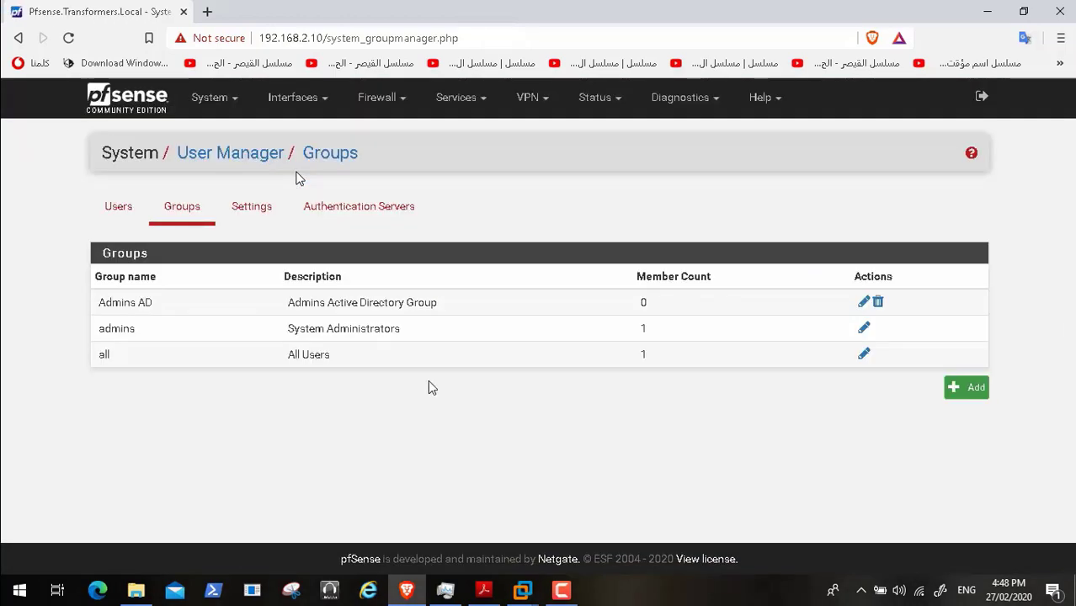
# - Add the 'WebCfg - All pages' privilege to the Admins AD group and save it
pyautogui.click(863, 303)
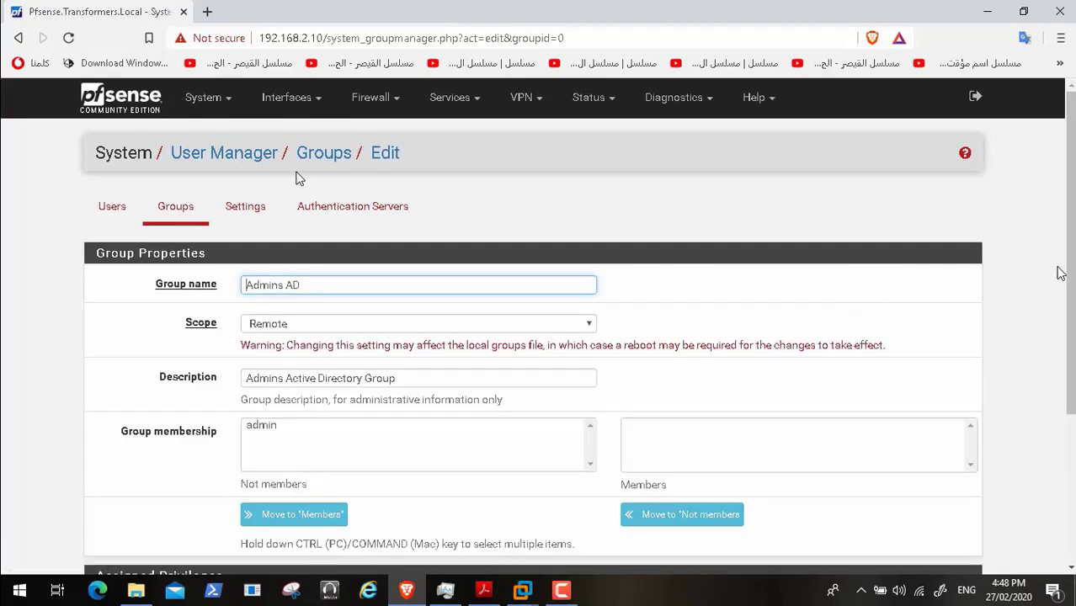
pyautogui.moveTo(1067, 263); pyautogui.dragTo(1070, 406)
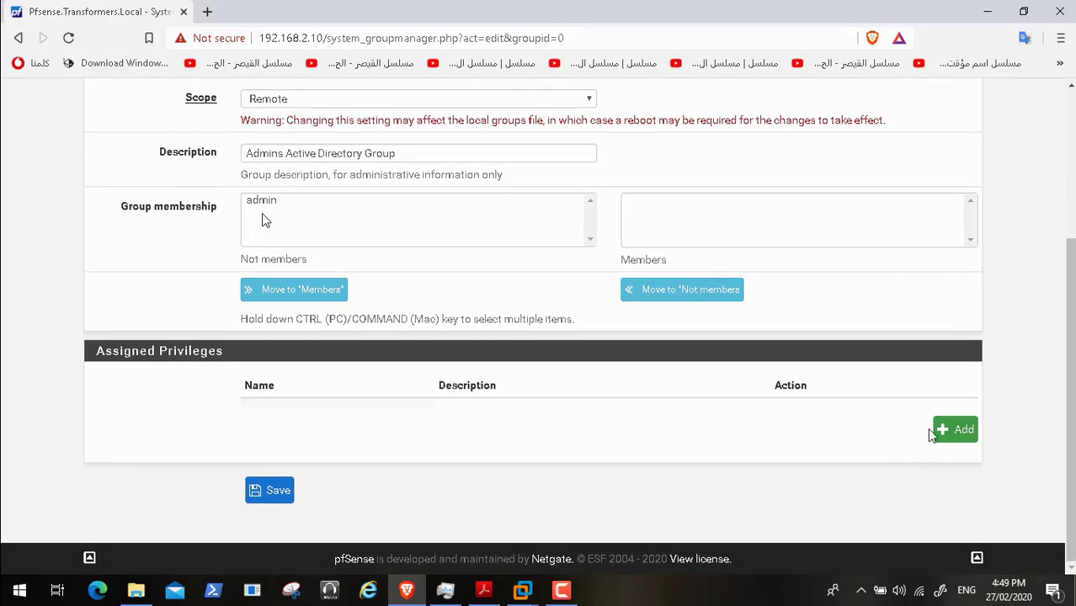
pyautogui.click(955, 432)
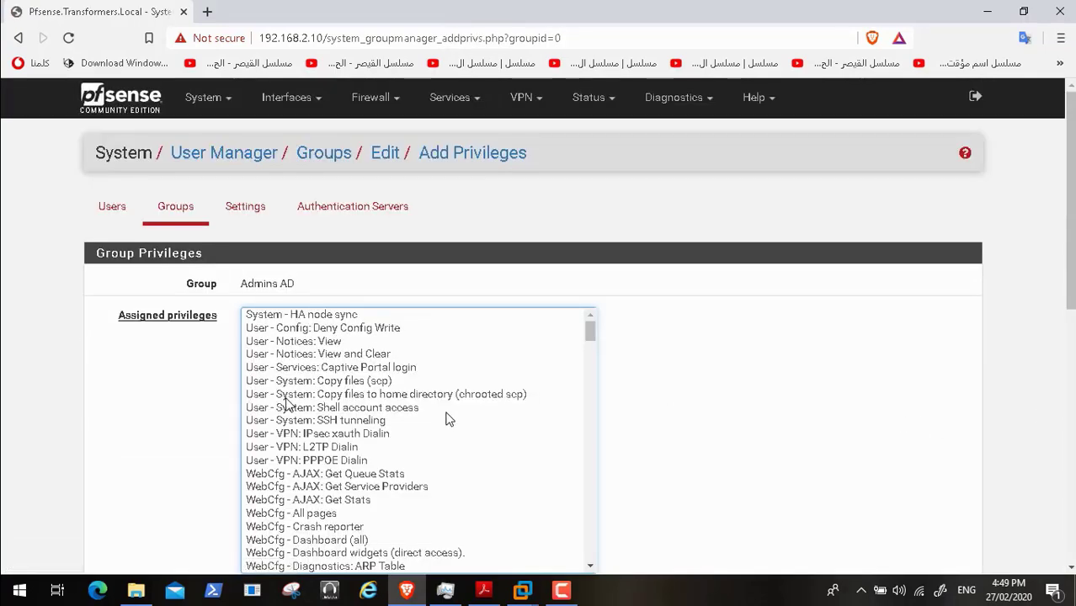
pyautogui.click(320, 513)
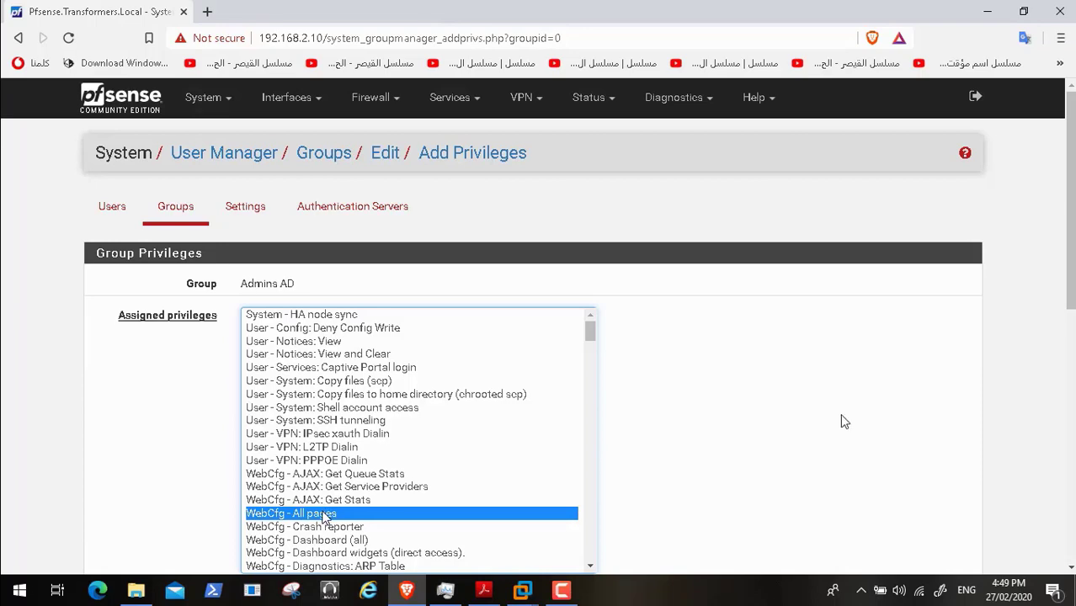
pyautogui.scroll(-5, 356, 498)
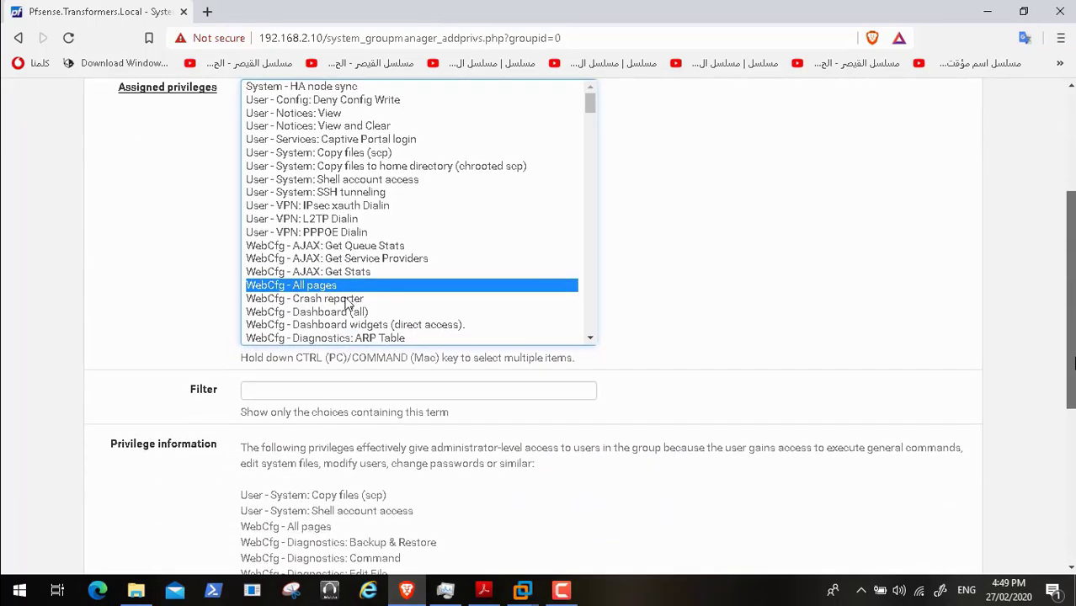
pyautogui.scroll(-1, 344, 308)
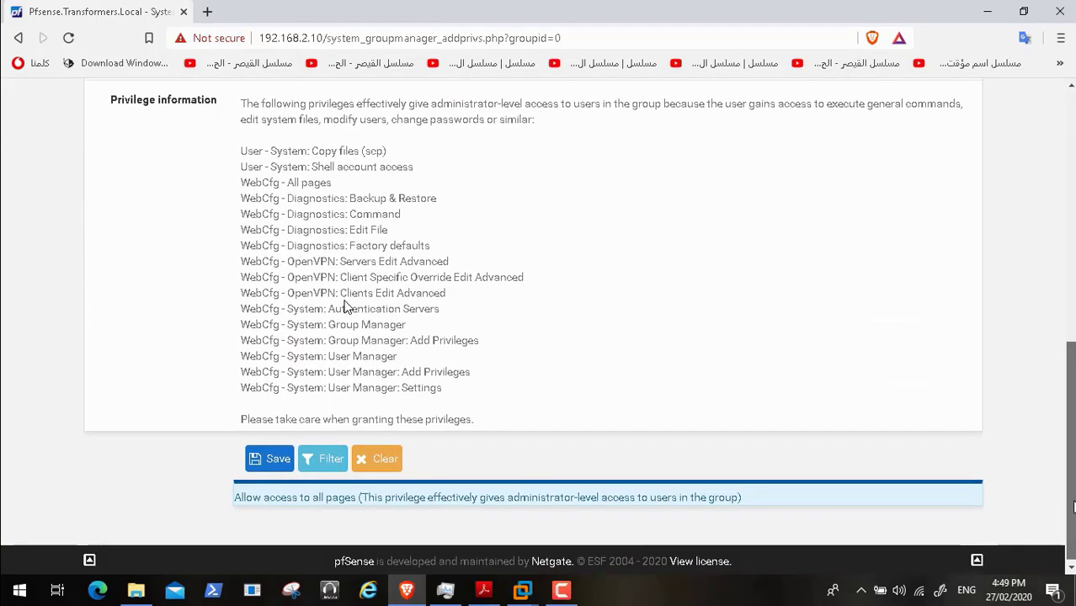
pyautogui.click(267, 461)
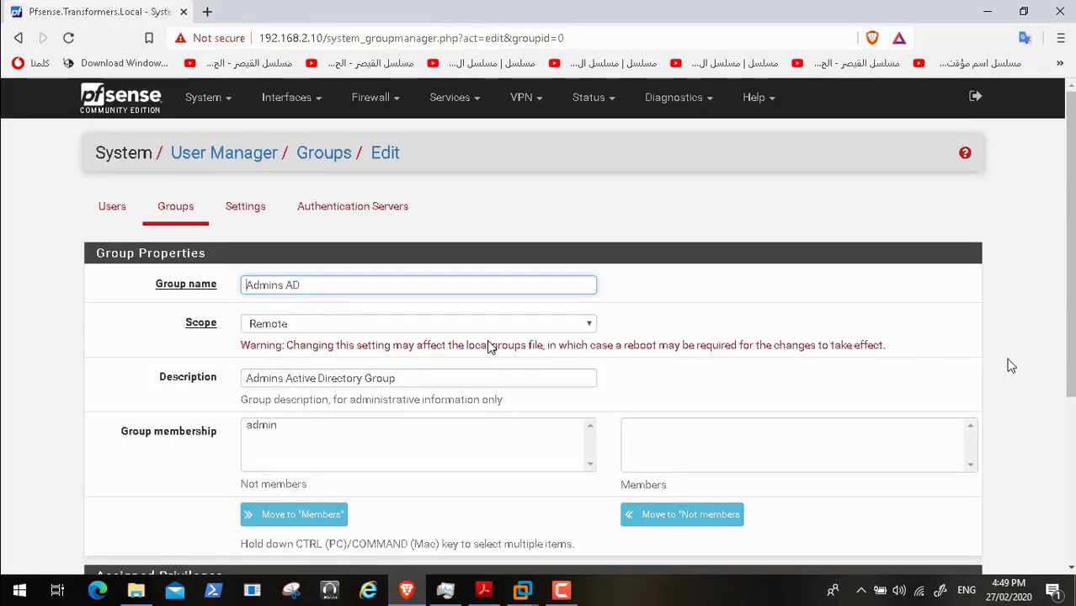
pyautogui.scroll(-3, 735, 360)
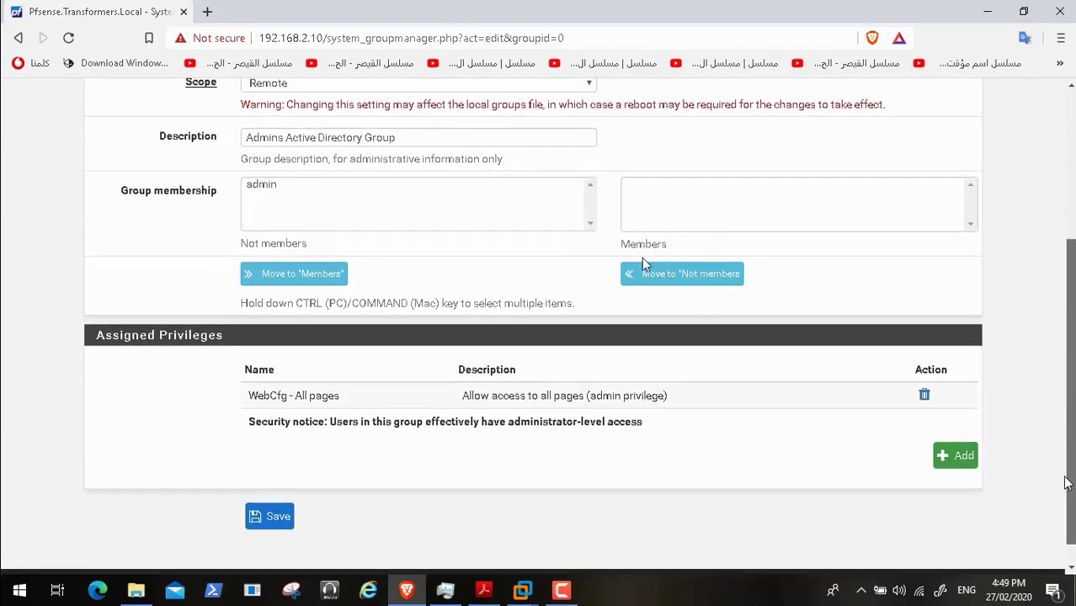
pyautogui.click(483, 590)
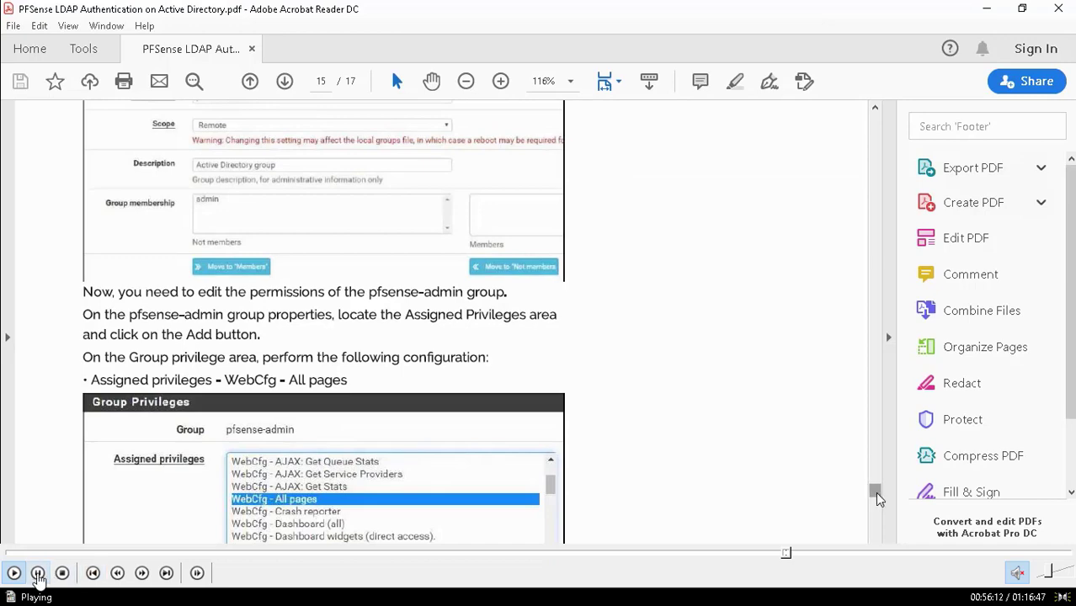
pyautogui.doubleClick(280, 258)
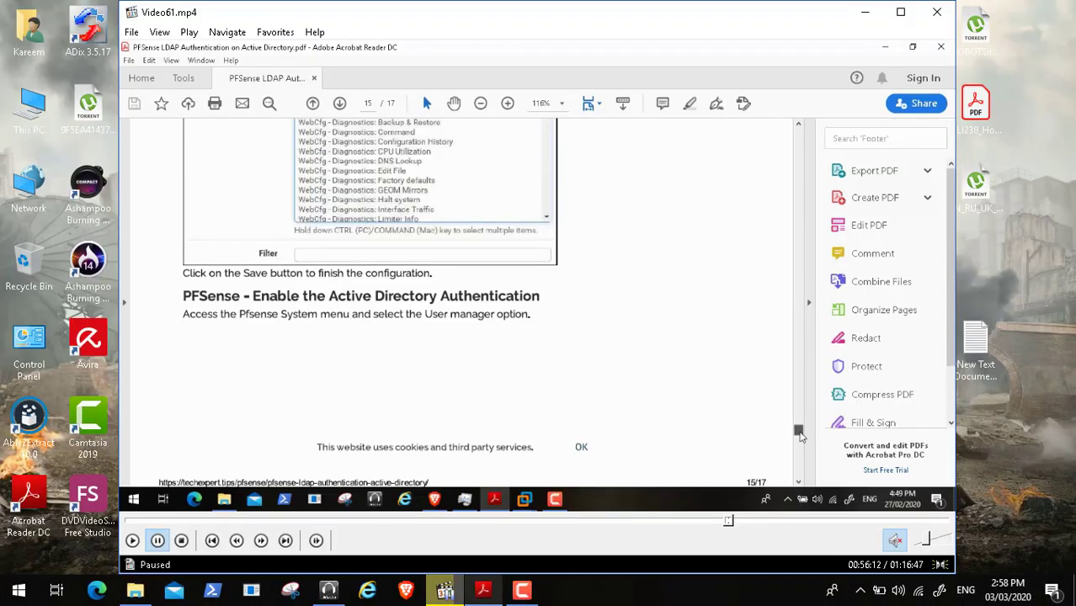
pyautogui.click(522, 589)
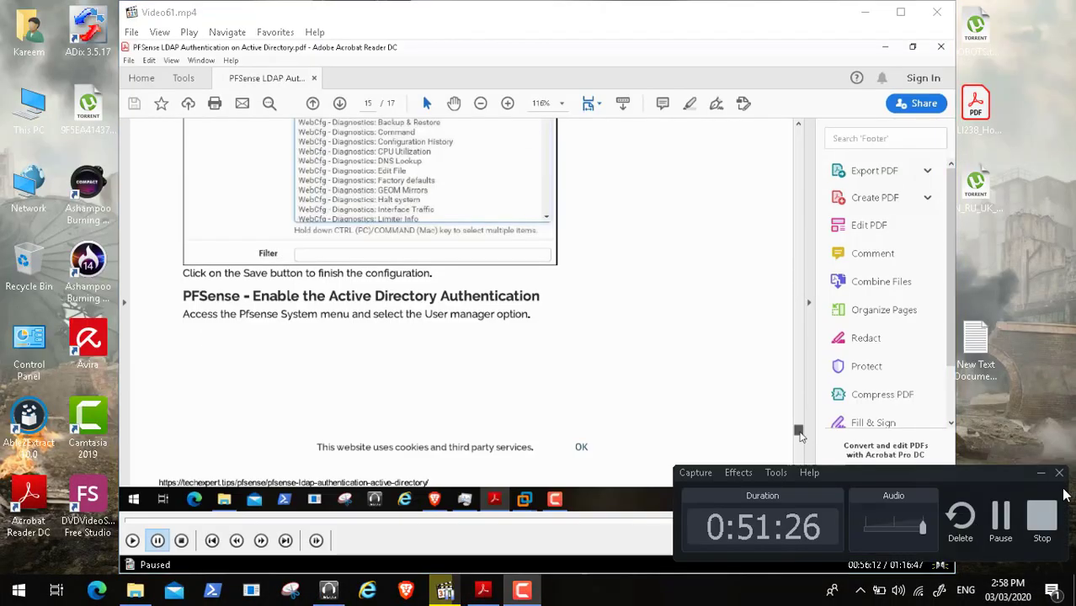
pyautogui.click(1000, 520)
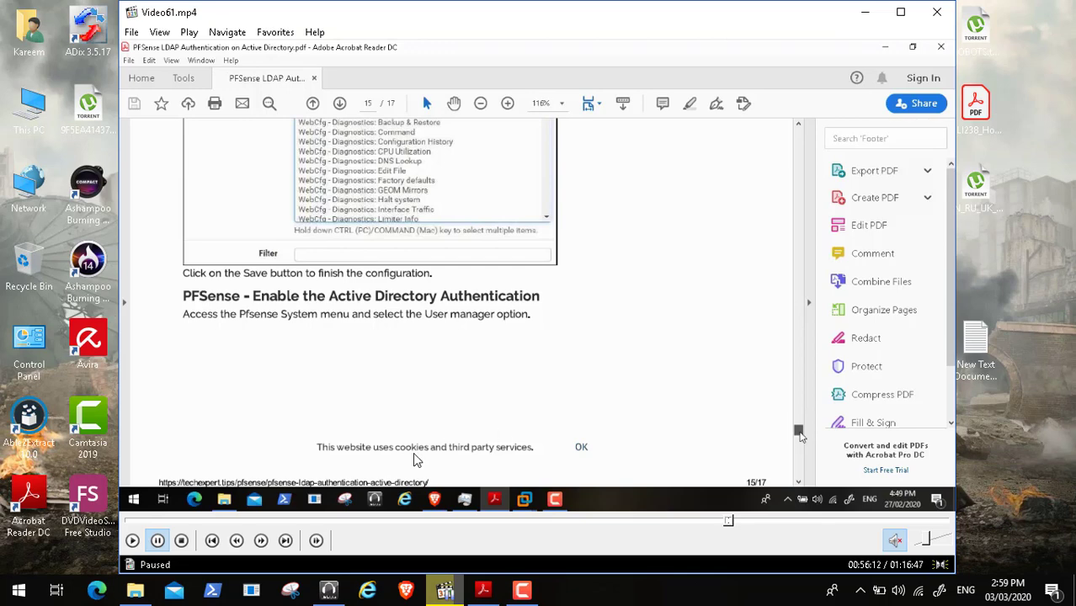
pyautogui.click(133, 540)
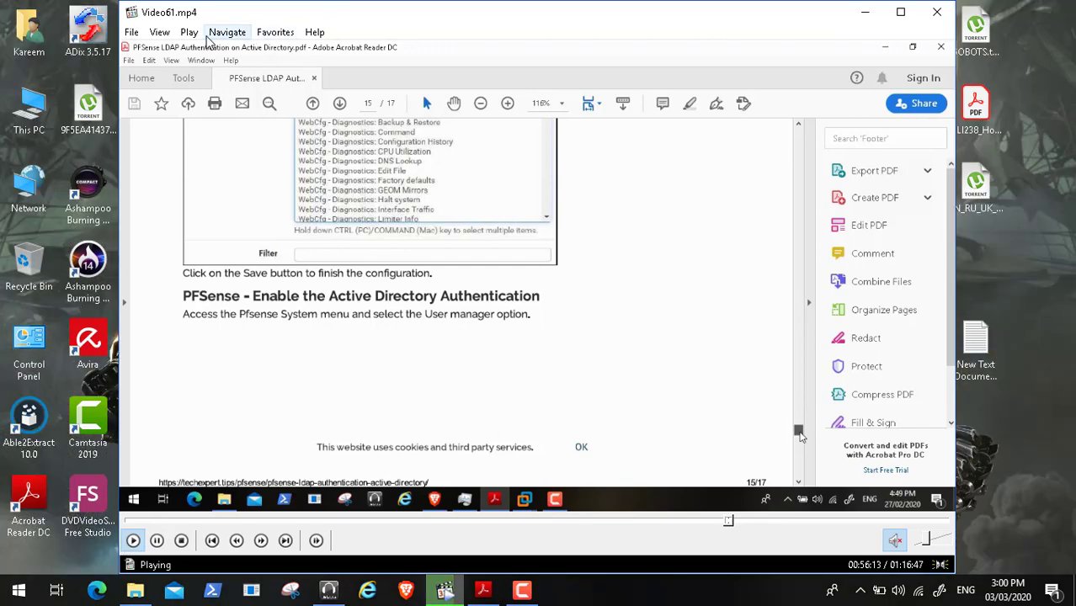
pyautogui.click(159, 32)
pyautogui.click(195, 264)
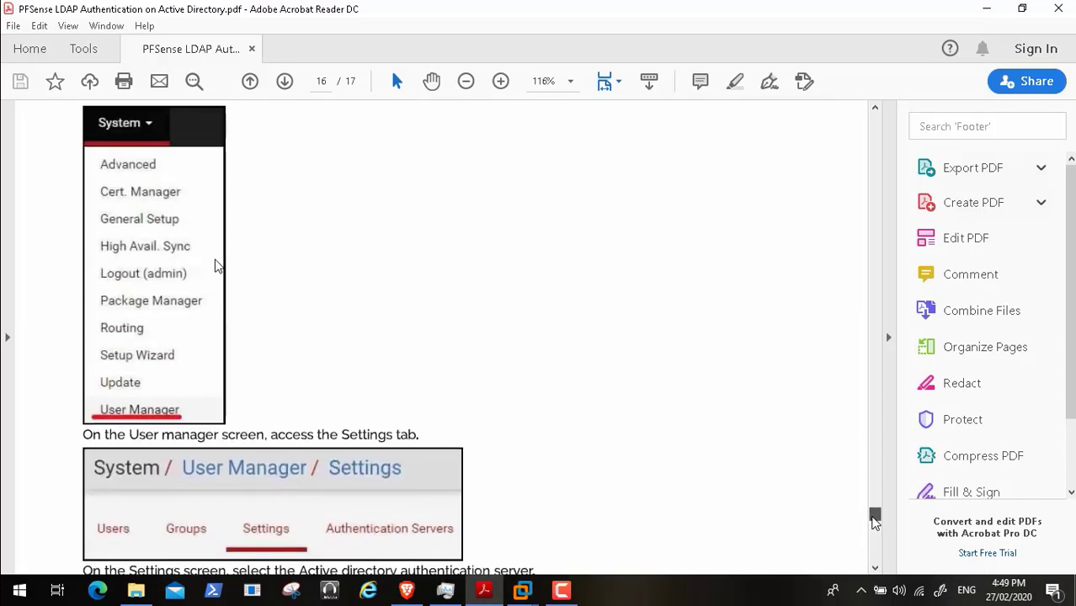
pyautogui.moveTo(872, 517); pyautogui.dragTo(873, 495)
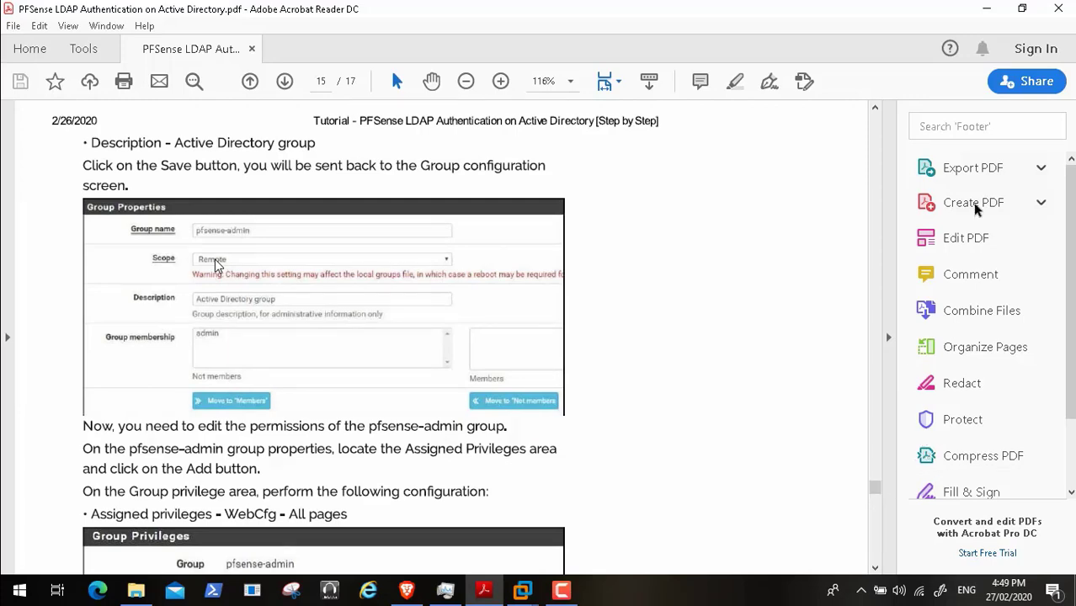
pyautogui.click(986, 9)
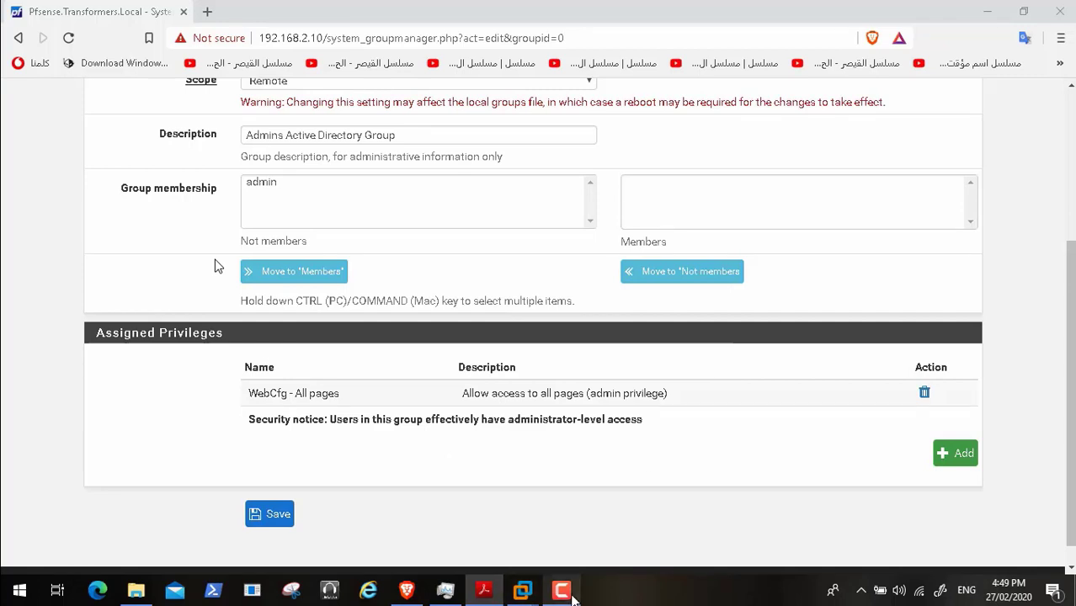
pyautogui.click(561, 590)
pyautogui.click(1000, 528)
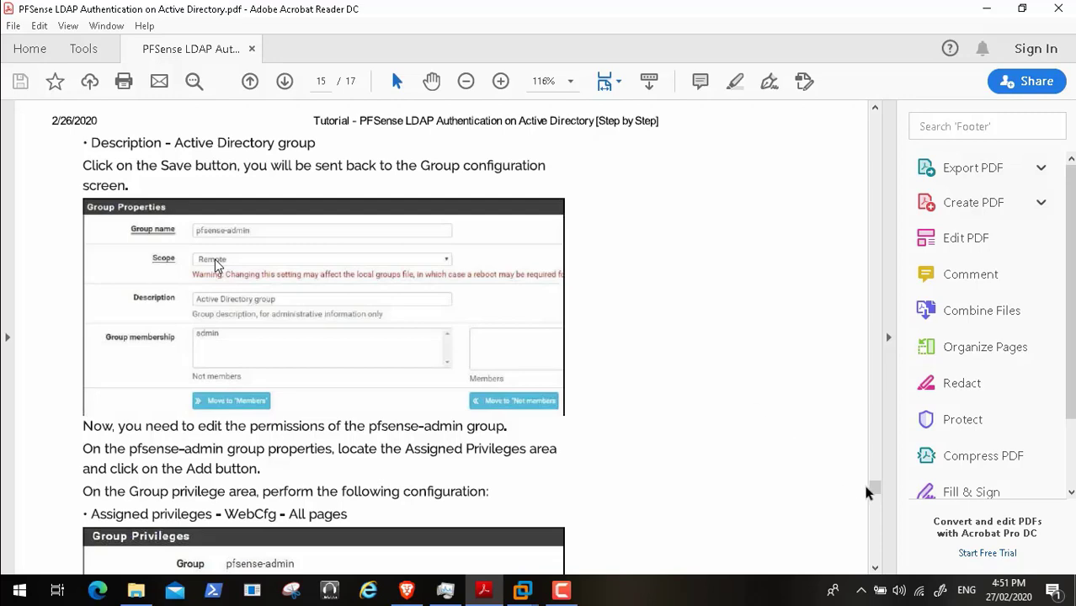
pyautogui.moveTo(874, 495); pyautogui.dragTo(876, 526)
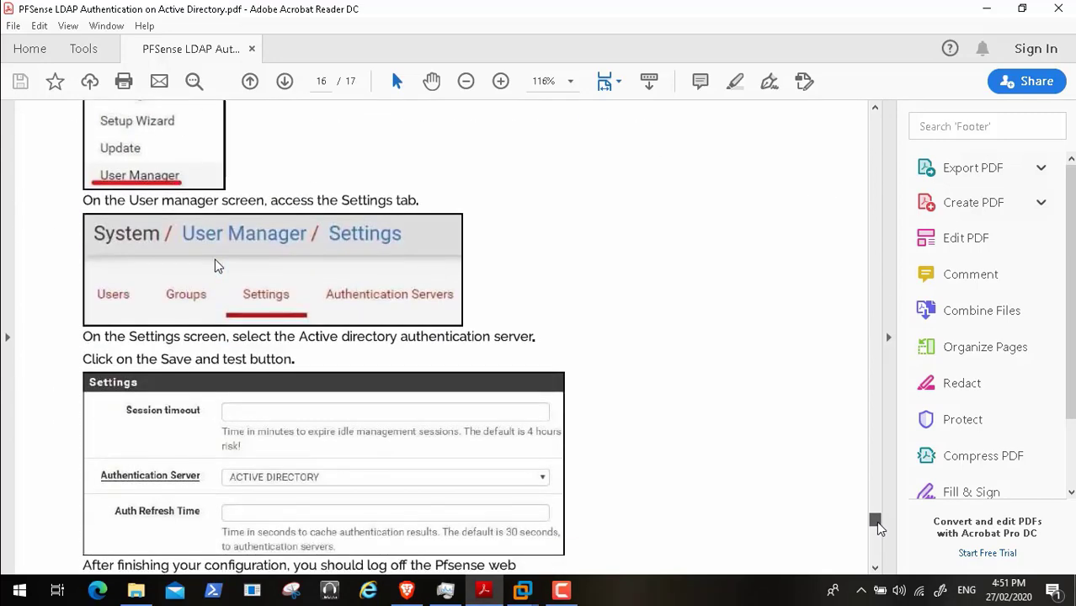
pyautogui.click(406, 592)
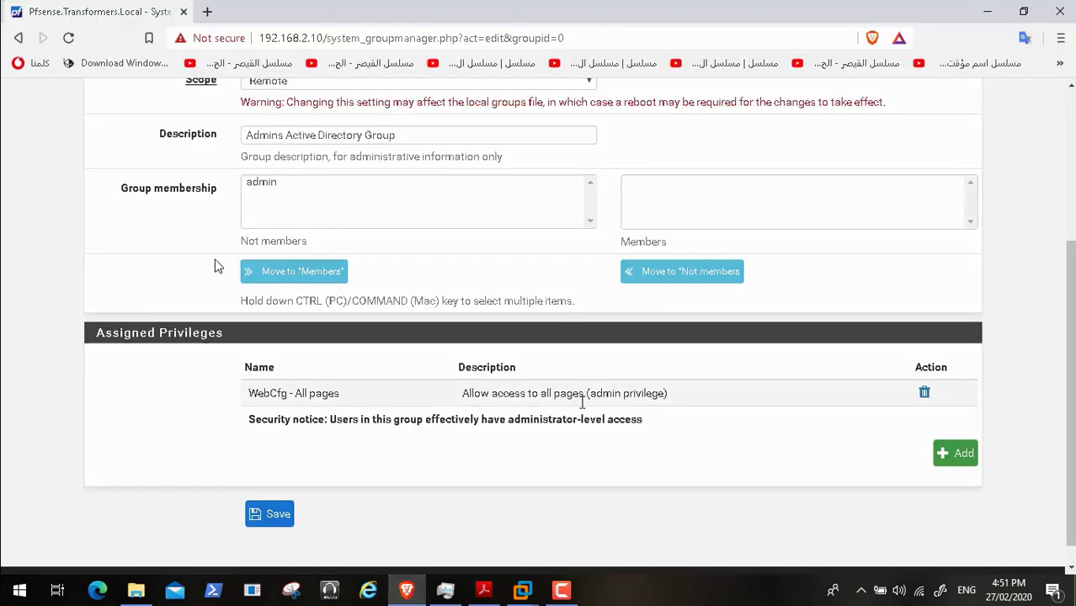
# - Save the group's privilege, then choose Active Directory as the User Manager authentication server
pyautogui.click(280, 514)
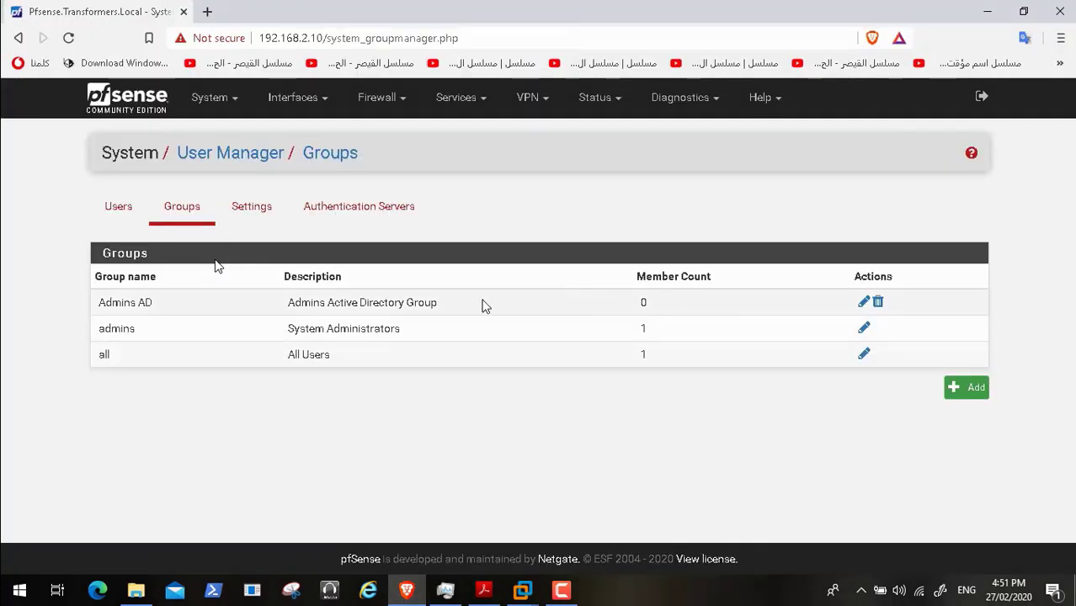
pyautogui.click(864, 303)
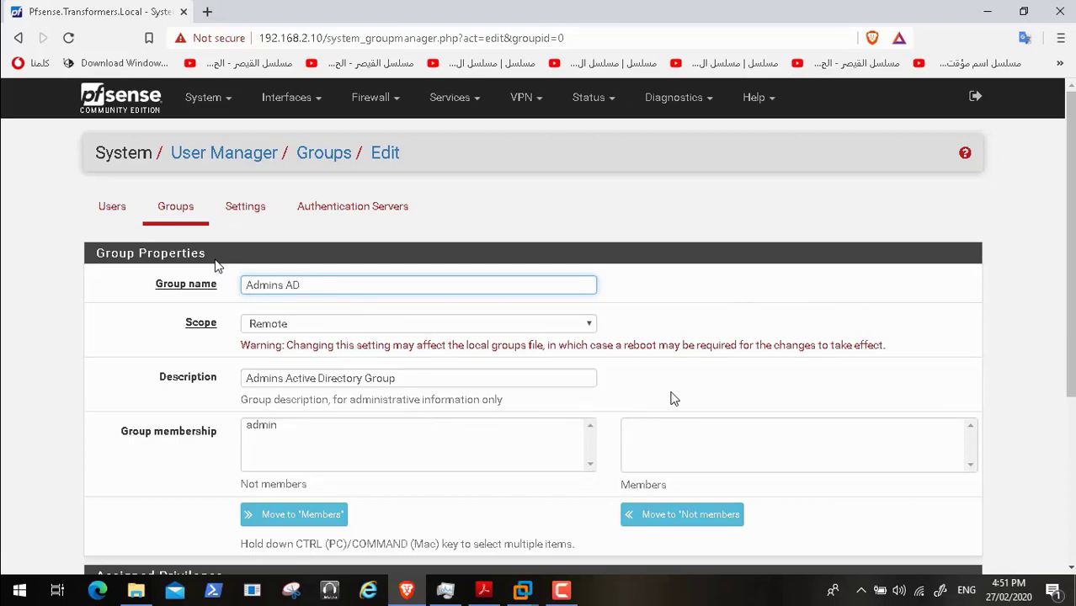
pyautogui.click(247, 210)
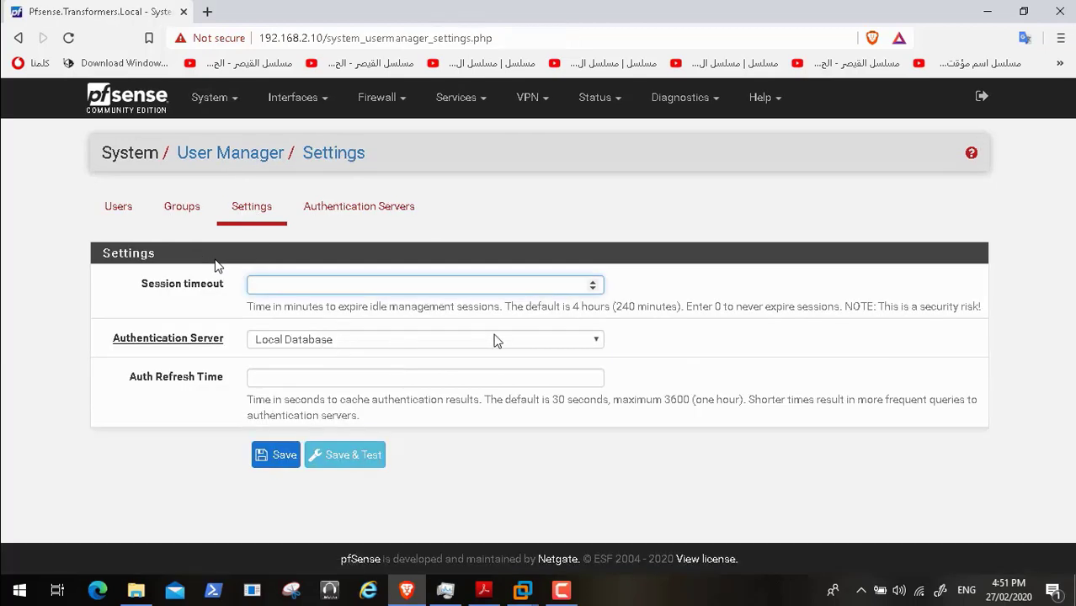
pyautogui.click(521, 339)
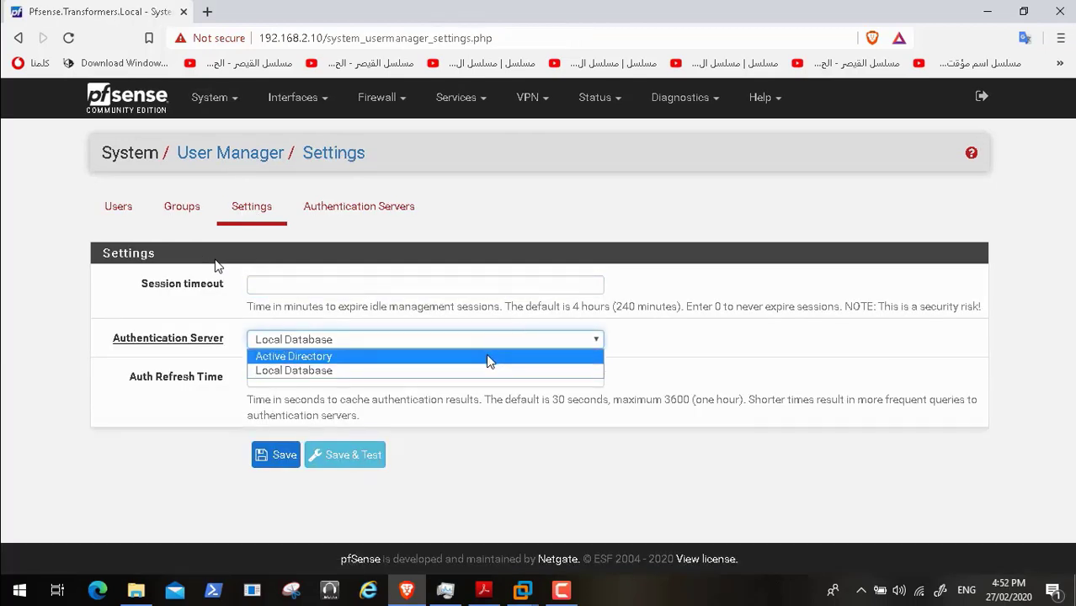
pyautogui.click(487, 356)
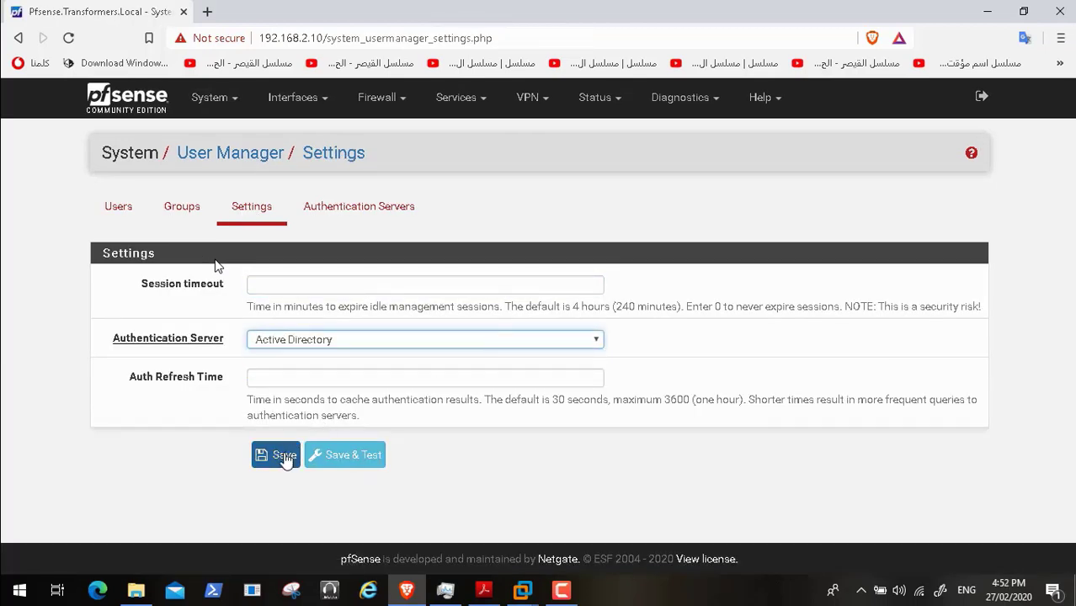
# - Run Save & Test for the LDAP connection, dismiss the results, and save the setting
pyautogui.click(350, 457)
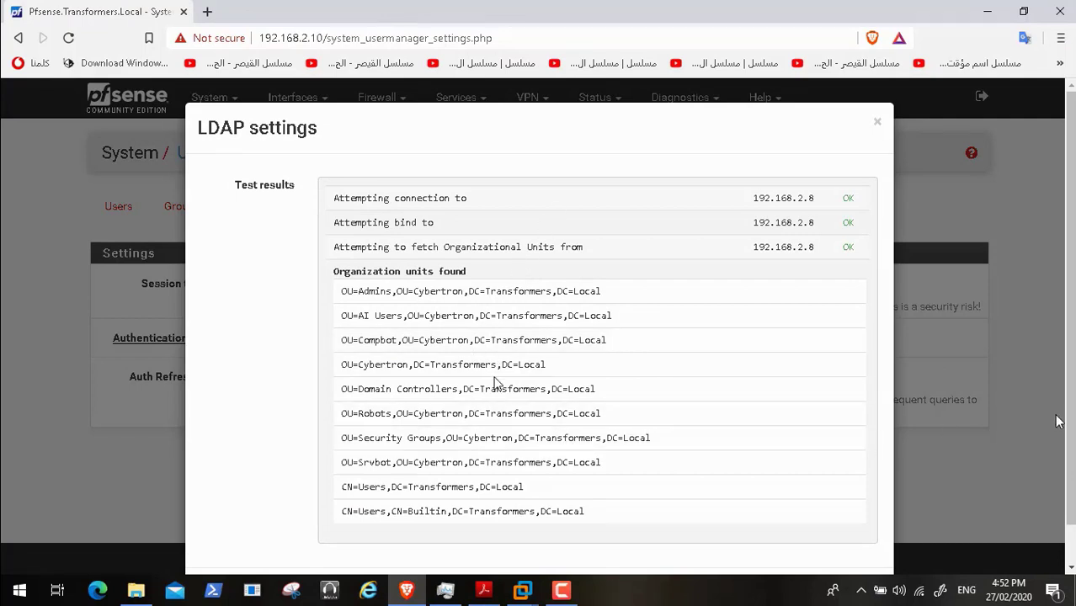
pyautogui.scroll(-1, 598, 152)
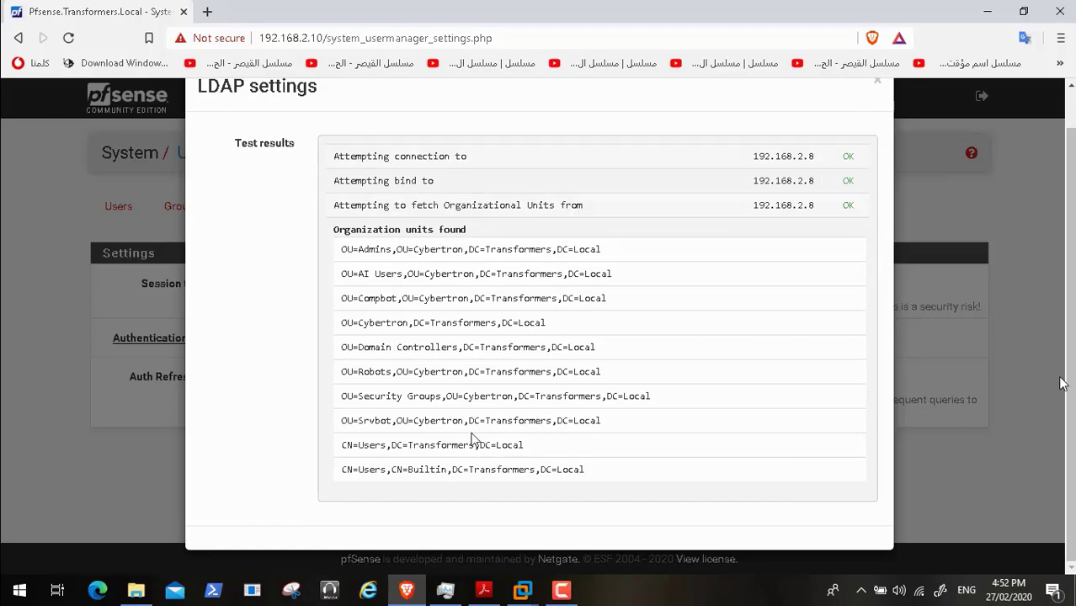
pyautogui.scroll(1, 475, 440)
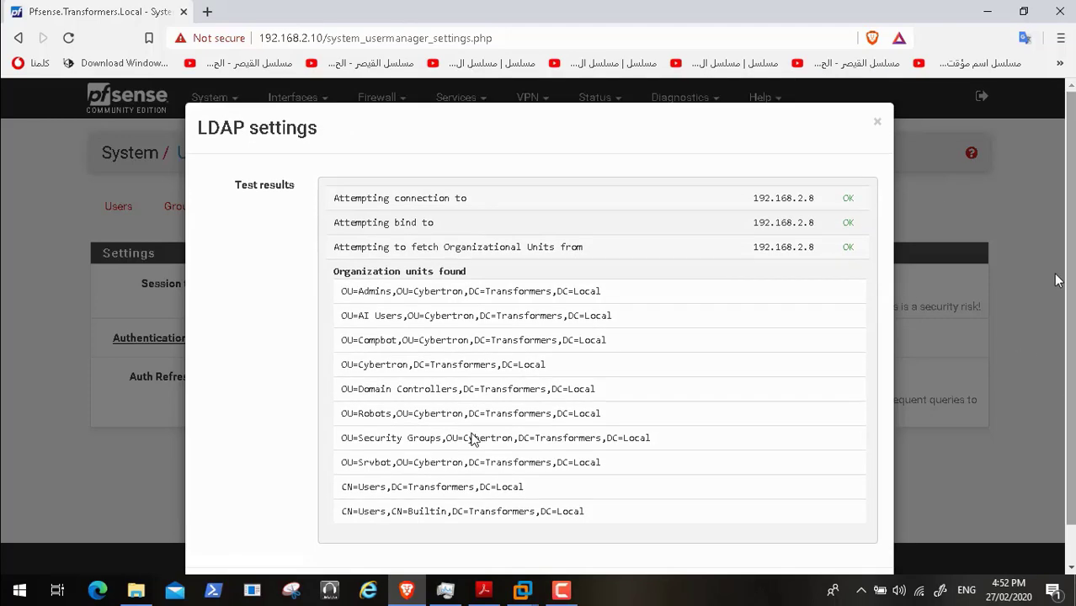
pyautogui.click(879, 125)
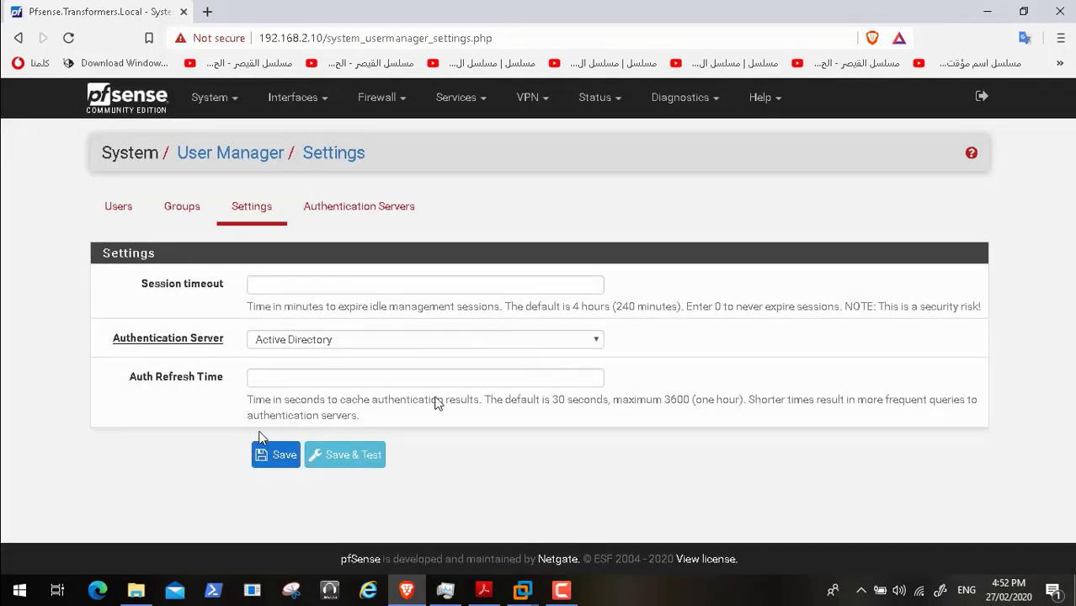
pyautogui.click(260, 461)
# - Log out and enter the AD user's username and password on the pfSense sign-in page
pyautogui.click(34, 579)
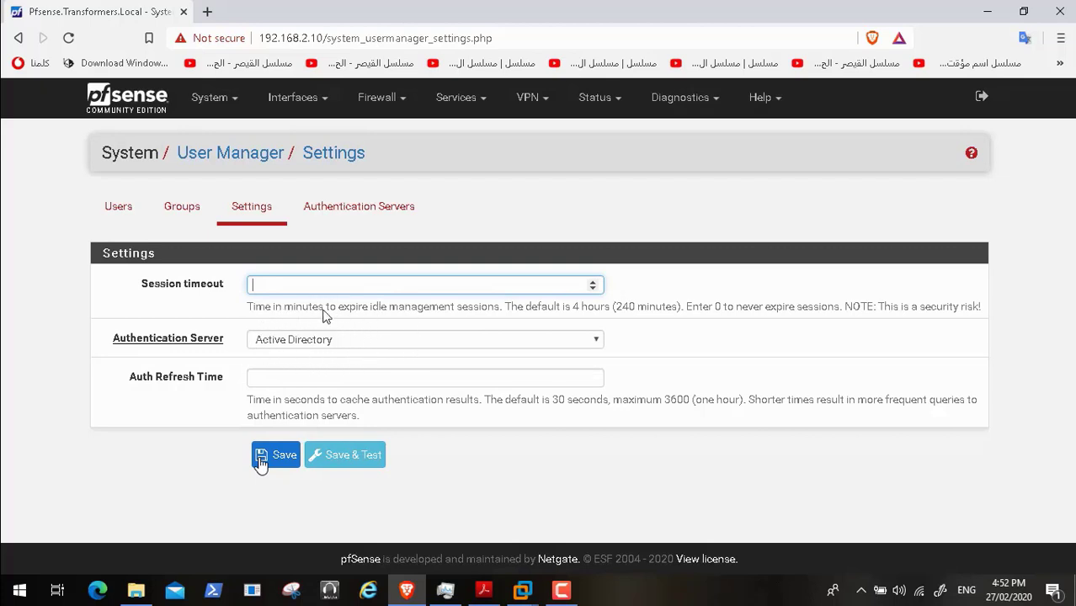
pyautogui.moveTo(89, 595)
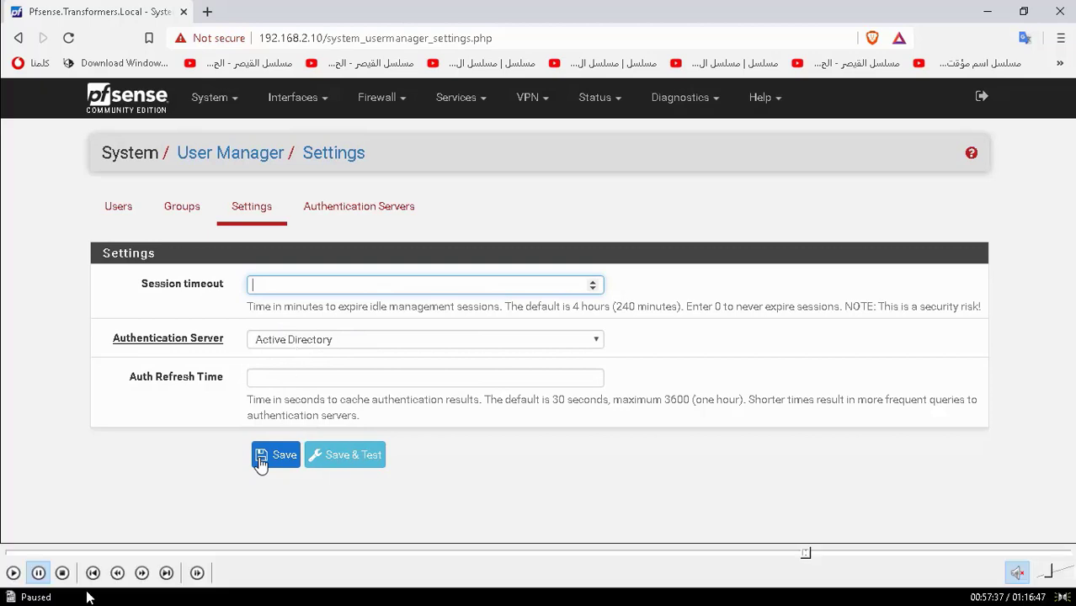
pyautogui.click(14, 573)
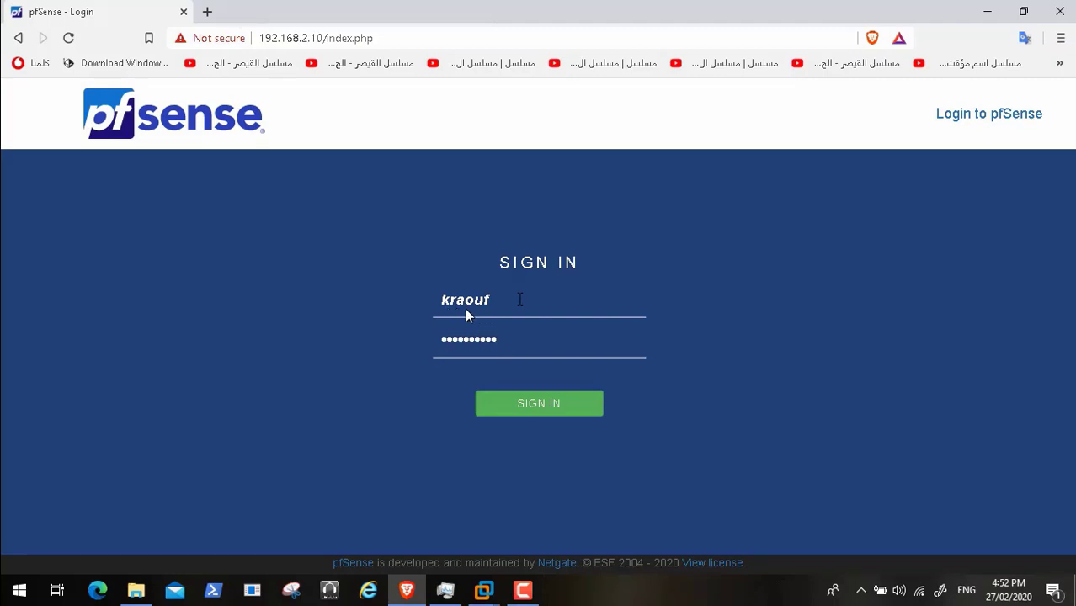
# - Submit the AD login, log out from the 'No page assigned' error, and sign in as admin
pyautogui.press('Return')
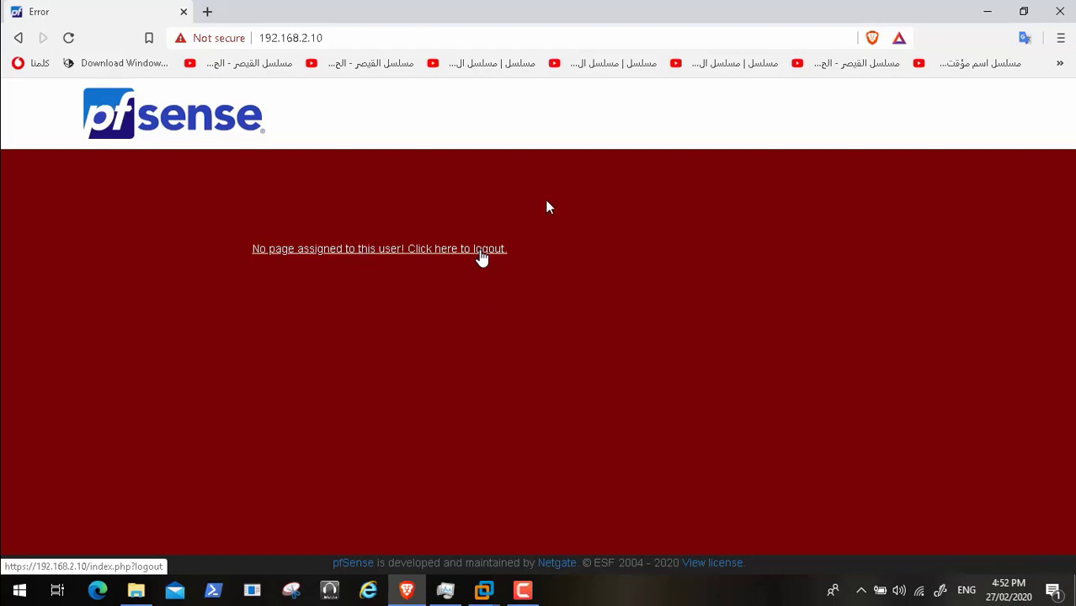
pyautogui.click(480, 253)
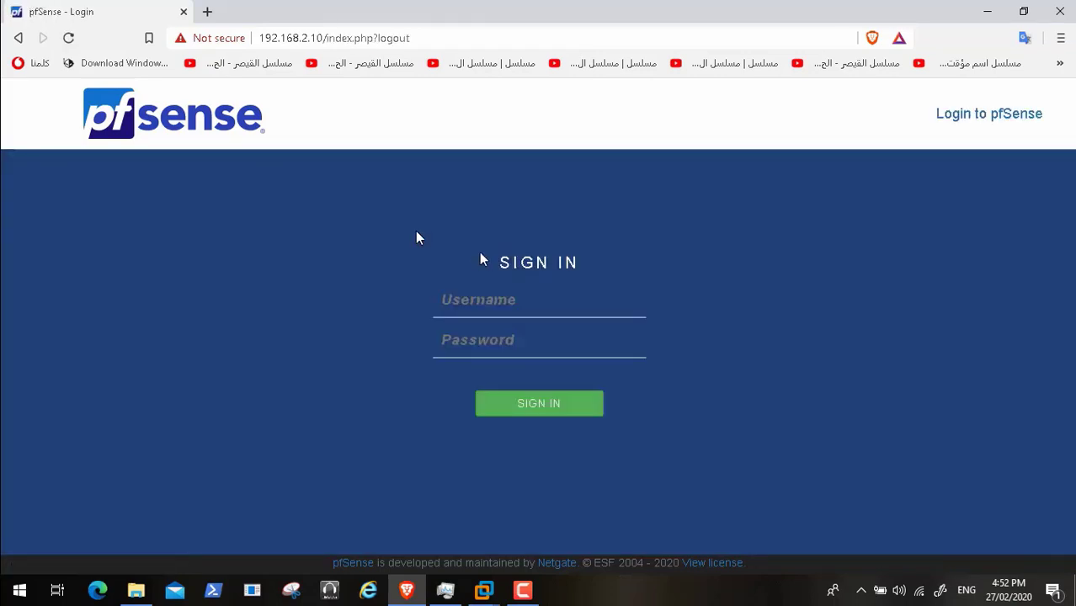
pyautogui.click(473, 299)
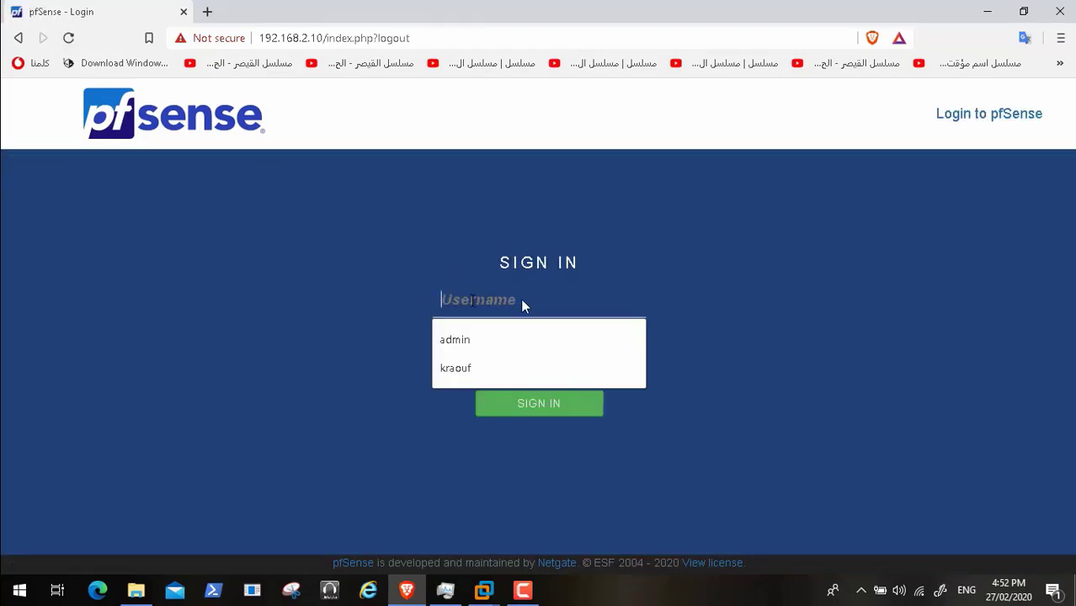
pyautogui.write('admin')
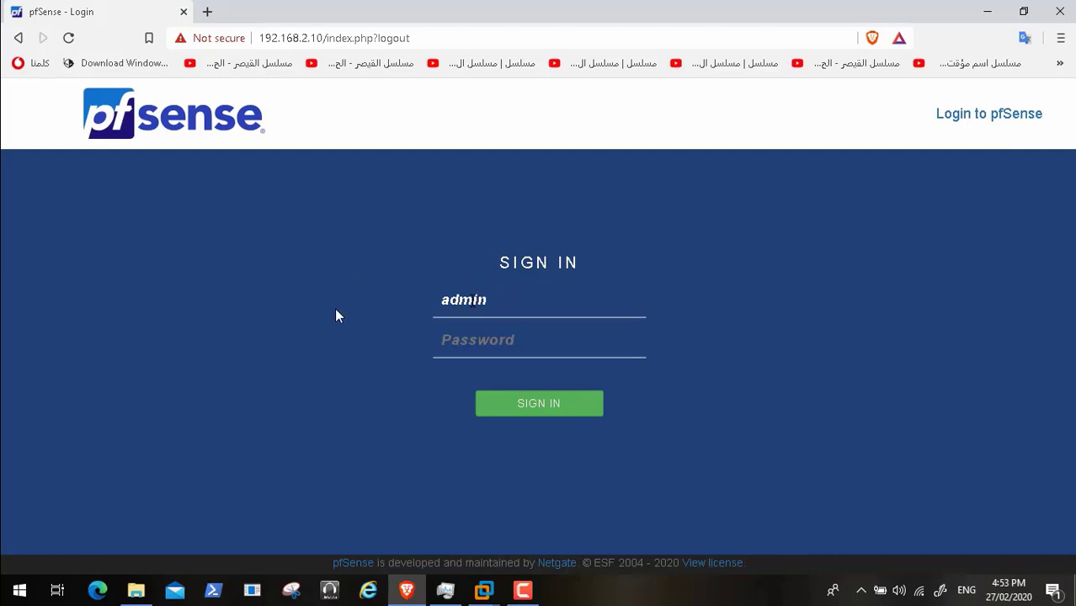
pyautogui.press('Tab')
pyautogui.write('••••••••••')
pyautogui.press('Return')
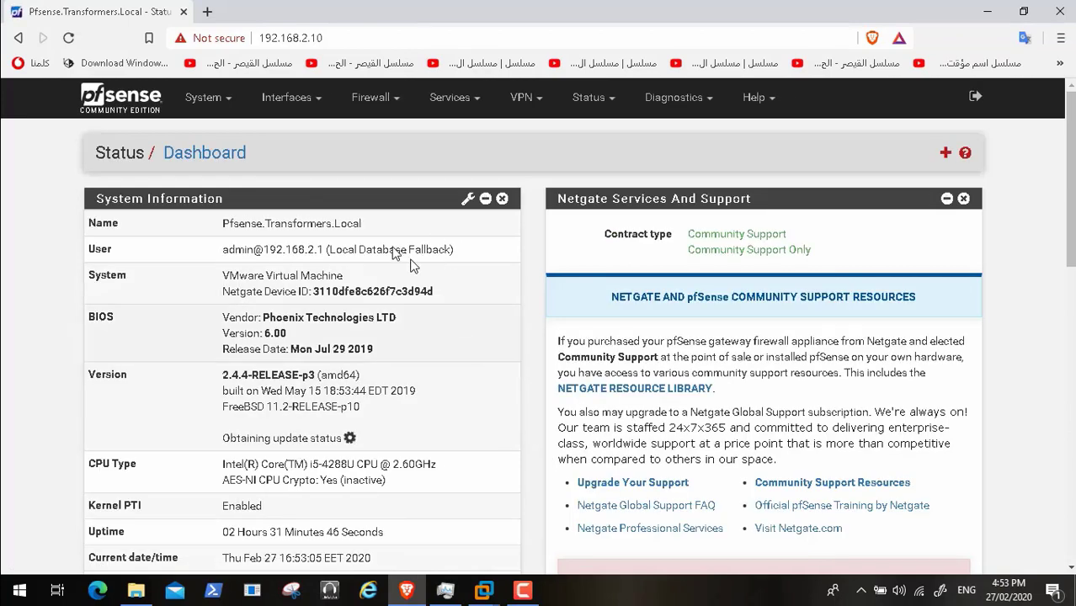
# - Go to System > User Manager > Groups and open Admins AD for editing
pyautogui.click(212, 100)
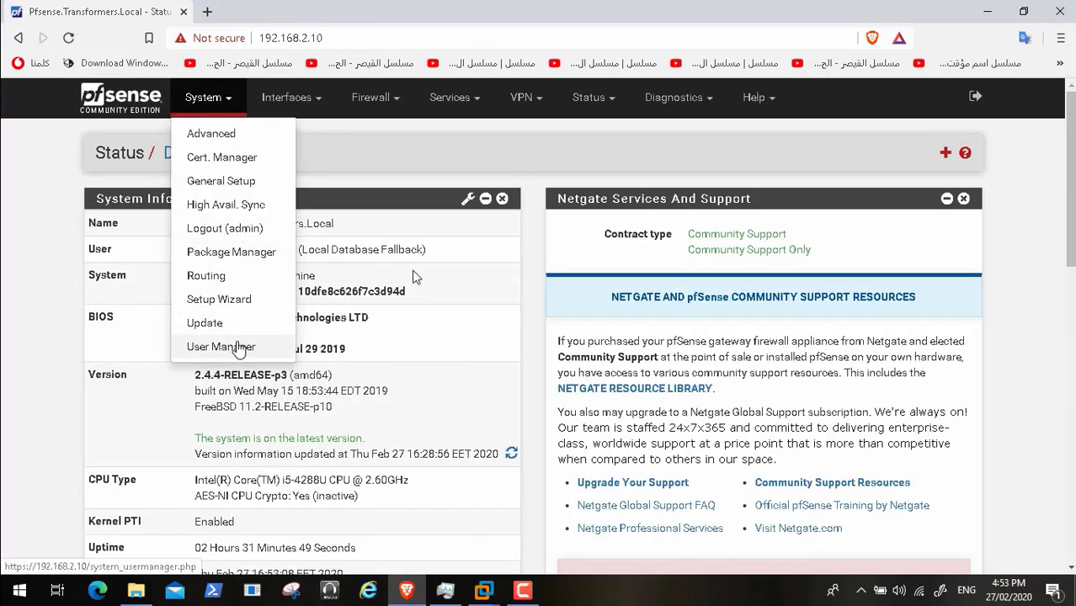
pyautogui.click(243, 345)
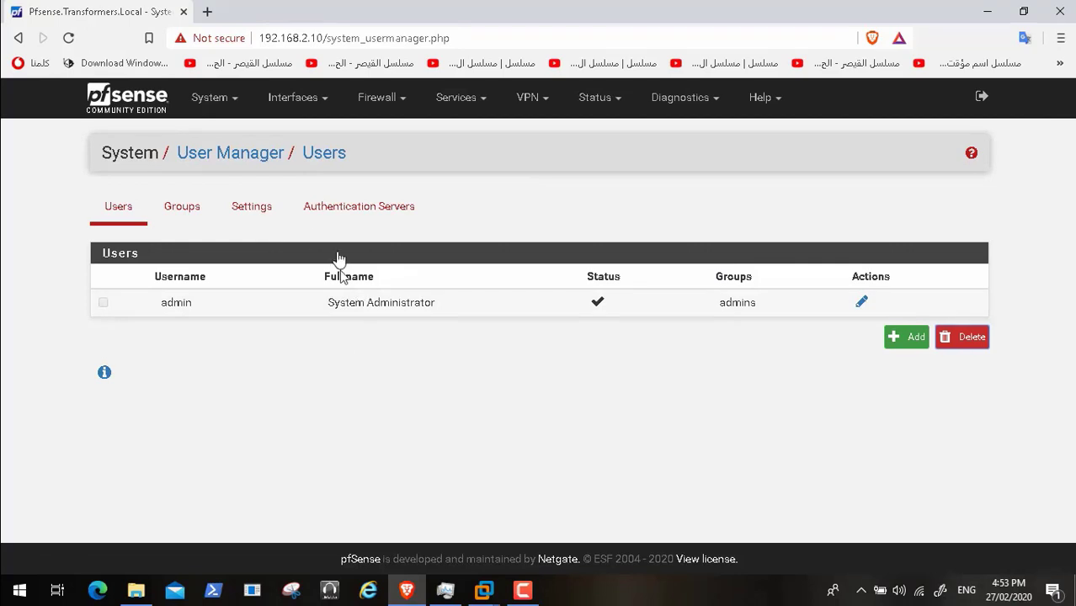
pyautogui.click(194, 210)
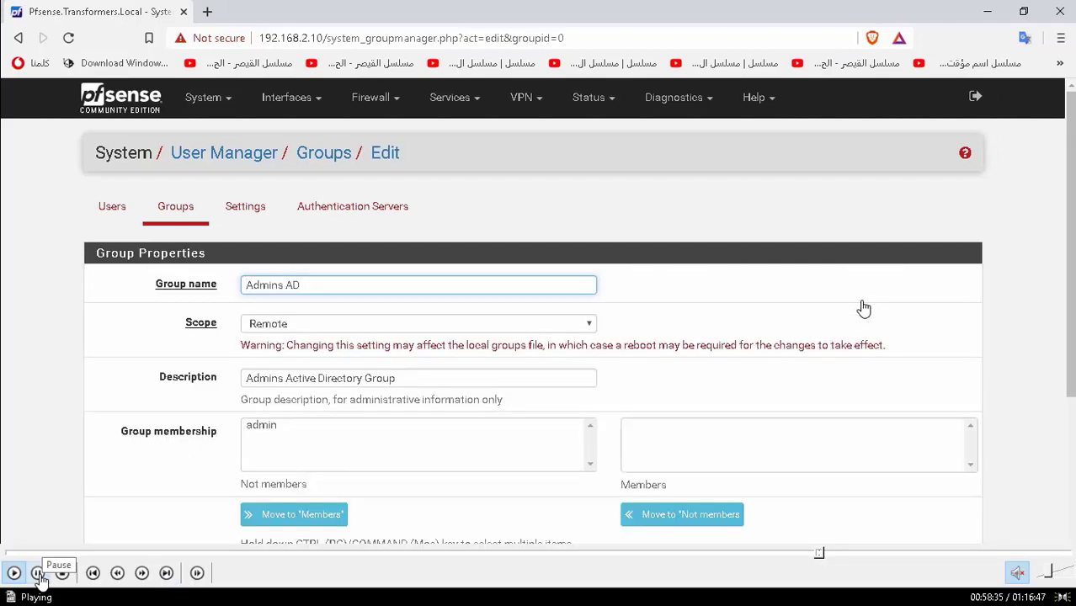
pyautogui.click(39, 579)
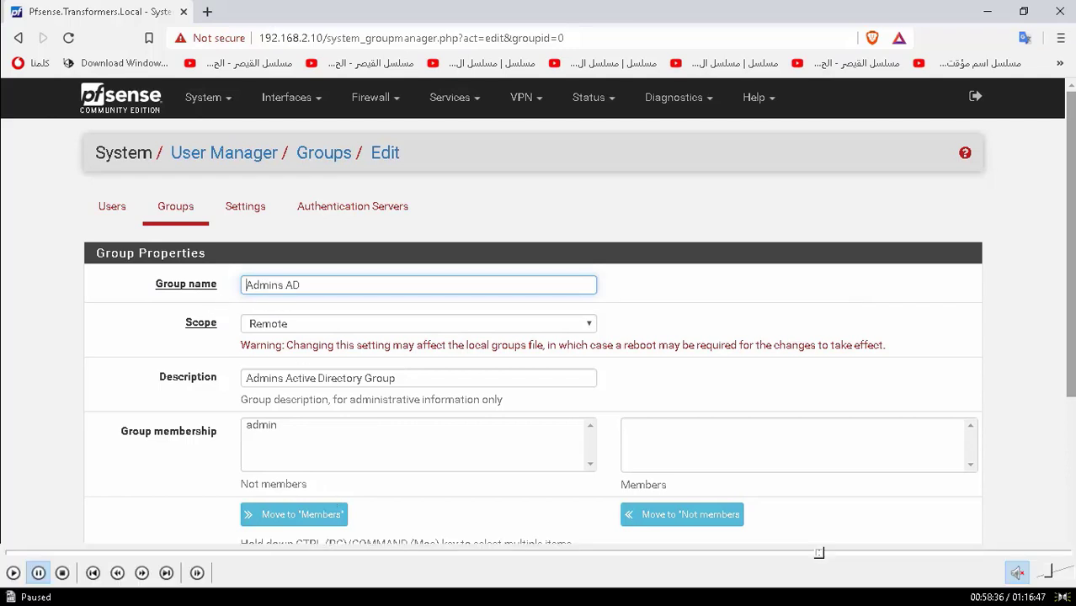
pyautogui.click(13, 573)
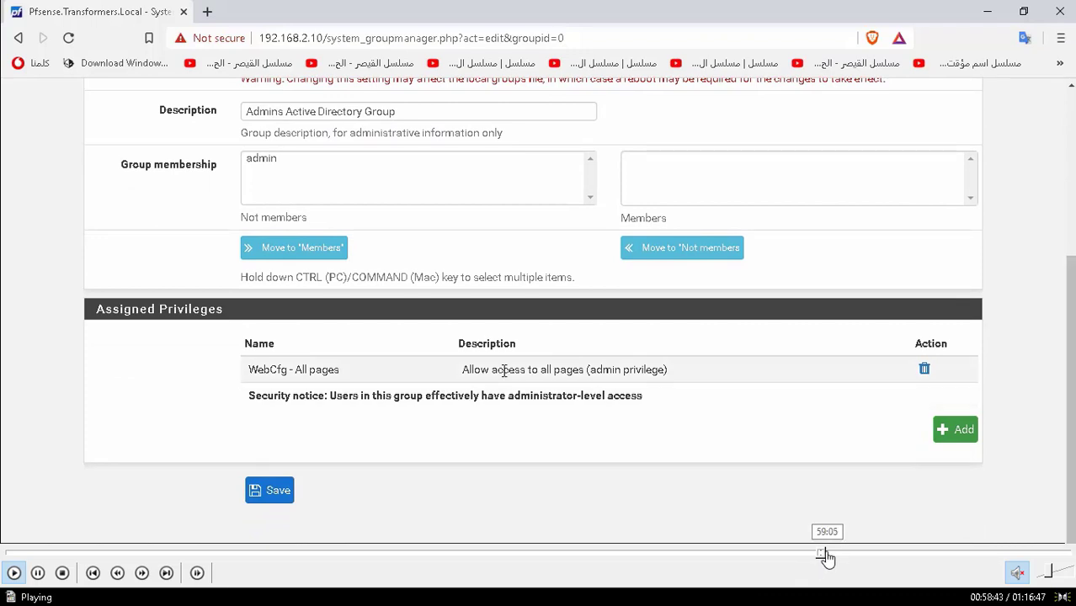
pyautogui.click(828, 554)
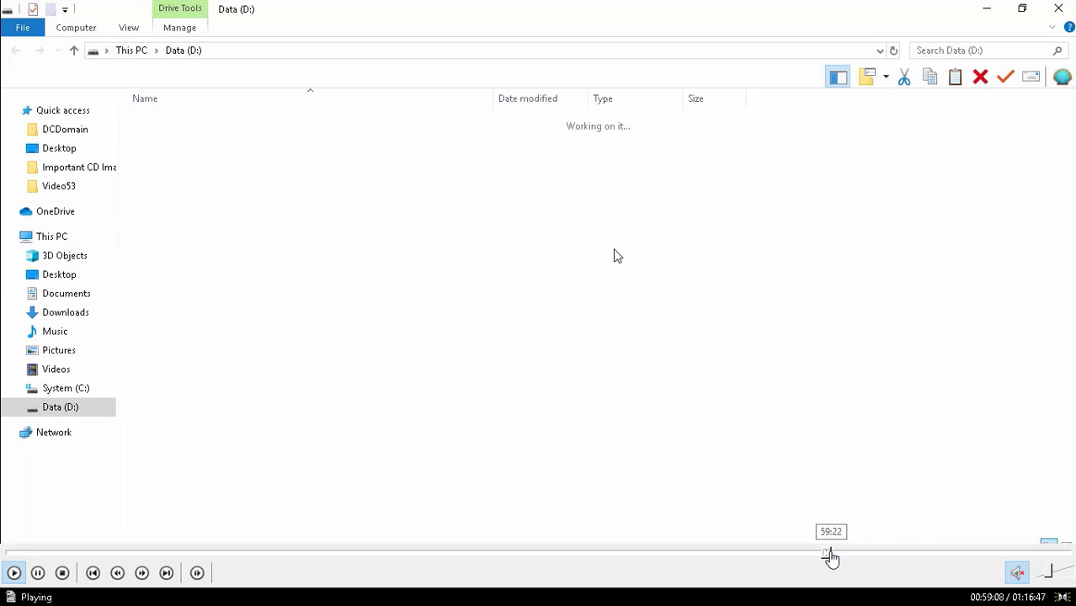
# - Open the PFSense LDAP Authentication PDF guide at page 15, on assigning group privileges
pyautogui.click(832, 554)
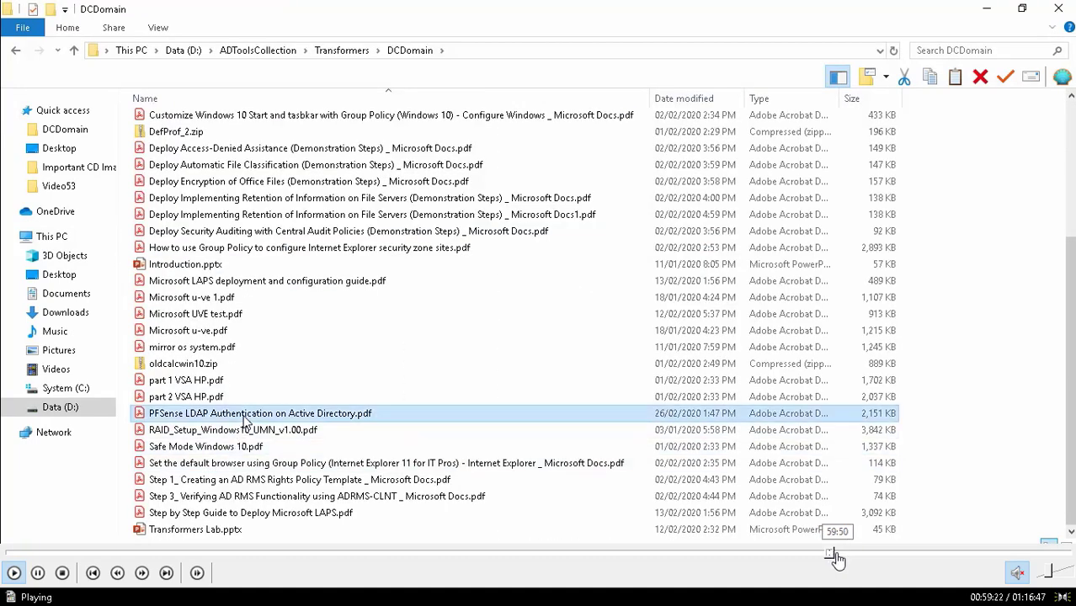
pyautogui.click(838, 555)
pyautogui.click(843, 555)
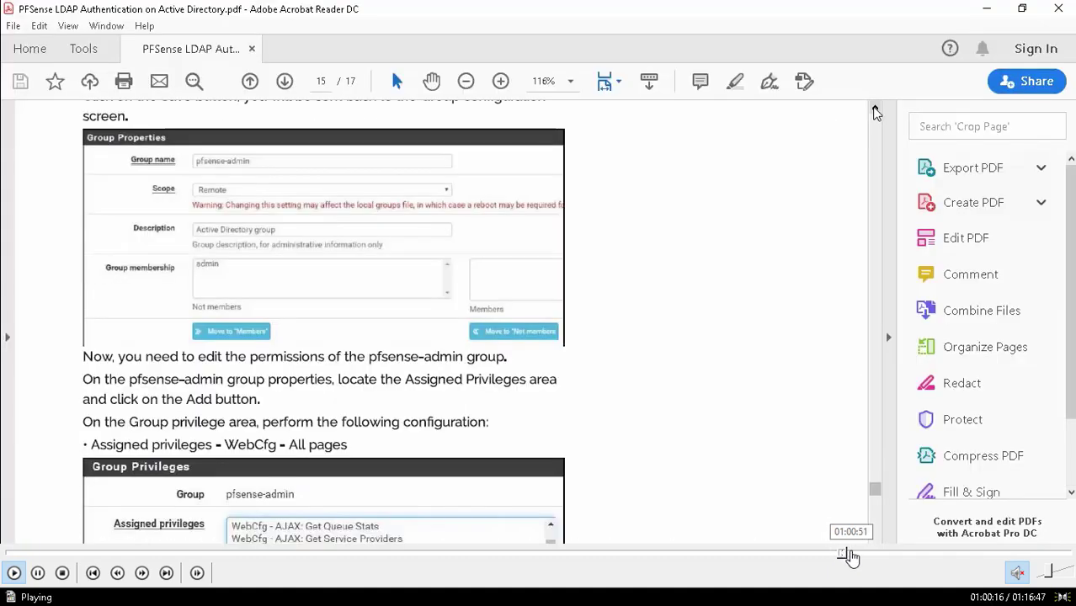
pyautogui.click(851, 556)
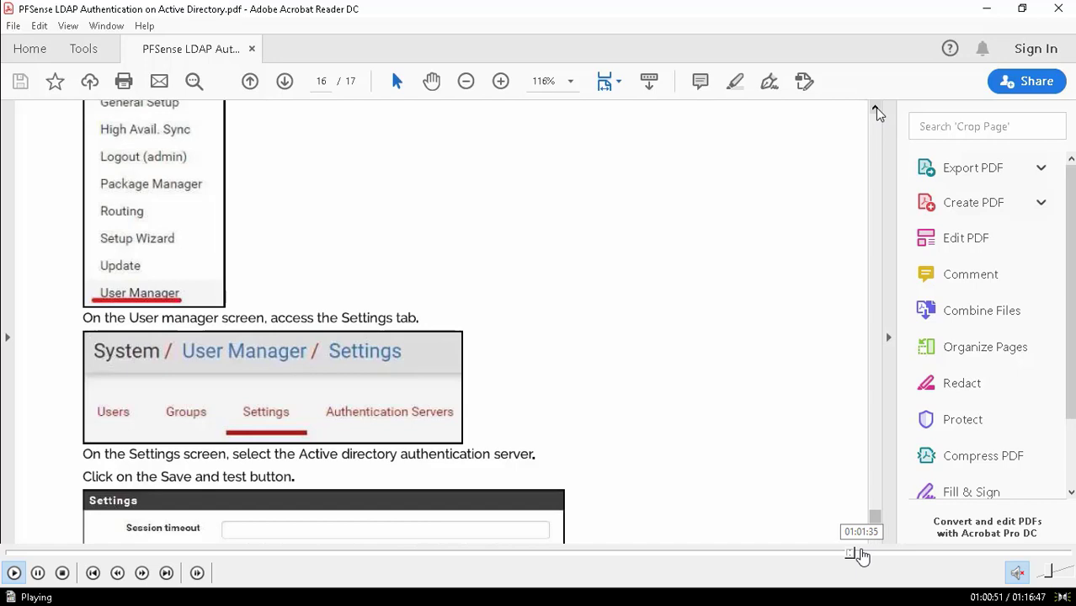
pyautogui.click(860, 556)
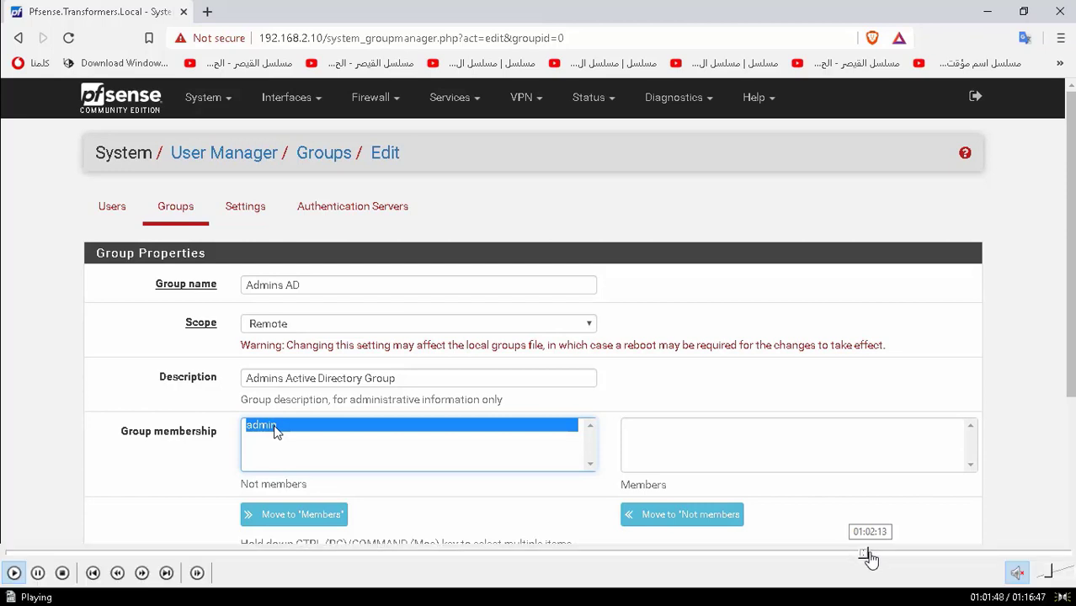
# - Skip ahead to the pfSense Groups list showing Admins AD with 0 members
pyautogui.click(868, 553)
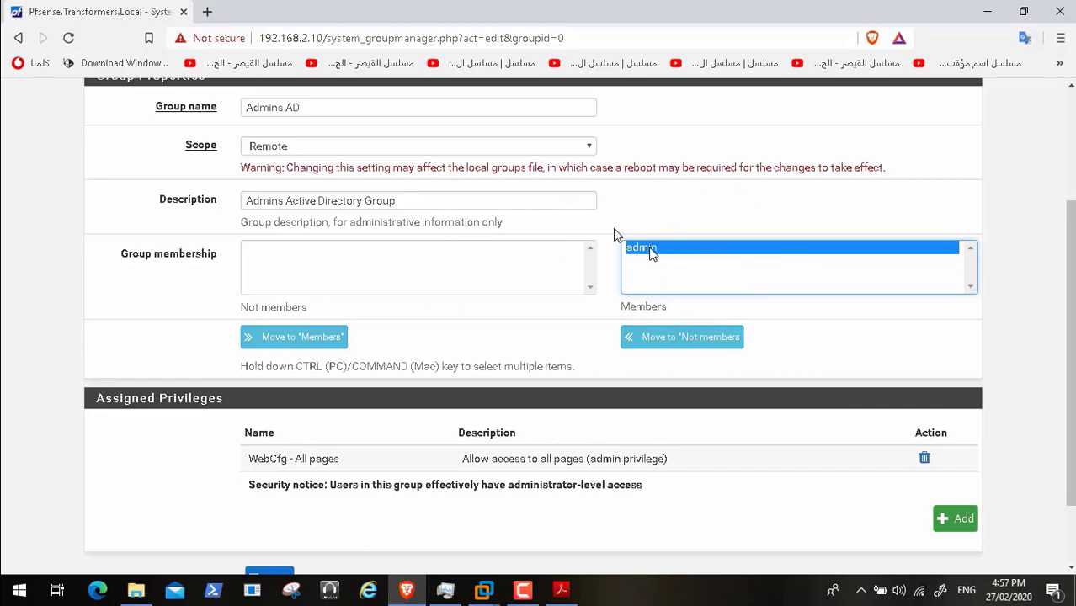
pyautogui.moveTo(839, 587)
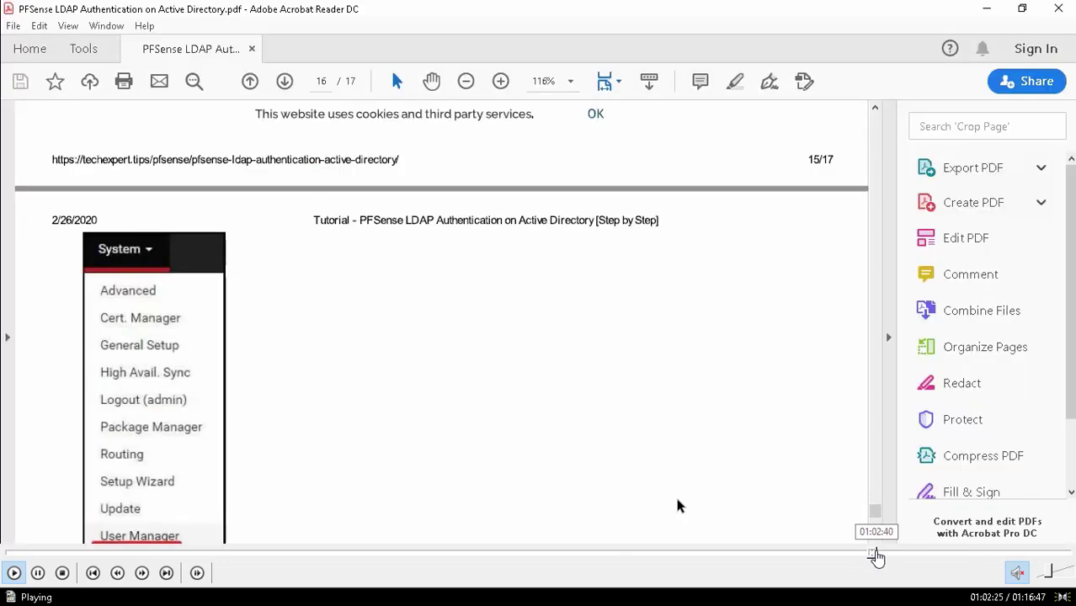
pyautogui.click(882, 556)
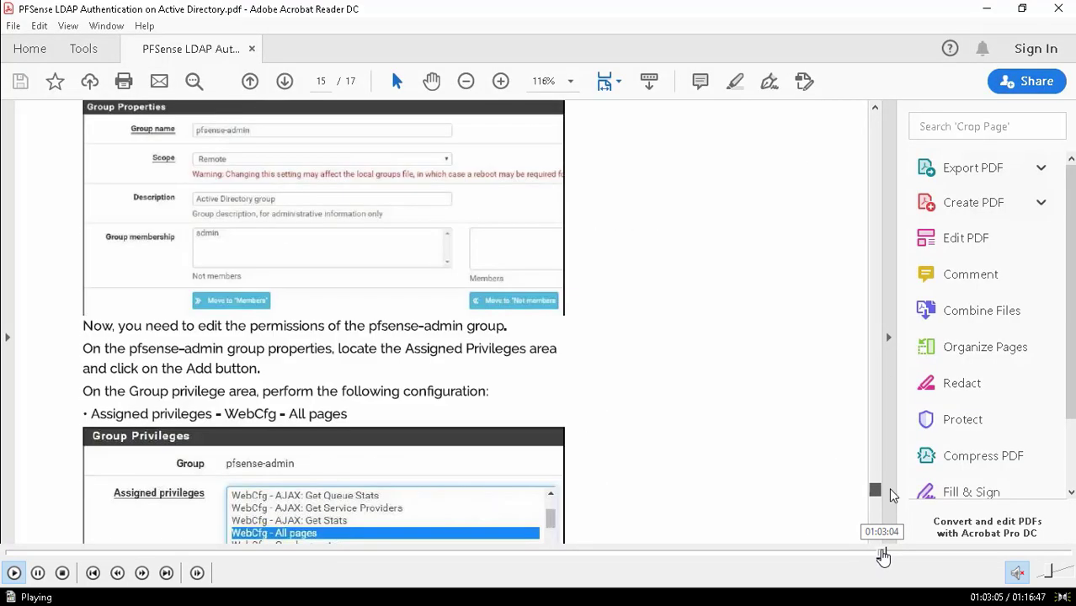
pyautogui.click(889, 556)
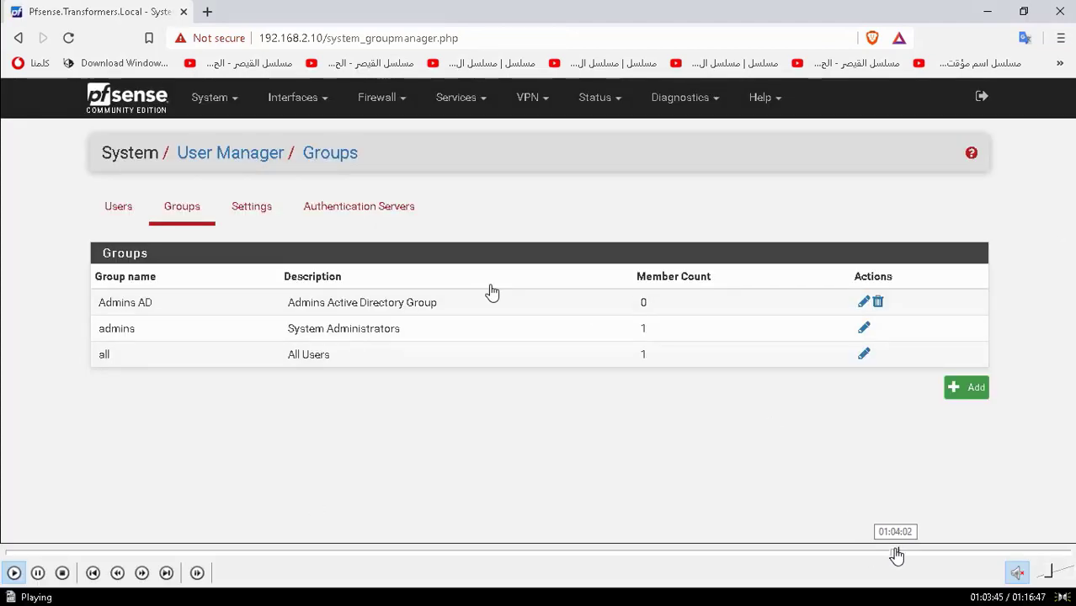
# - Sign in with the AD user's short username and log out from the 'No page assigned' error
pyautogui.click(900, 553)
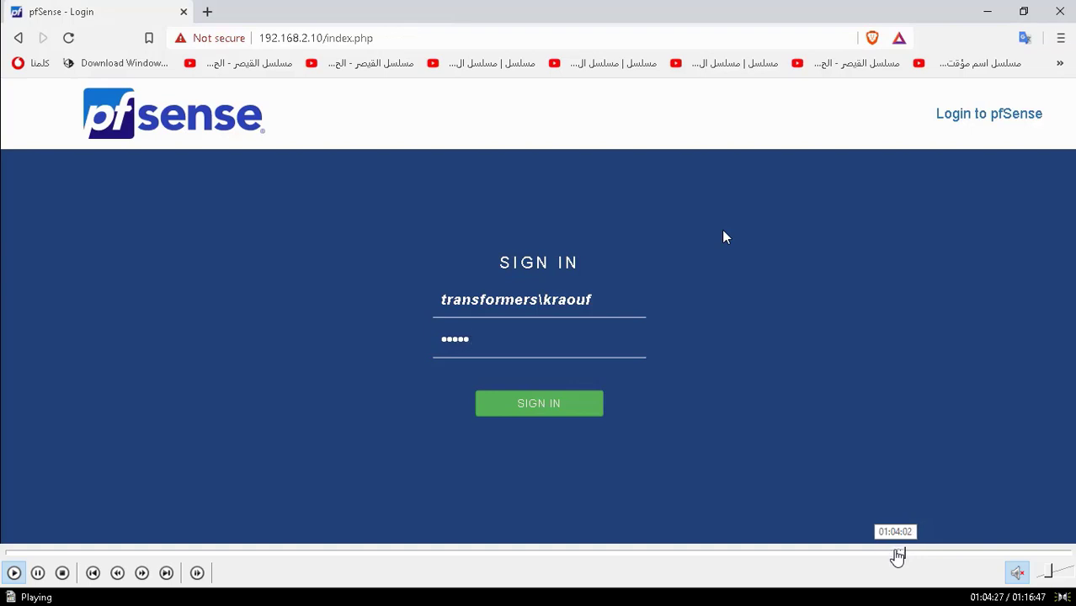
pyautogui.click(897, 553)
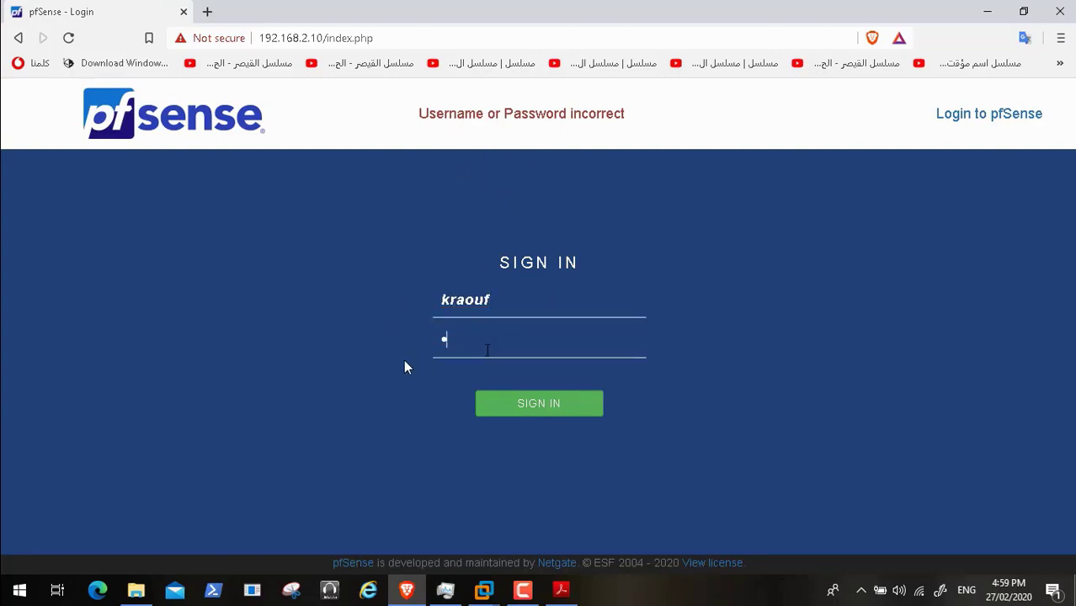
pyautogui.write('•••••')
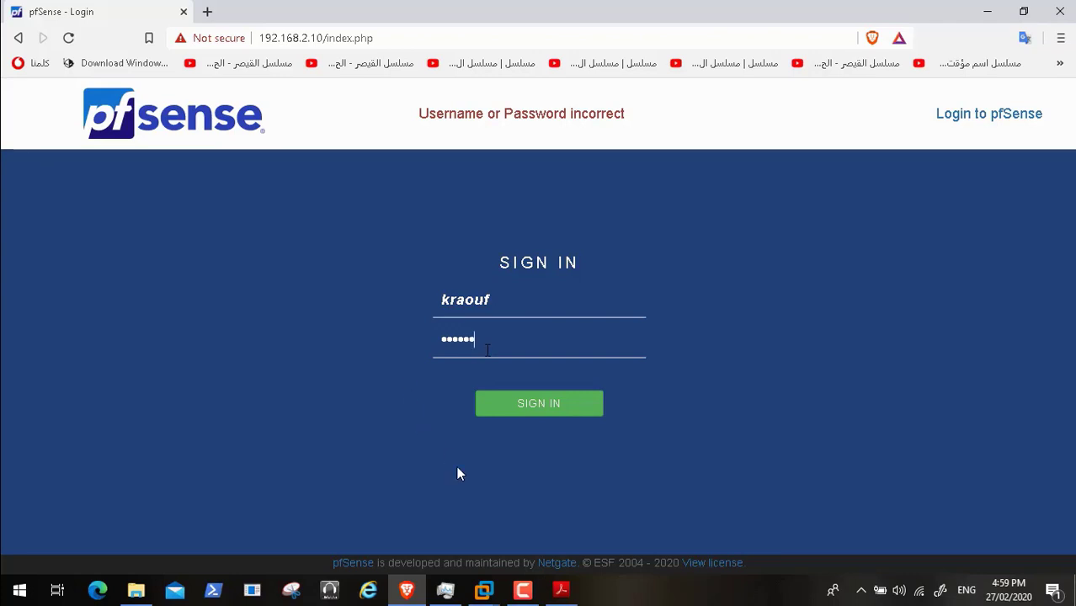
pyautogui.press('Return')
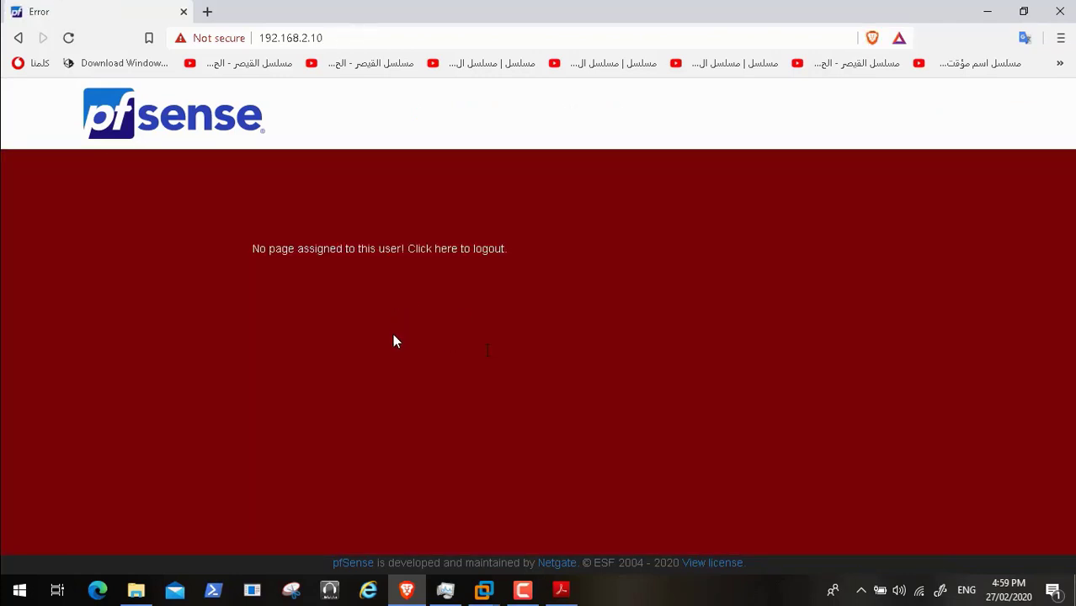
pyautogui.click(484, 250)
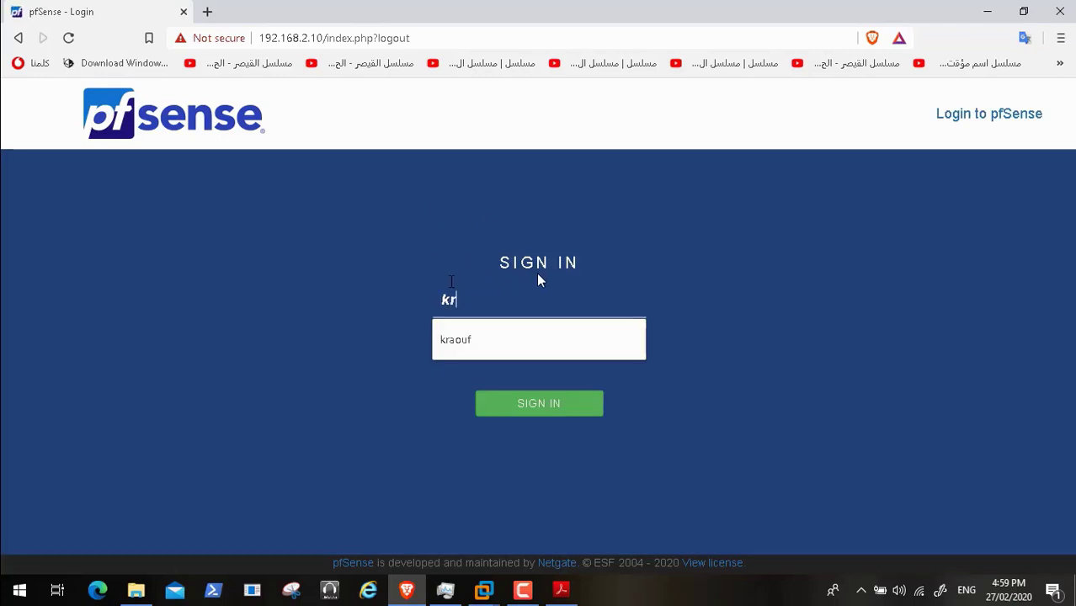
pyautogui.click(523, 321)
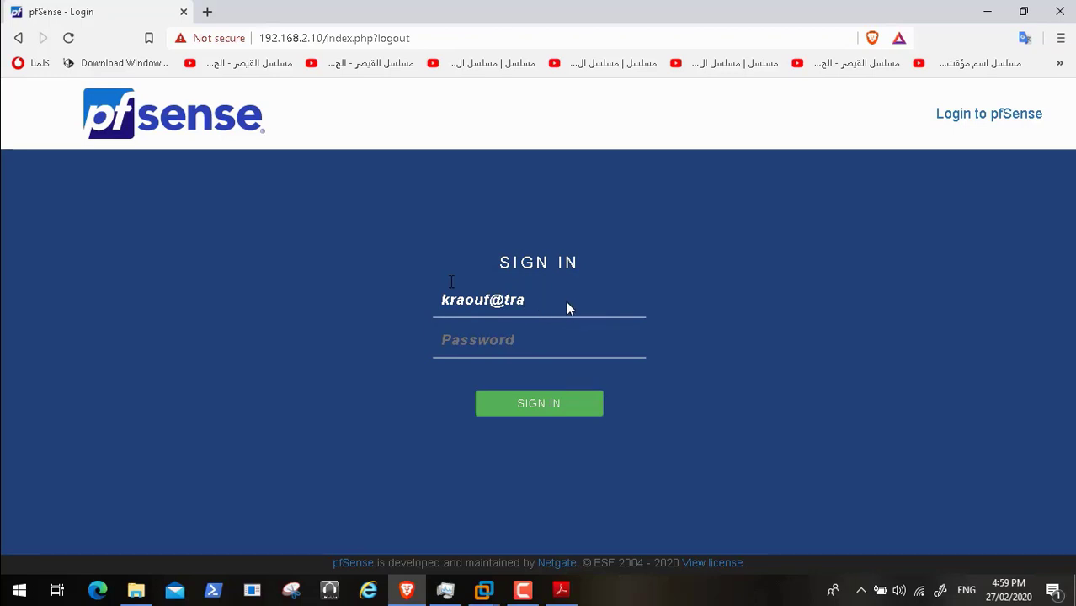
pyautogui.write('@transfomerrs.local')
pyautogui.click(507, 345)
pyautogui.write('•••••')
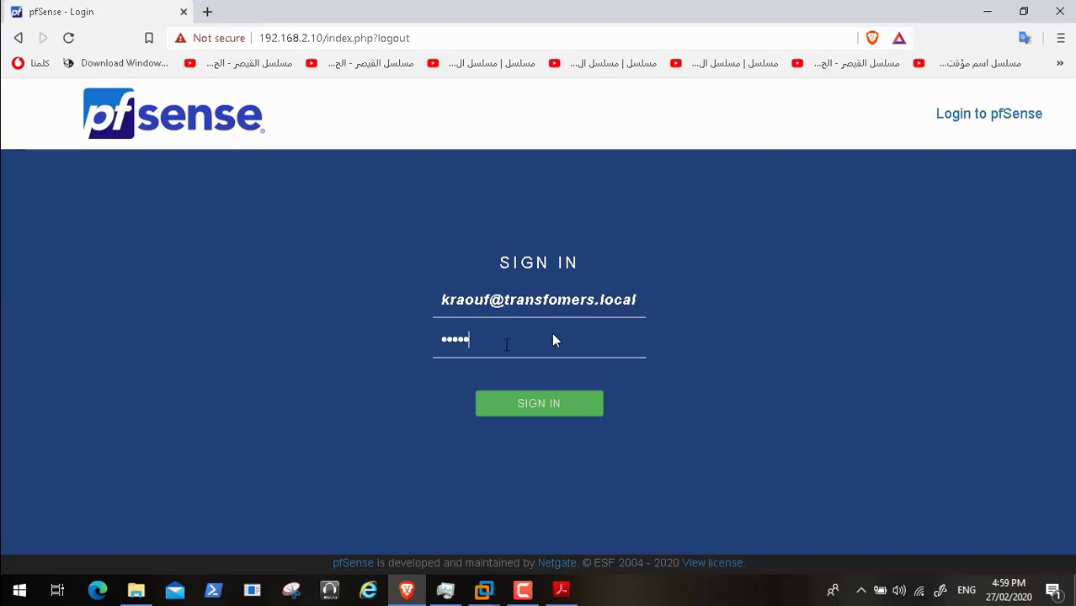
pyautogui.write('•••••')
pyautogui.press('Return')
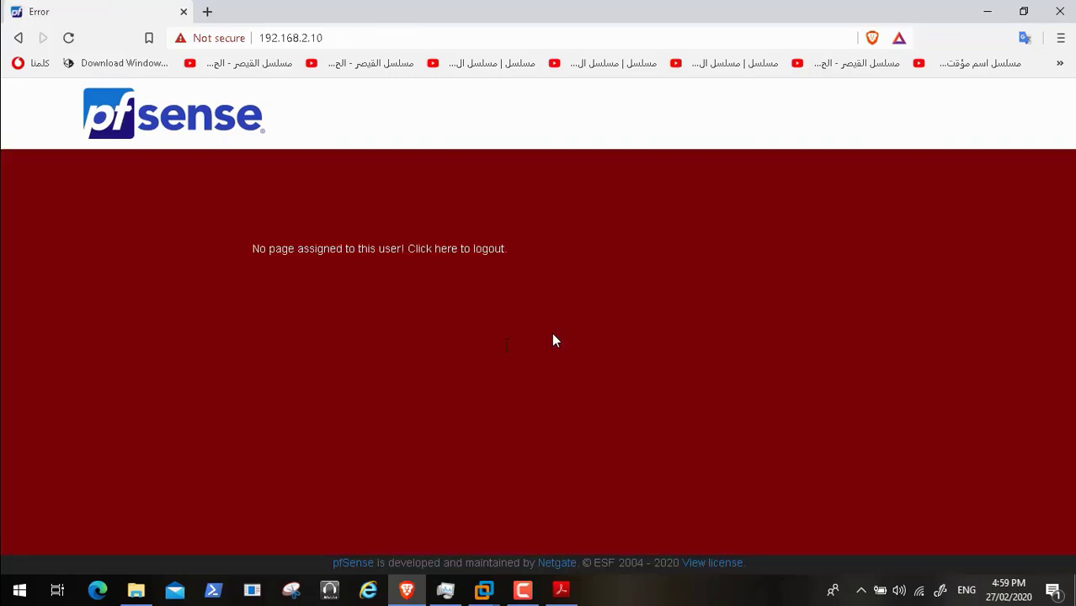
pyautogui.click(490, 251)
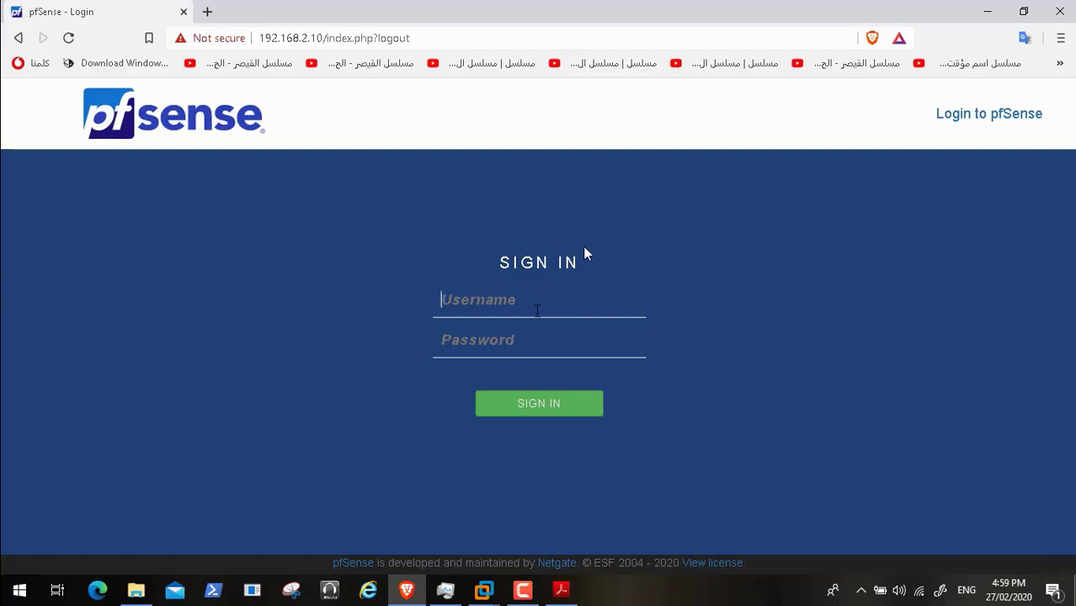
# - Fill in the AD user's plain username from autofill, then skip ahead to editing Admins AD
pyautogui.click(537, 311)
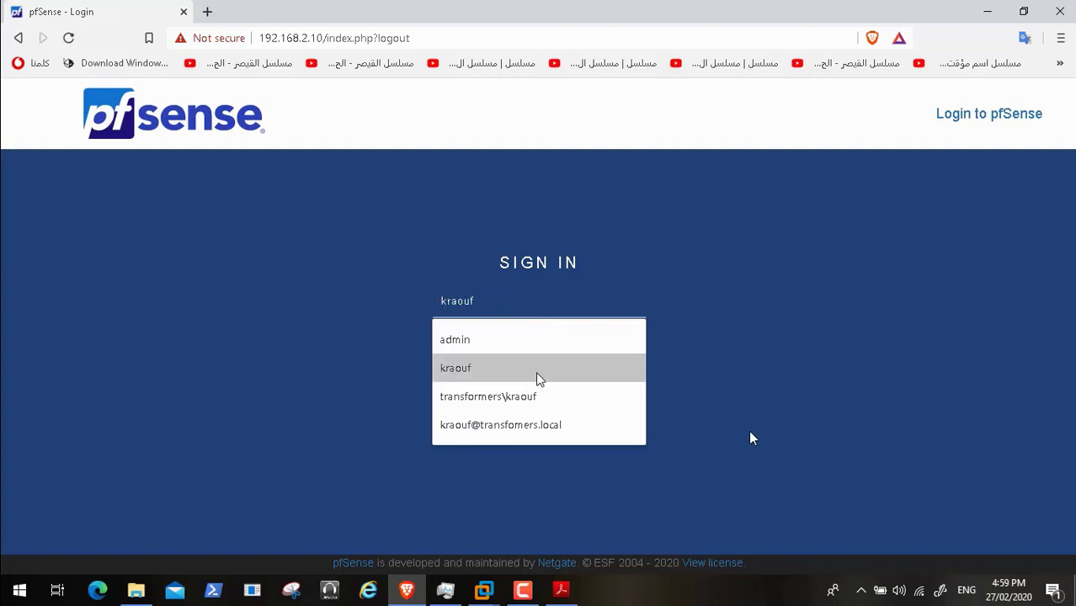
pyautogui.moveTo(811, 577)
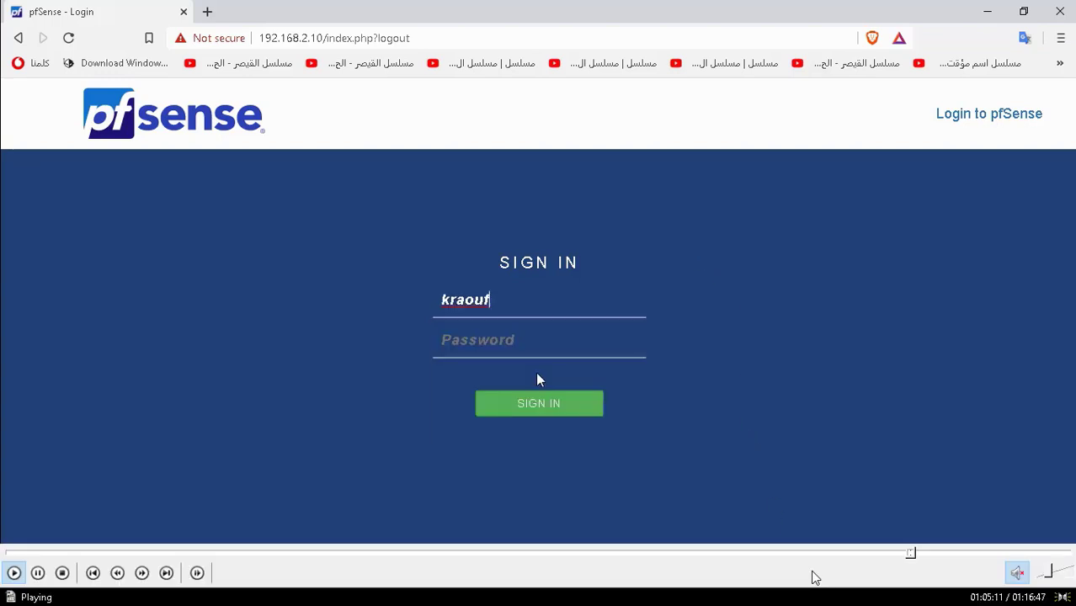
pyautogui.click(916, 555)
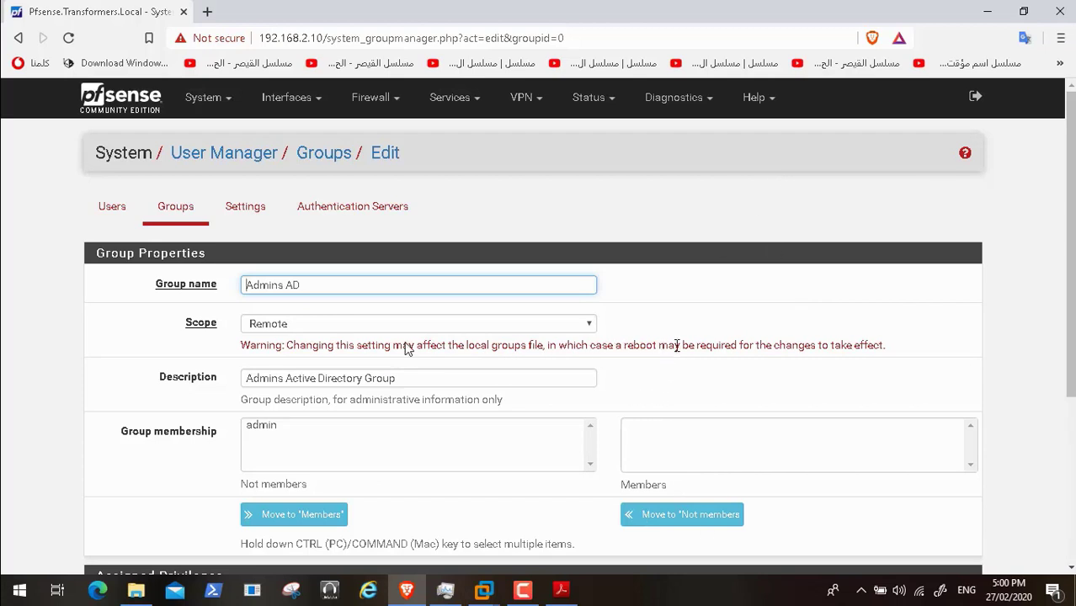
# - Reboot pfSense, then seek to the AD login result still showing 'No page assigned to this user!'
pyautogui.click(976, 98)
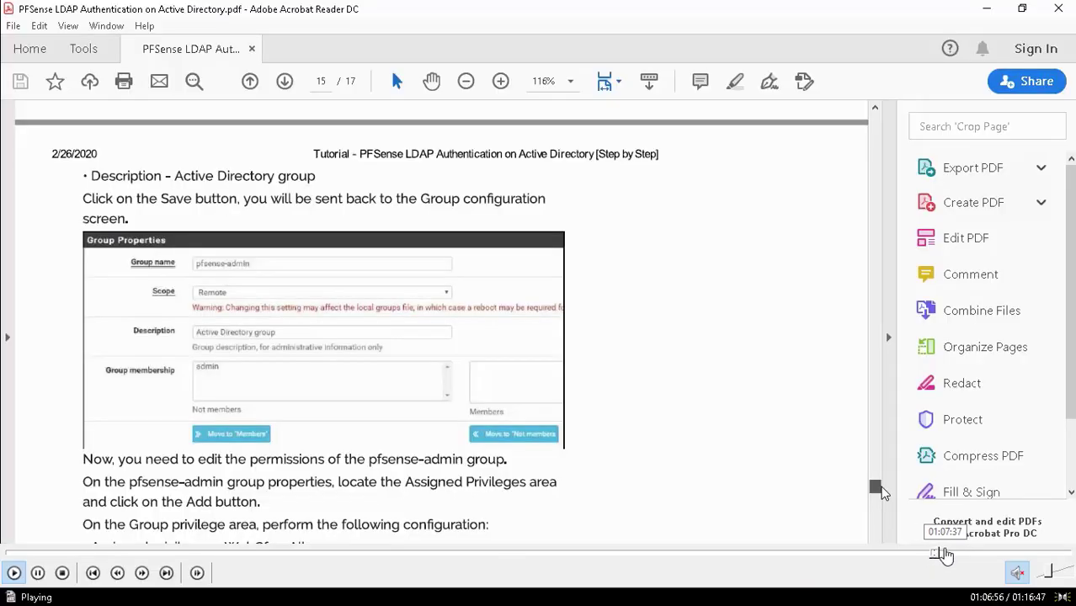
pyautogui.click(944, 553)
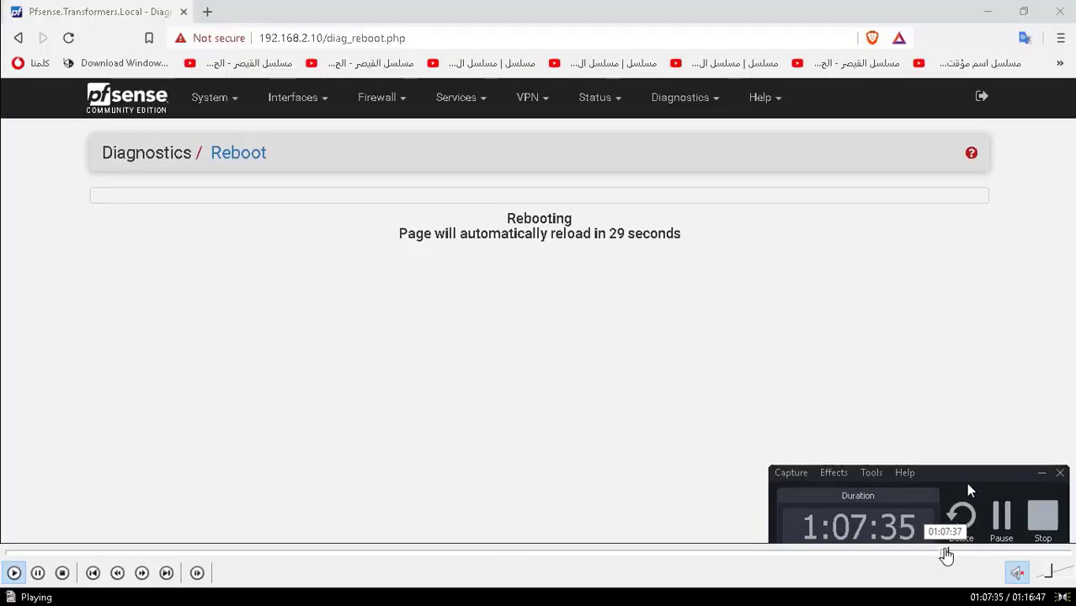
pyautogui.click(950, 556)
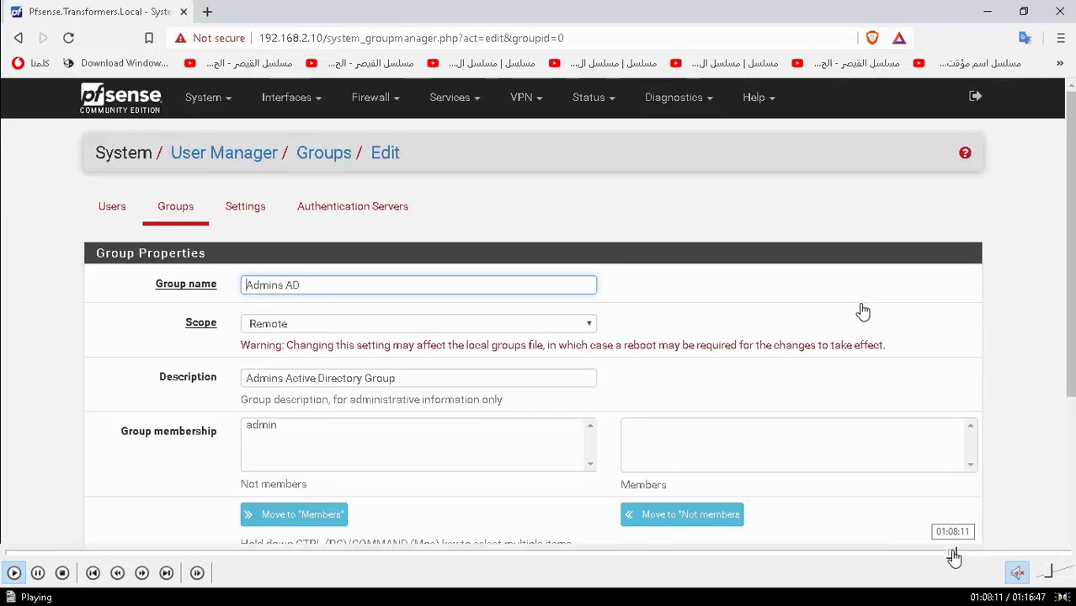
pyautogui.click(946, 555)
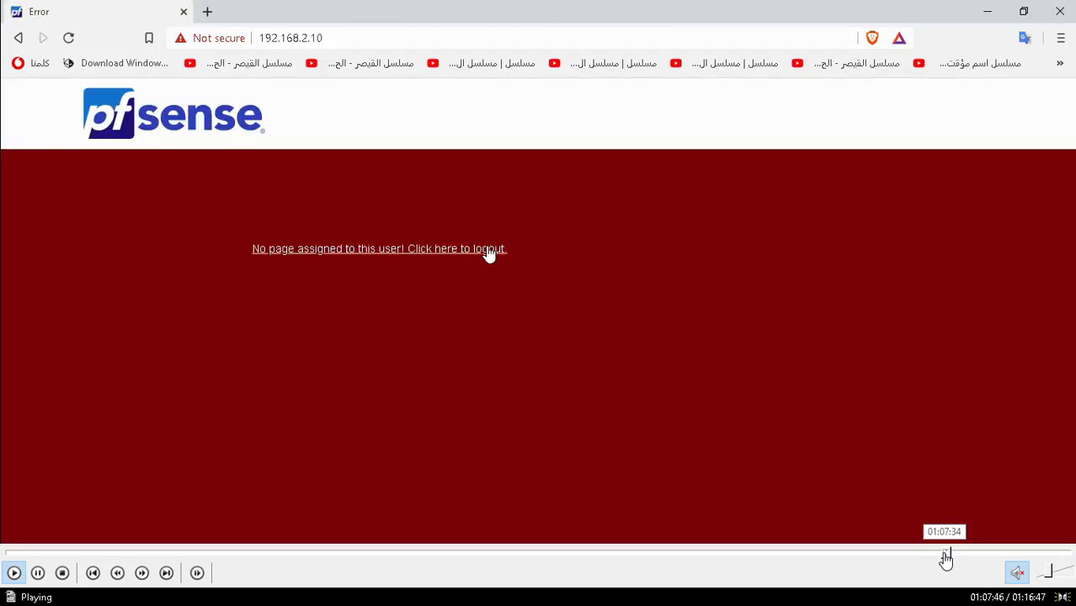
pyautogui.click(945, 556)
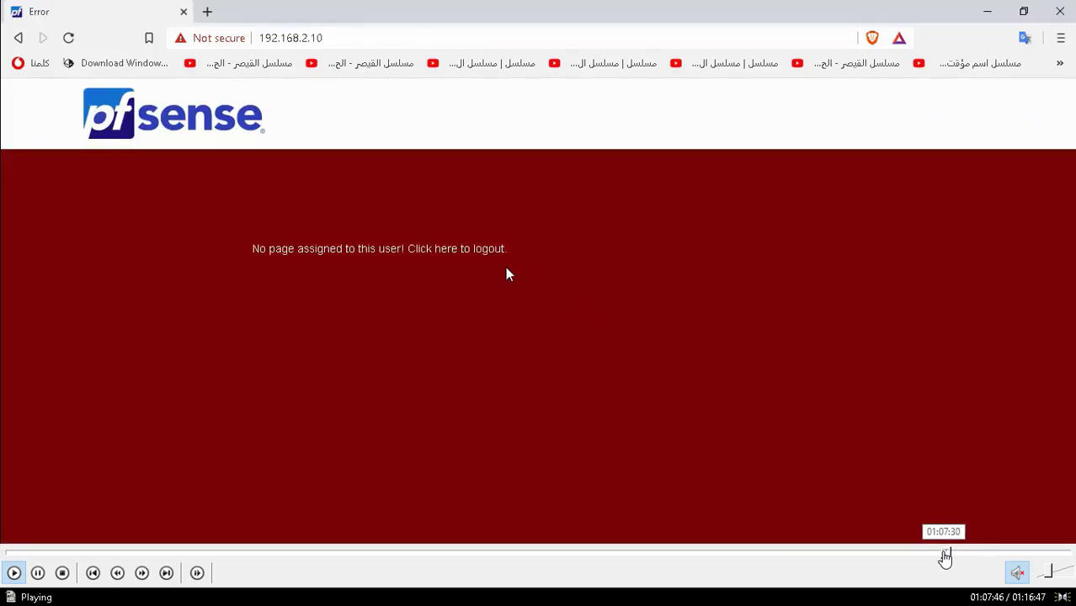
# - Log out of the failed AD user session and sign back in as admin
pyautogui.click(944, 555)
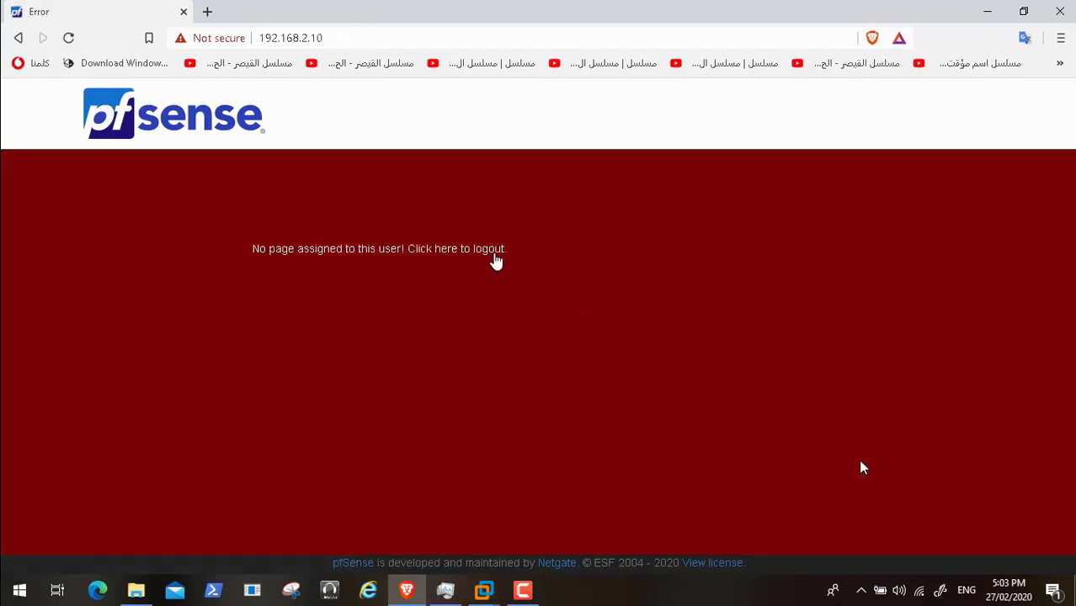
pyautogui.click(490, 251)
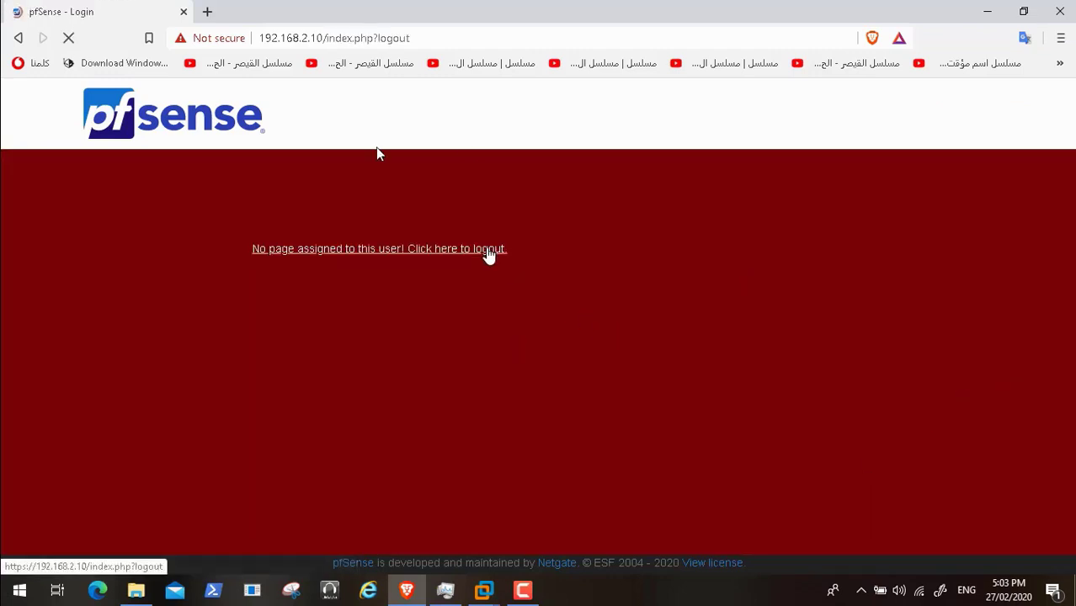
pyautogui.write('admin')
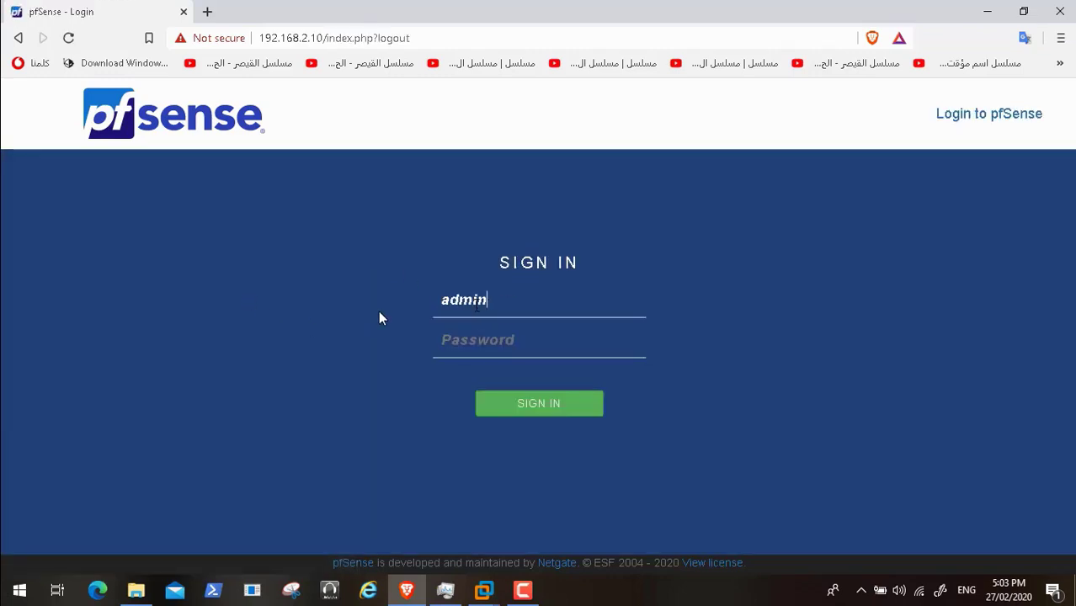
pyautogui.press('Tab')
pyautogui.write('pf')
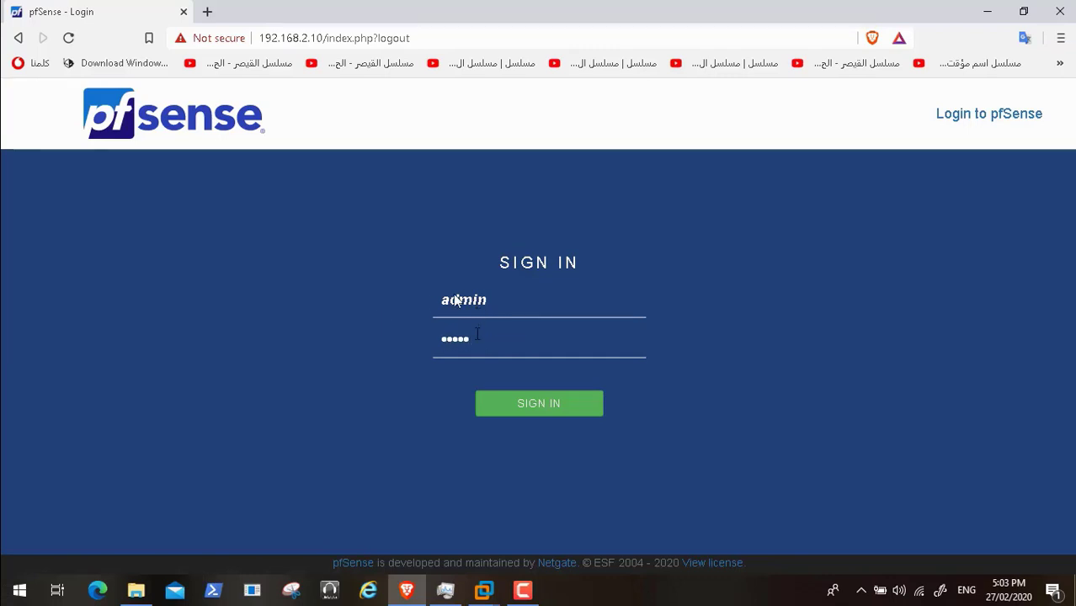
pyautogui.press('Return')
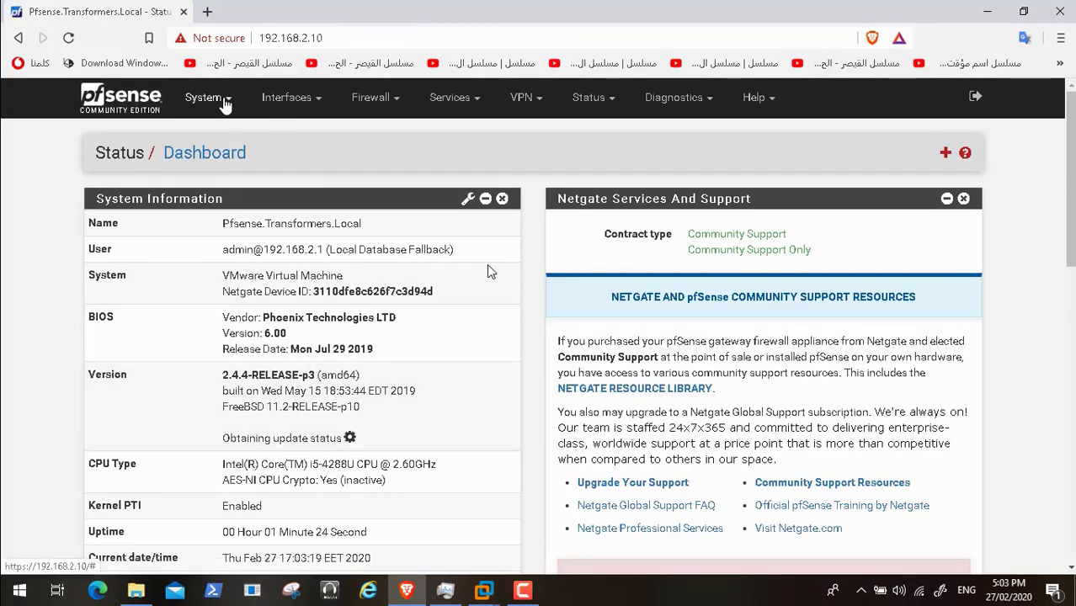
# - Open the Admins AD group for editing from System > User Manager > Groups
pyautogui.click(238, 106)
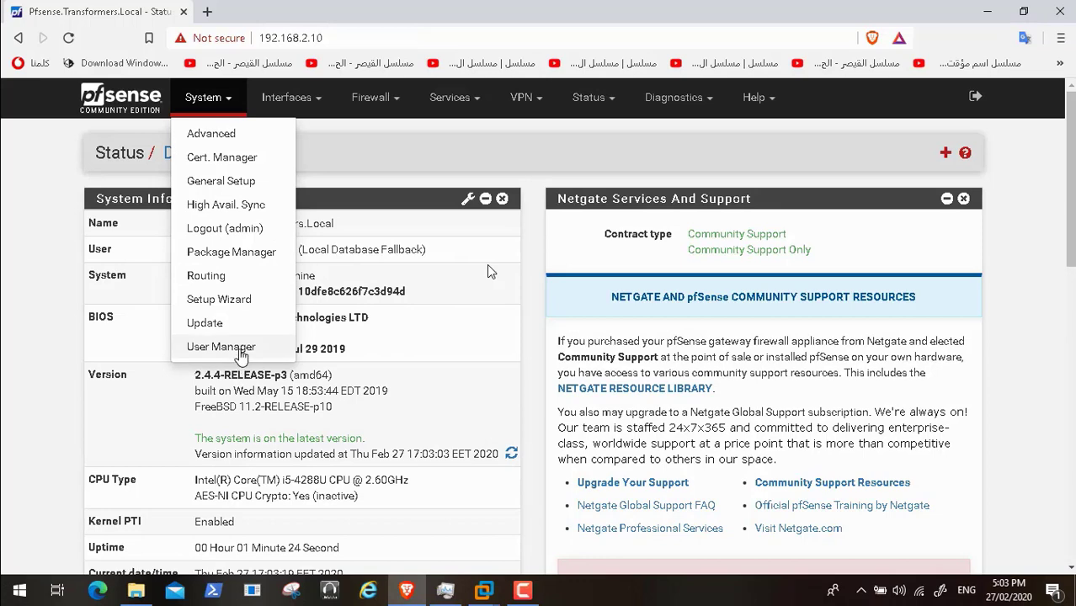
pyautogui.click(240, 350)
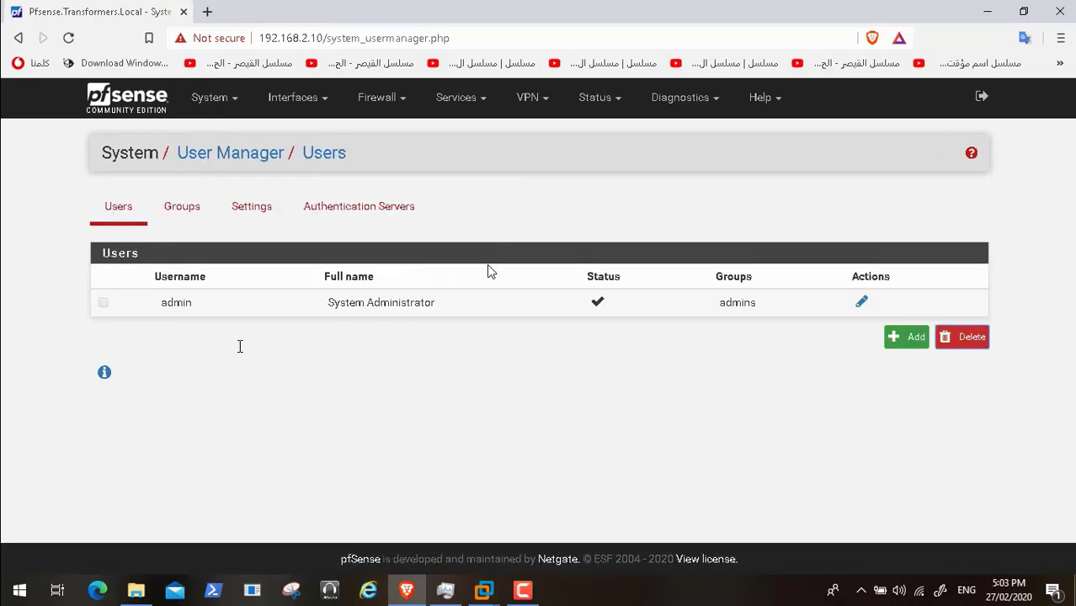
pyautogui.click(193, 212)
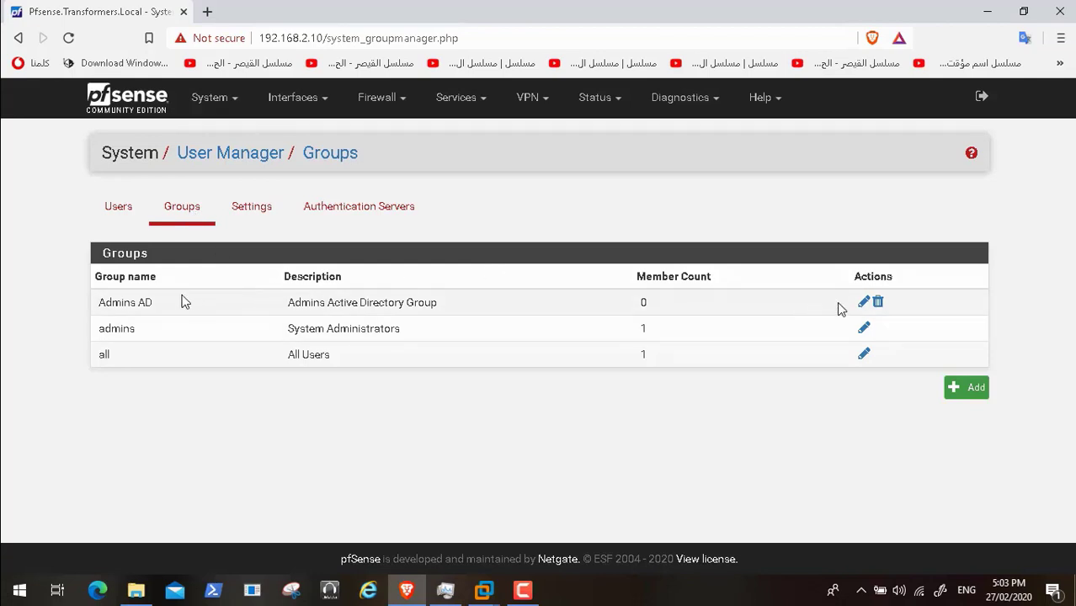
pyautogui.click(863, 303)
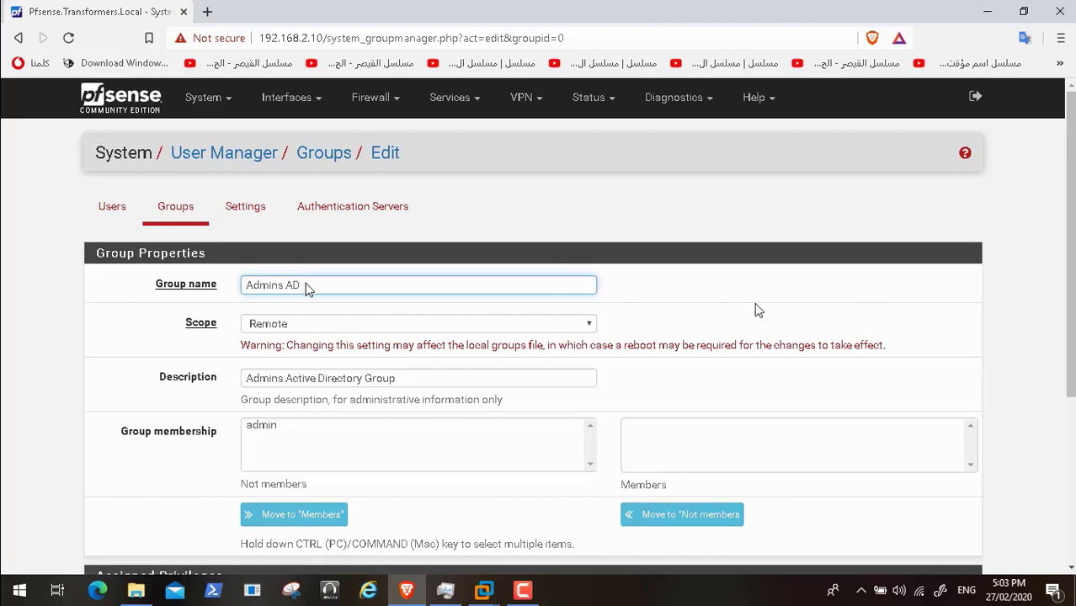
# - Skip ahead through the recording to the group edit page showing the name TR_IT
pyautogui.moveTo(644, 549)
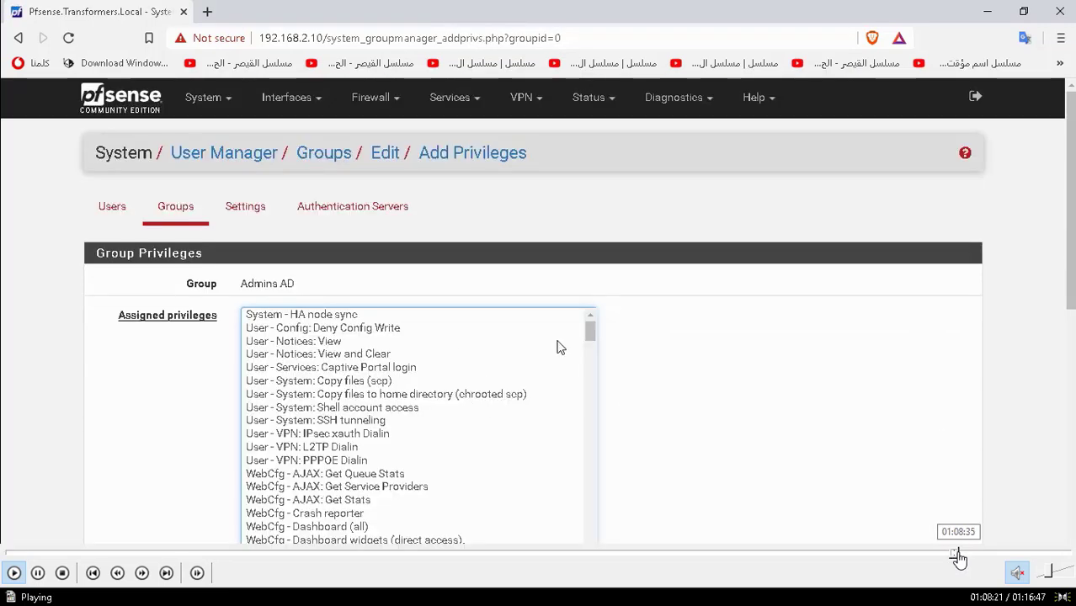
pyautogui.click(957, 556)
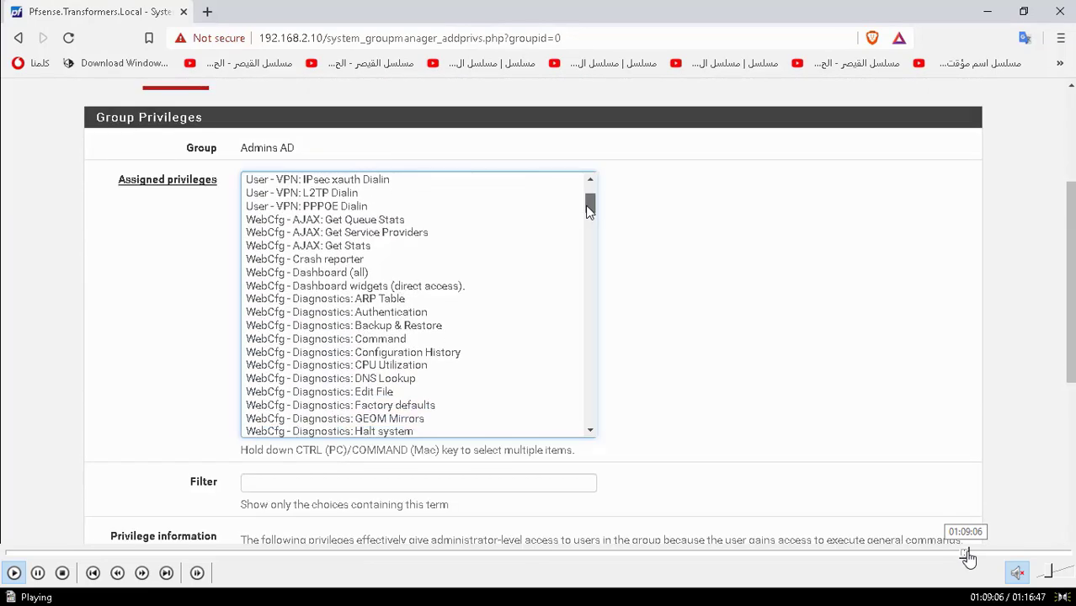
pyautogui.click(970, 556)
pyautogui.click(974, 556)
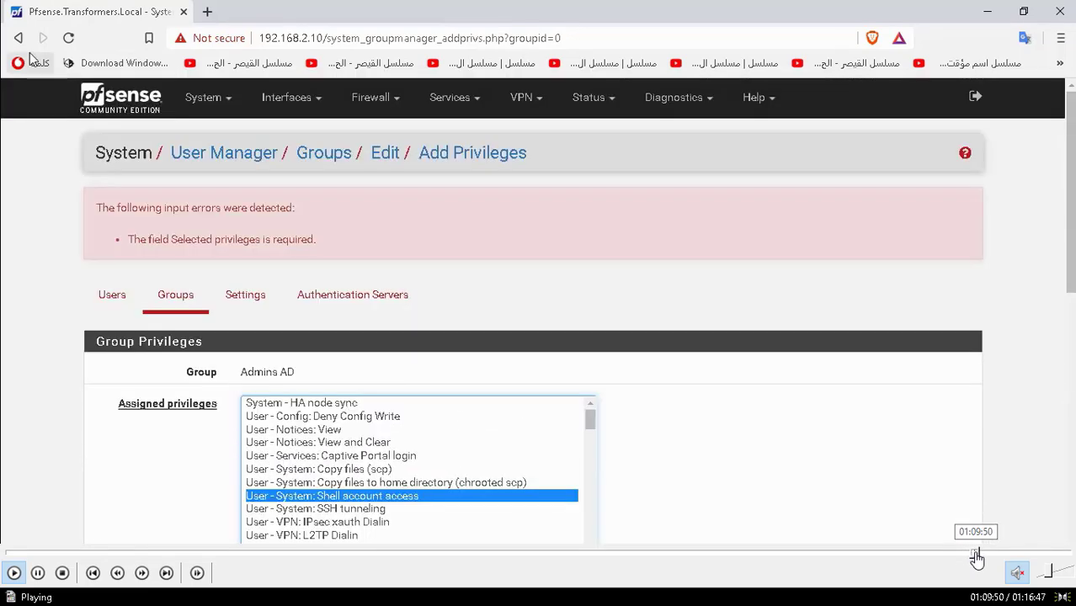
pyautogui.click(986, 555)
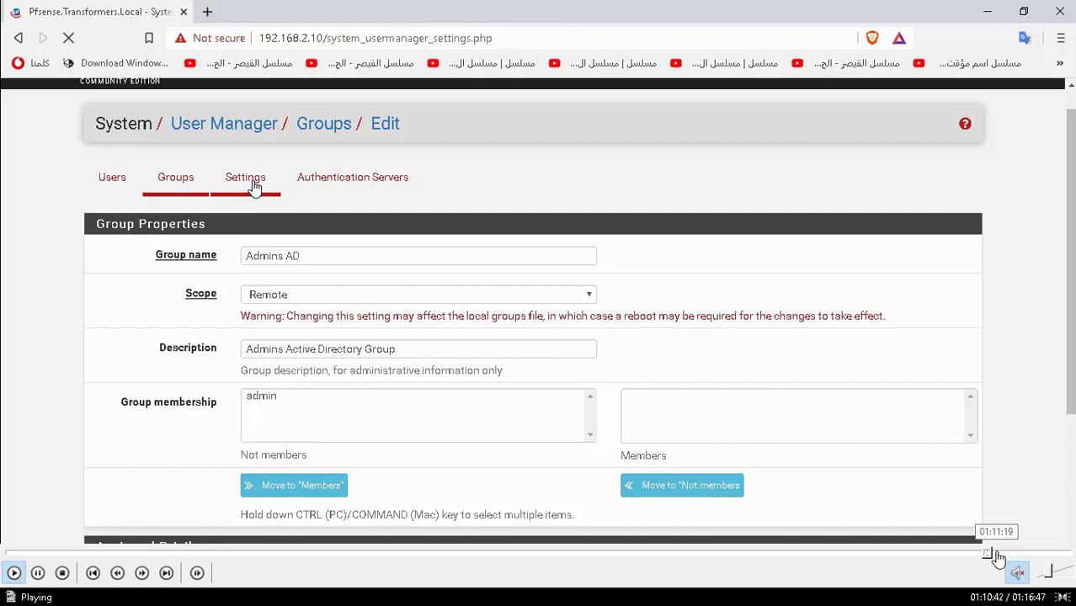
pyautogui.click(998, 555)
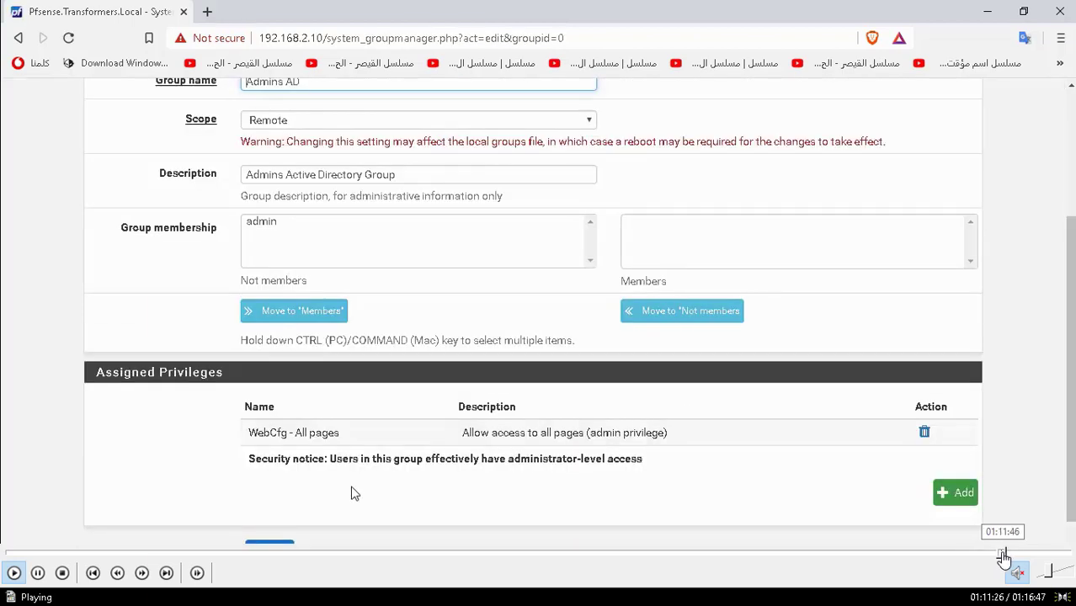
pyautogui.click(1002, 556)
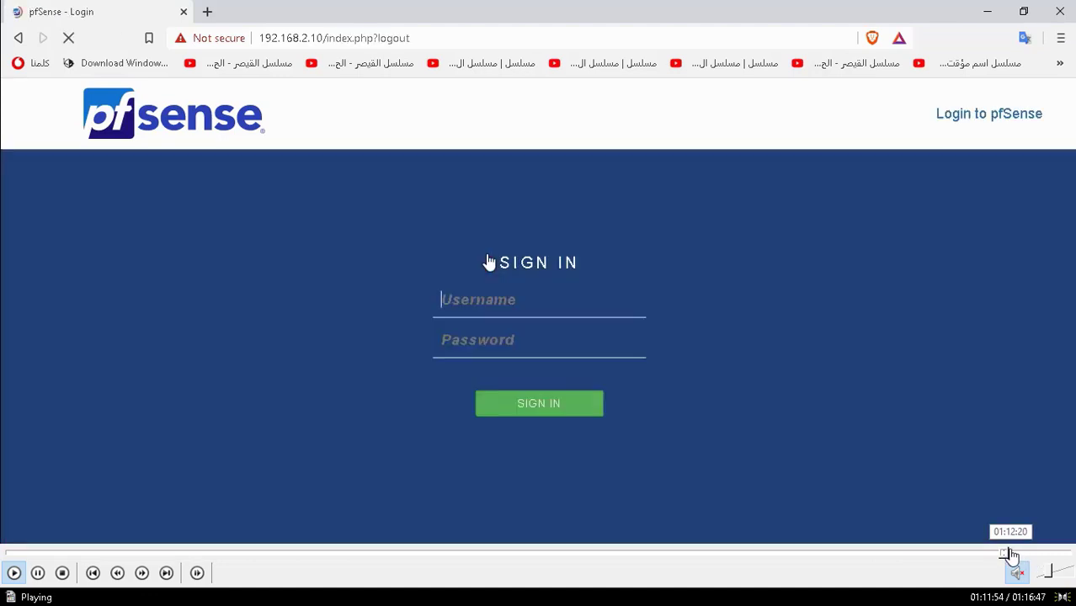
pyautogui.click(1011, 552)
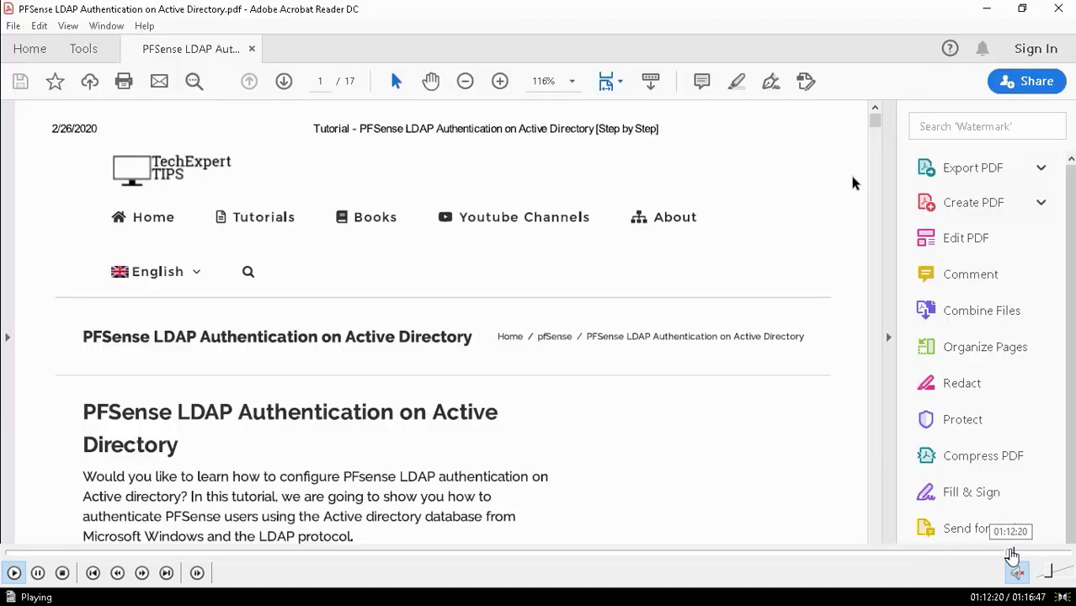
pyautogui.click(1020, 553)
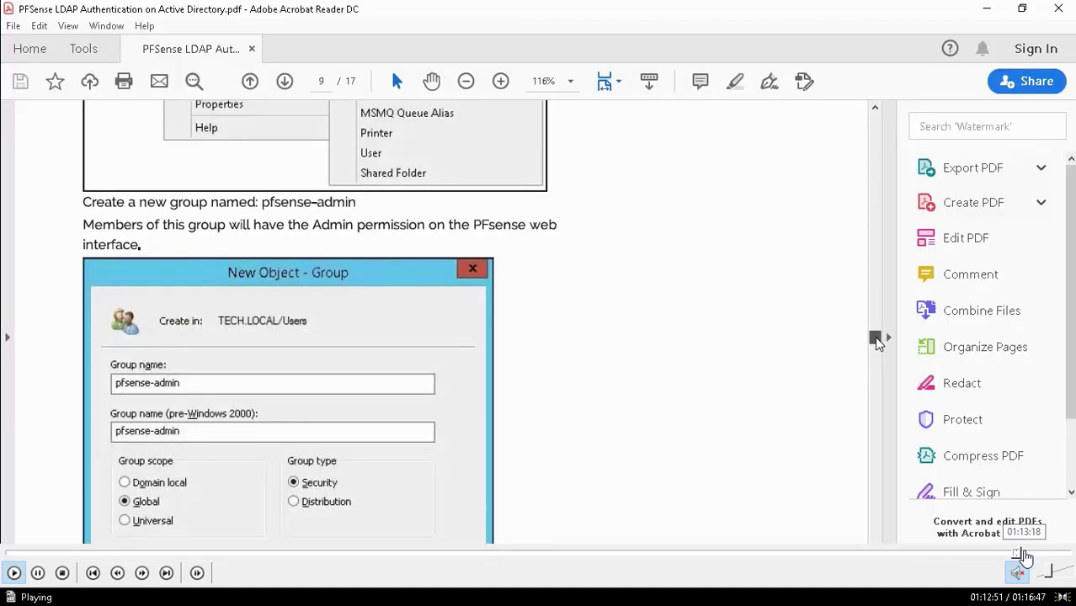
pyautogui.click(1032, 553)
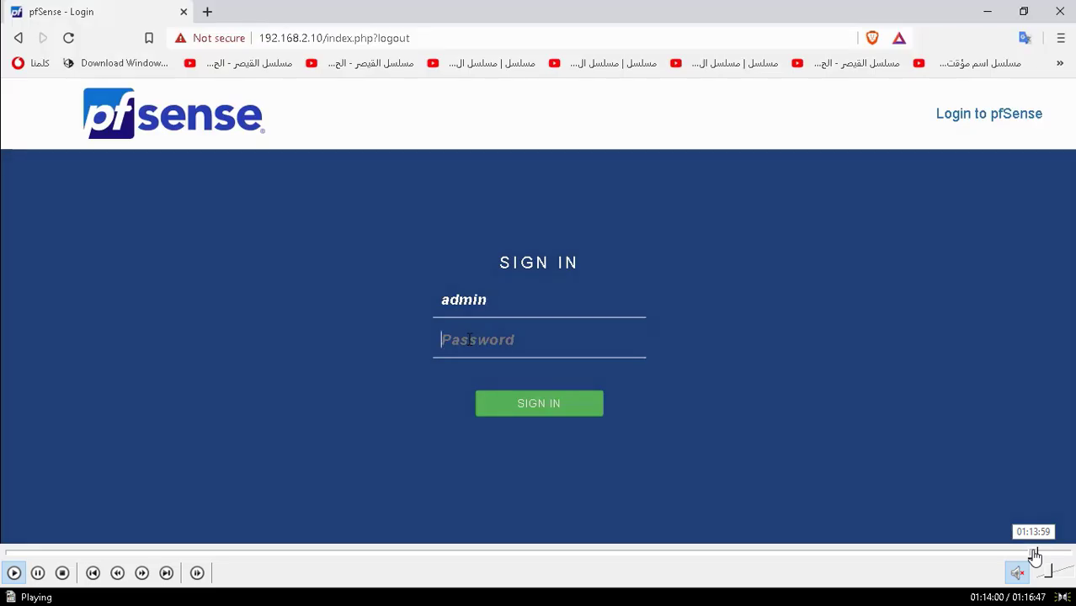
pyautogui.click(1037, 552)
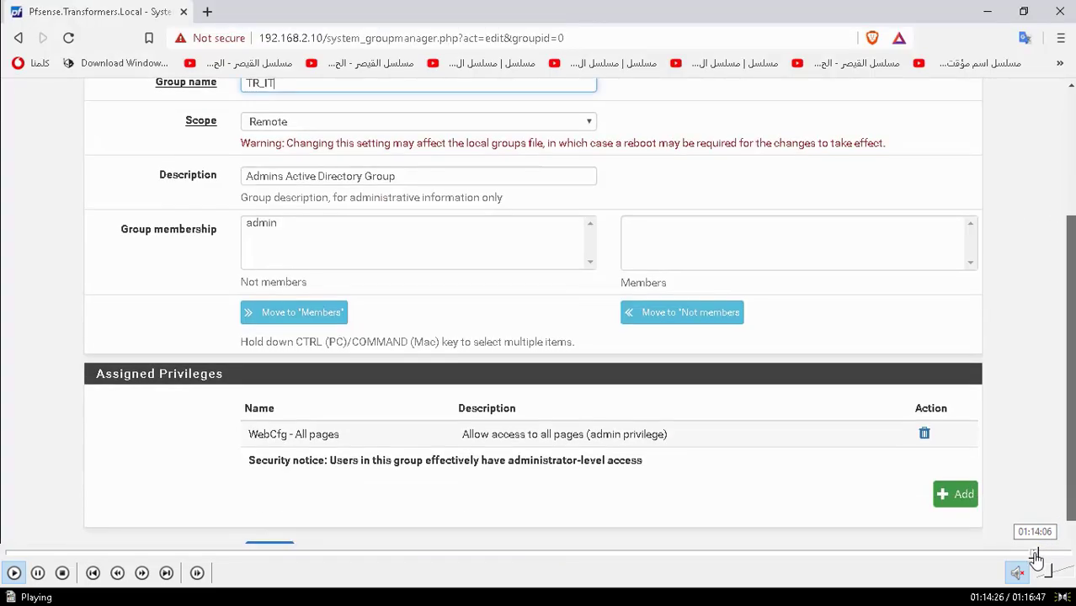
# - Rename the Admins group to TR_IT and save it, keeping WebCfg - All pages
pyautogui.click(1035, 554)
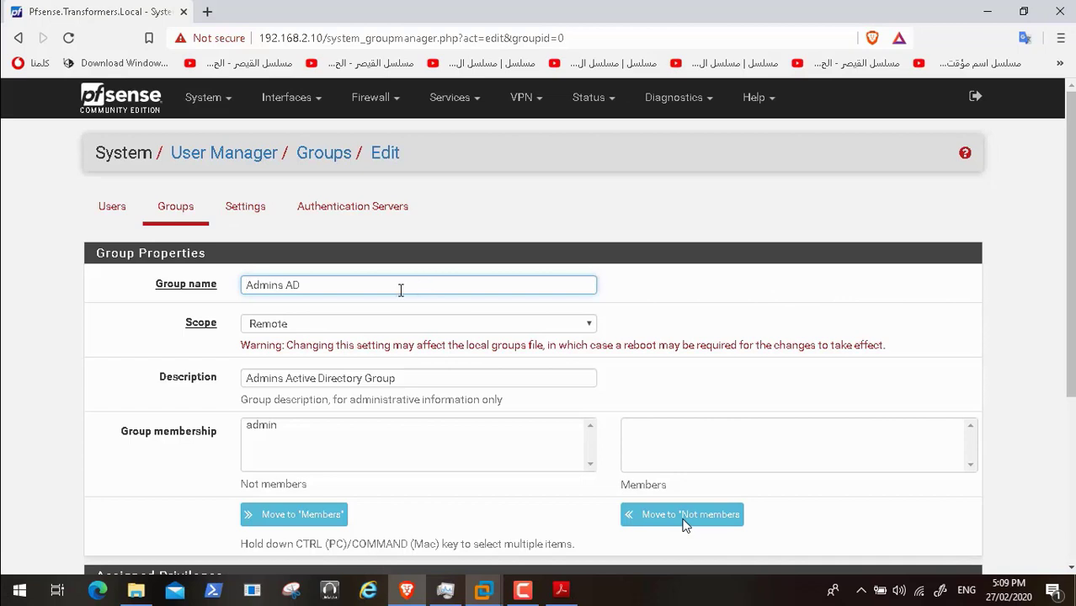
pyautogui.press('BackSpace')
pyautogui.press('BackSpace')
pyautogui.press('BackSpace')
pyautogui.press('BackSpace')
pyautogui.press('BackSpace')
pyautogui.press('BackSpace')
pyautogui.press('BackSpace')
pyautogui.press('BackSpace')
pyautogui.press('BackSpace')
pyautogui.write('TR_IT')
pyautogui.scroll(-3, 1072, 226)
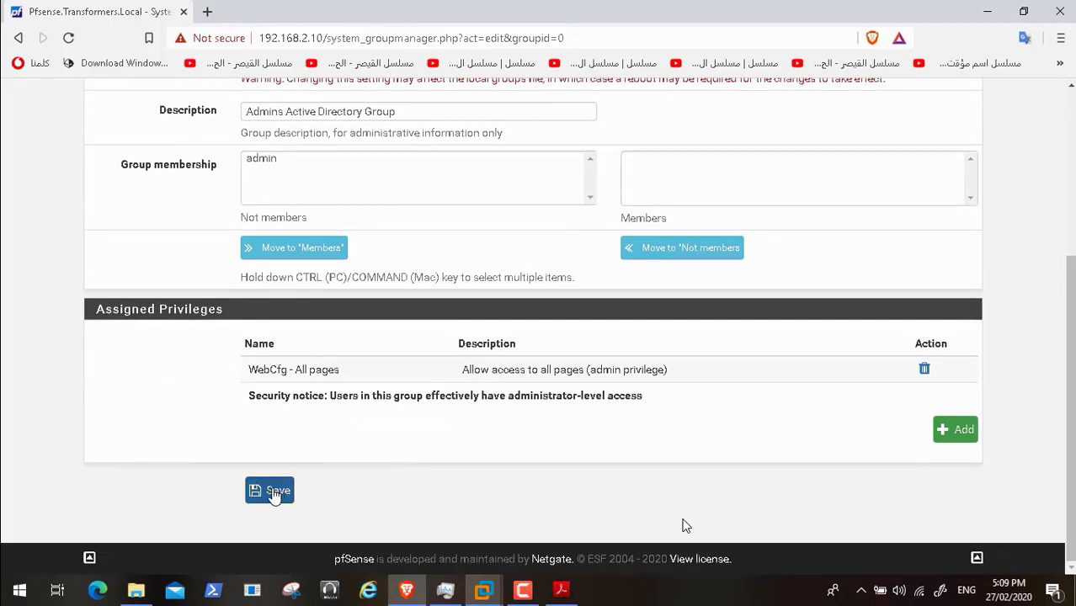
pyautogui.click(274, 491)
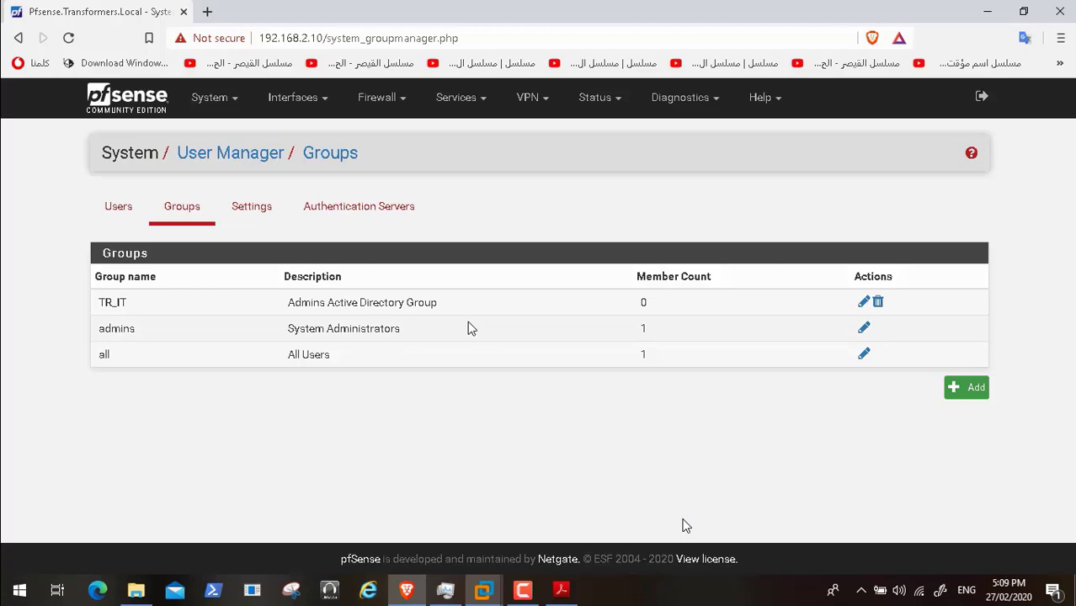
pyautogui.click(565, 591)
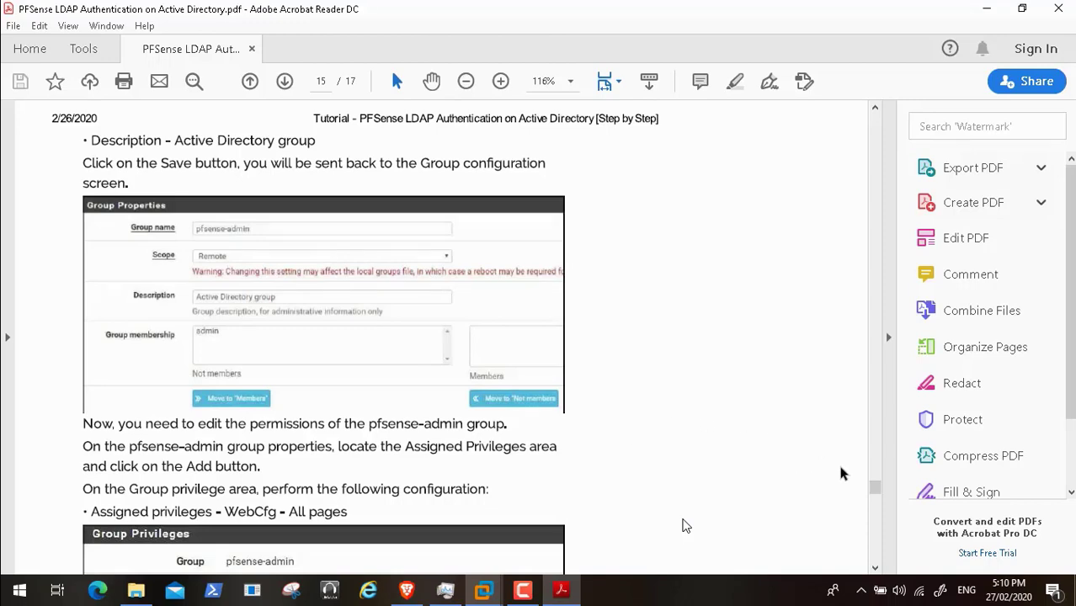
# - Scroll the LDAP tutorial PDF to pages 15–16, then skip ahead in the recording
pyautogui.moveTo(874, 488); pyautogui.dragTo(876, 522)
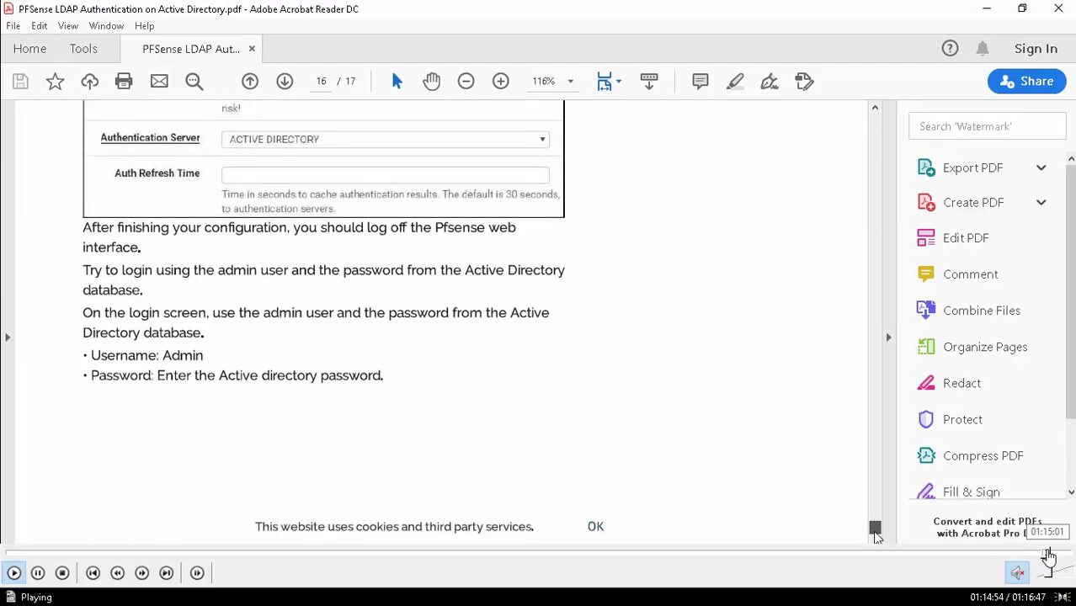
pyautogui.click(1047, 552)
pyautogui.click(1052, 552)
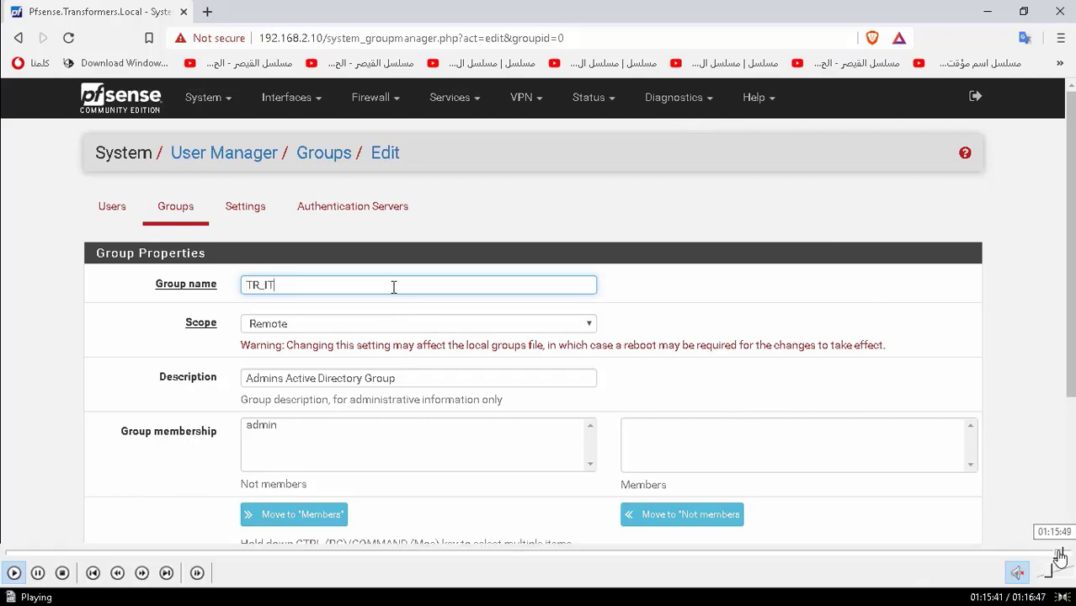
# - Sign in as the AD user with their password, reach the Dashboard, and pause playback
pyautogui.click(1058, 554)
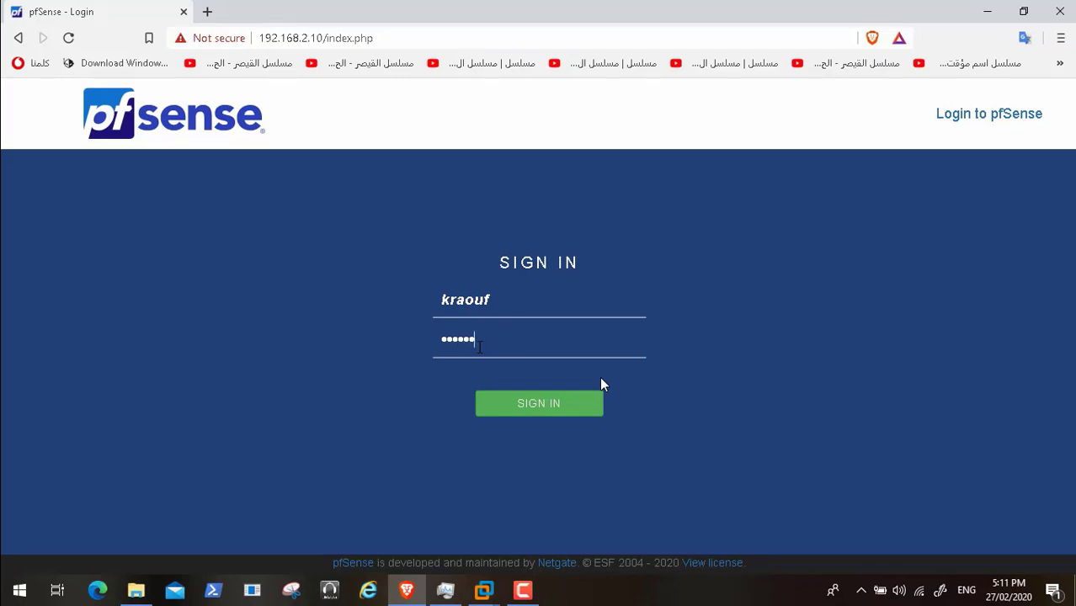
pyautogui.write('****')
pyautogui.press('Return')
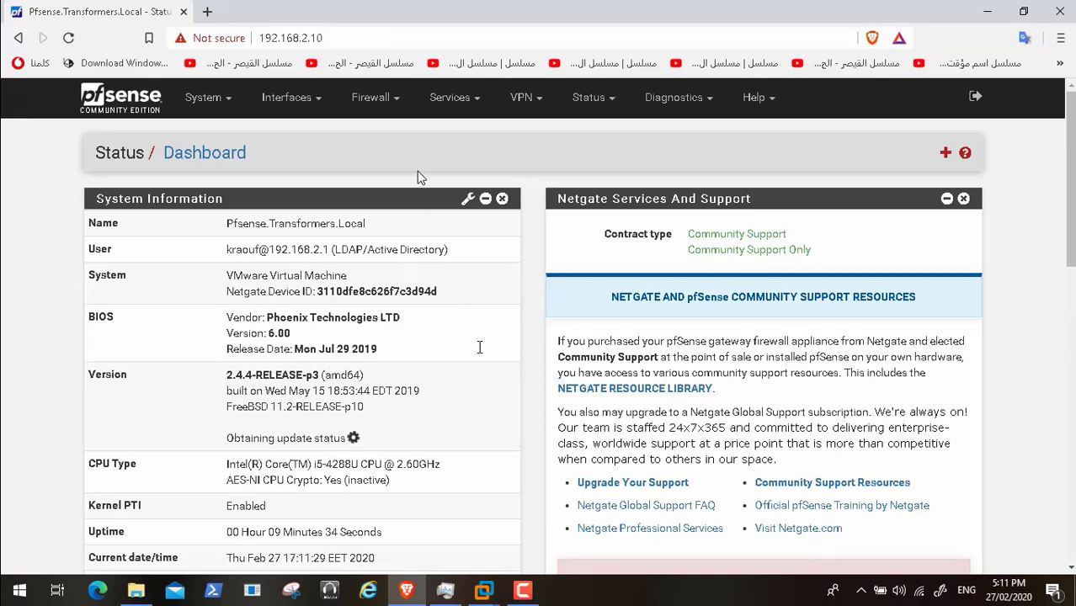
pyautogui.moveTo(118, 572)
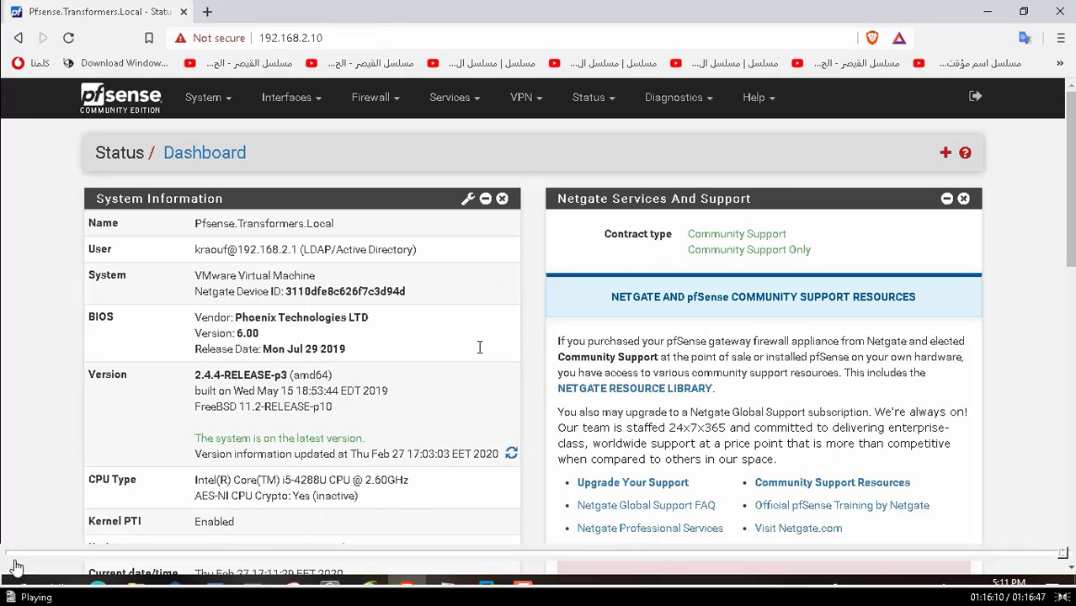
pyautogui.click(38, 572)
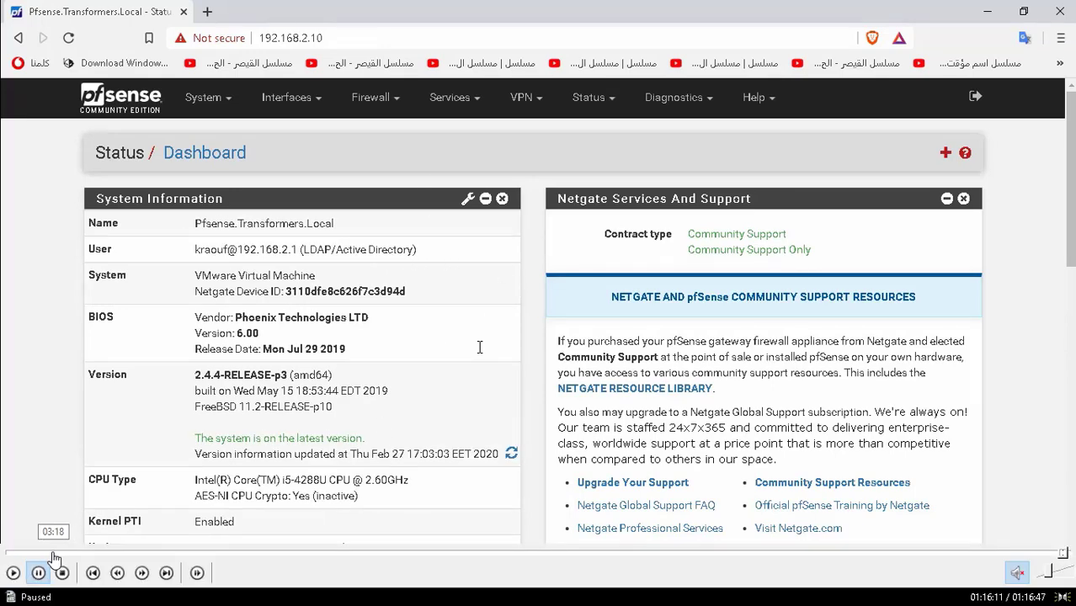
# - Seek to the RMS Service Account's memberships including TR_IT, exit full screen, open Camtasia
pyautogui.click(53, 553)
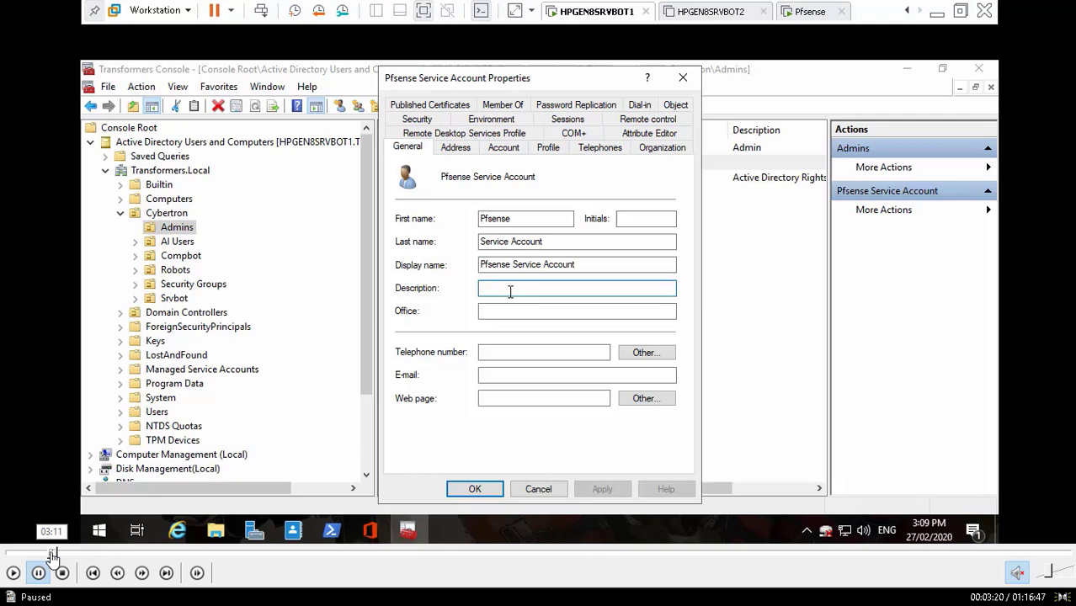
pyautogui.click(58, 553)
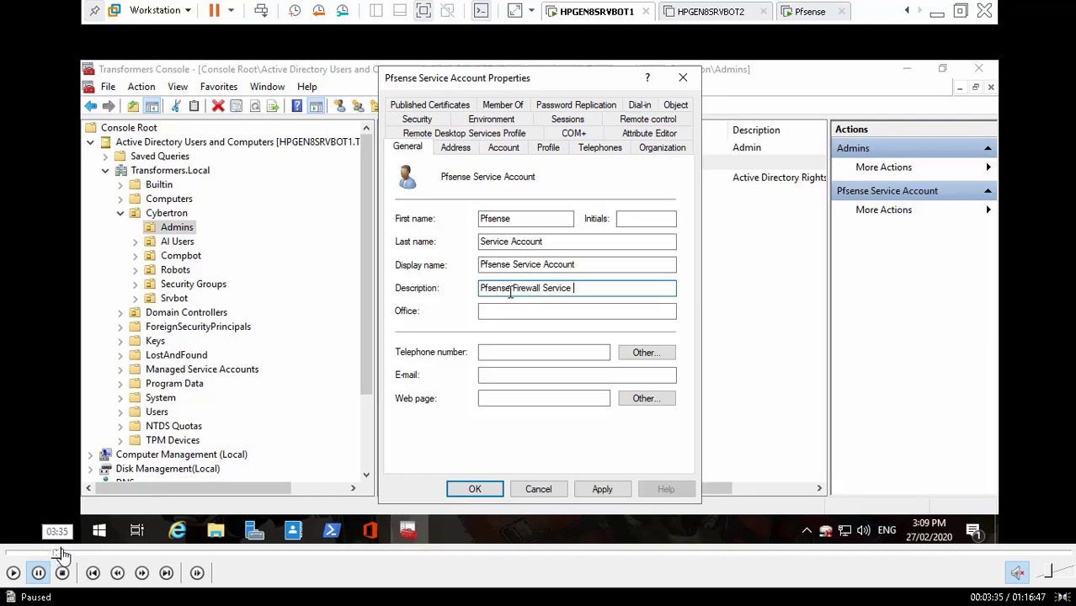
pyautogui.click(63, 552)
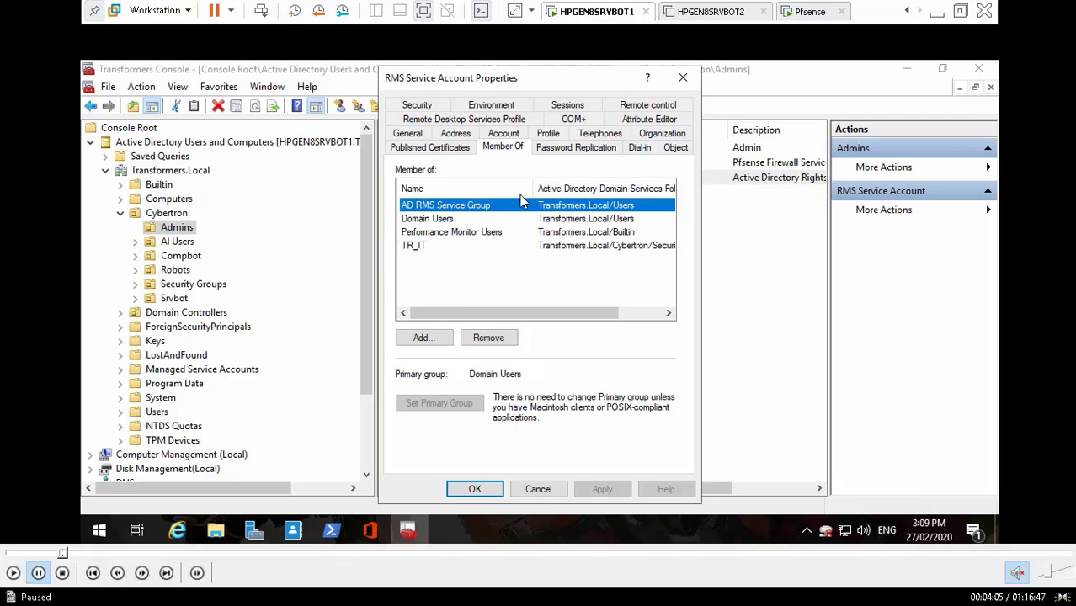
pyautogui.doubleClick(727, 228)
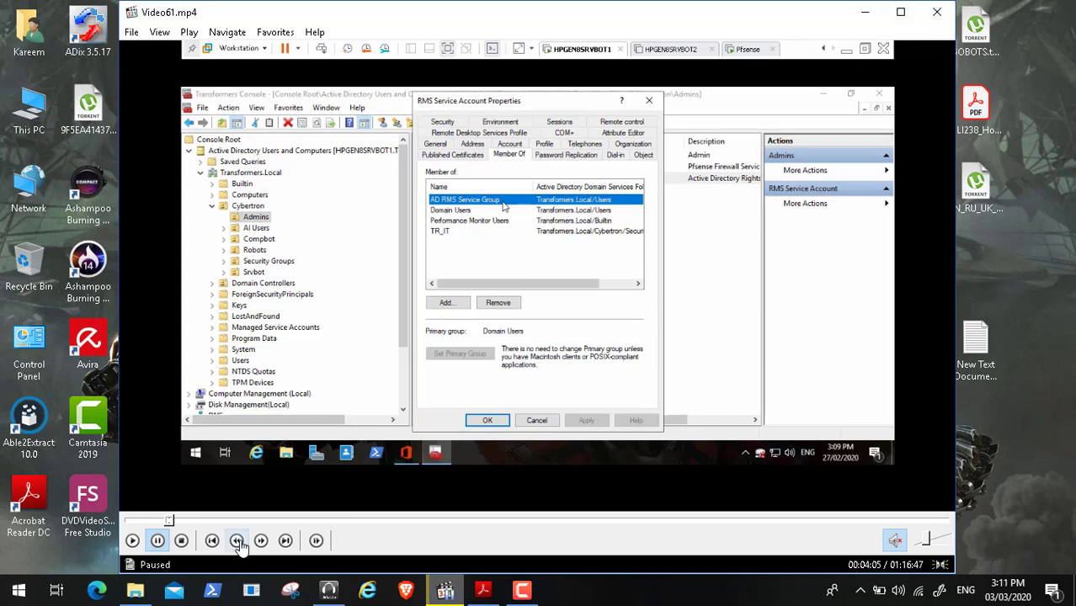
pyautogui.click(522, 590)
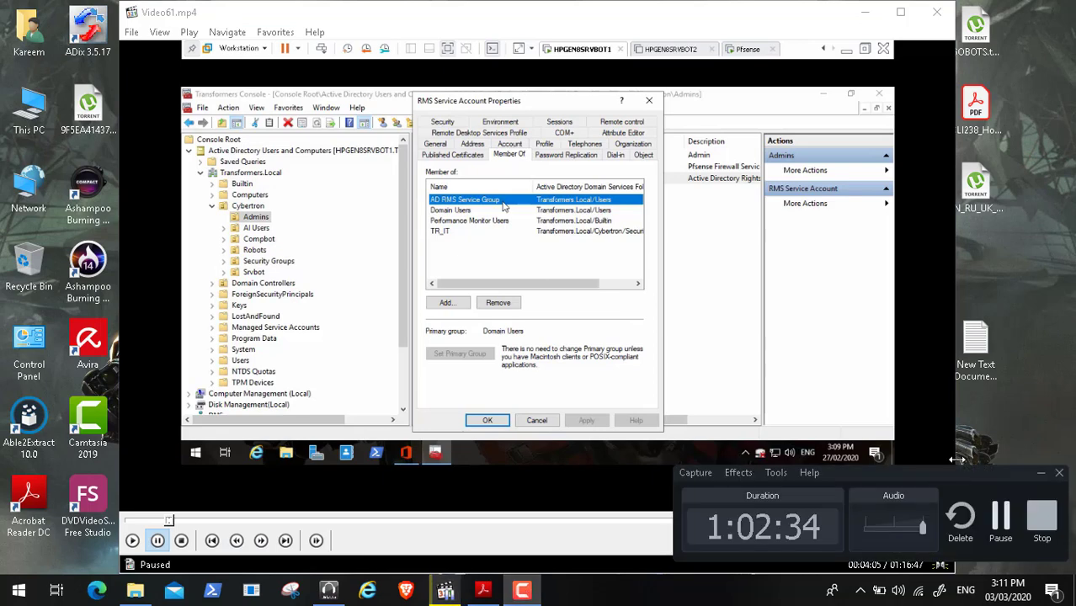